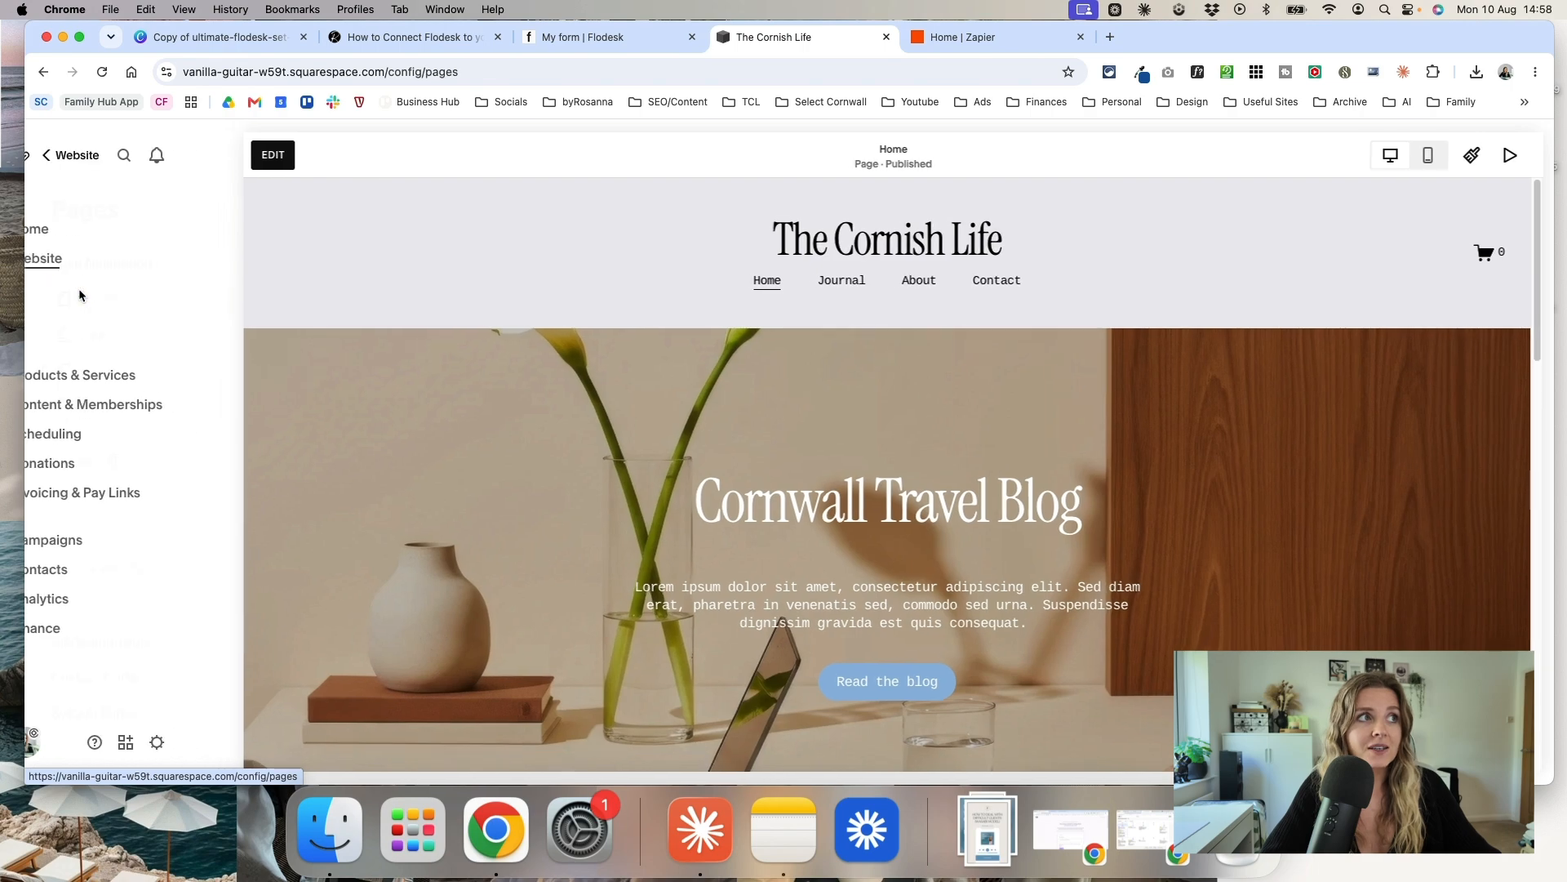
Step: Paste the copied Flodesk header script into the site-wide header of Code Injection and save it
{"action": "left_click", "coordinate": [116, 696]}
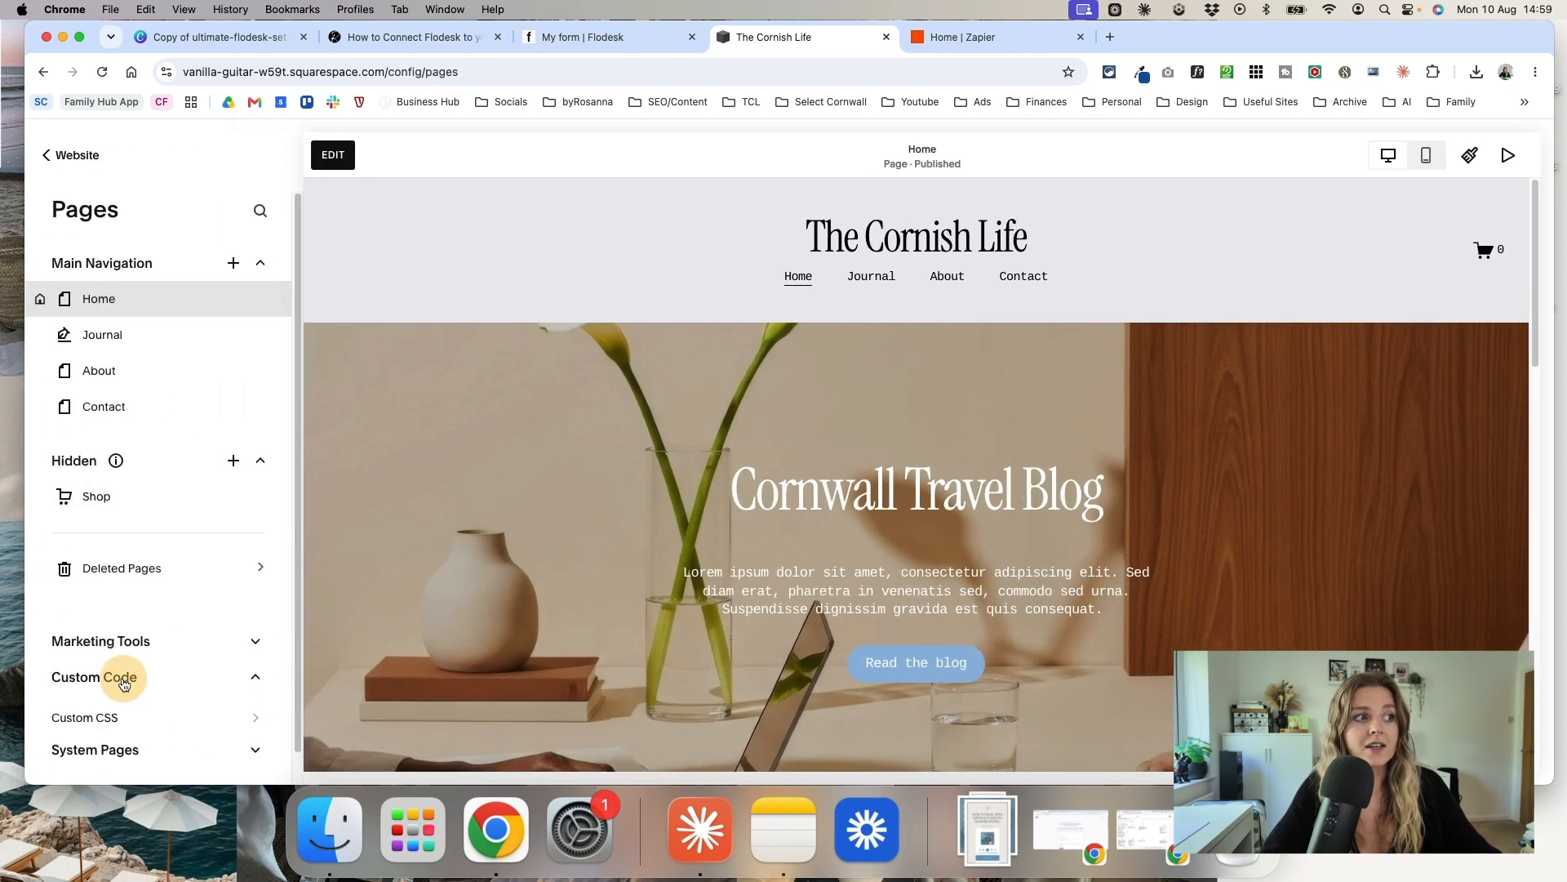
{"action": "left_click", "coordinate": [103, 712]}
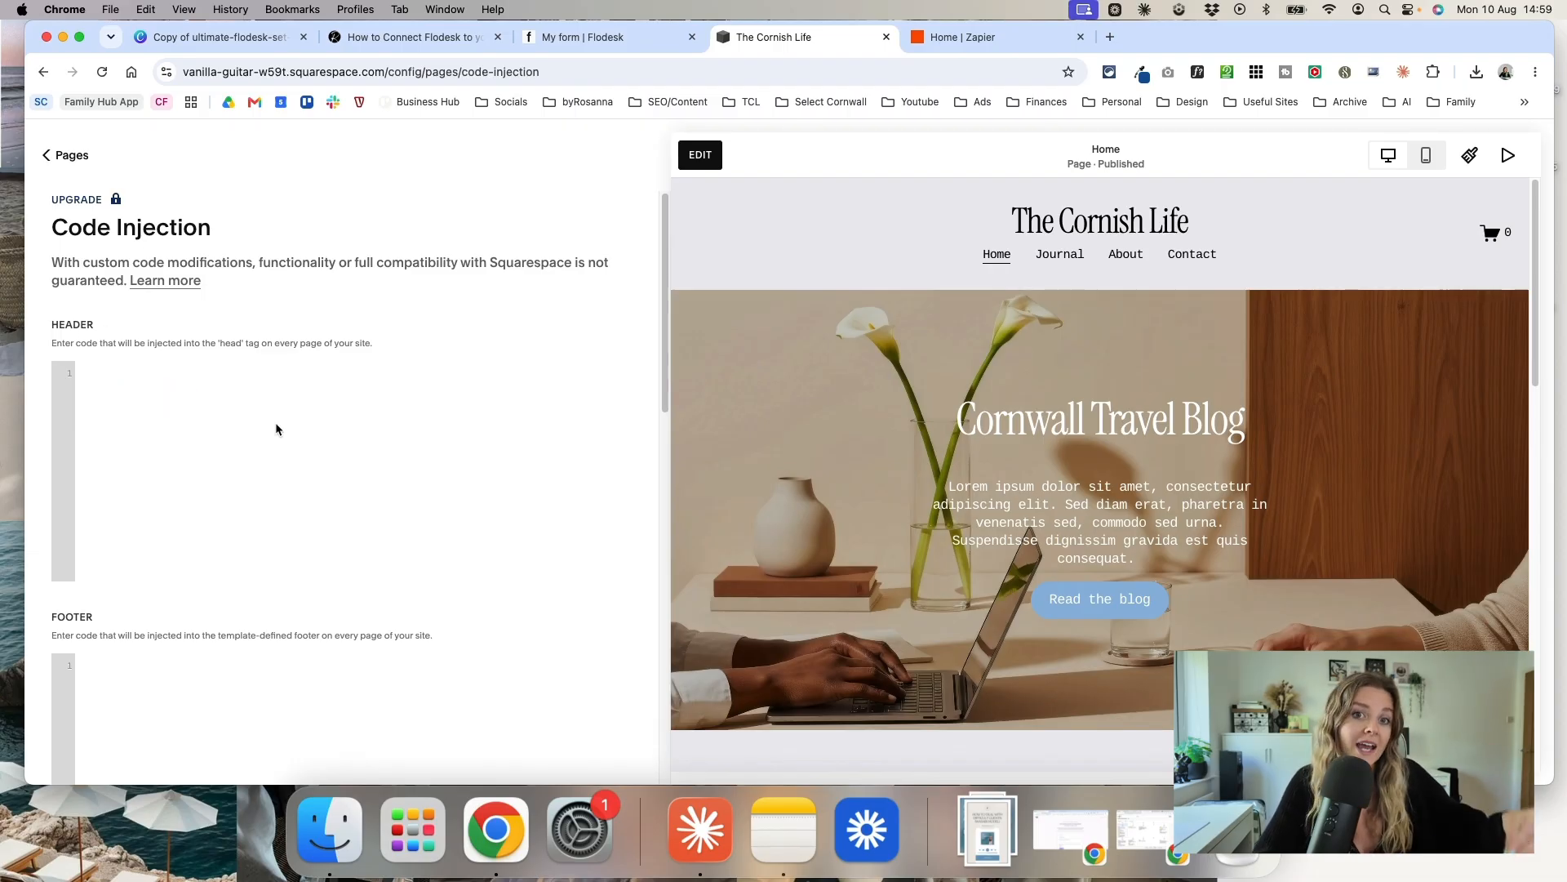
{"action": "right_click", "coordinate": [198, 367]}
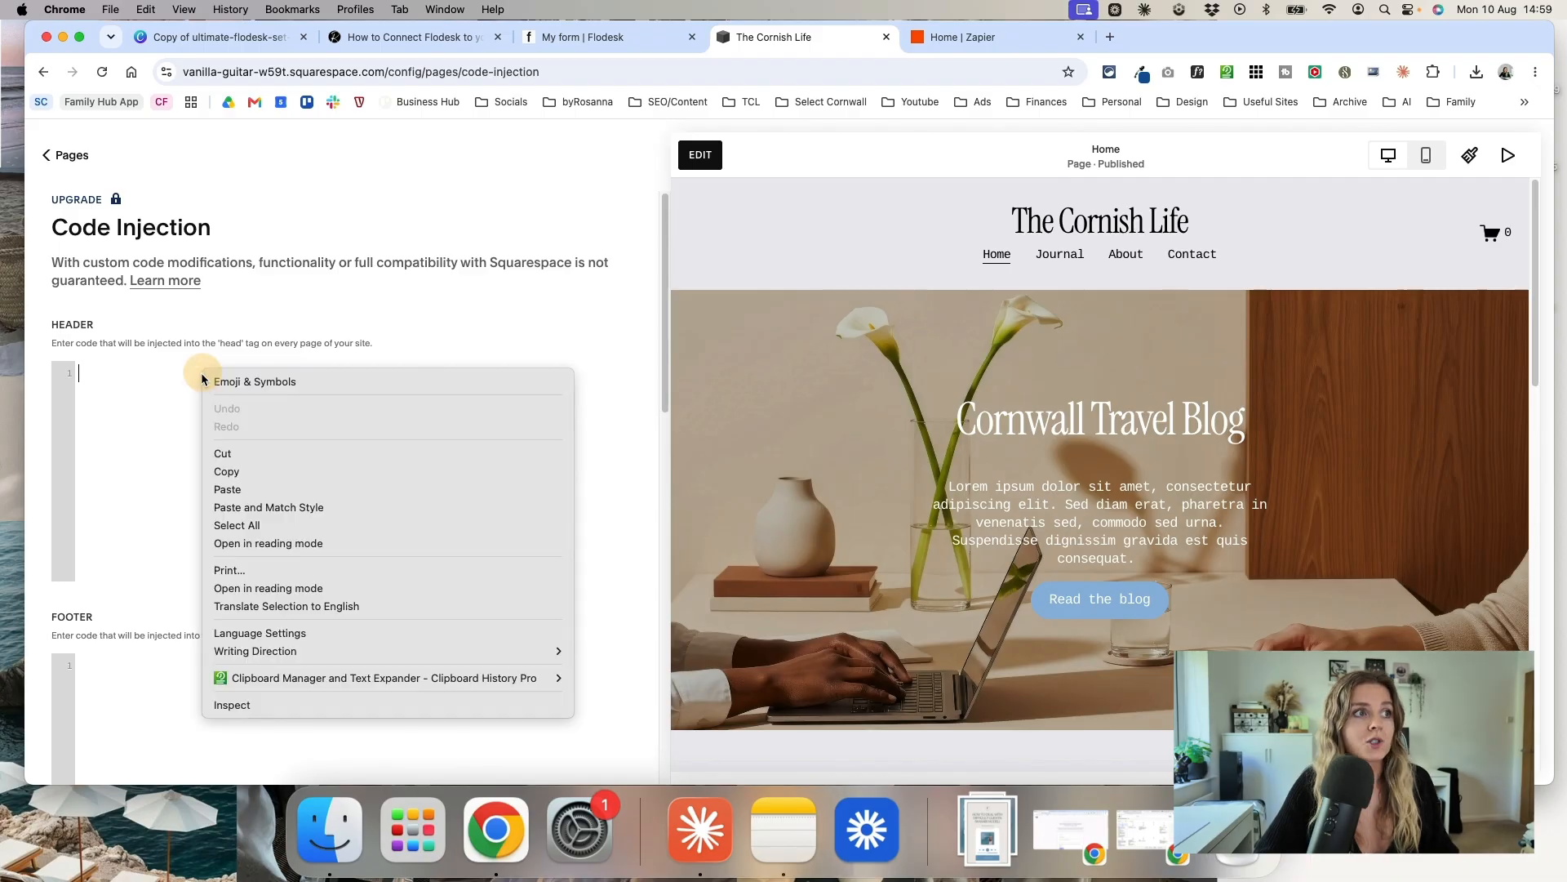
{"action": "left_click", "coordinate": [234, 488]}
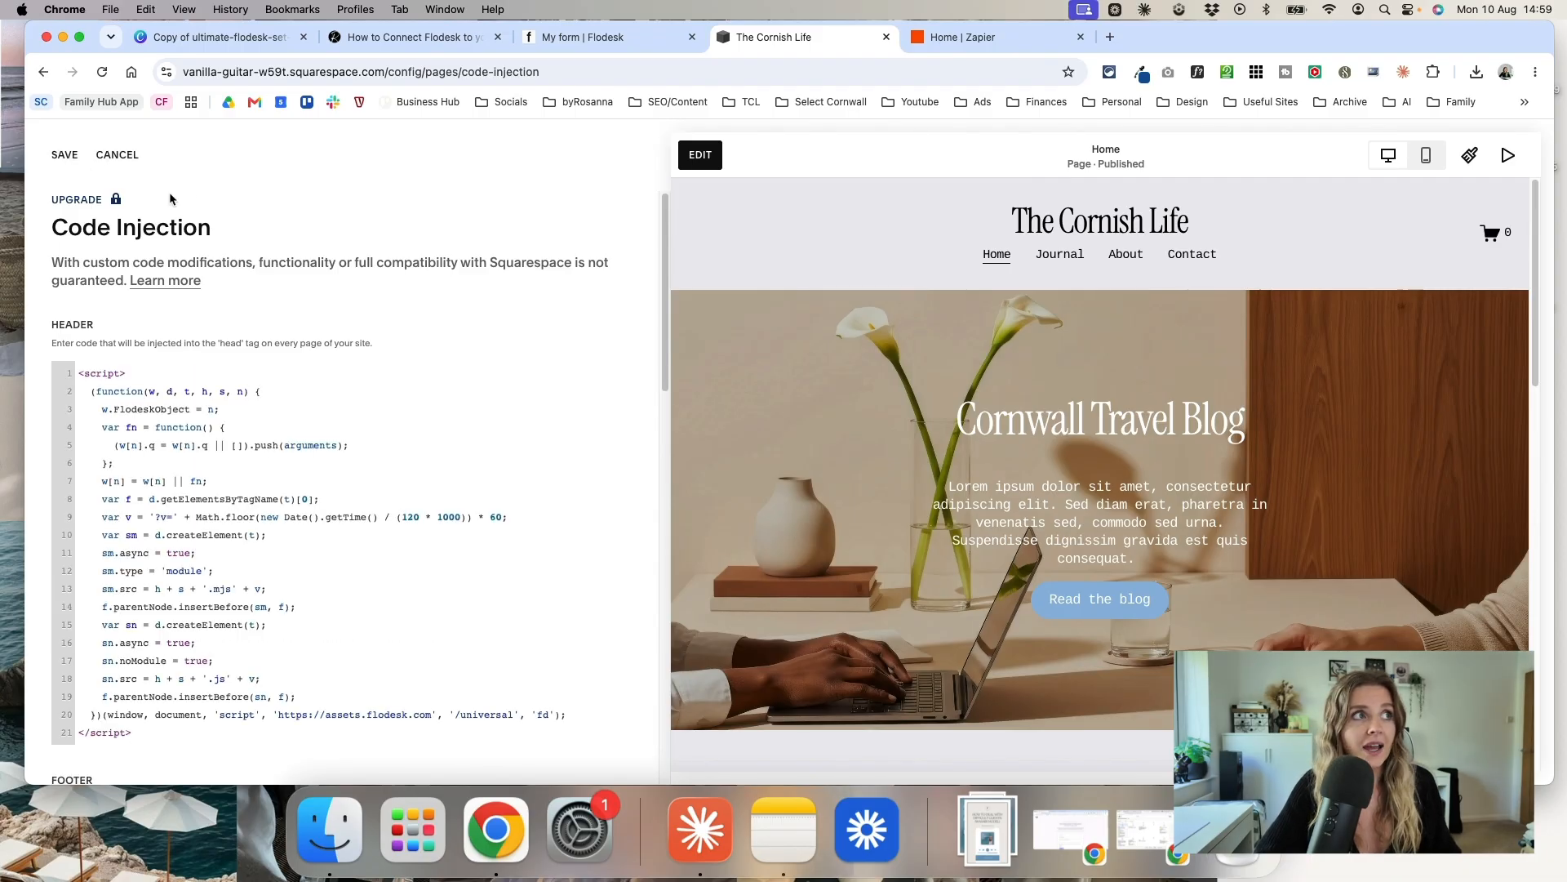
{"action": "left_click", "coordinate": [69, 153]}
Step: Switch to Flodesk and copy the inline code from the form's embed options
{"action": "left_click_drag", "start_coordinate": [1176, 31], "coordinate": [1151, 31]}
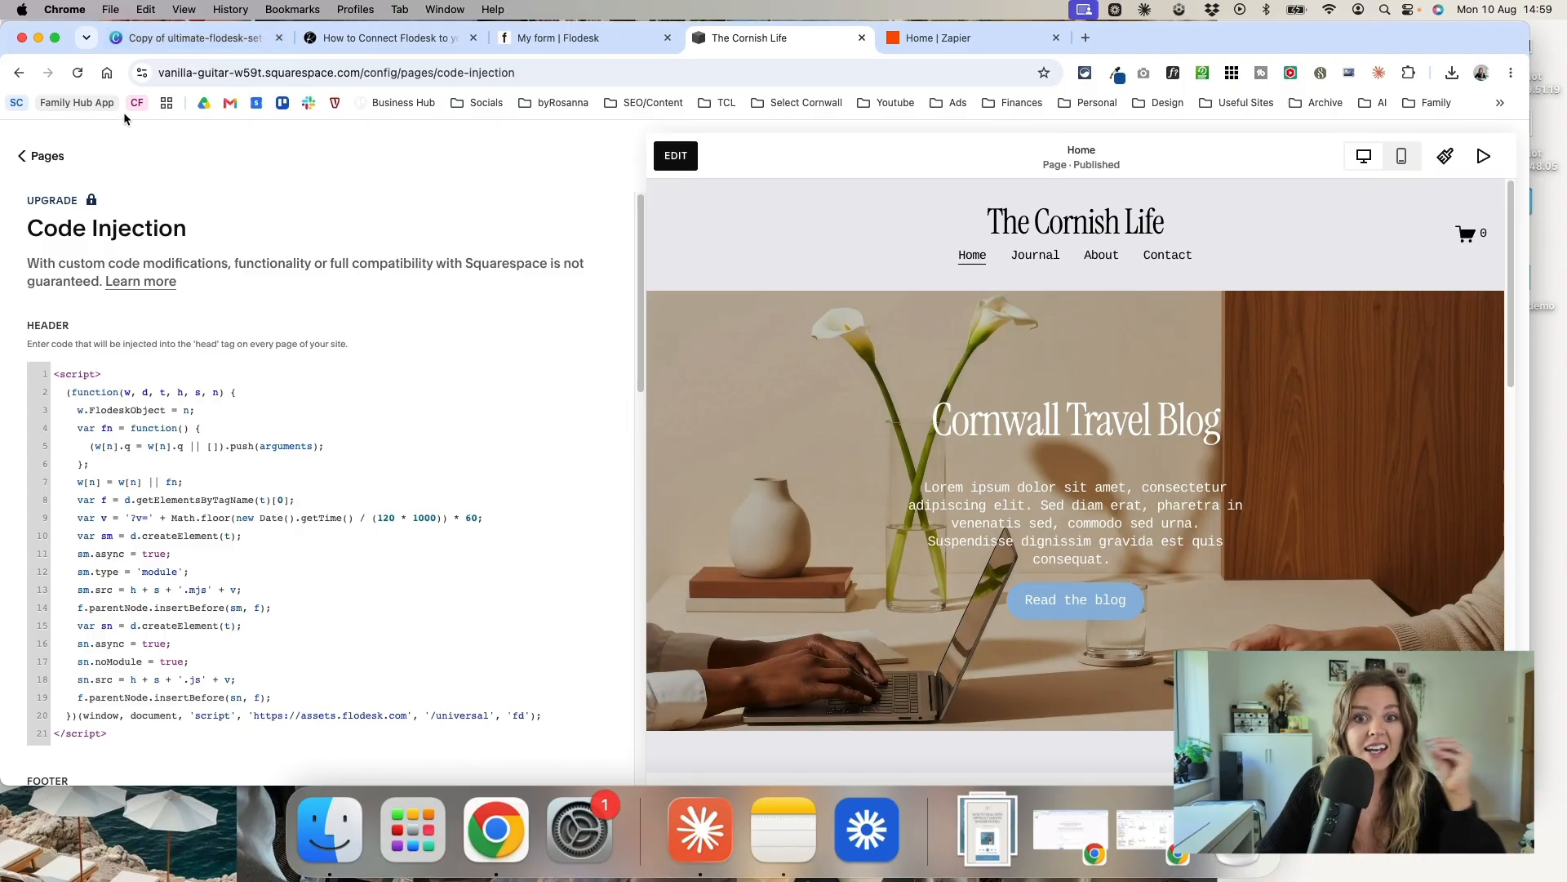
{"action": "left_click", "coordinate": [550, 39]}
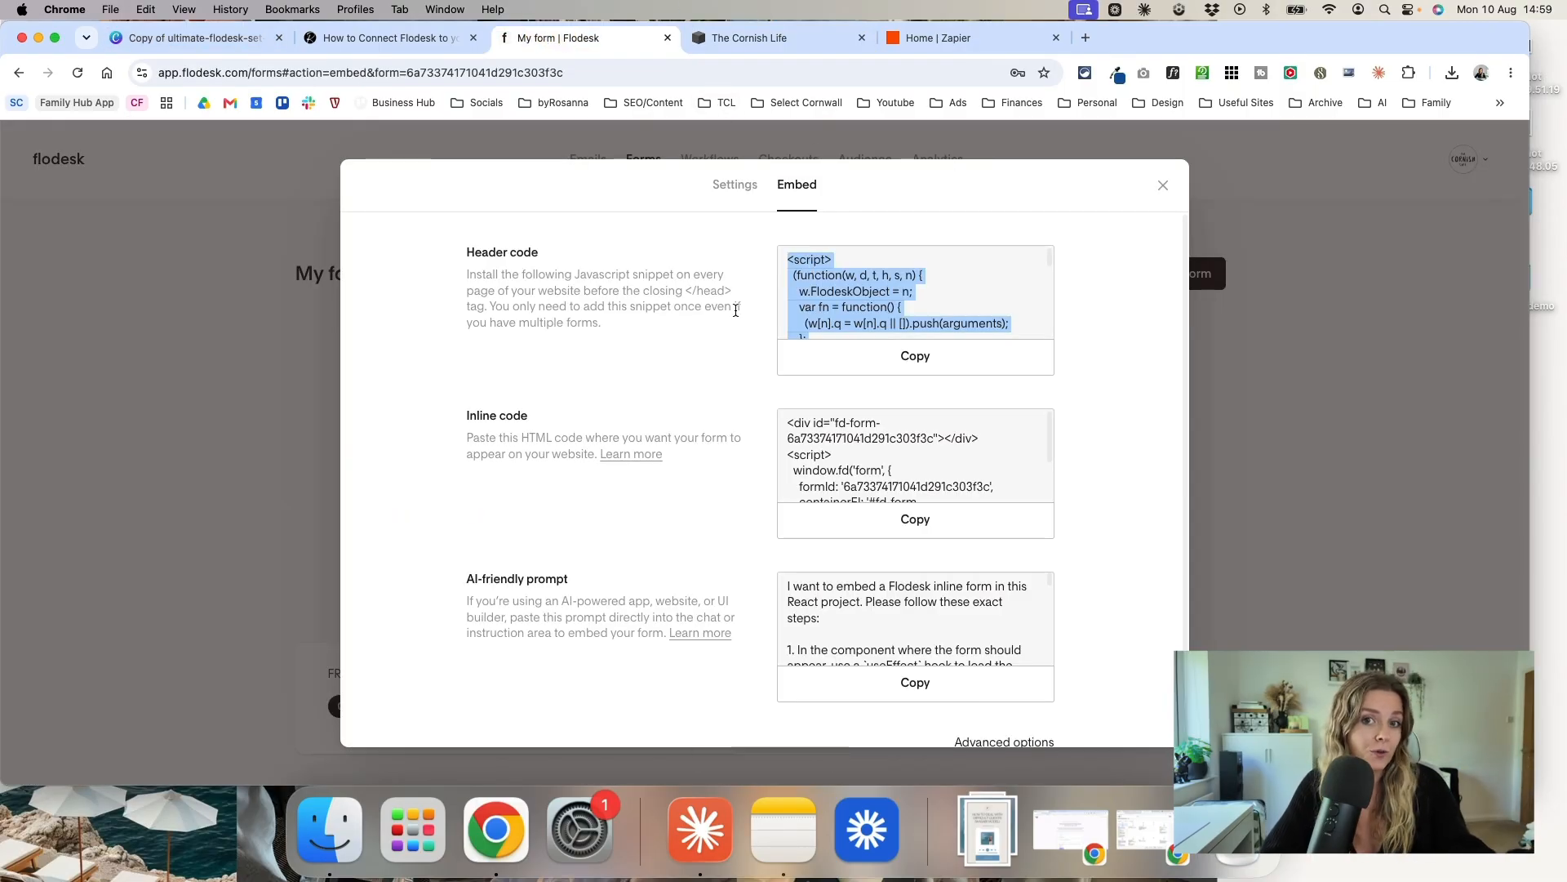
{"action": "left_click", "coordinate": [625, 413]}
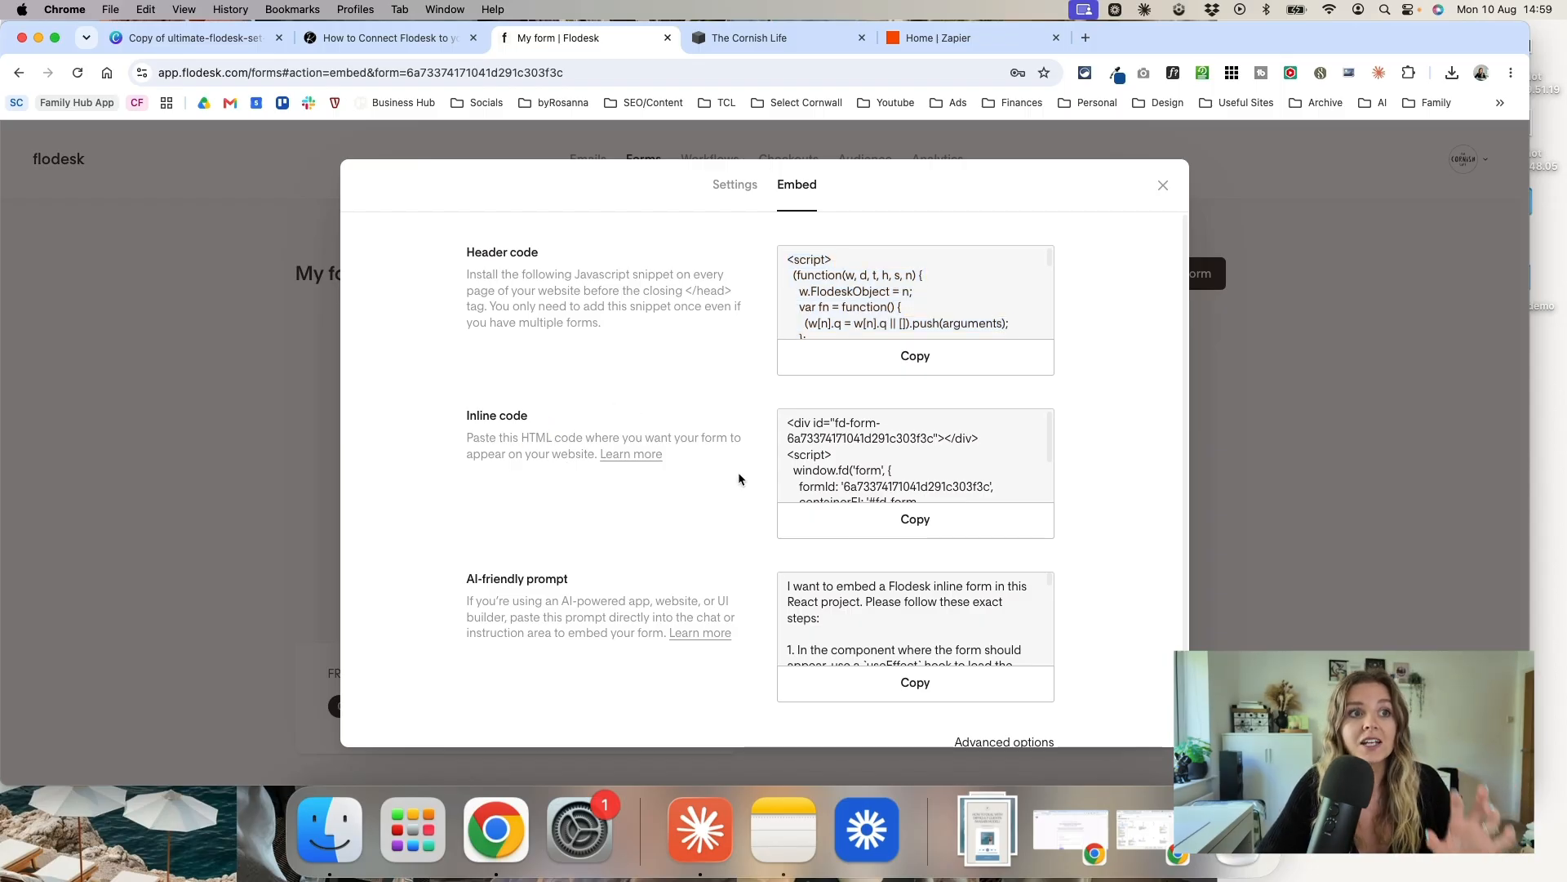
{"action": "left_click", "coordinate": [908, 522]}
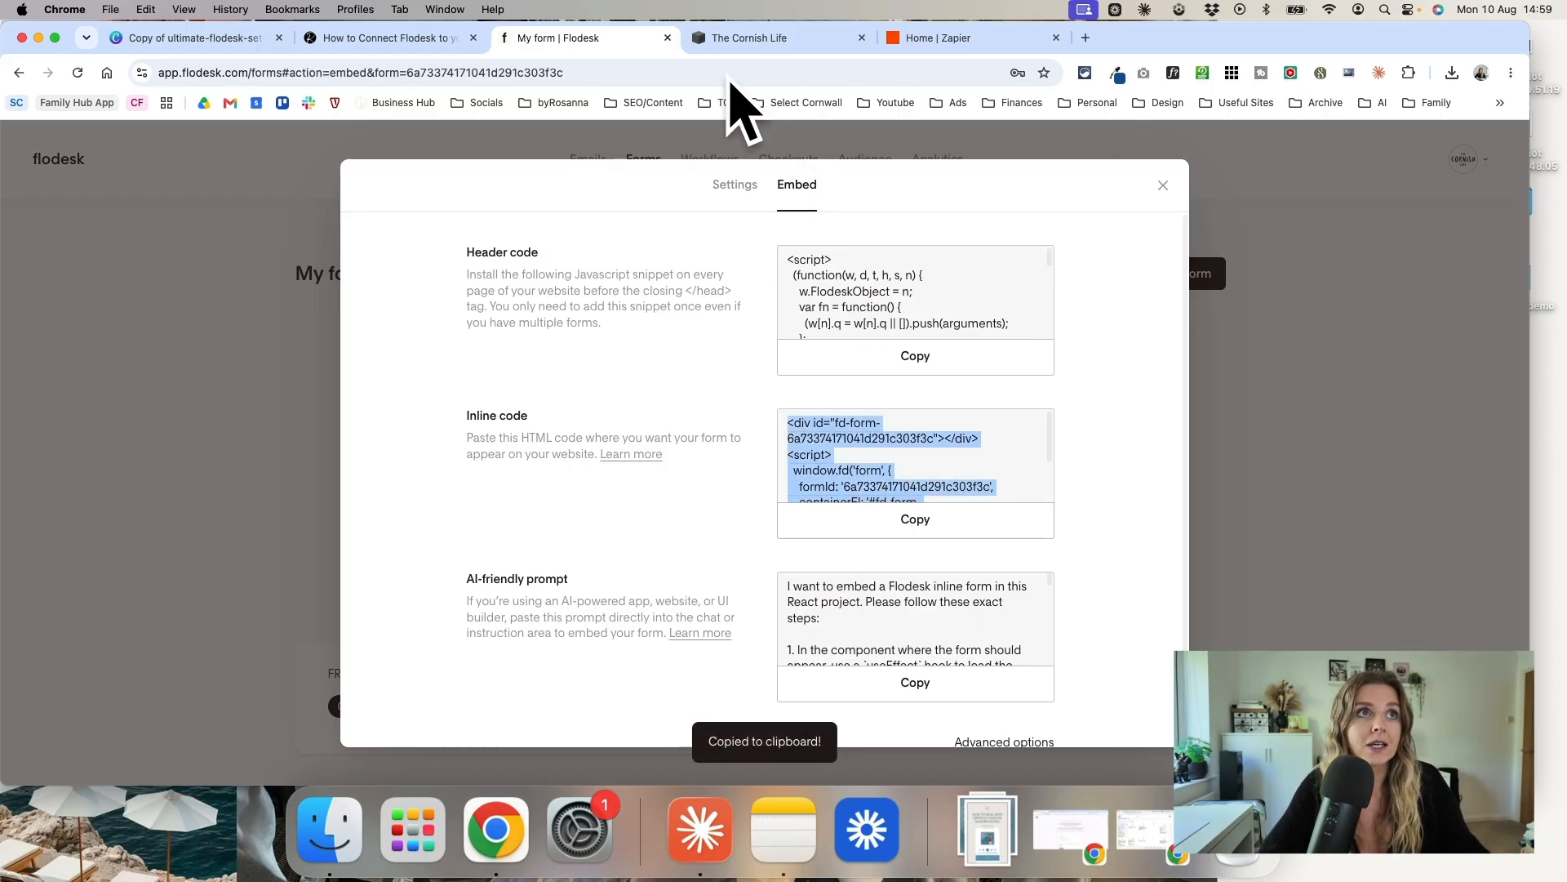
Step: Return to the Squarespace site and open the Home page for editing around the Latest Blog Posts section
{"action": "left_click", "coordinate": [743, 38]}
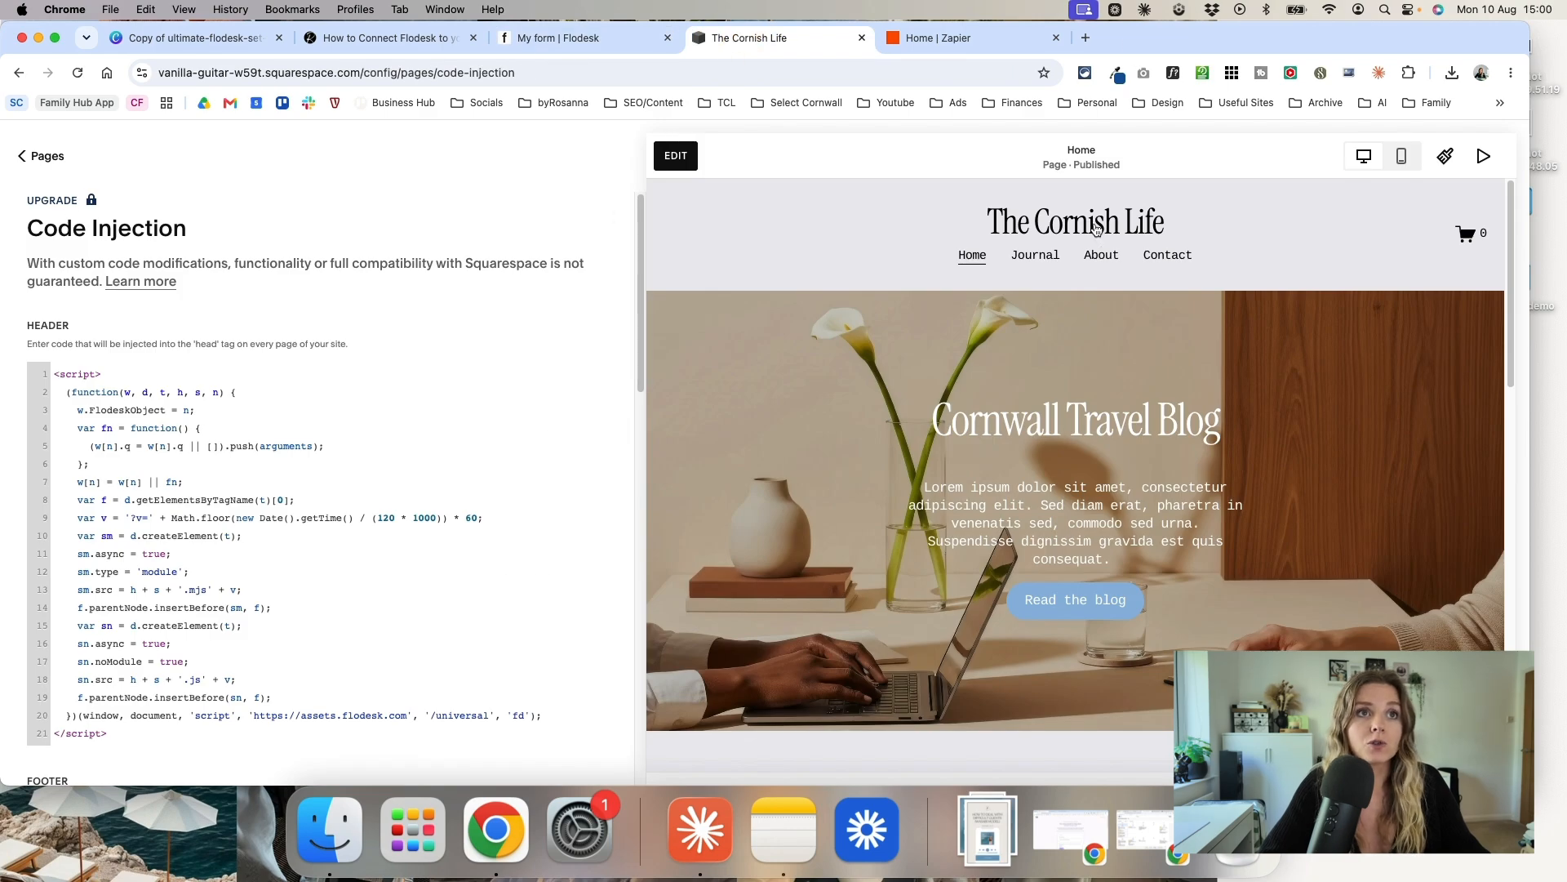
{"action": "left_click", "coordinate": [968, 255]}
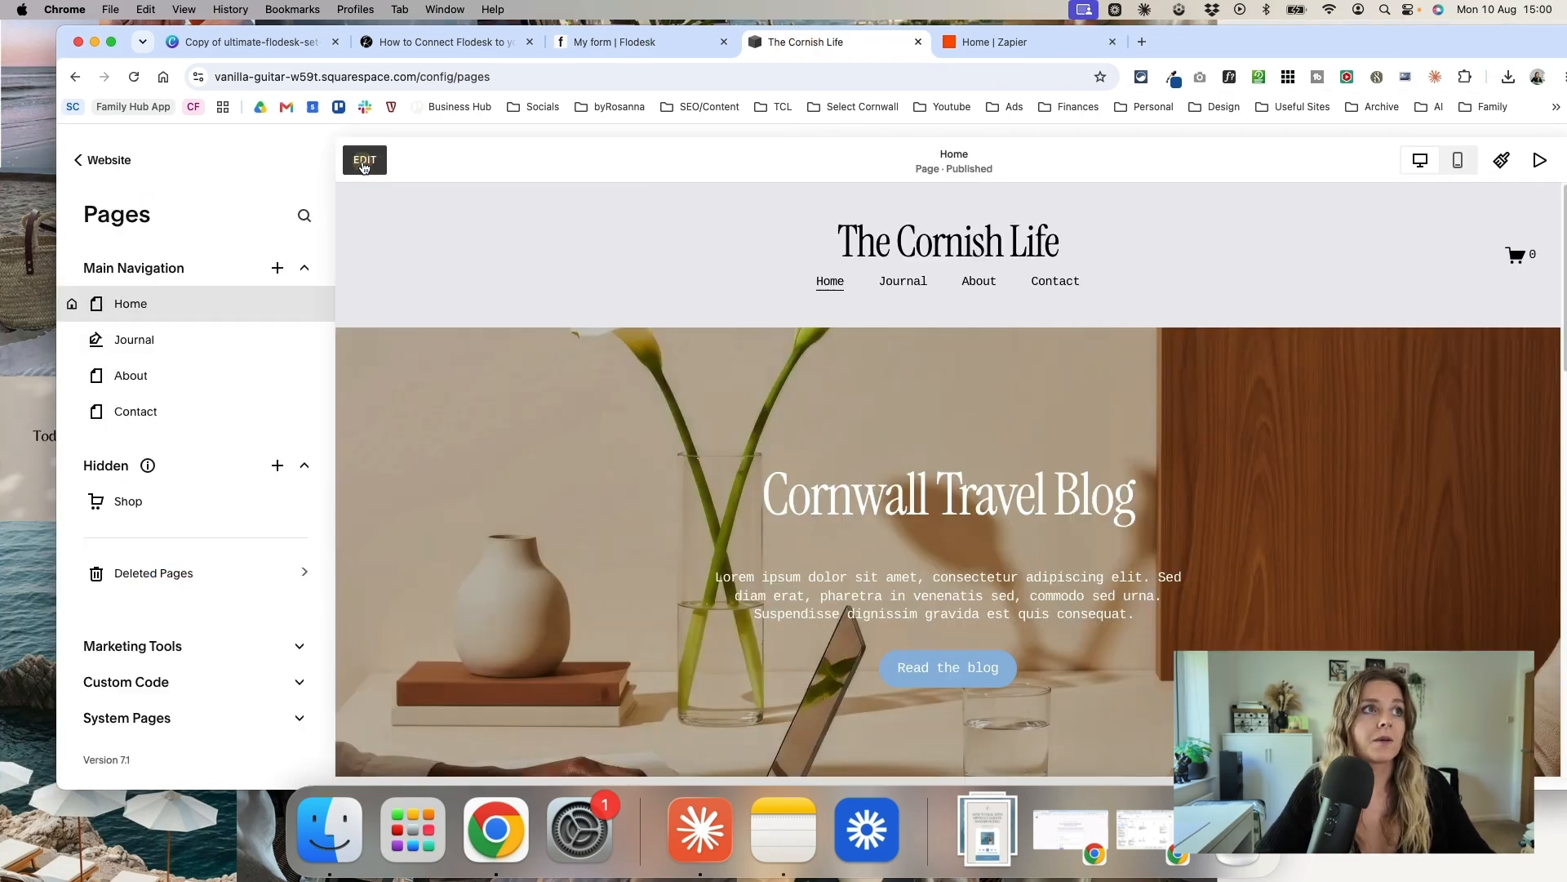
{"action": "scroll", "coordinate": [875, 467], "scroll_direction": "down", "scroll_amount": 3}
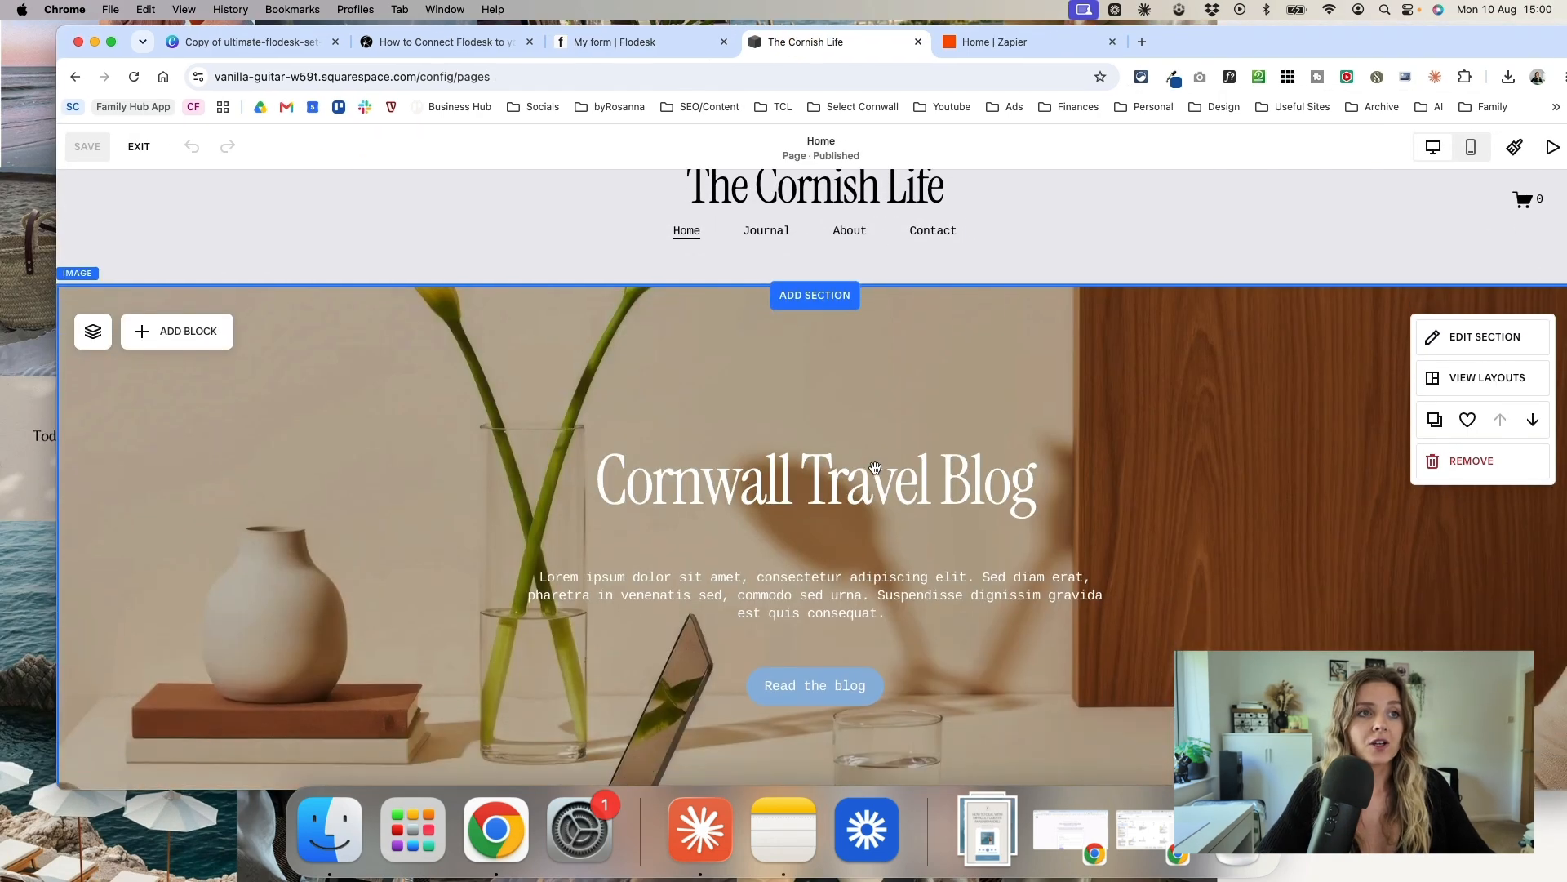
{"action": "scroll", "coordinate": [875, 468], "scroll_direction": "down", "scroll_amount": 8}
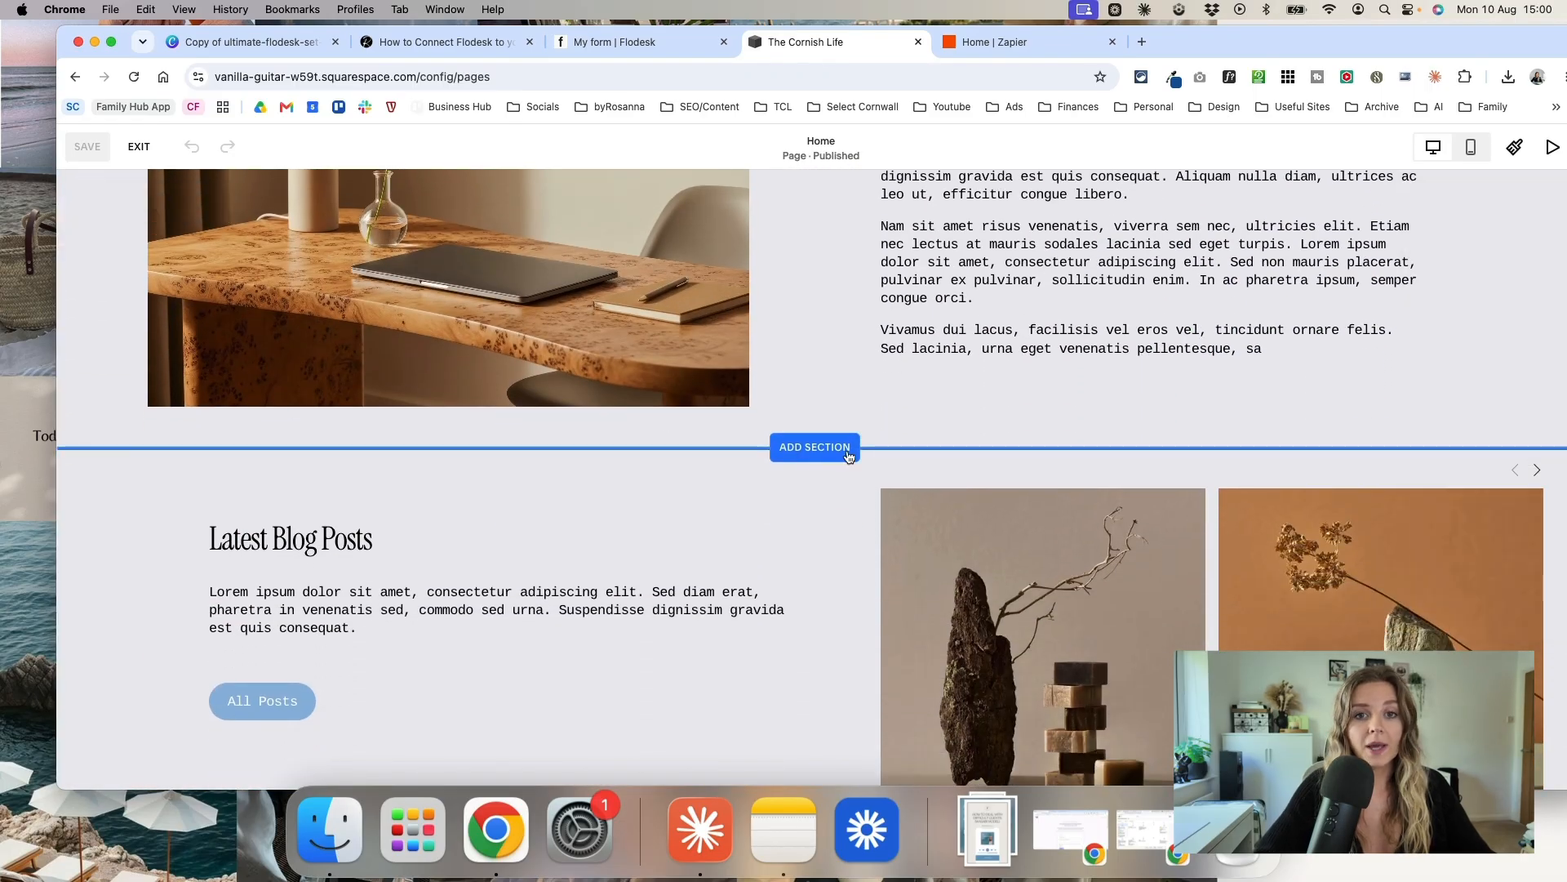
{"action": "left_click", "coordinate": [807, 459]}
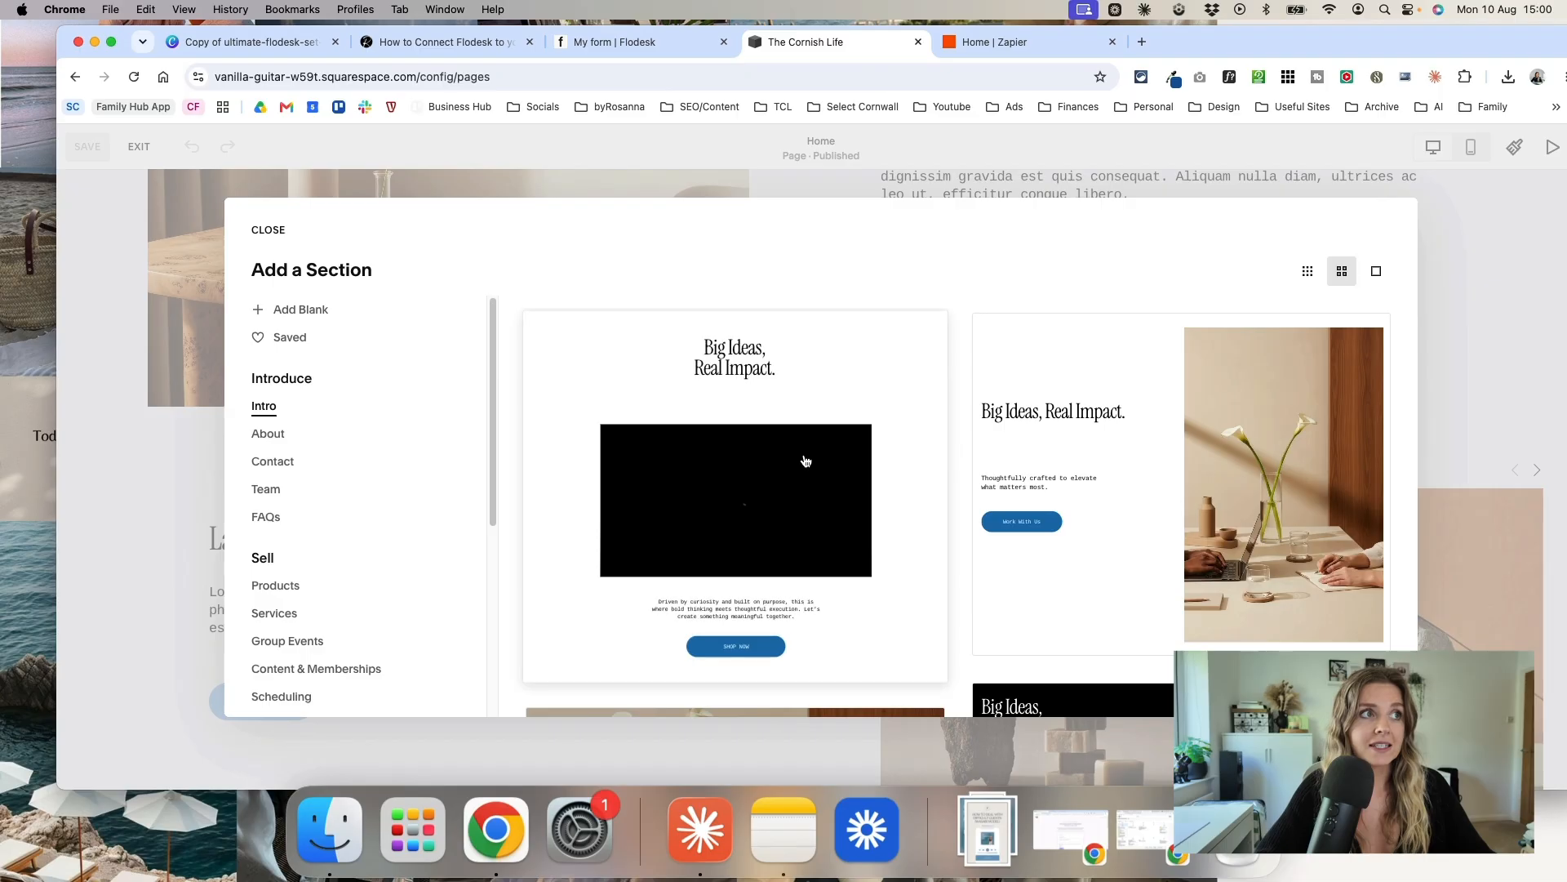
{"action": "left_click", "coordinate": [155, 417]}
{"action": "left_click_drag", "start_coordinate": [1369, 435], "coordinate": [1375, 637]}
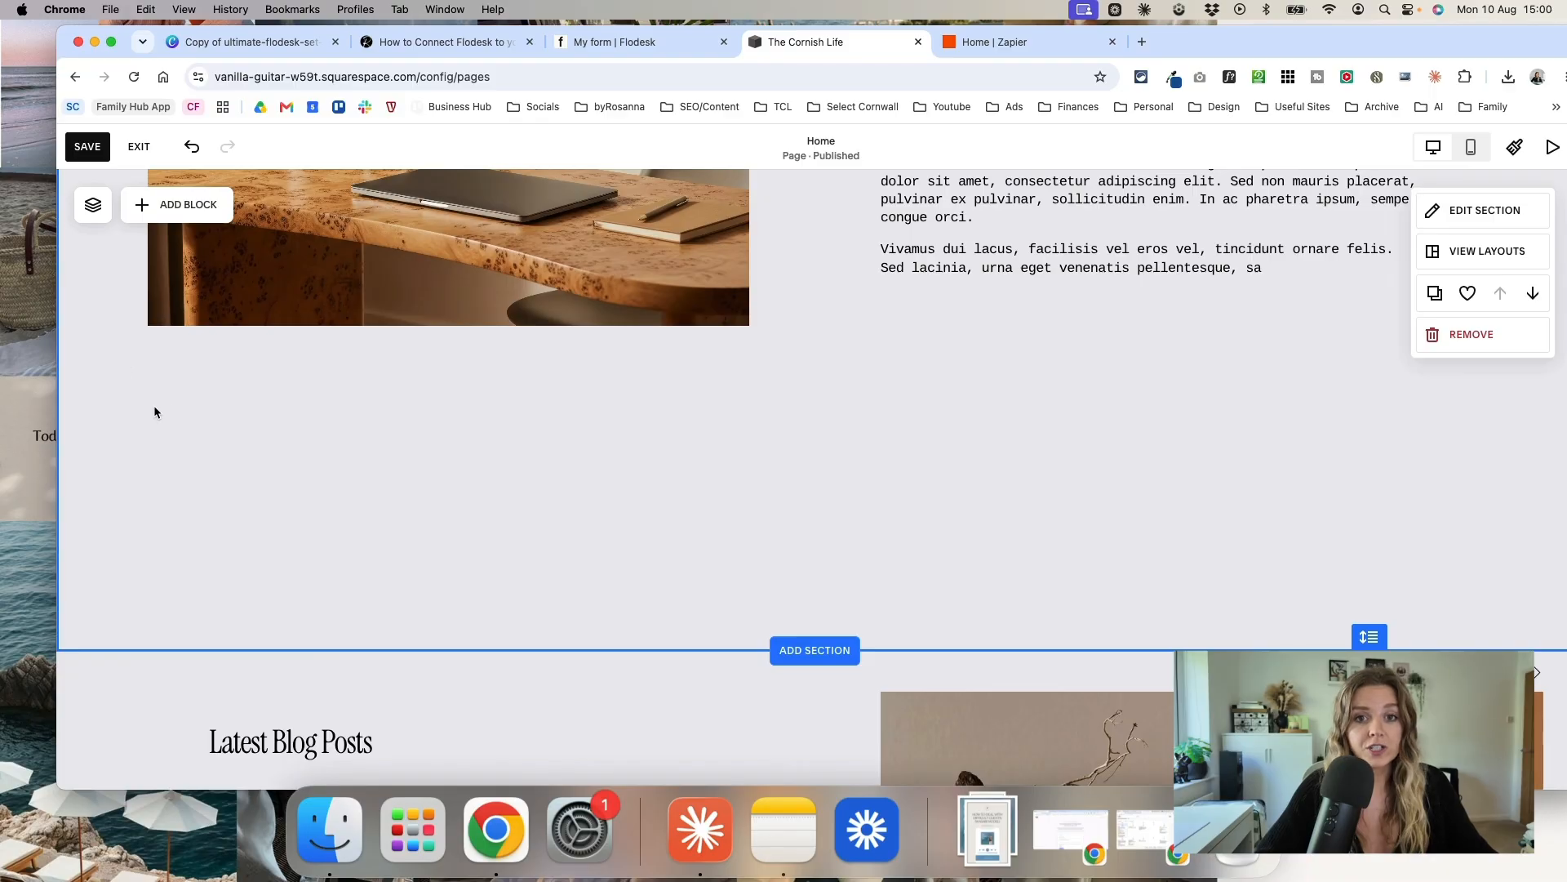
{"action": "scroll", "coordinate": [143, 341], "scroll_direction": "down", "scroll_amount": 3}
{"action": "left_click", "coordinate": [187, 208]}
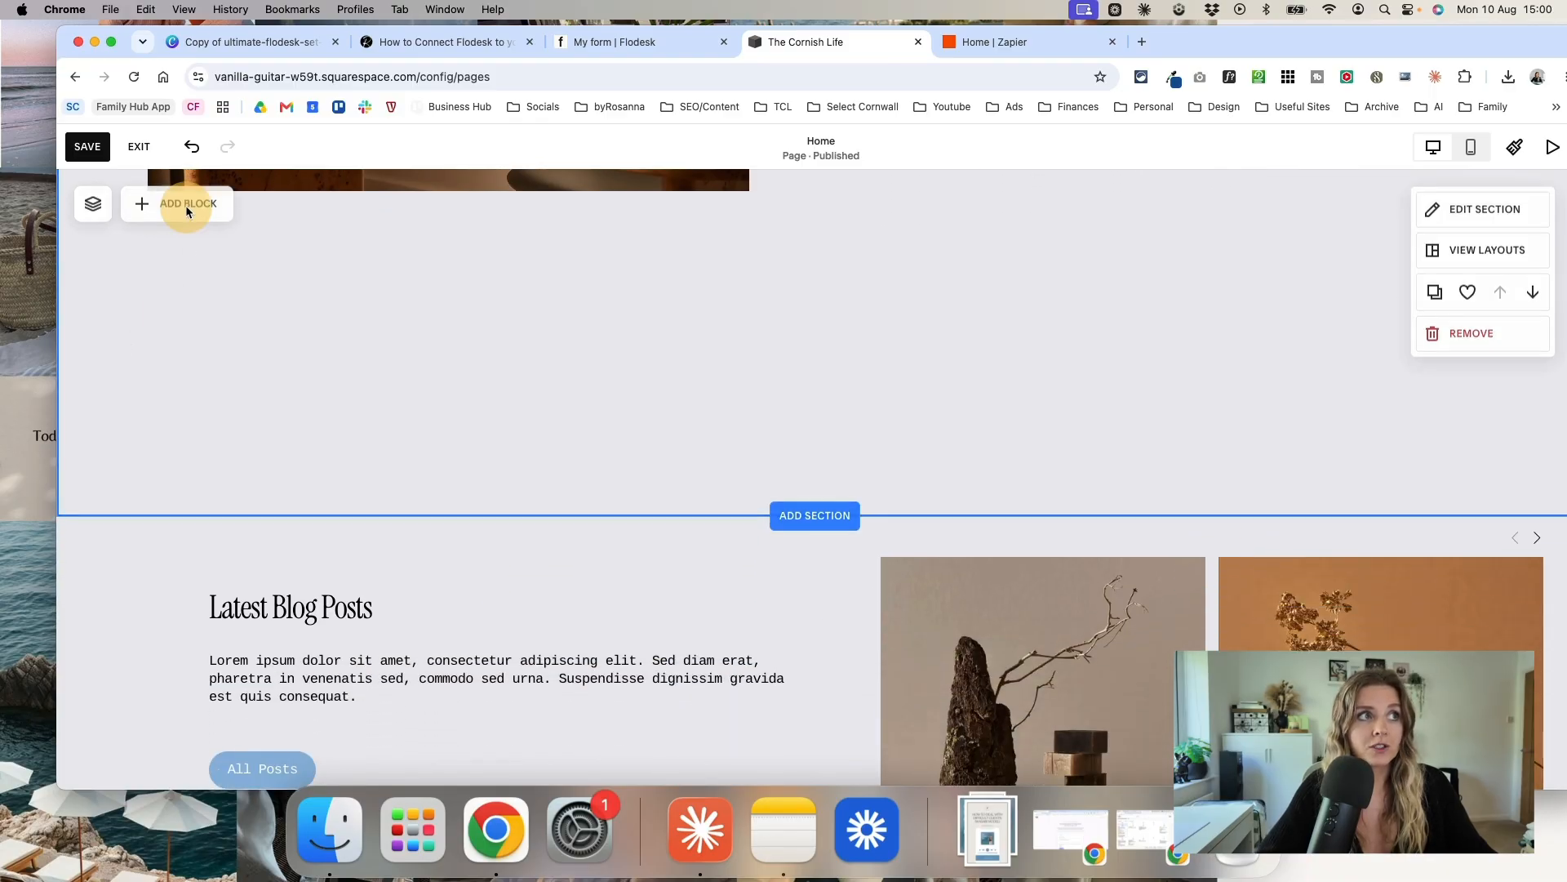
{"action": "scroll", "coordinate": [189, 501], "scroll_direction": "down", "scroll_amount": 5}
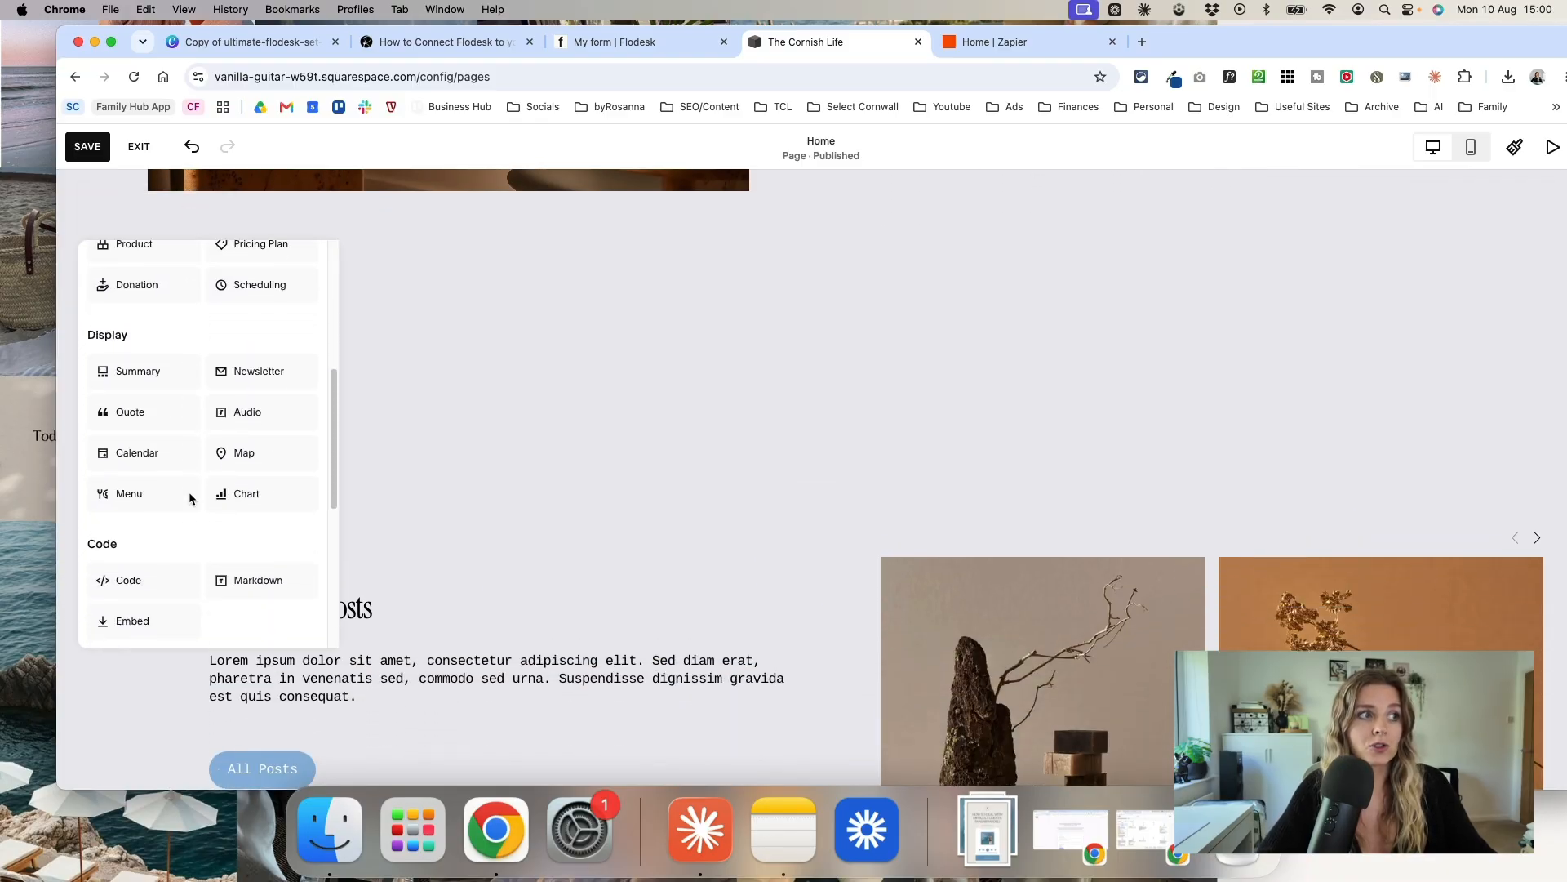
{"action": "left_click", "coordinate": [154, 533]}
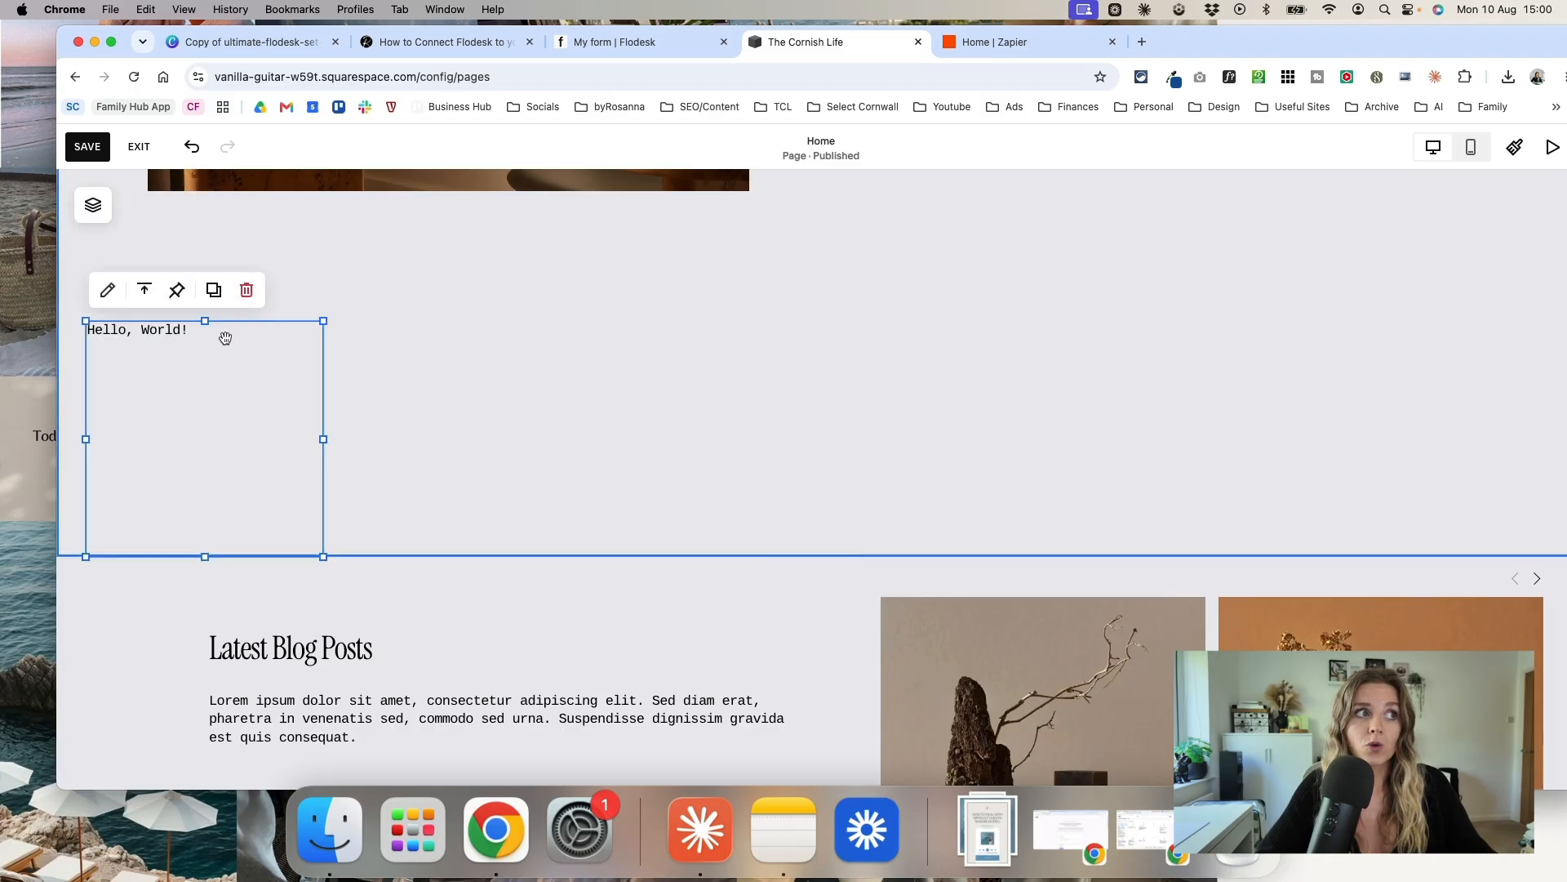
{"action": "left_click", "coordinate": [246, 290]}
{"action": "scroll", "coordinate": [1235, 321], "scroll_direction": "up", "scroll_amount": 3}
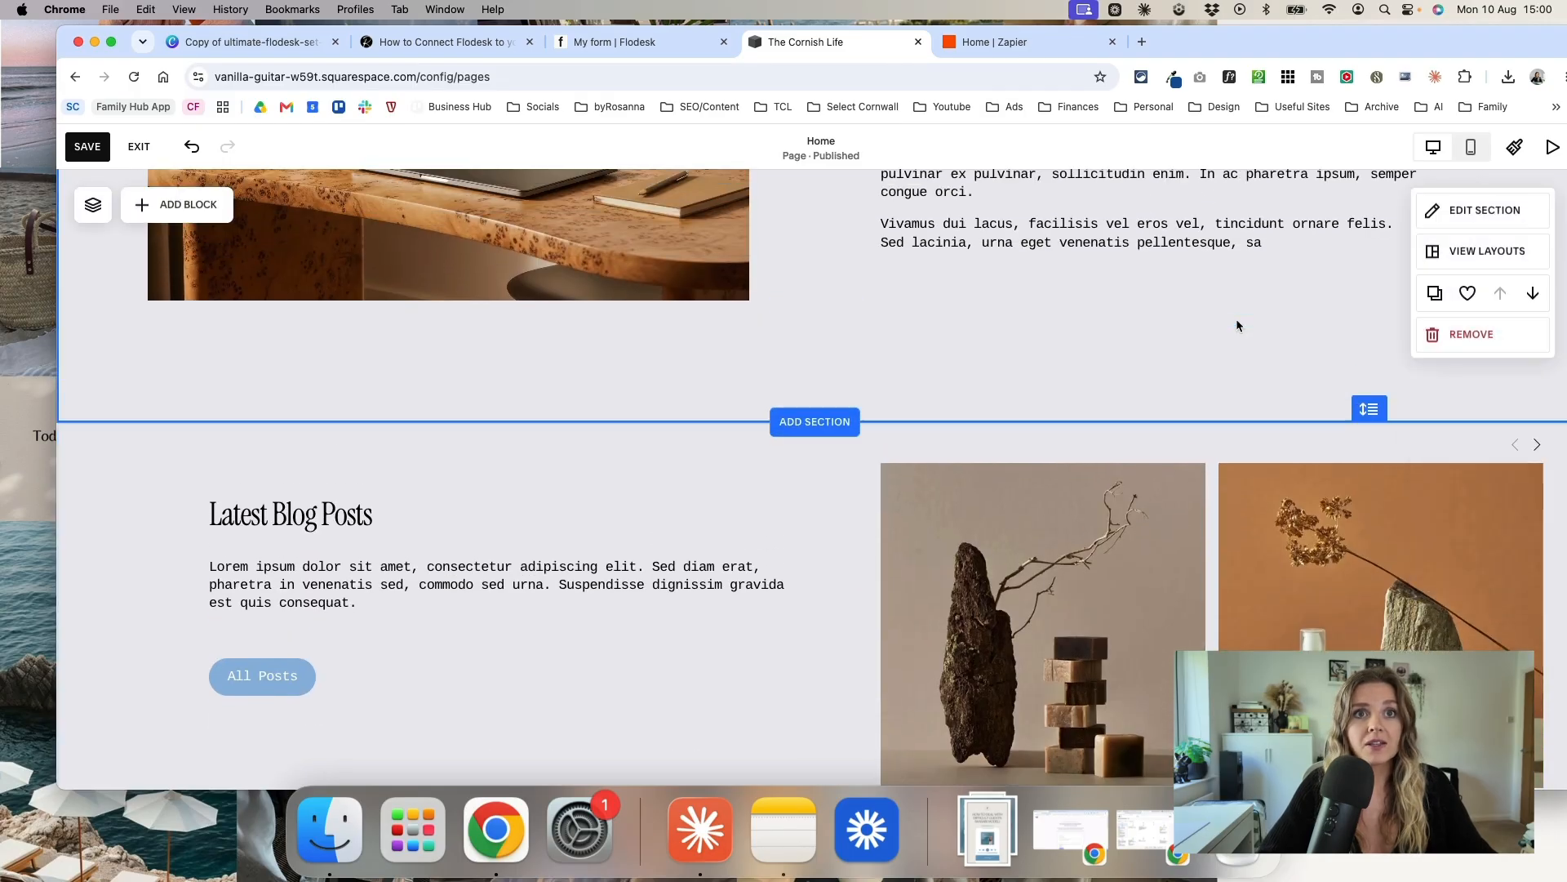
{"action": "left_click_drag", "start_coordinate": [1378, 414], "coordinate": [1376, 335]}
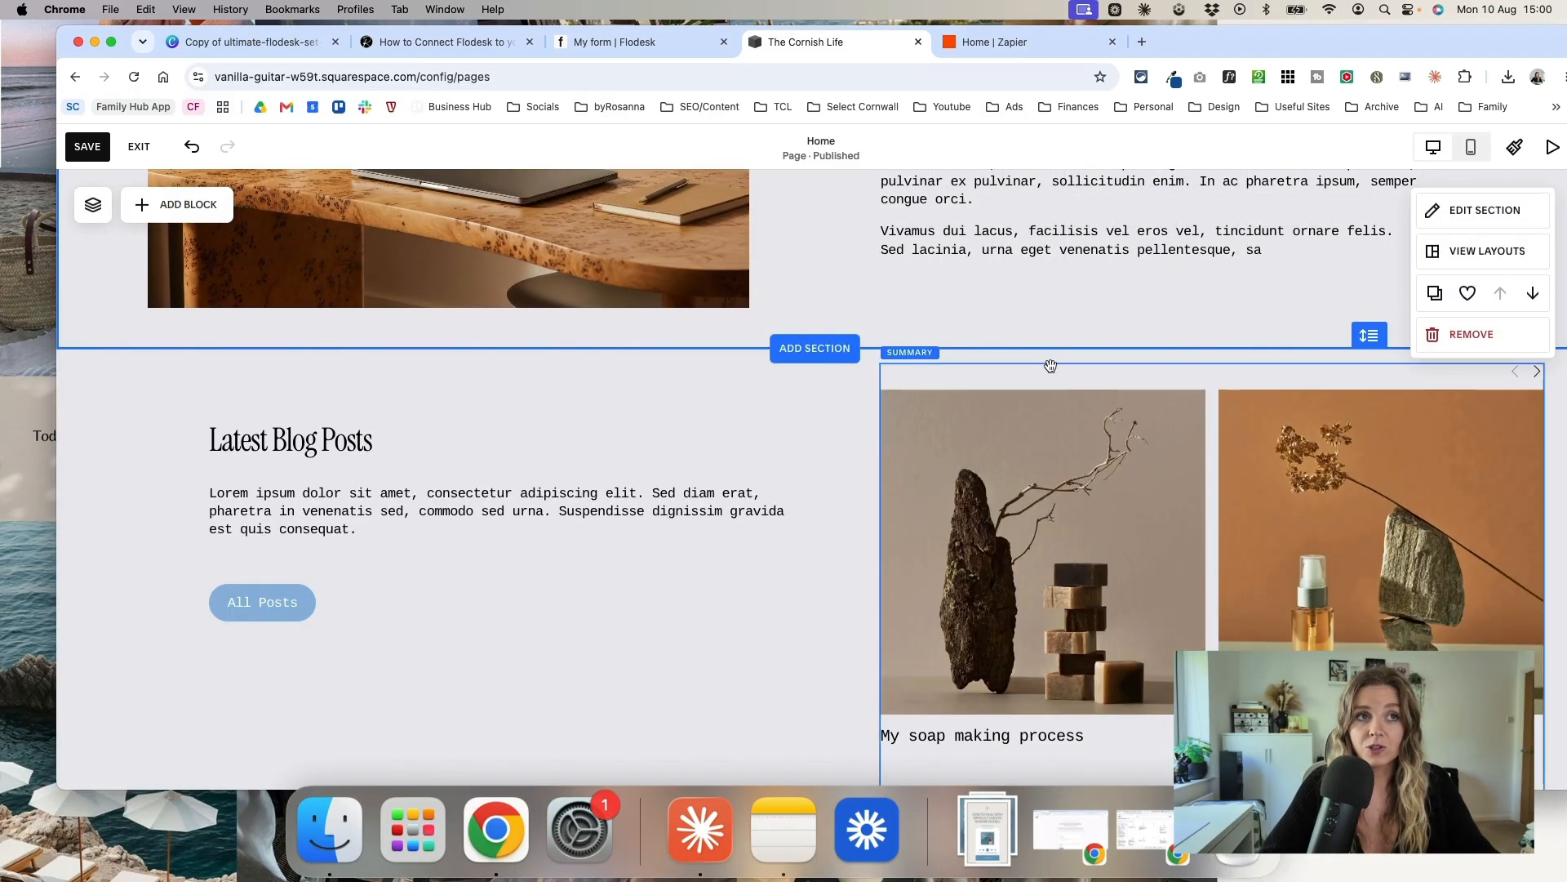
Step: Add a blank section directly above Latest Blog Posts and apply the Light 1 colour theme to it
{"action": "scroll", "coordinate": [703, 584], "scroll_direction": "down", "scroll_amount": 1}
{"action": "scroll", "coordinate": [703, 585], "scroll_direction": "up", "scroll_amount": 2}
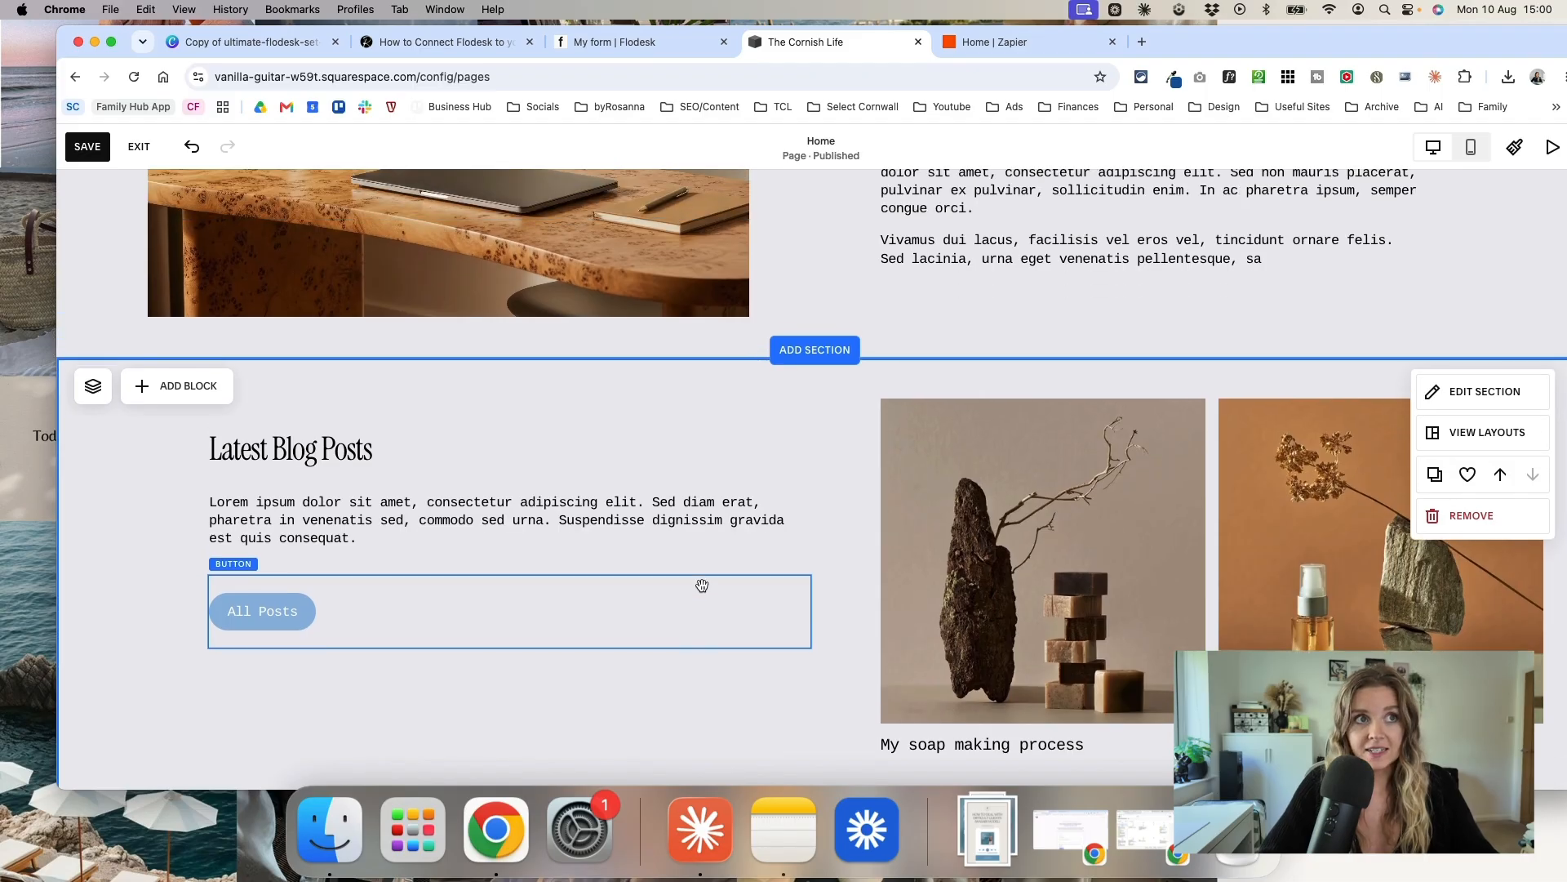
{"action": "left_click", "coordinate": [831, 390]}
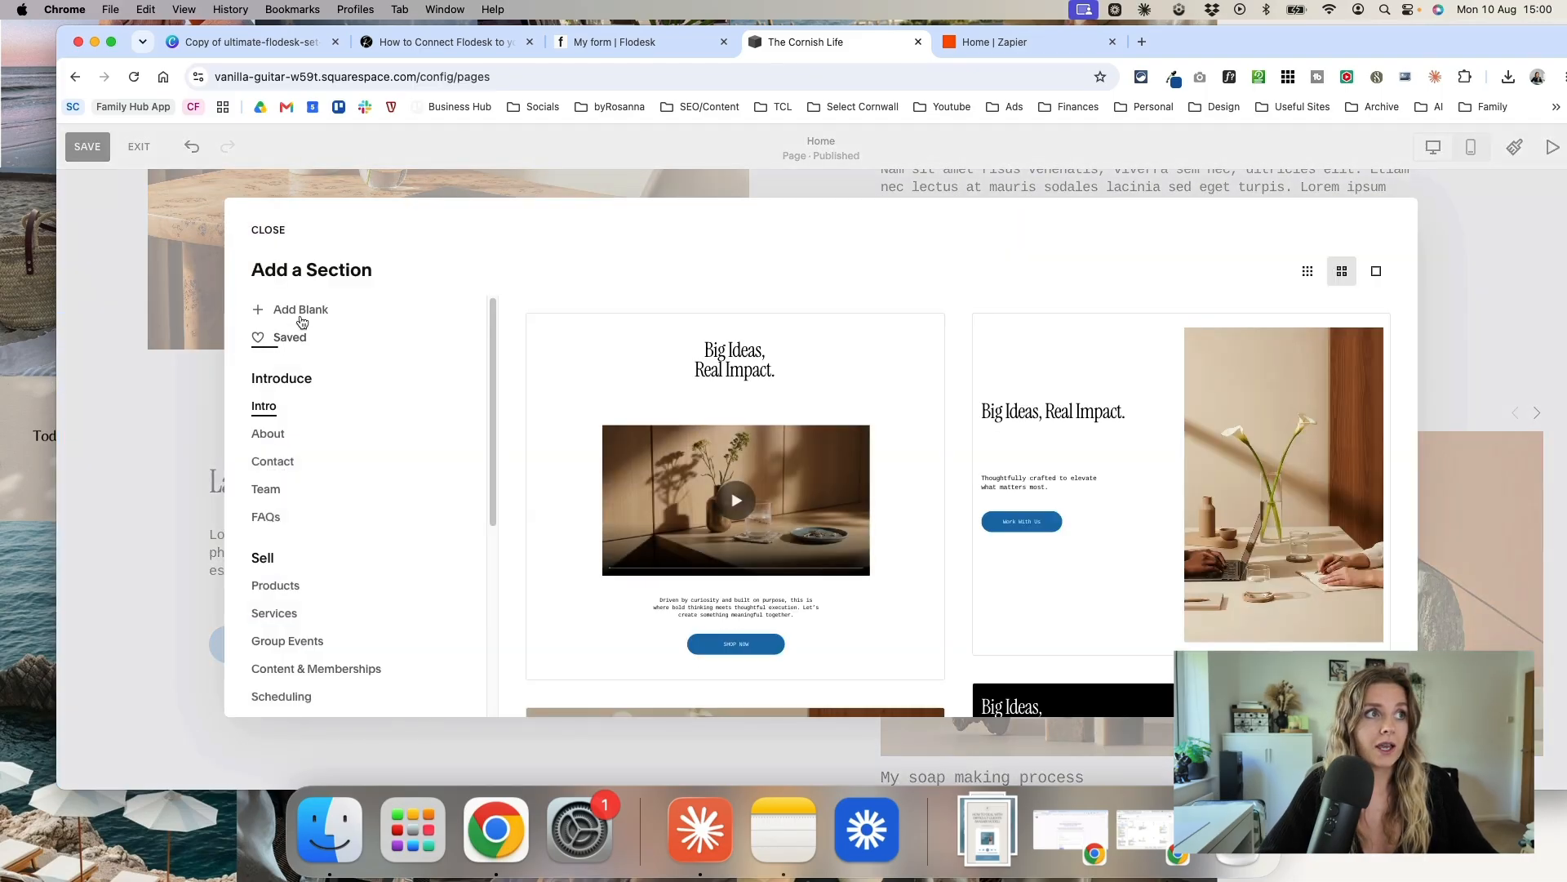
{"action": "left_click", "coordinate": [311, 311]}
{"action": "left_click", "coordinate": [311, 352]}
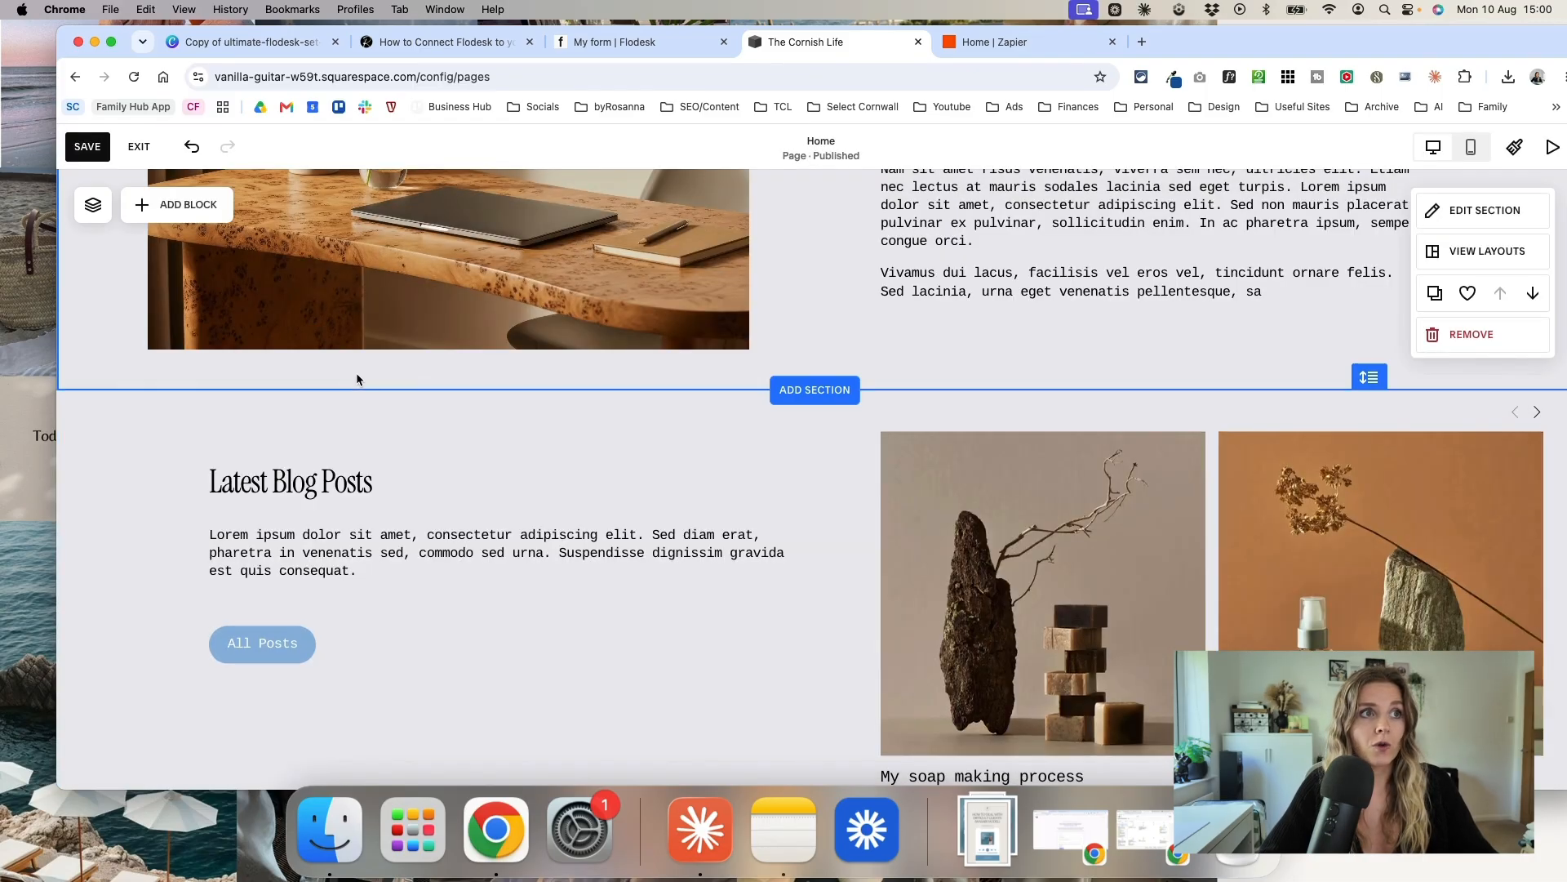
{"action": "left_click", "coordinate": [1481, 259]}
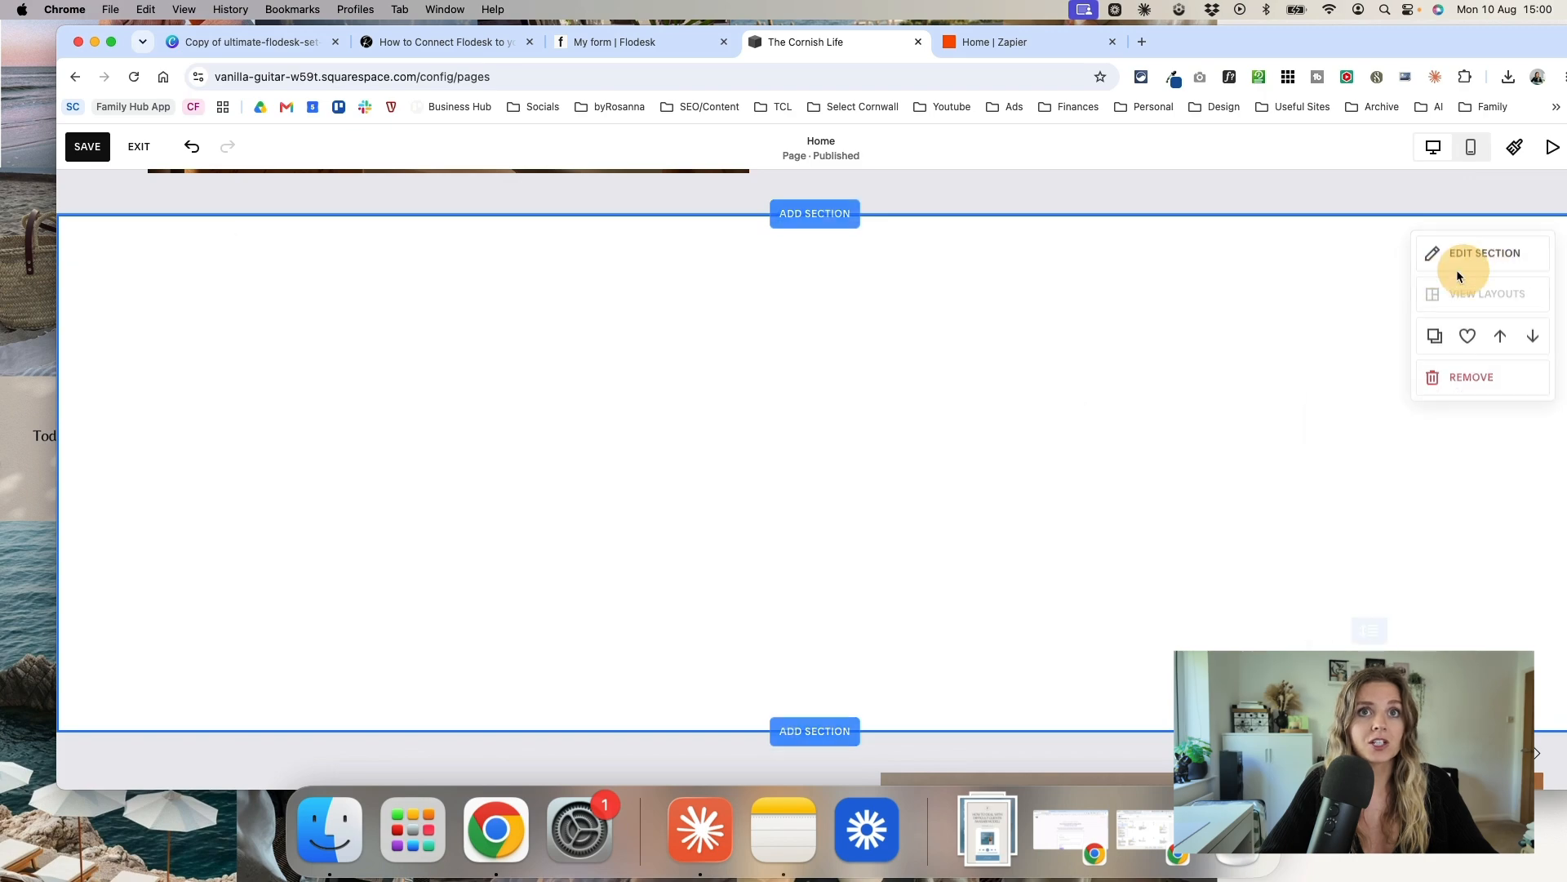
{"action": "left_click", "coordinate": [1471, 366]}
{"action": "left_click", "coordinate": [1388, 577]}
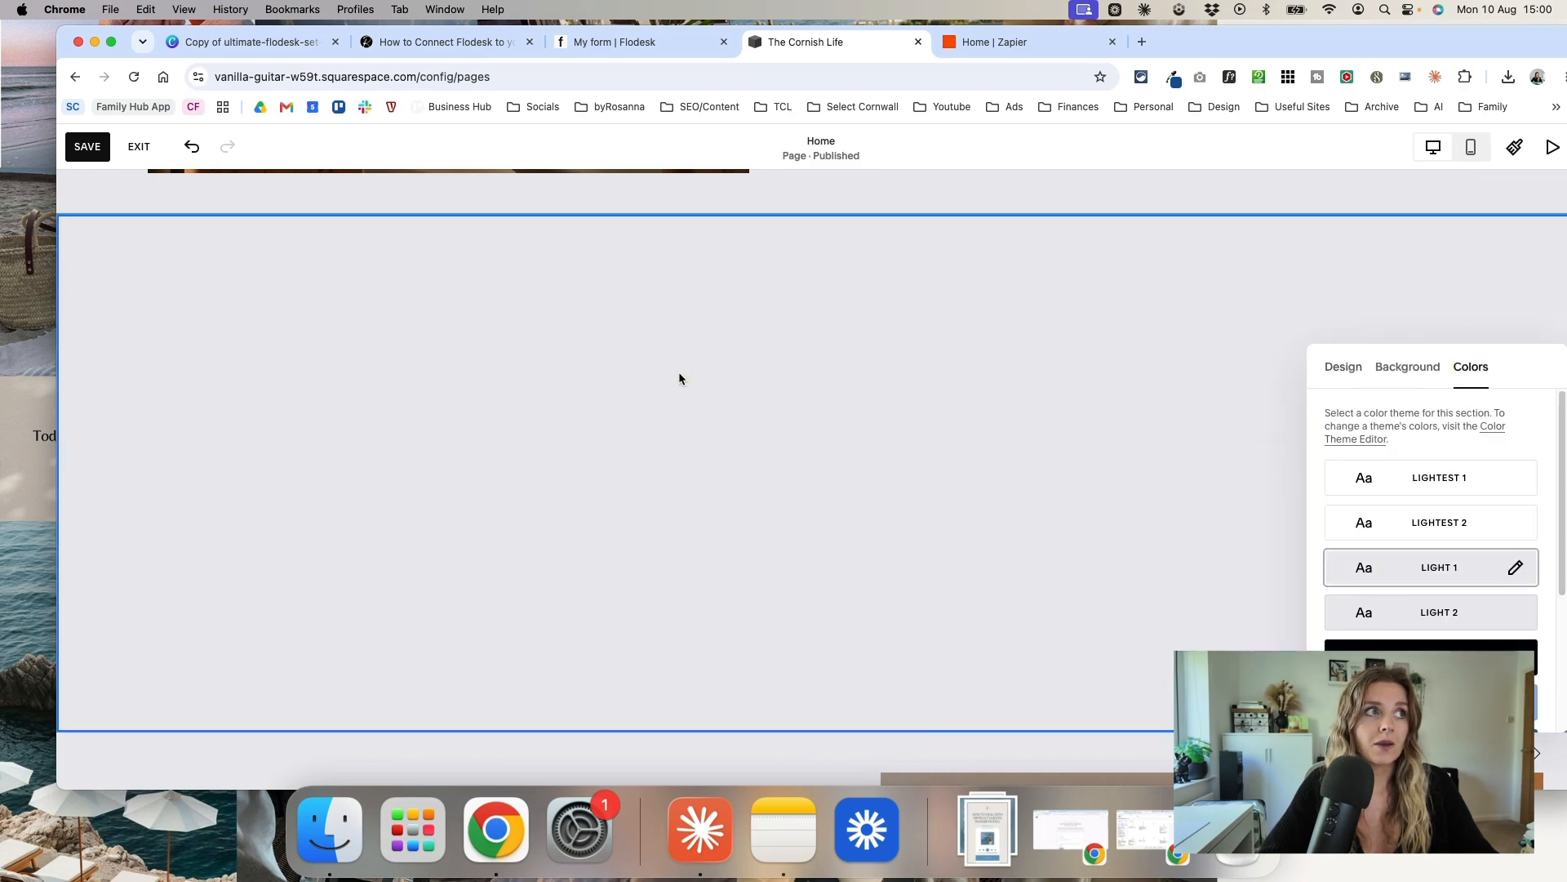
Step: Add a code block to the blank section and replace its placeholder HTML with the copied Flodesk inline form code
{"action": "left_click", "coordinate": [196, 258]}
{"action": "scroll", "coordinate": [206, 327], "scroll_direction": "down", "scroll_amount": 5}
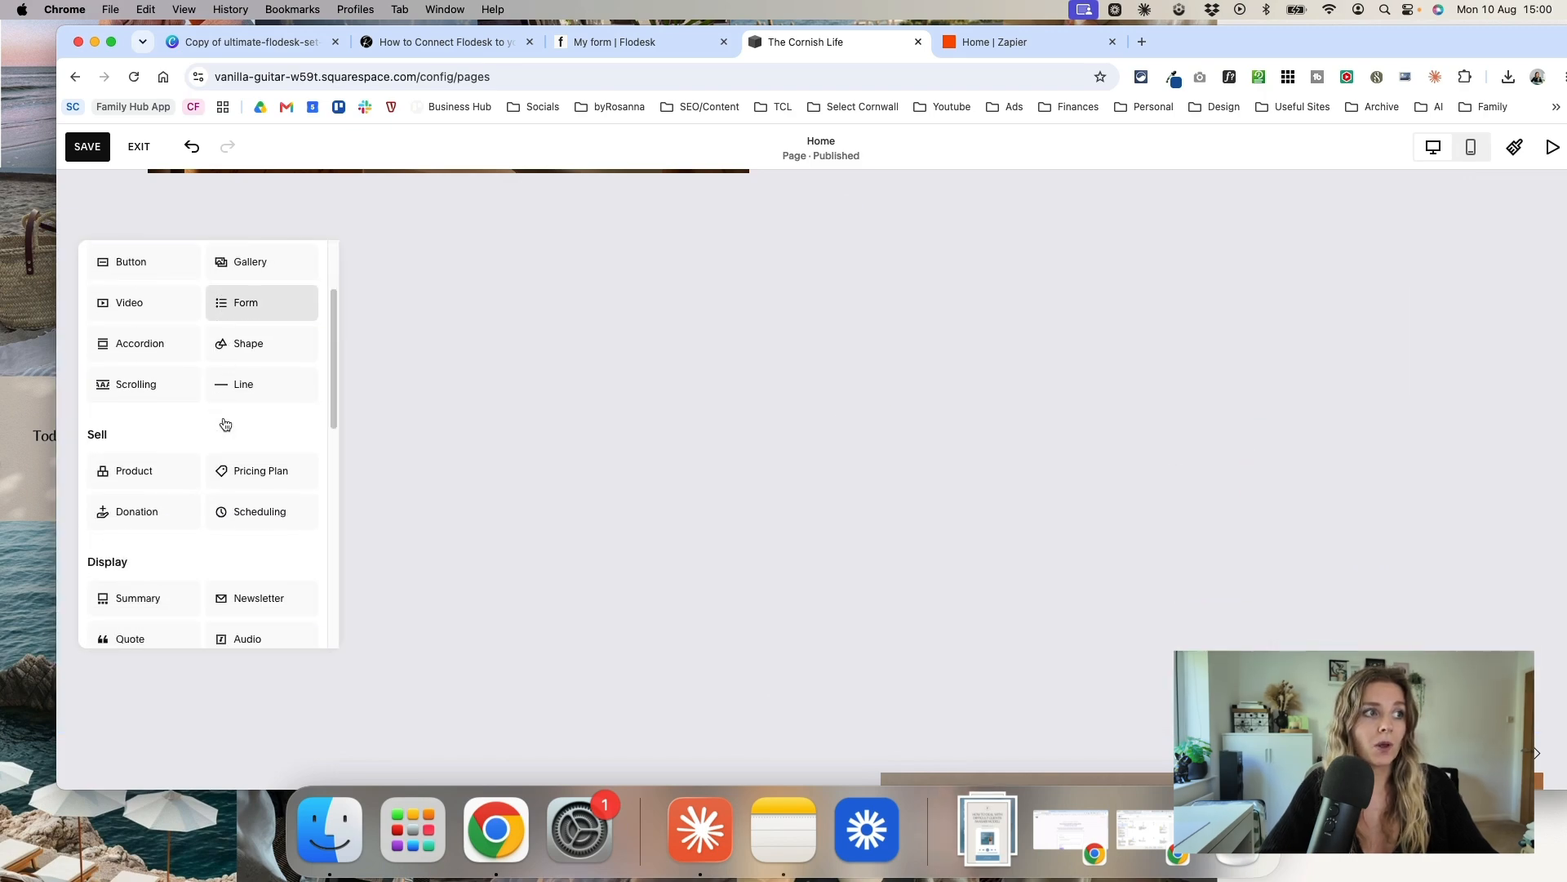
{"action": "left_click", "coordinate": [138, 558]}
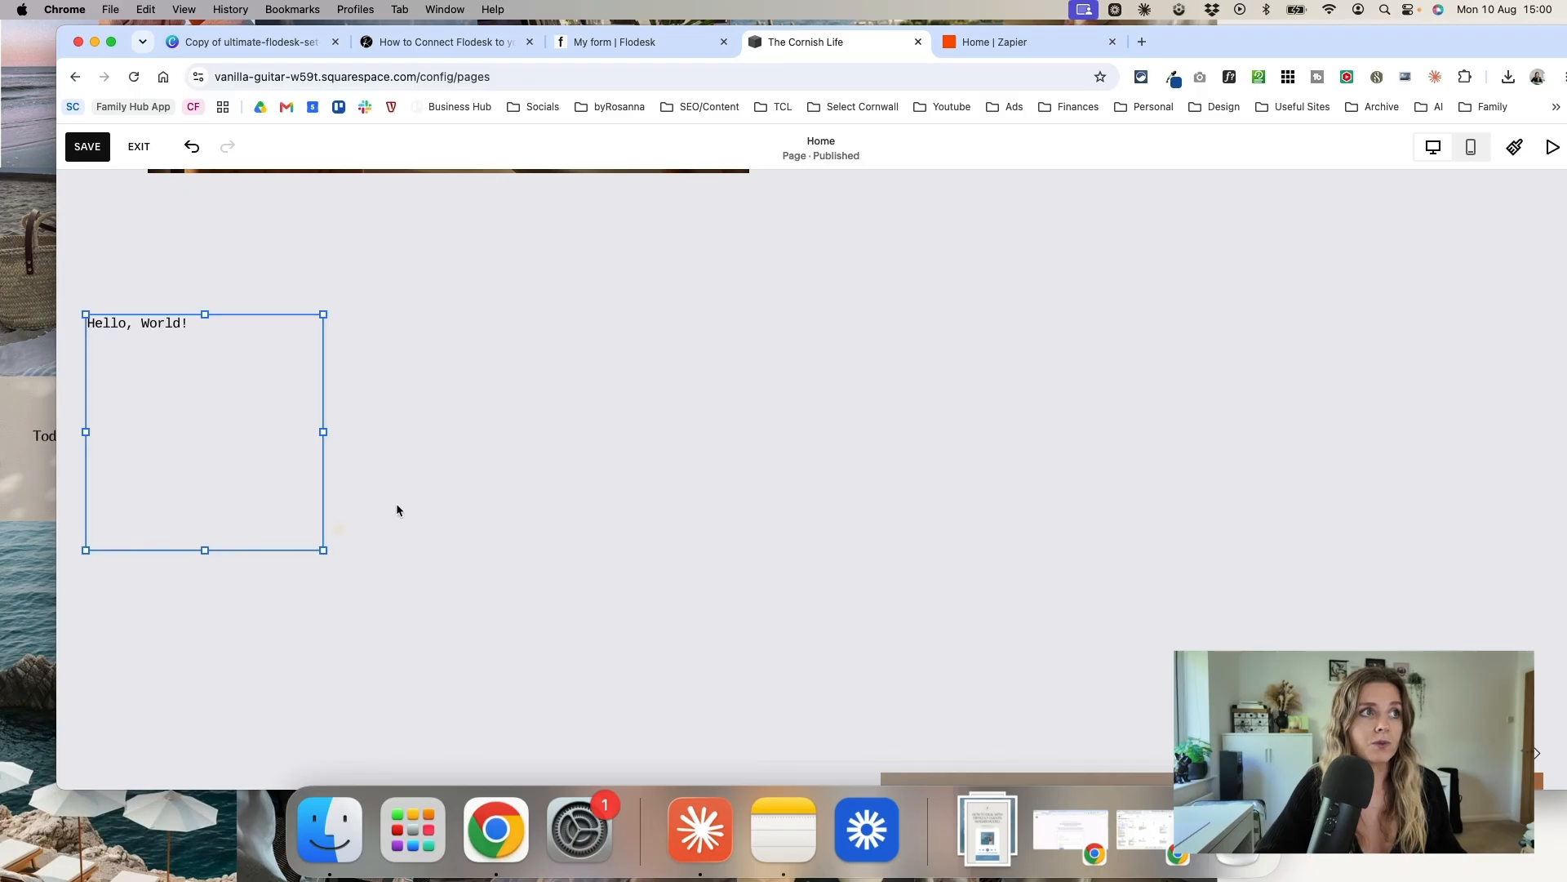
{"action": "double_click", "coordinate": [136, 335]}
{"action": "triple_click", "coordinate": [455, 452]}
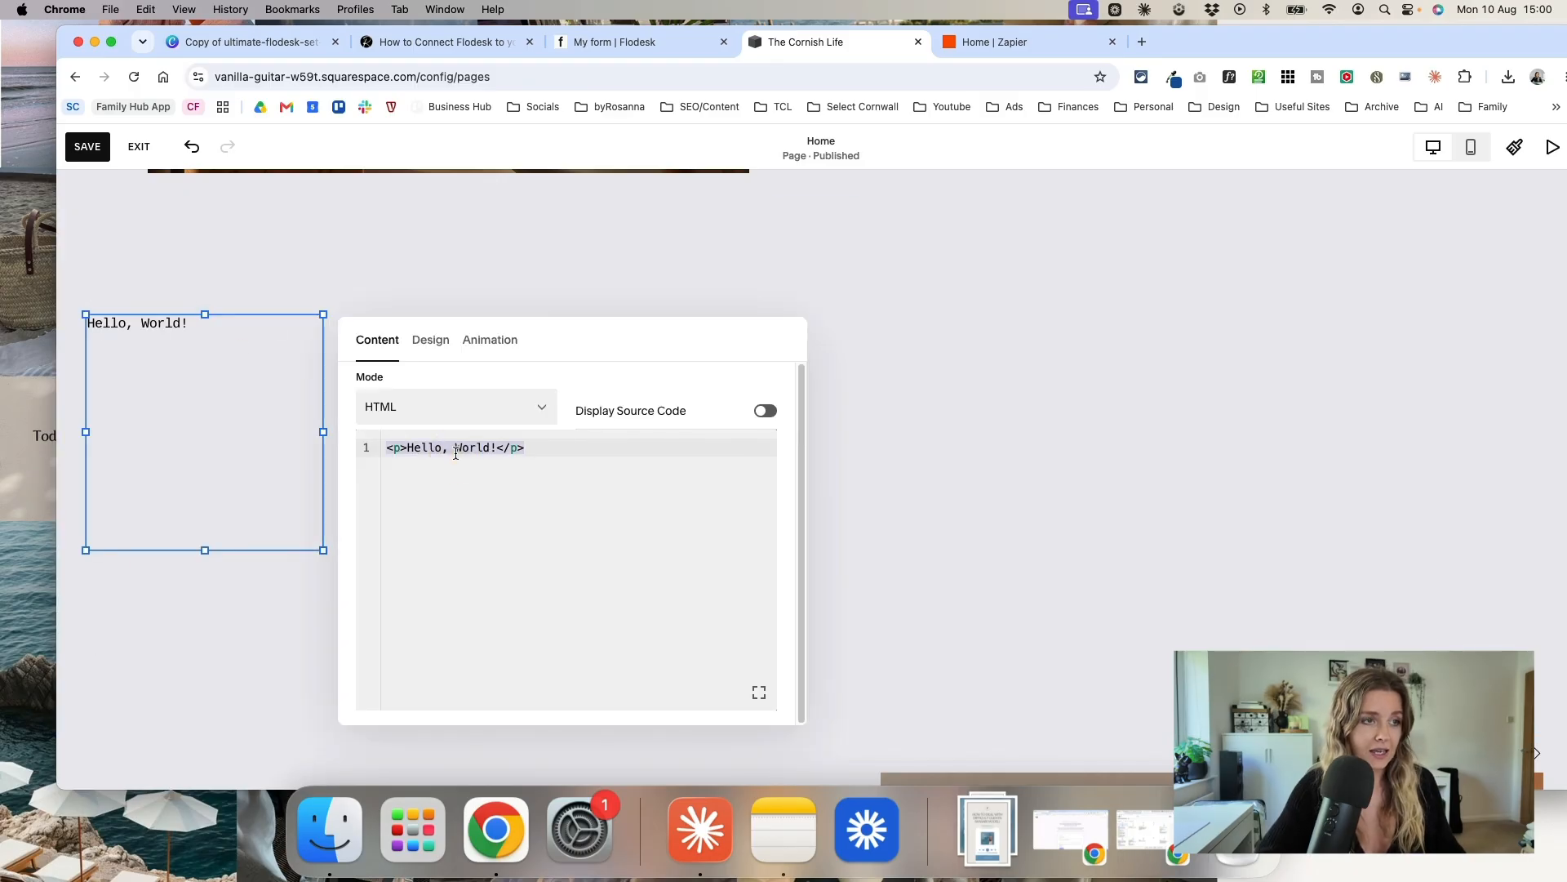
{"action": "key", "text": "BackSpace"}
{"action": "key", "text": "super+v"}
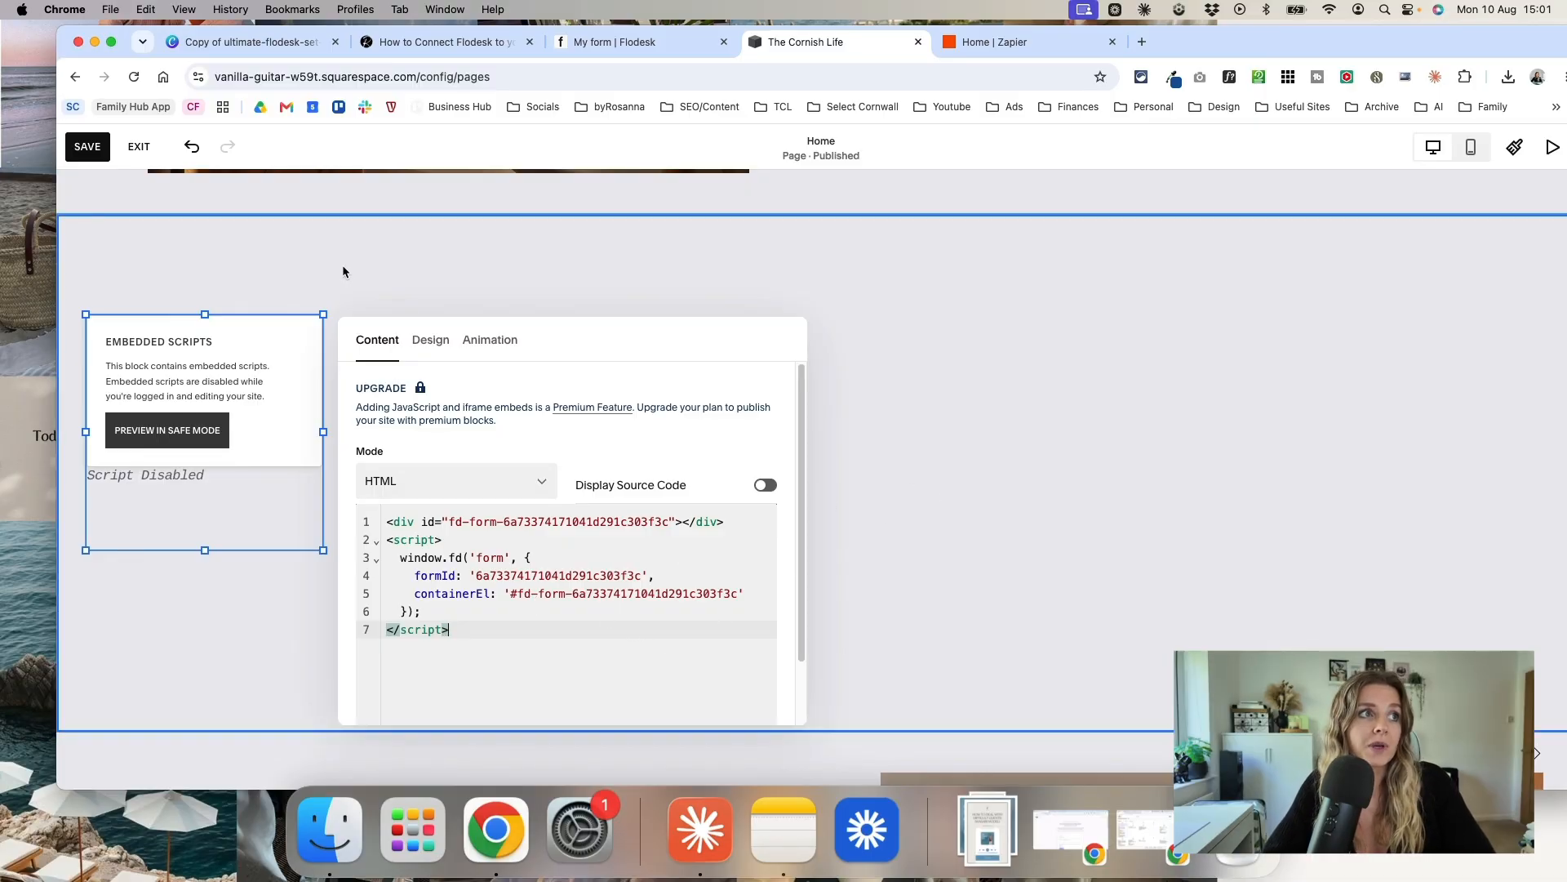
{"action": "key", "text": "Escape"}
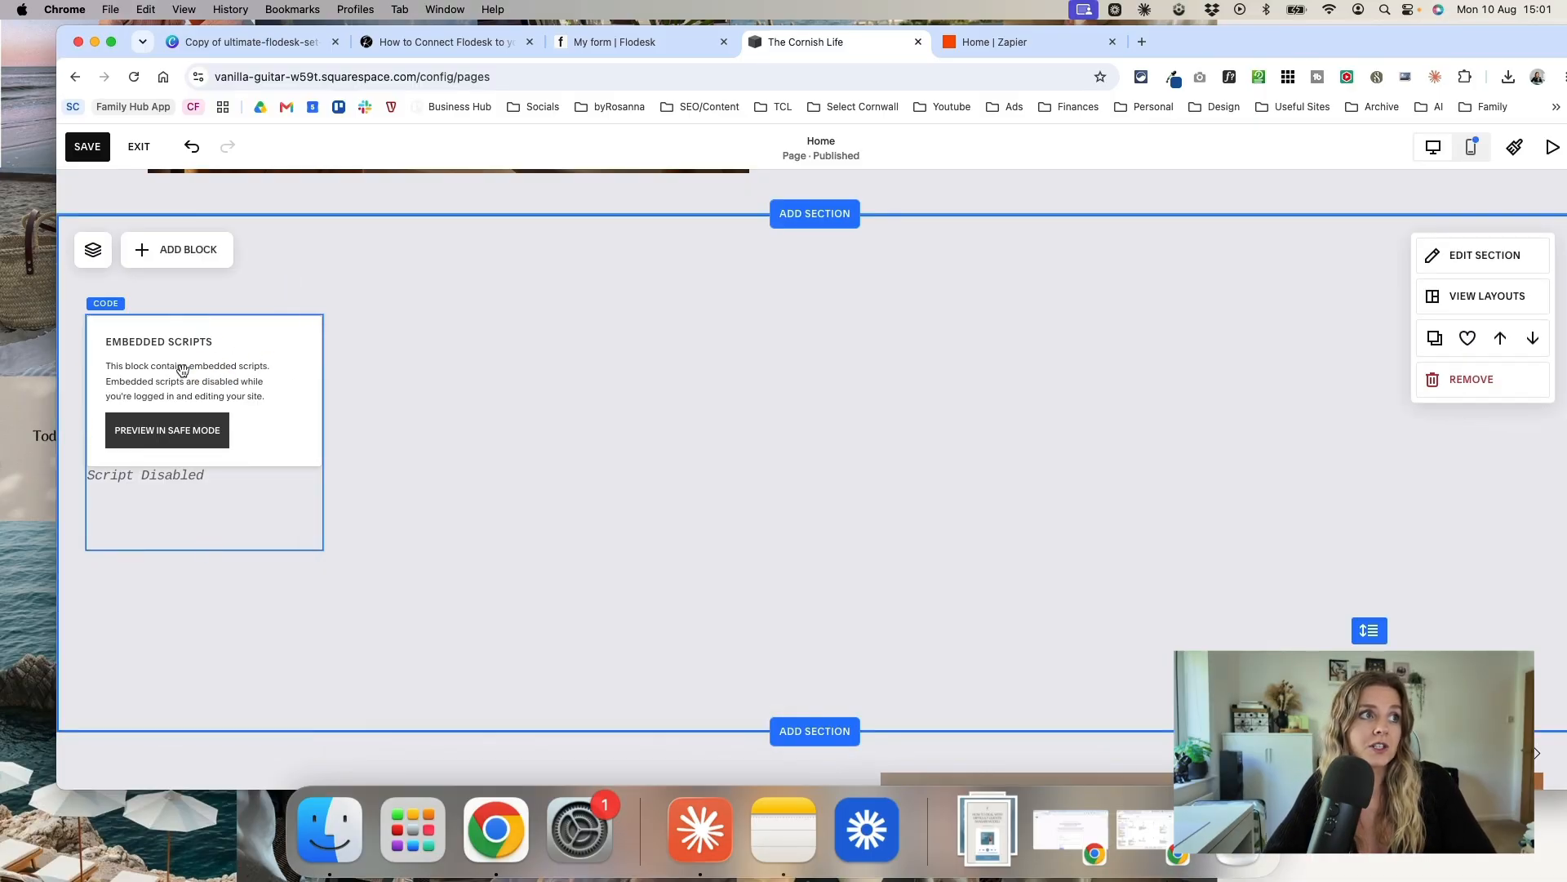
Step: Centre and widen the code block, reduce the height of the block and its section, and save the page
{"action": "left_click_drag", "start_coordinate": [241, 359], "coordinate": [840, 326]}
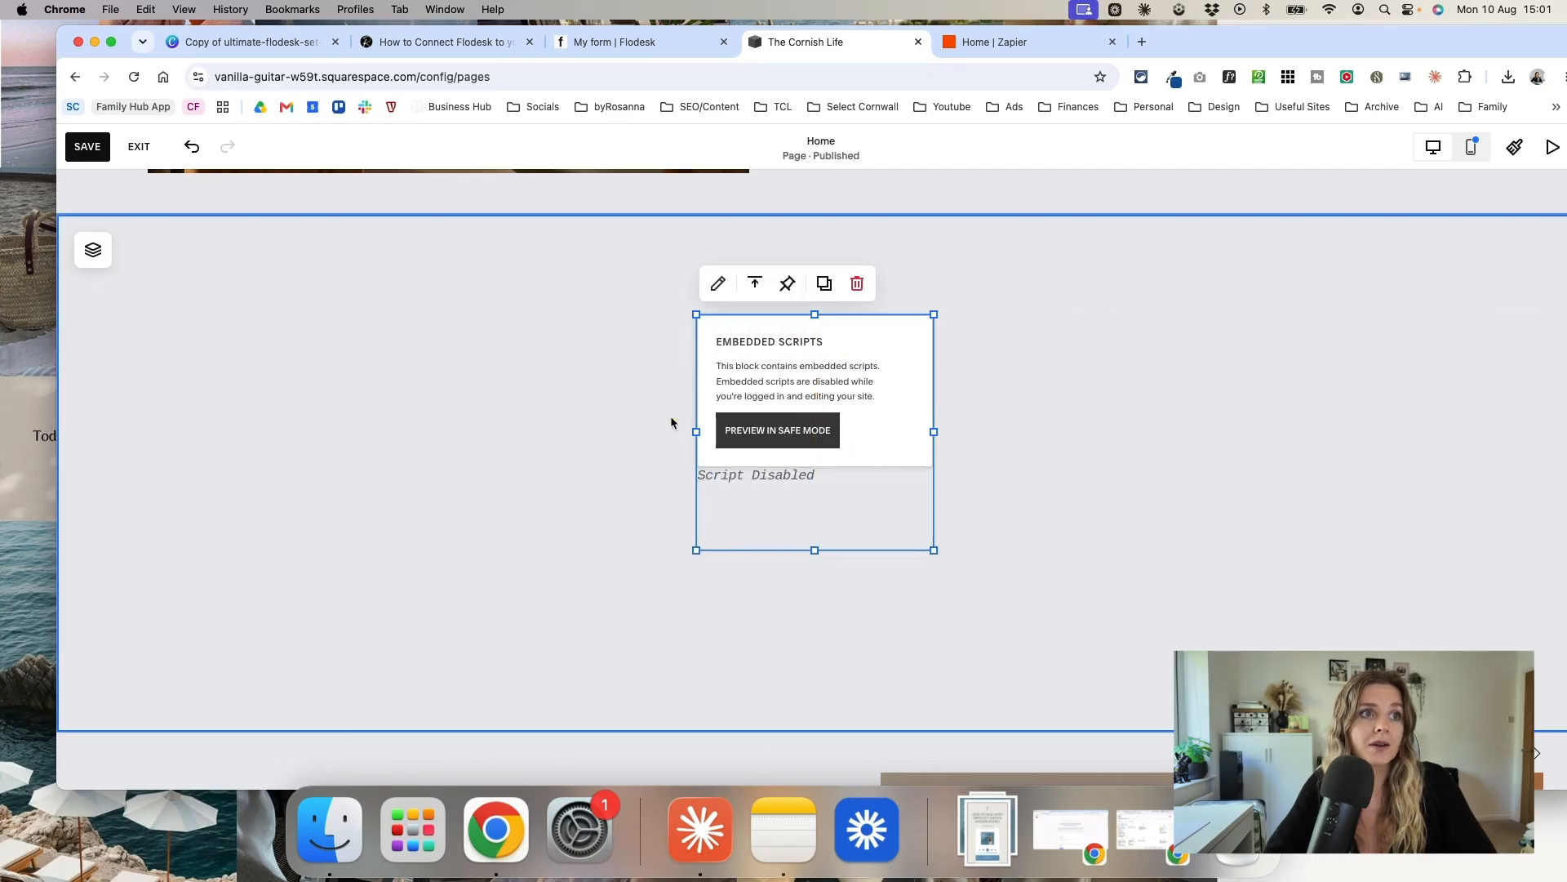
{"action": "left_click_drag", "start_coordinate": [515, 421], "coordinate": [288, 418]}
{"action": "left_click_drag", "start_coordinate": [932, 428], "coordinate": [1361, 395]}
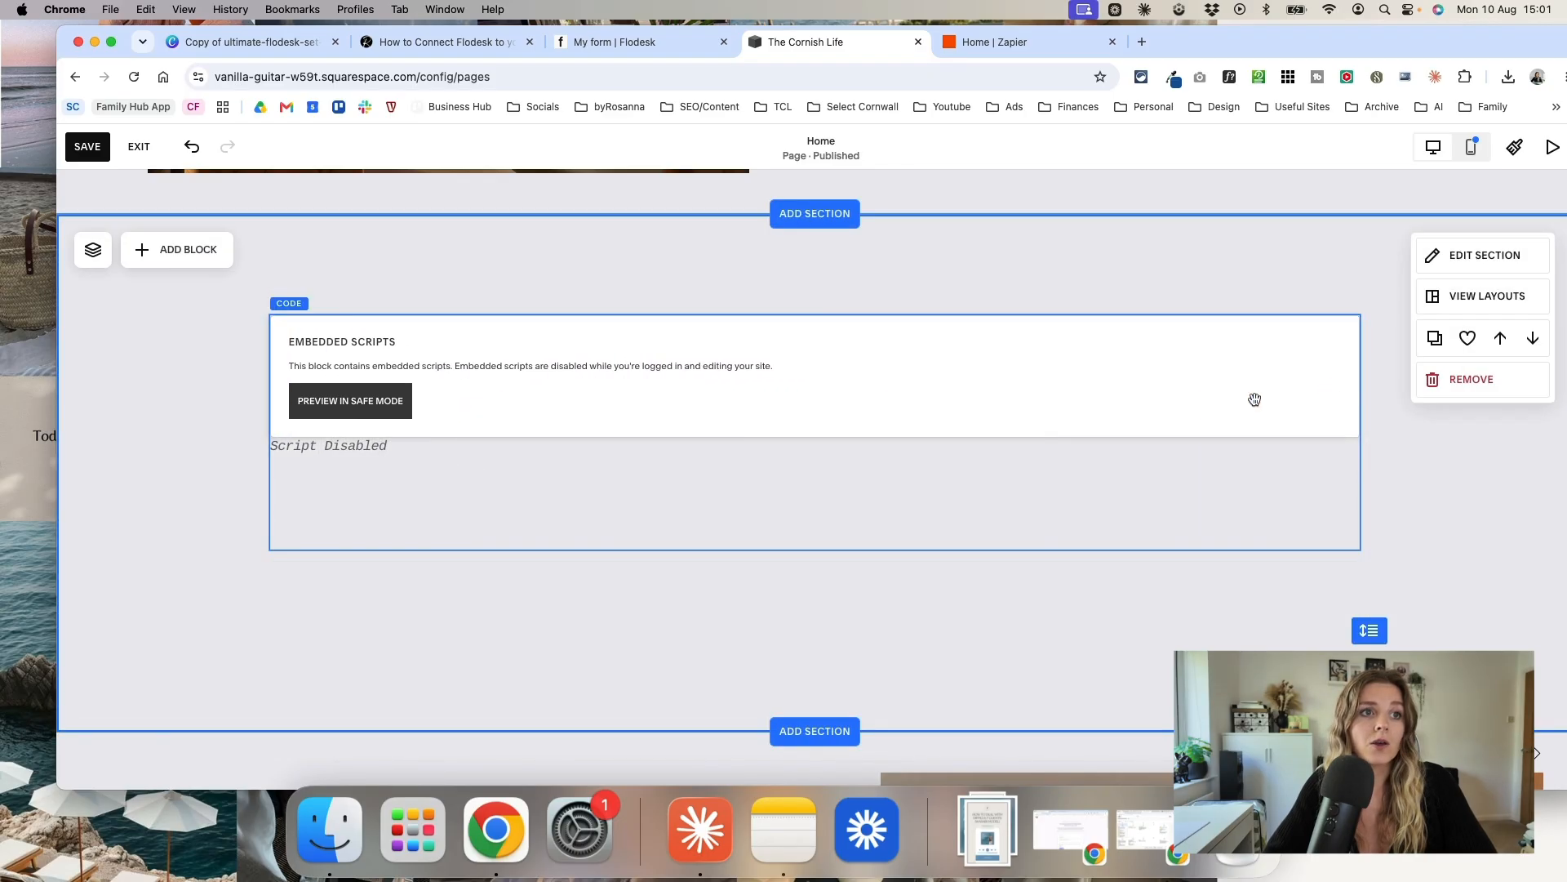
{"action": "left_click_drag", "start_coordinate": [809, 544], "coordinate": [850, 490]}
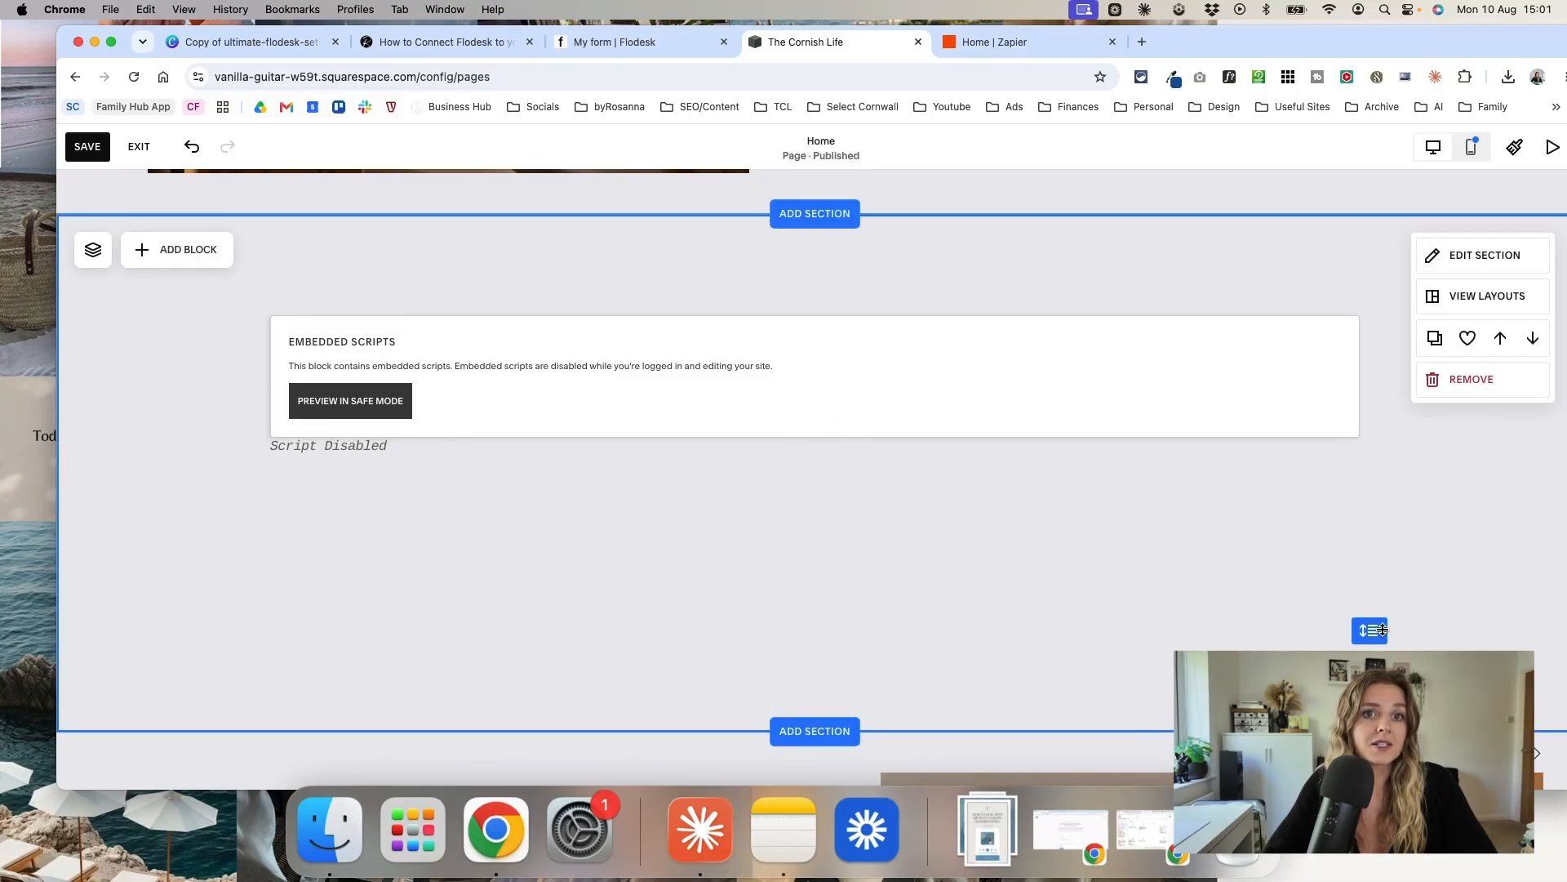
{"action": "left_click_drag", "start_coordinate": [1374, 618], "coordinate": [1339, 479]}
{"action": "left_click", "coordinate": [605, 482]}
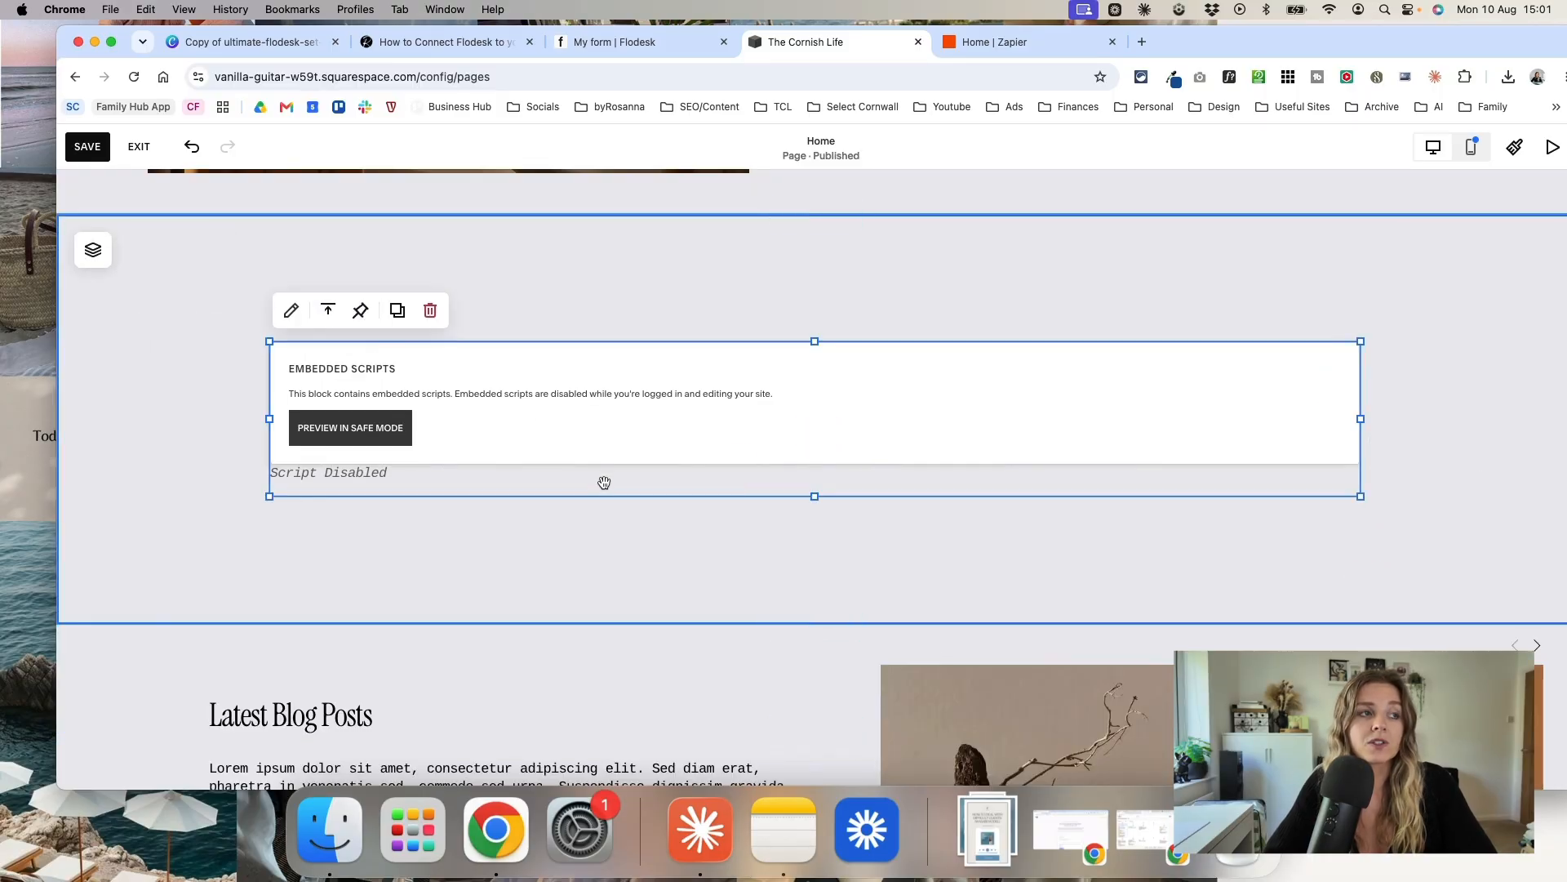
{"action": "left_click", "coordinate": [599, 283]}
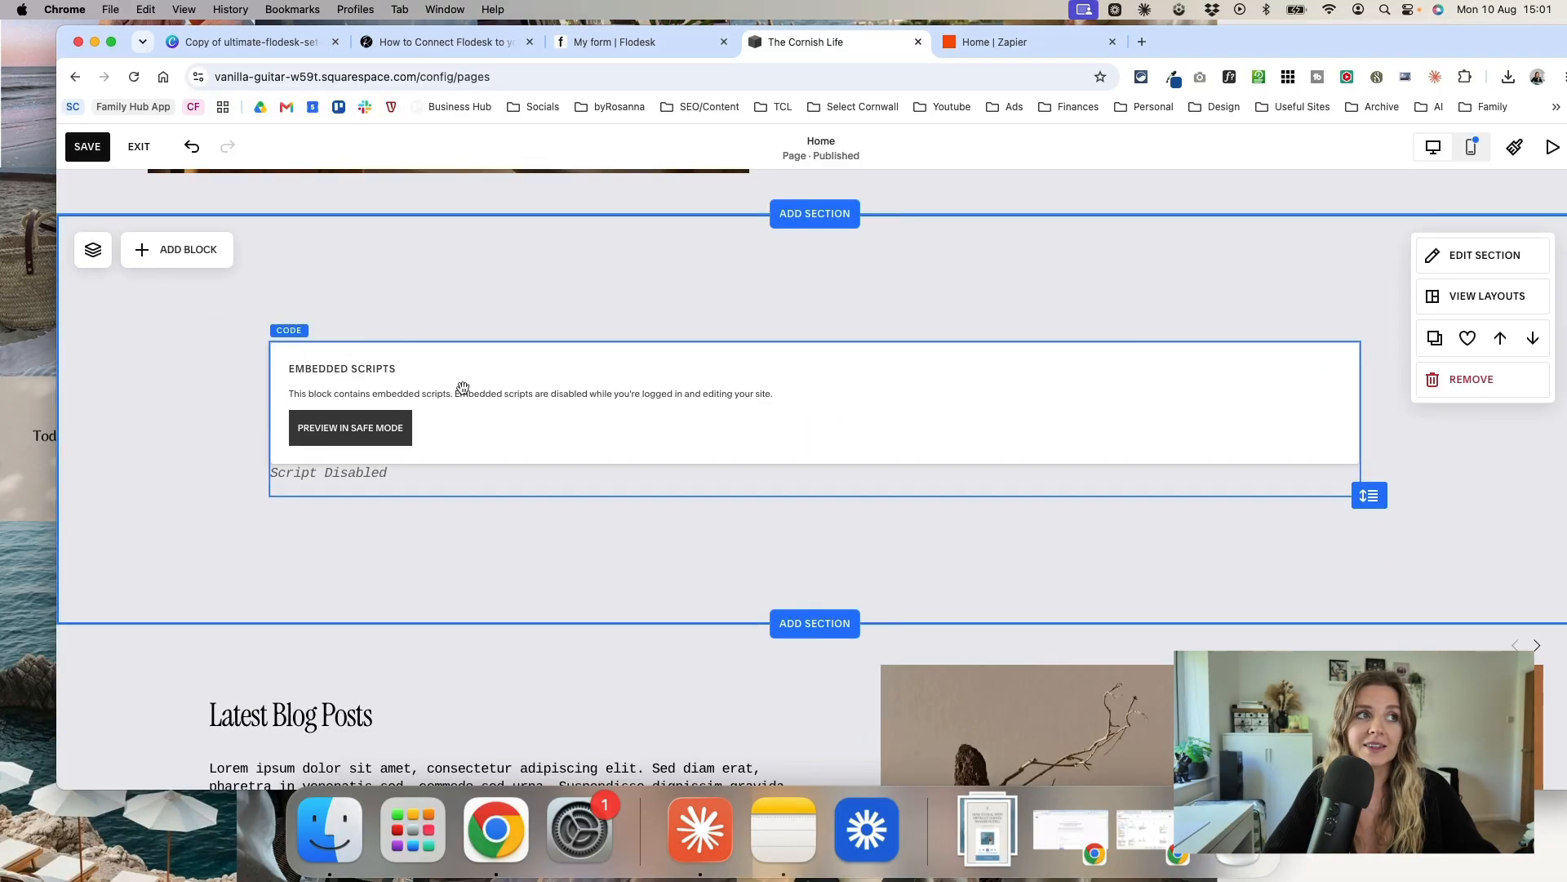
{"action": "left_click", "coordinate": [87, 146]}
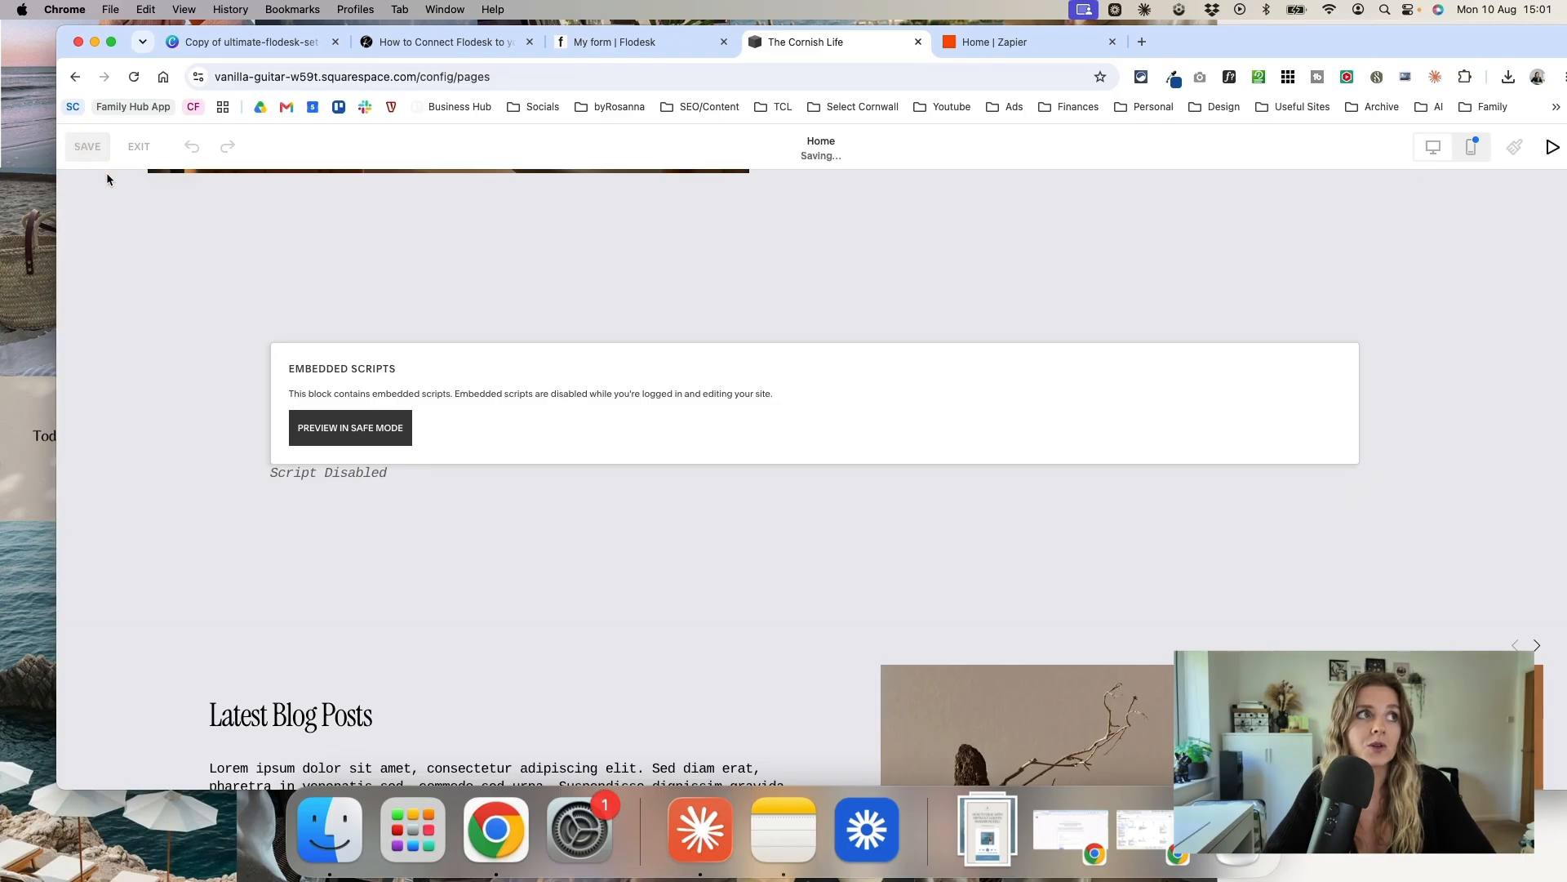
Step: Leave page editing, preview the Home page full screen and examine the embedded Flodesk form above Latest Blog Posts
{"action": "left_click", "coordinate": [139, 147]}
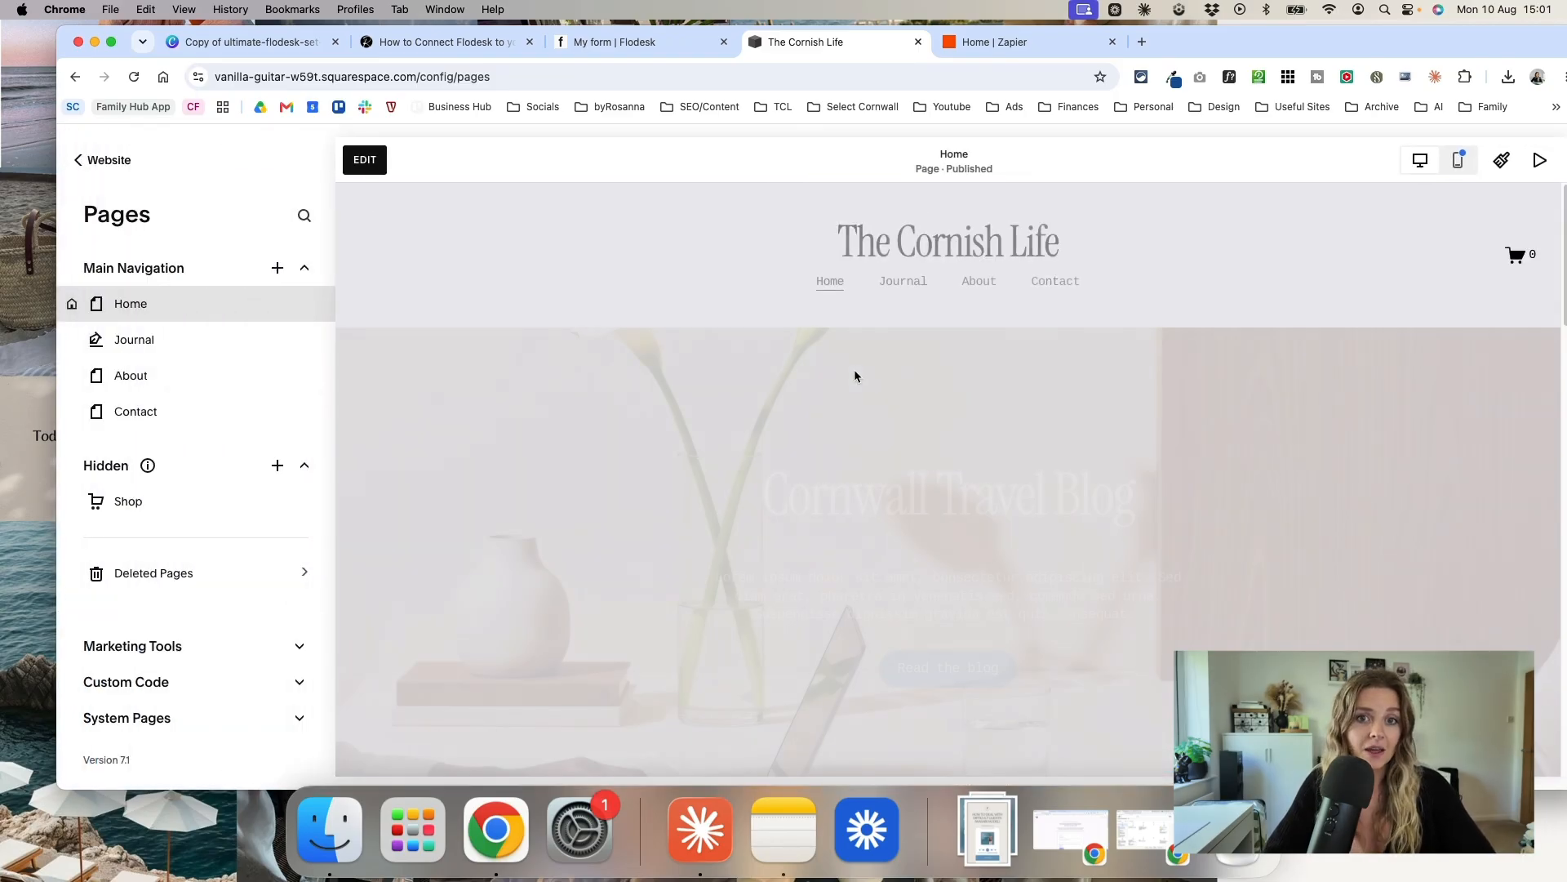
{"action": "left_click", "coordinate": [1540, 160]}
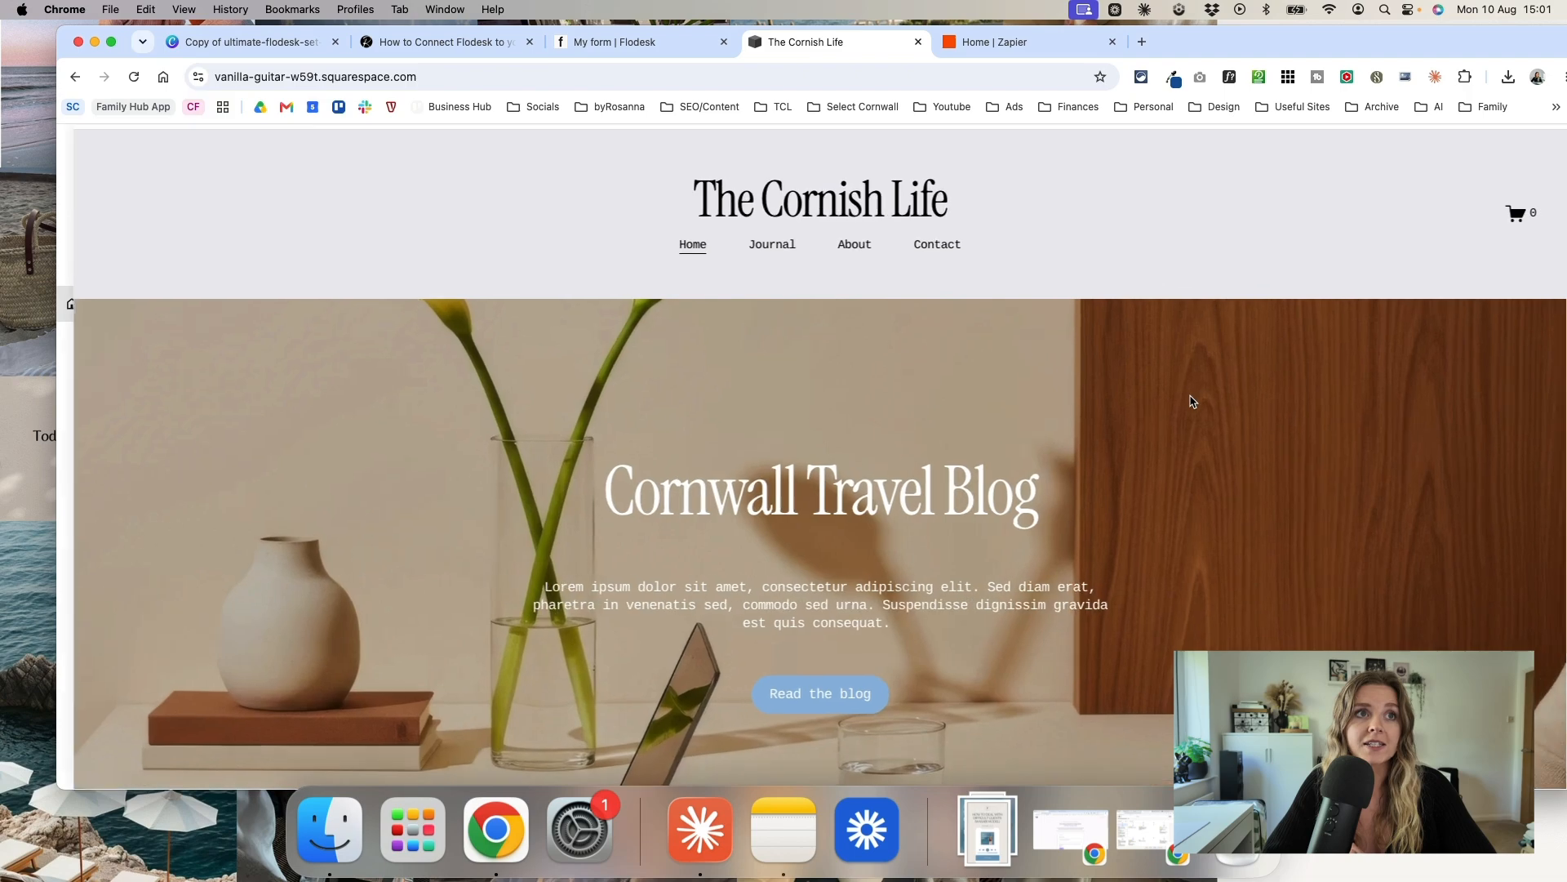
{"action": "scroll", "coordinate": [1074, 473], "scroll_direction": "down", "scroll_amount": 15}
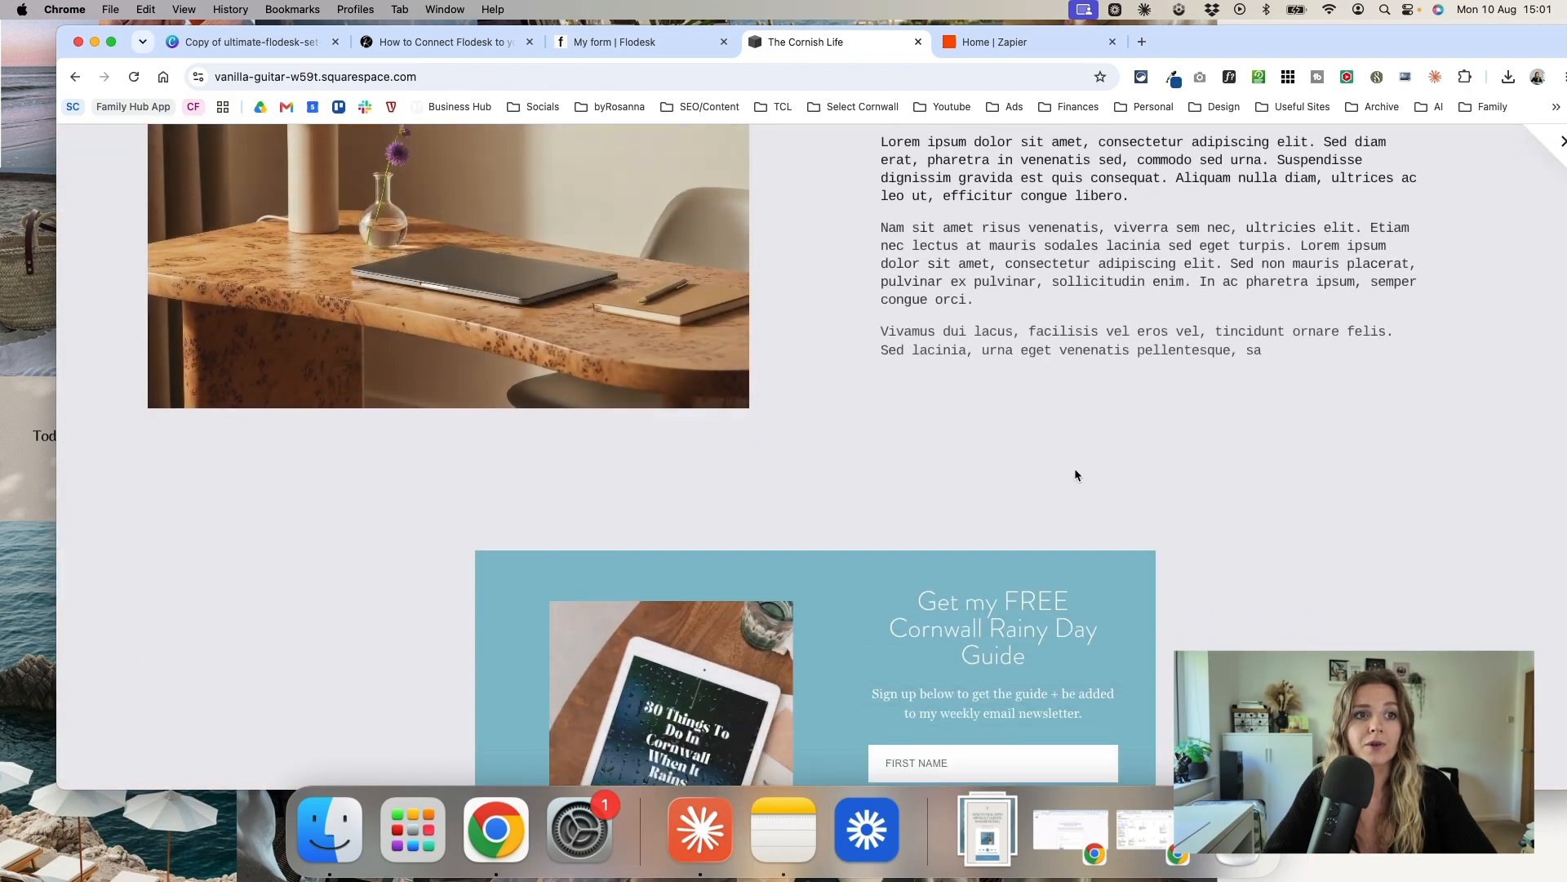
{"action": "scroll", "coordinate": [1075, 475], "scroll_direction": "down", "scroll_amount": 5}
{"action": "scroll", "coordinate": [1123, 411], "scroll_direction": "down", "scroll_amount": 3}
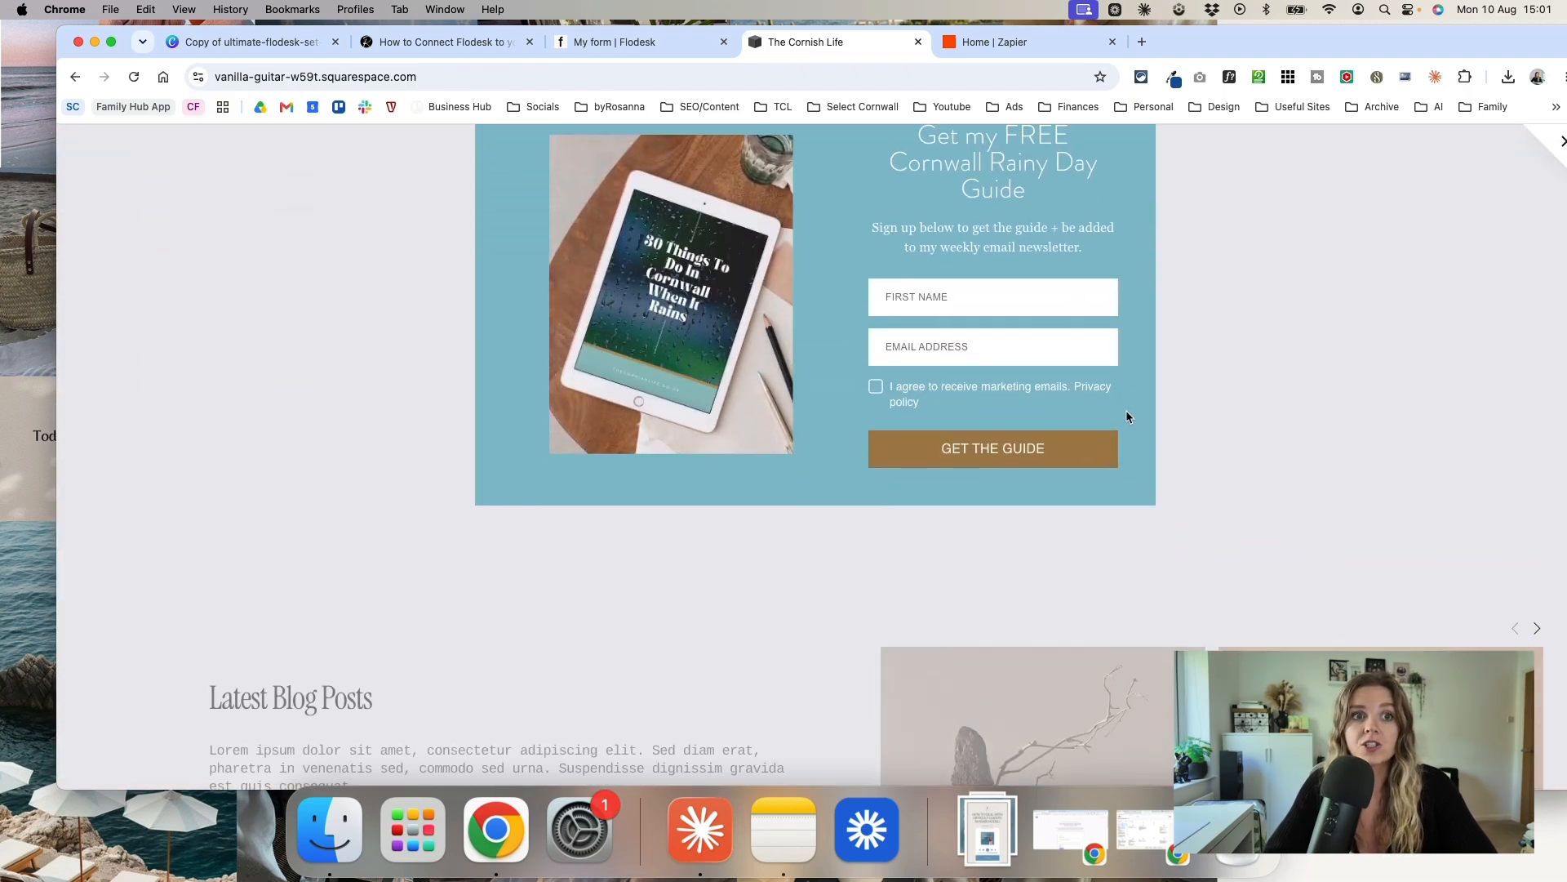
{"action": "scroll", "coordinate": [1125, 410], "scroll_direction": "up", "scroll_amount": 3}
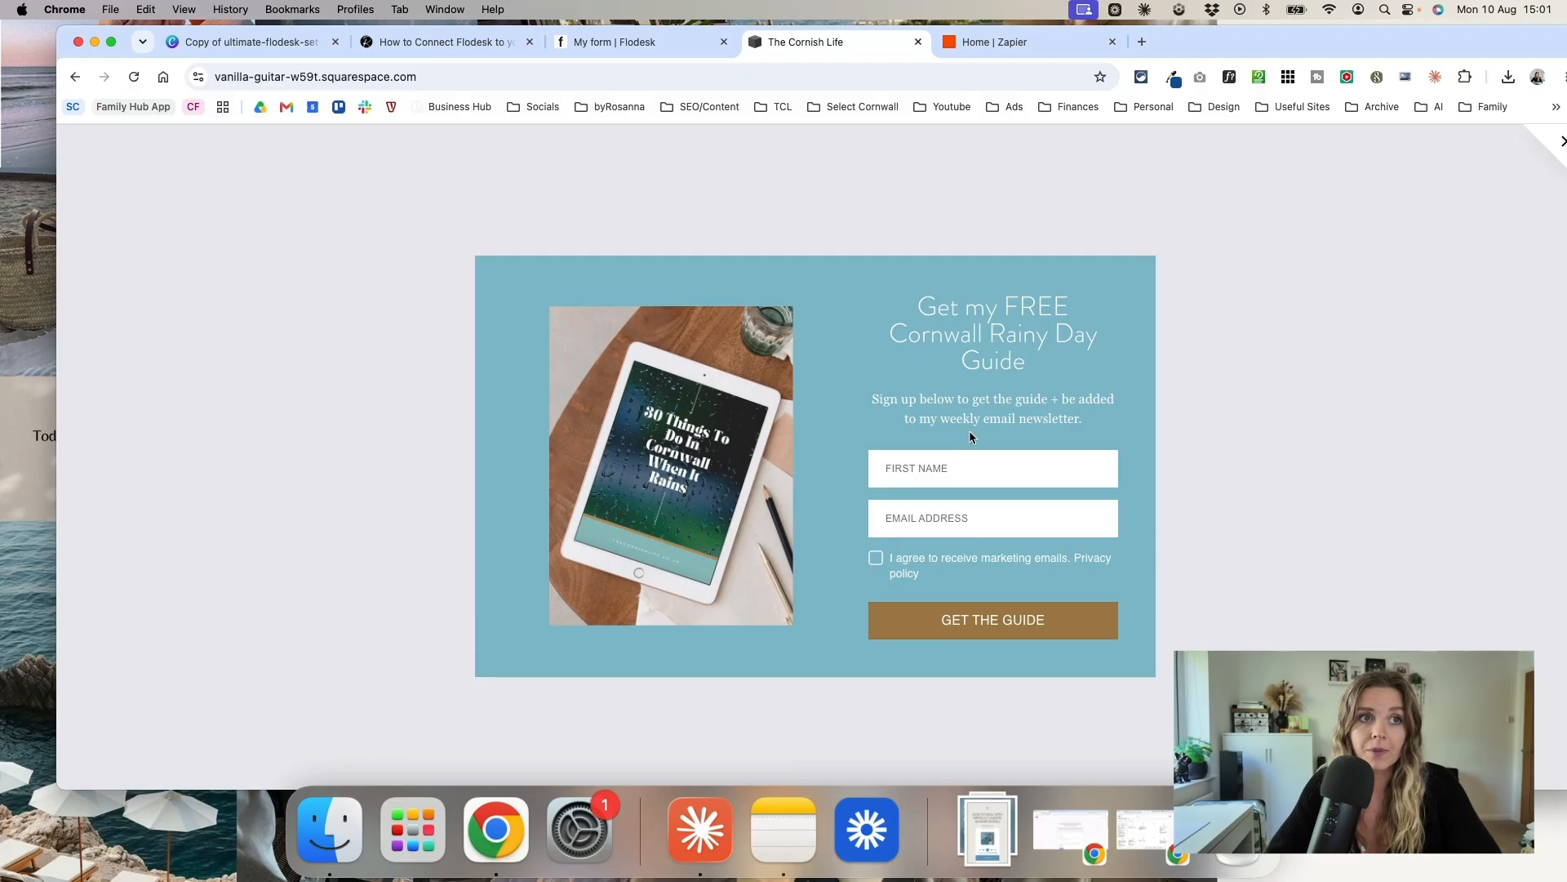
{"action": "left_click", "coordinate": [919, 472]}
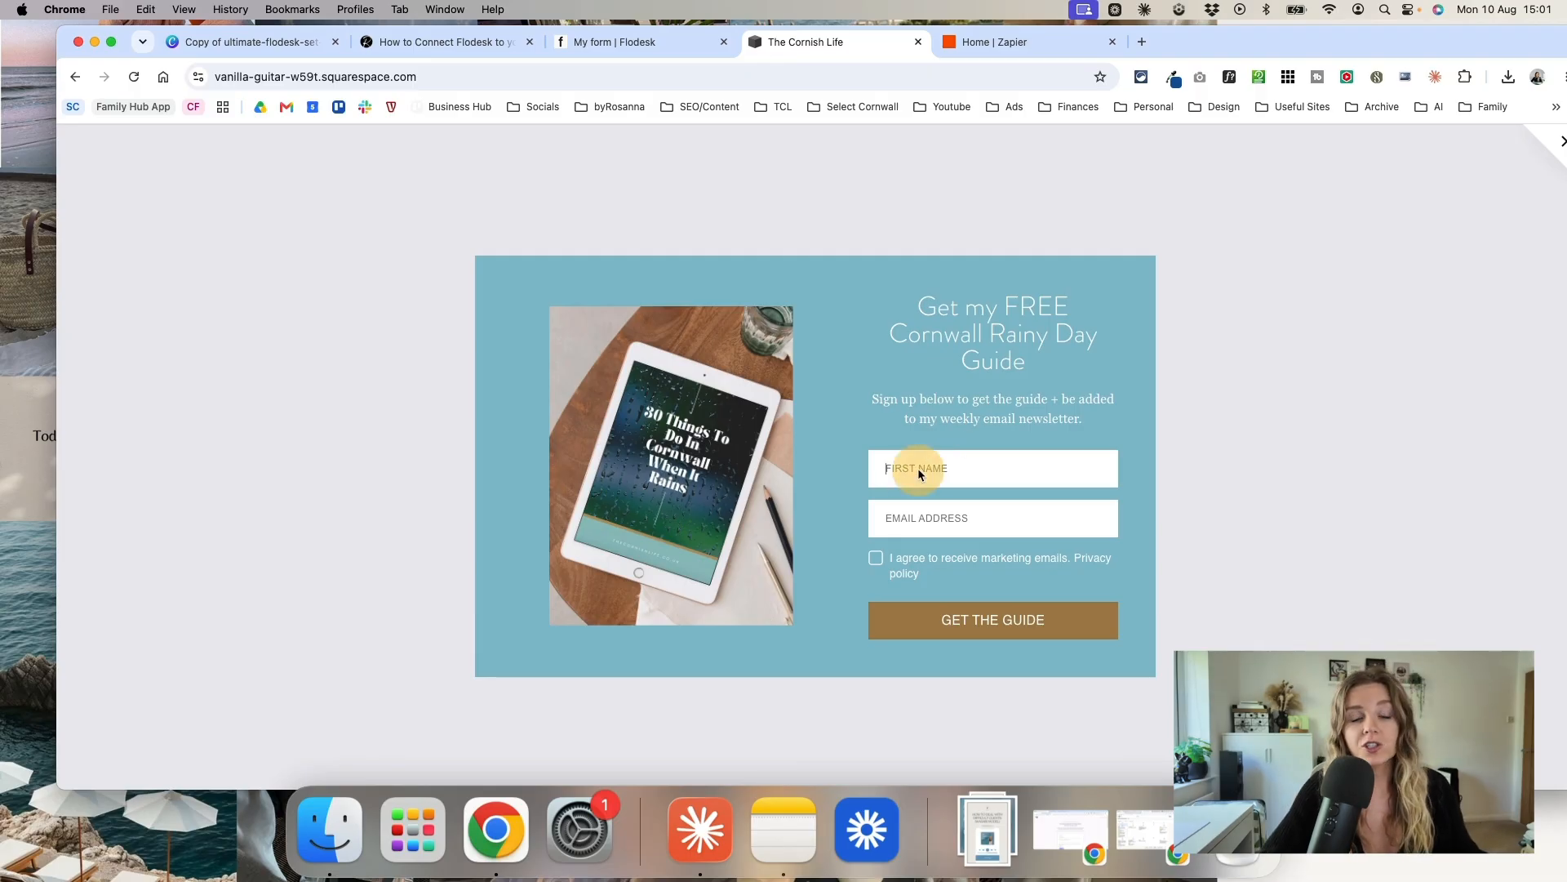
{"action": "left_click", "coordinate": [1270, 555]}
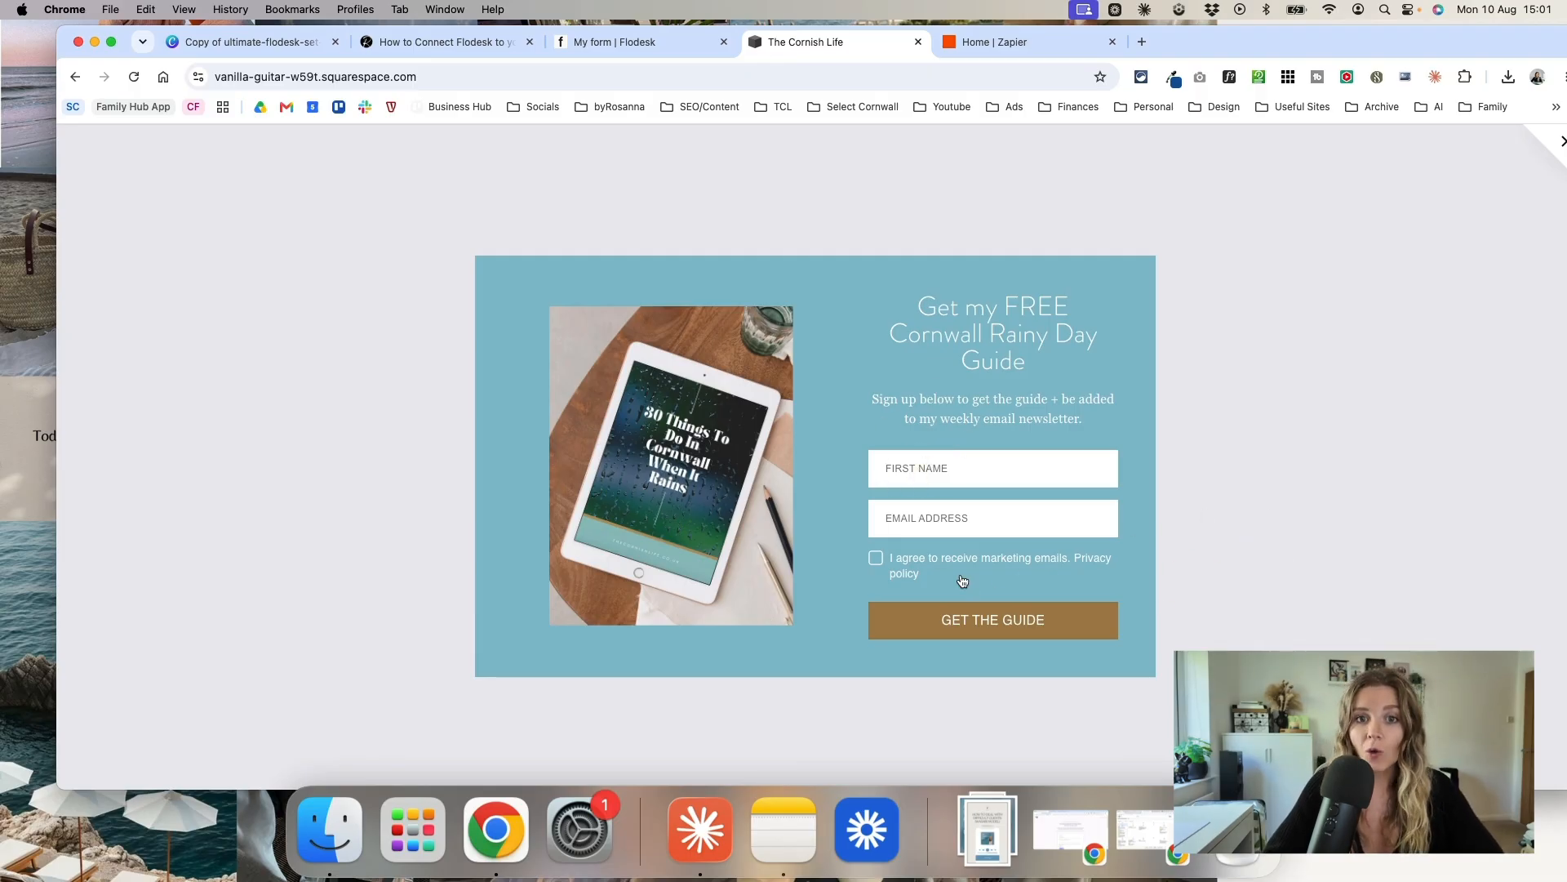
Step: Switch to Flodesk, close the form's embed code window and return to the list of forms
{"action": "left_click", "coordinate": [653, 42]}
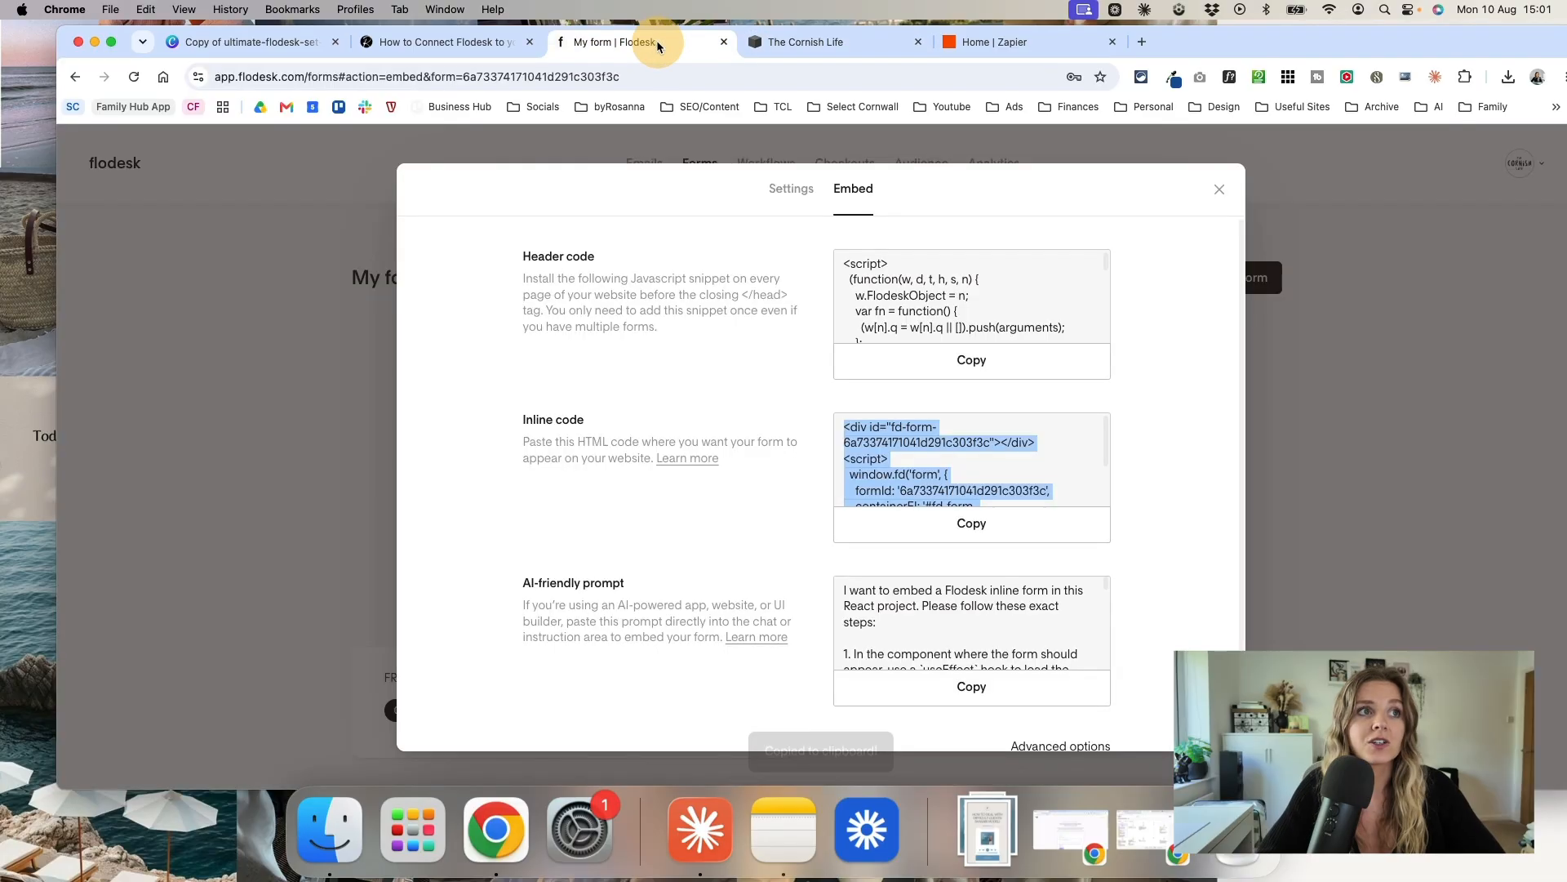
{"action": "left_click", "coordinate": [1219, 190]}
{"action": "left_click", "coordinate": [129, 168]}
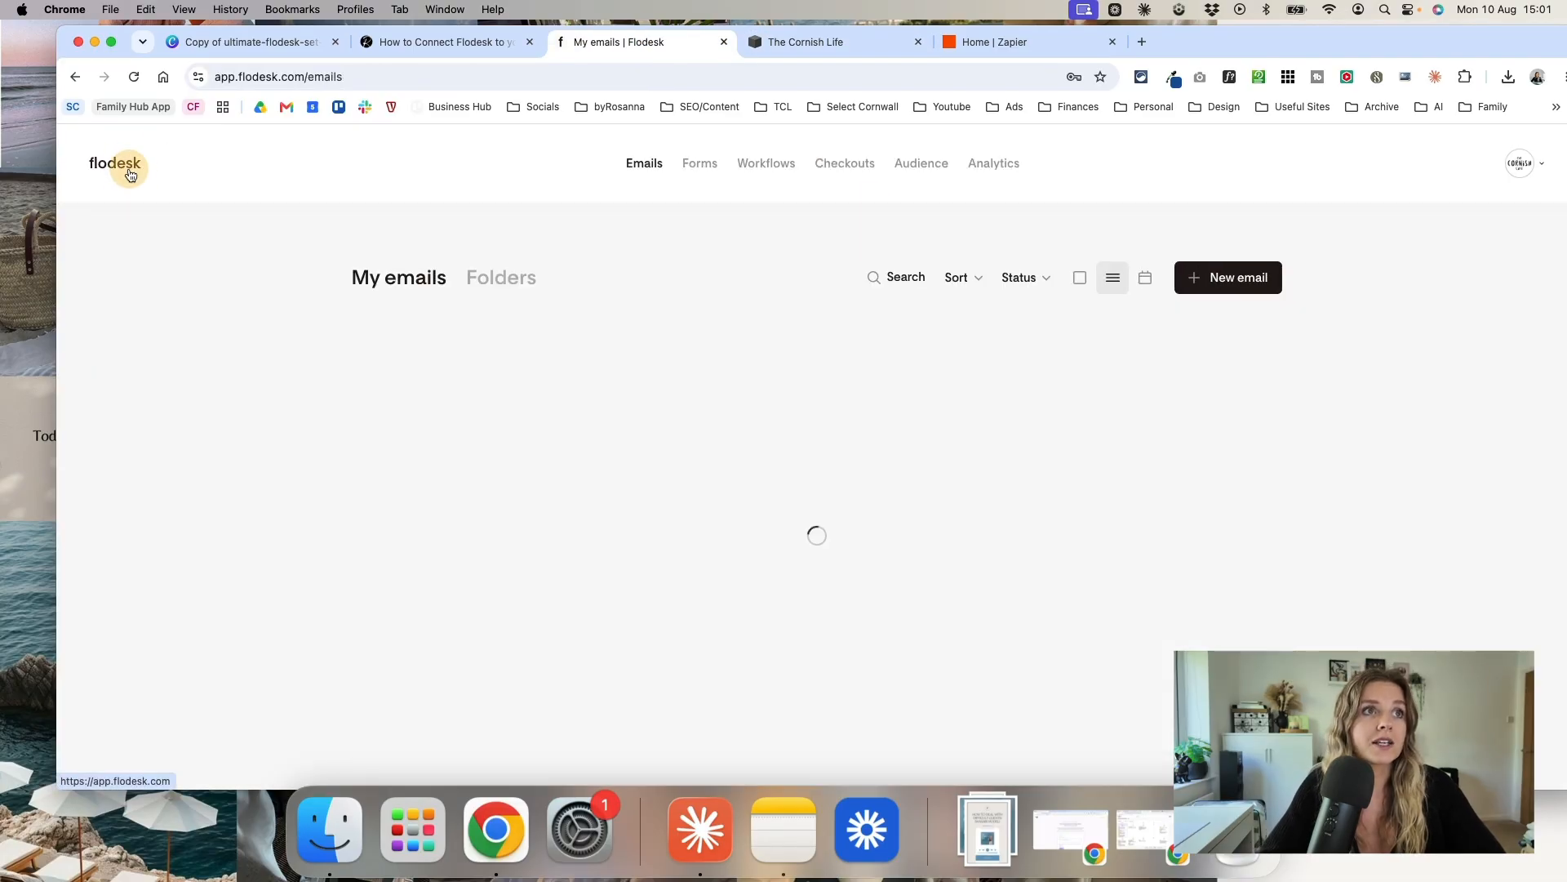
{"action": "left_click", "coordinate": [700, 164]}
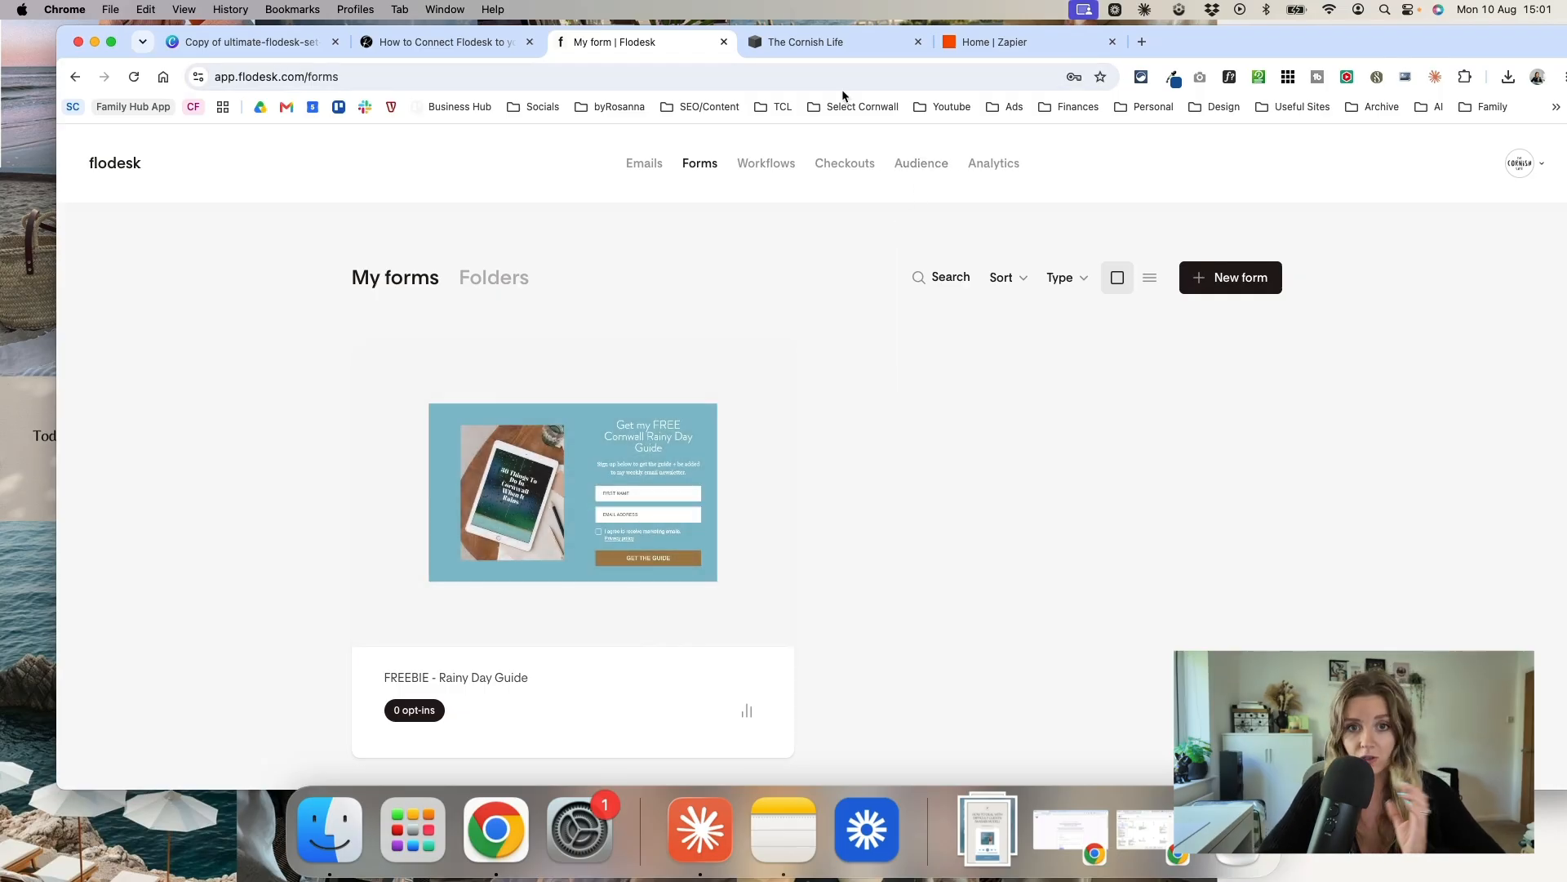
{"action": "left_click", "coordinate": [773, 39]}
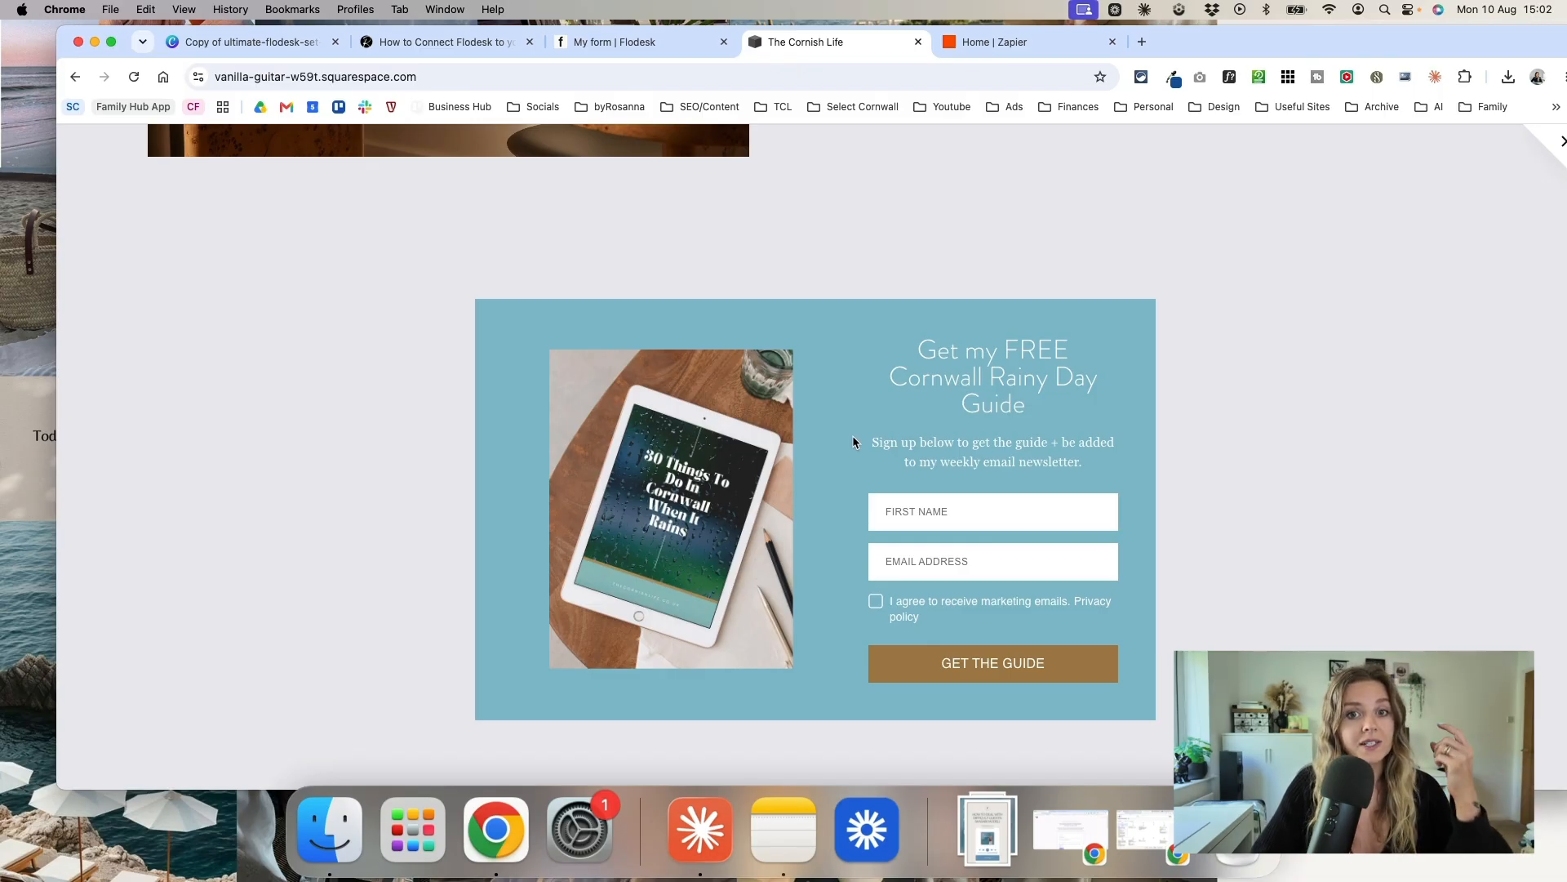
{"action": "left_click", "coordinate": [671, 41]}
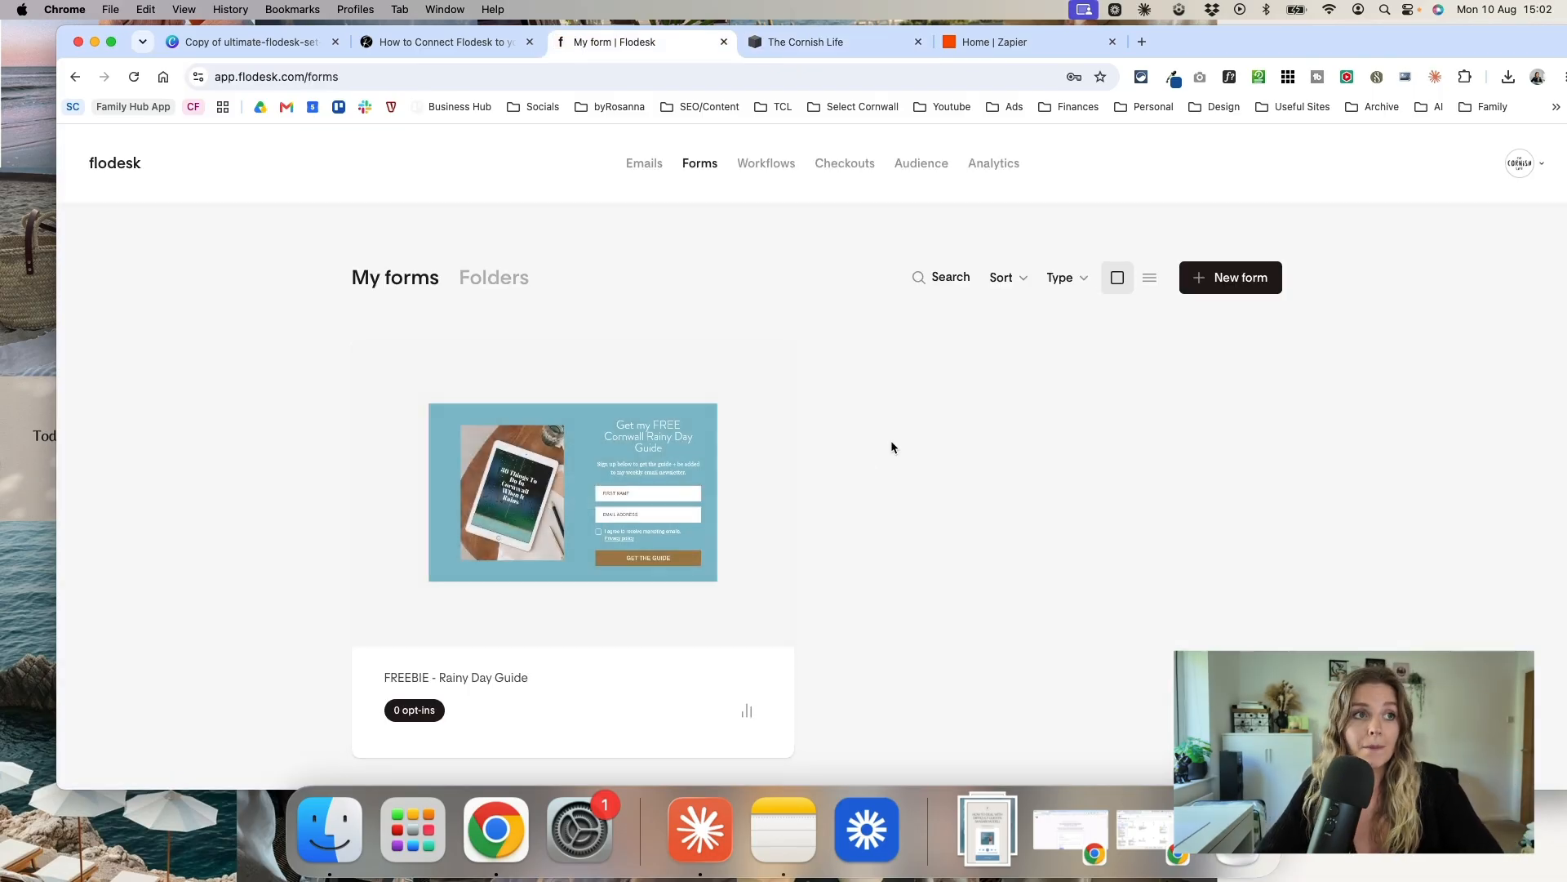
Step: Create a popup form from the Popup with image II template and assign it to the FREEBIE - Rainy Day Guide segment
{"action": "left_click", "coordinate": [1230, 278]}
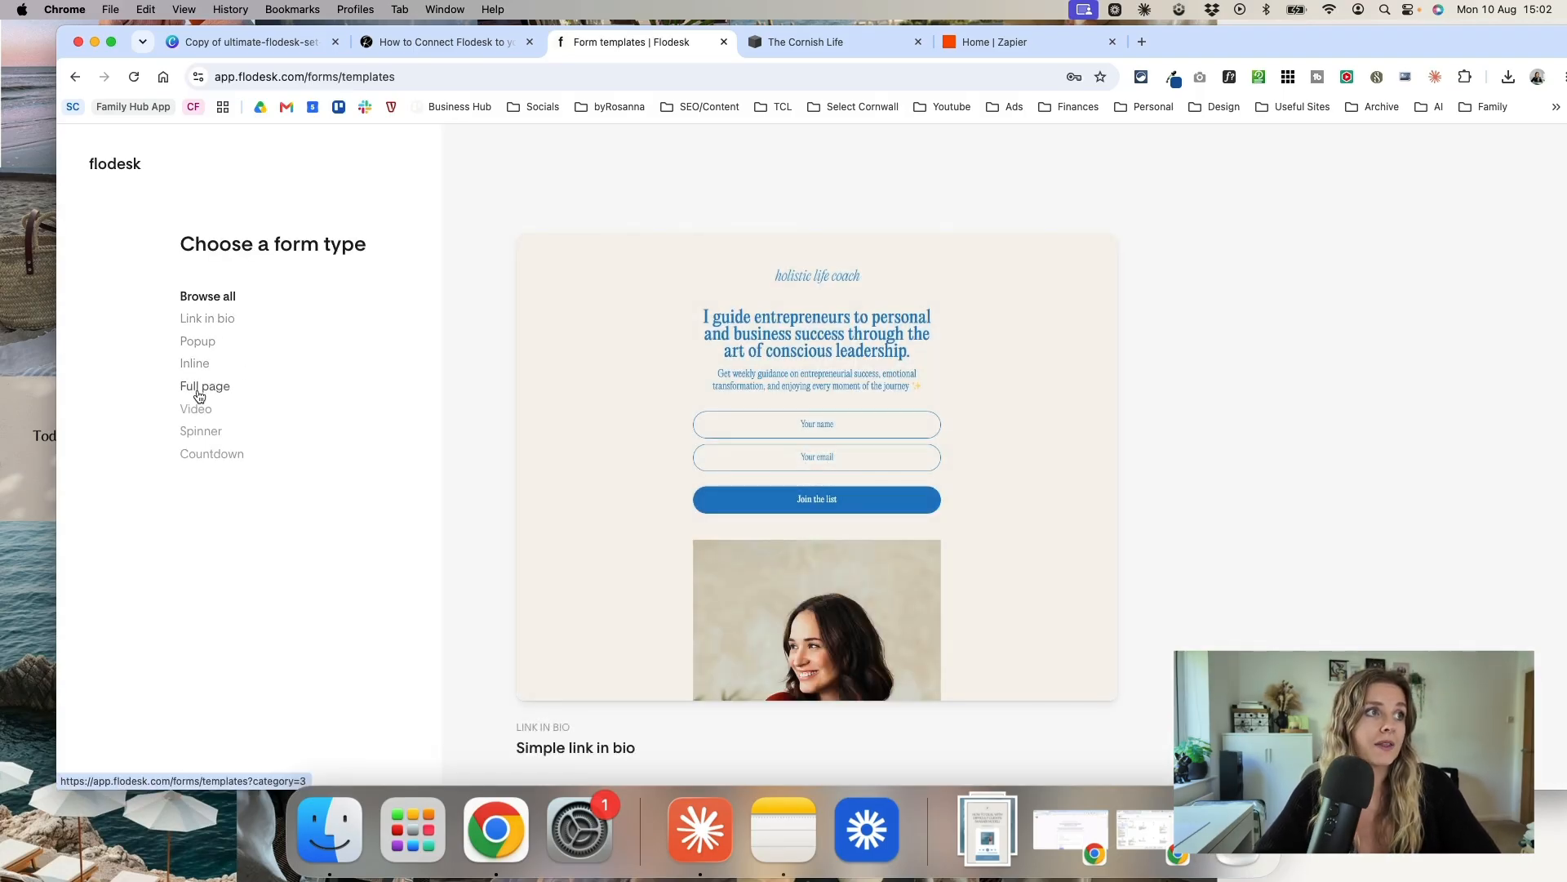
{"action": "left_click", "coordinate": [198, 343]}
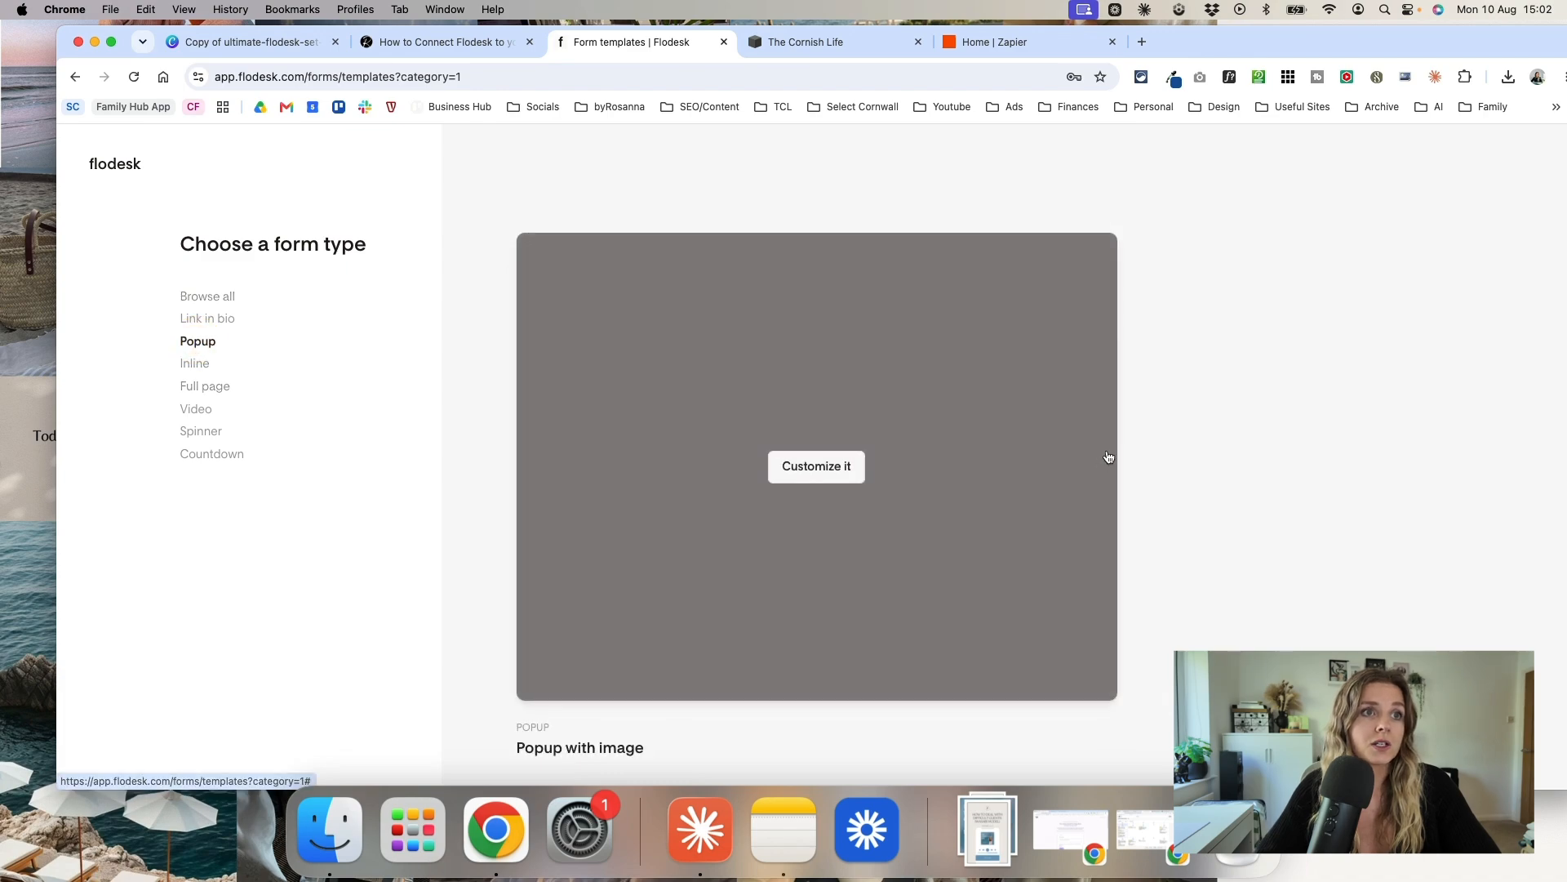
{"action": "scroll", "coordinate": [1176, 498], "scroll_direction": "down", "scroll_amount": 10}
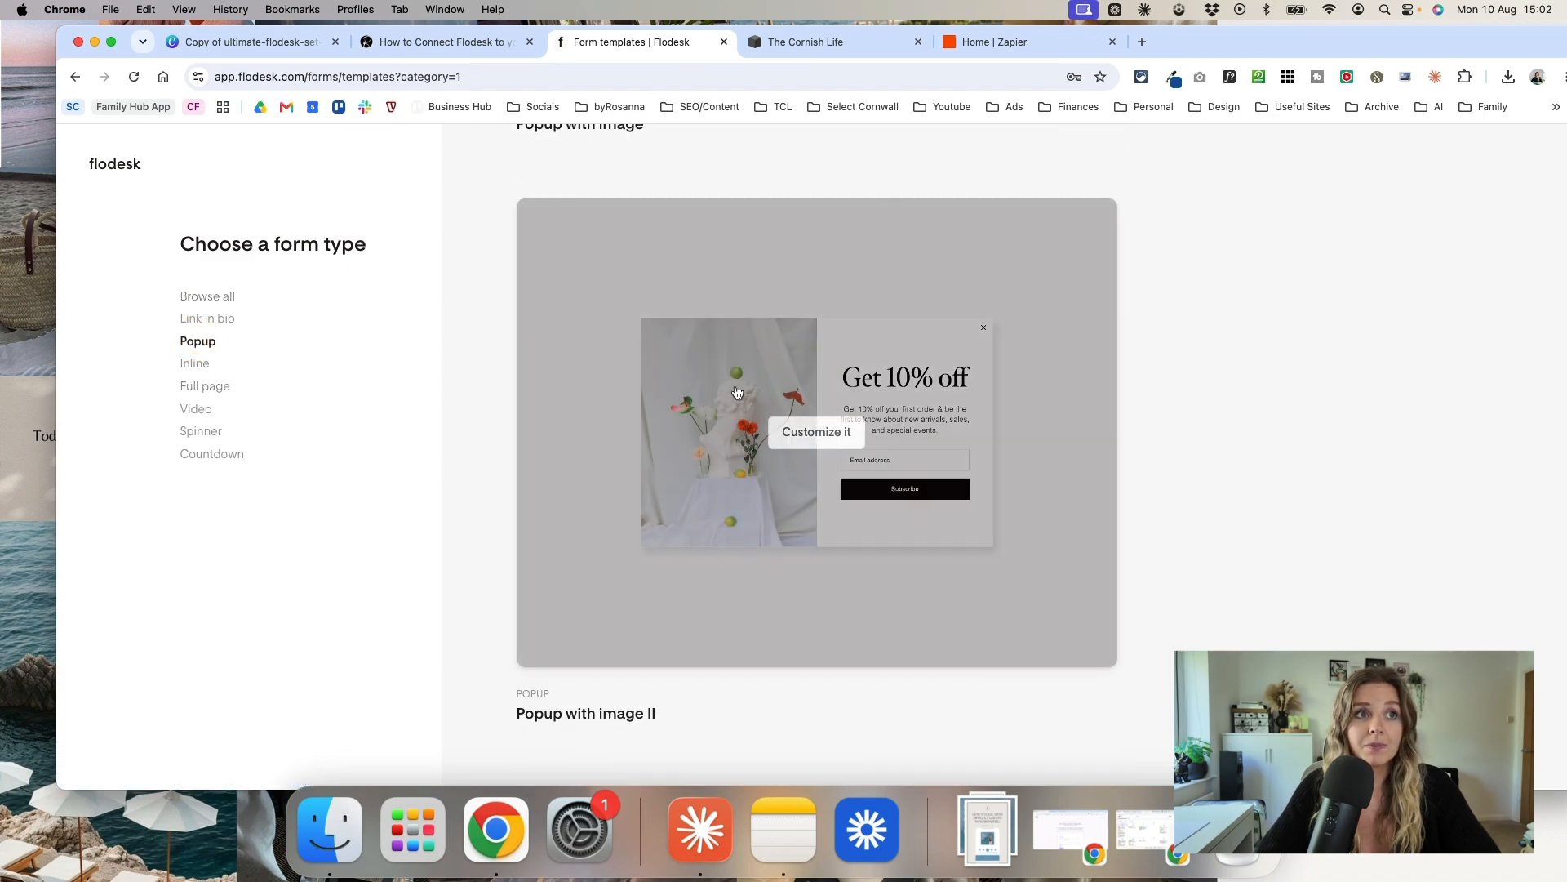
{"action": "left_click", "coordinate": [809, 430]}
{"action": "left_click", "coordinate": [743, 467]}
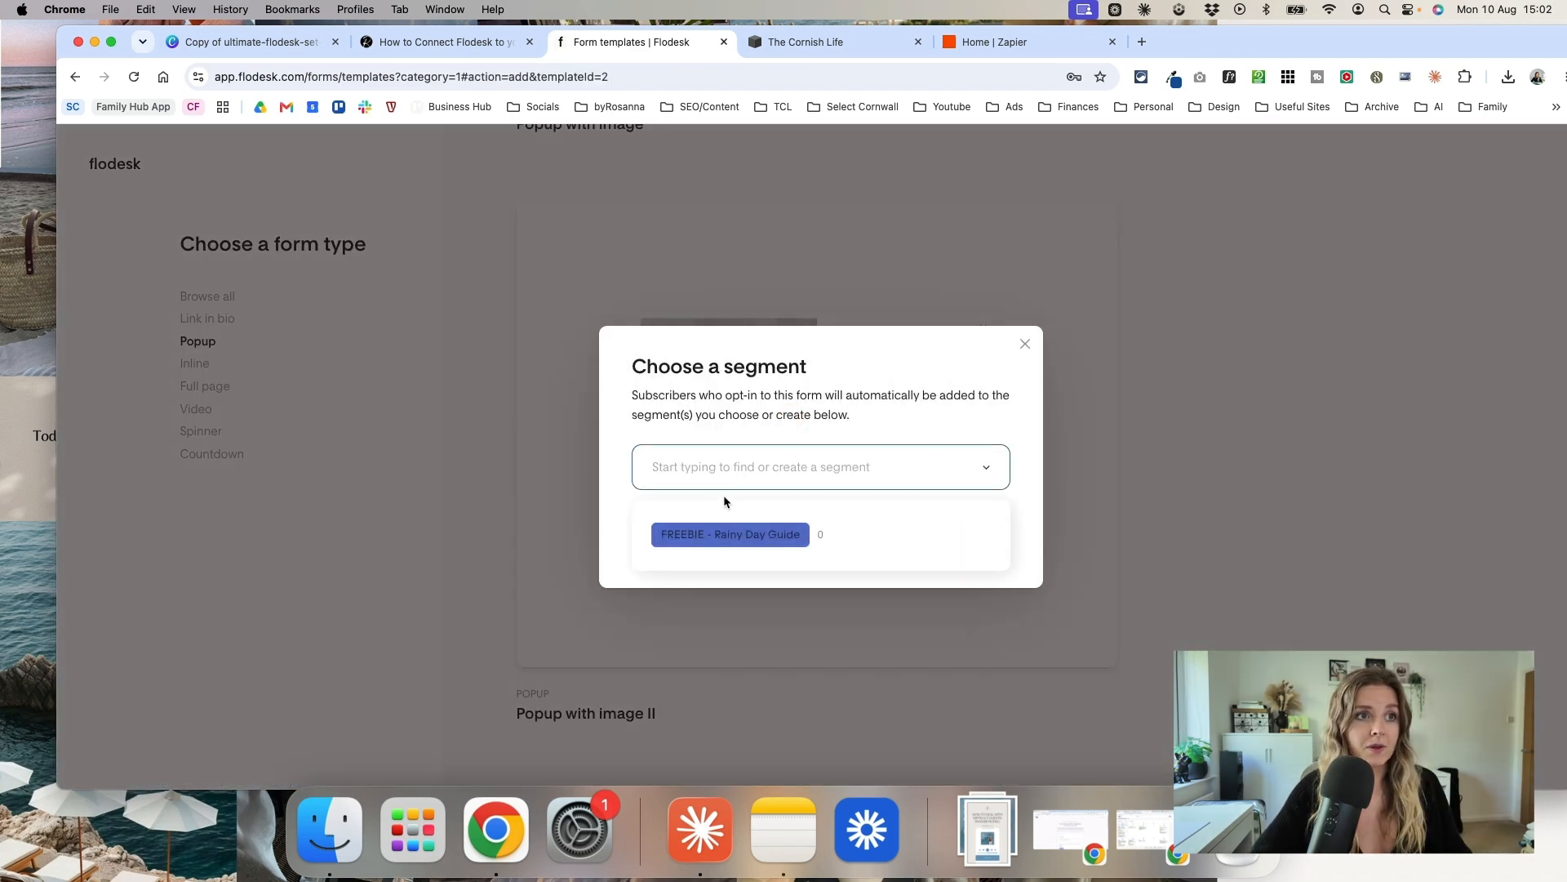
{"action": "left_click", "coordinate": [730, 534]}
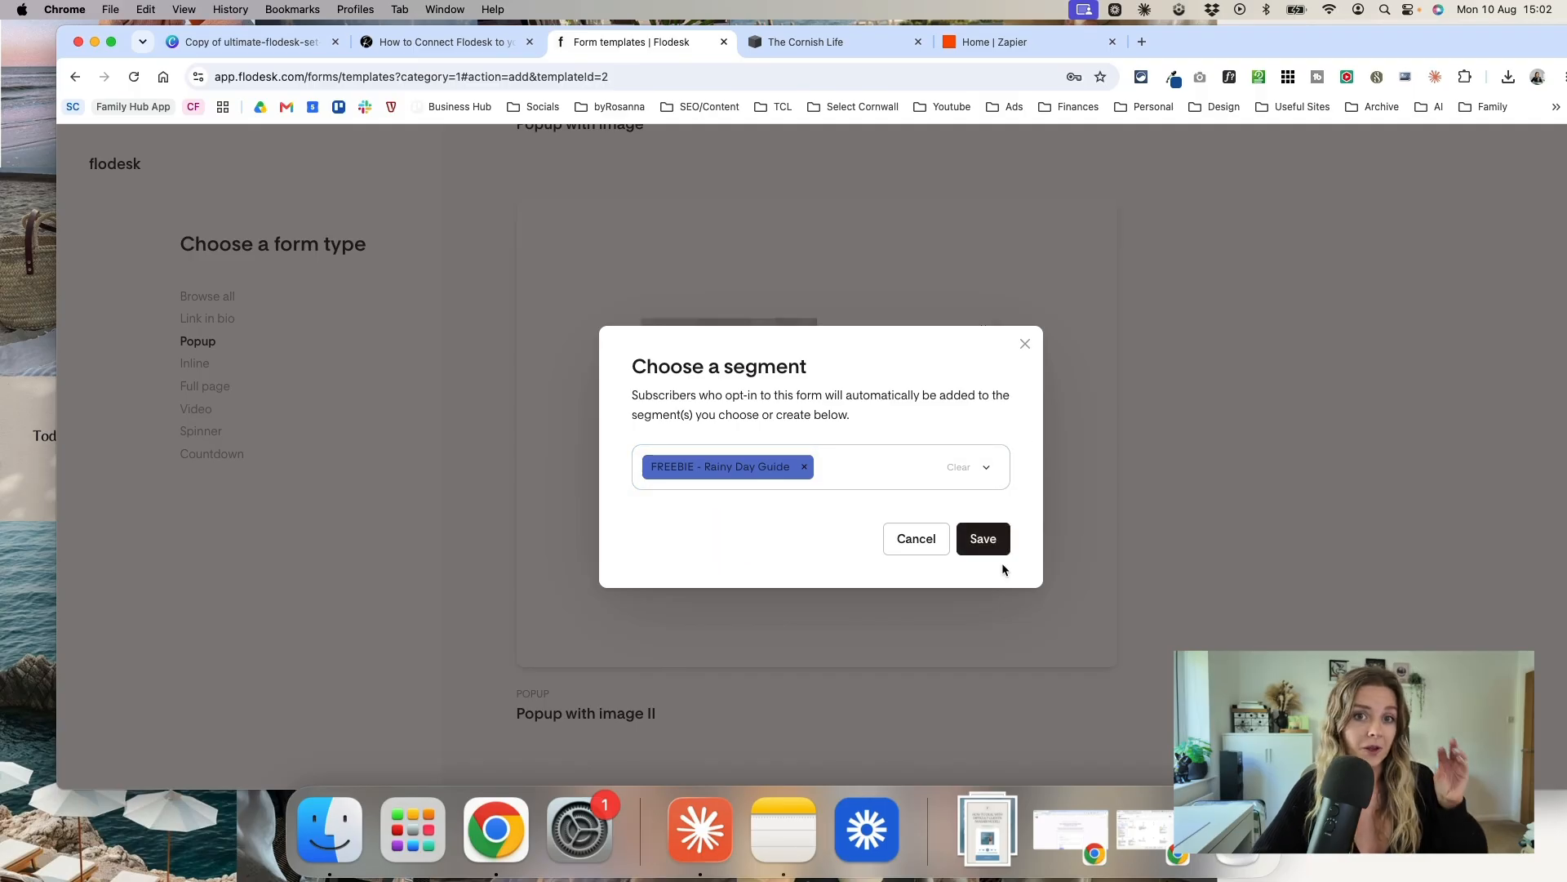
{"action": "left_click", "coordinate": [990, 541]}
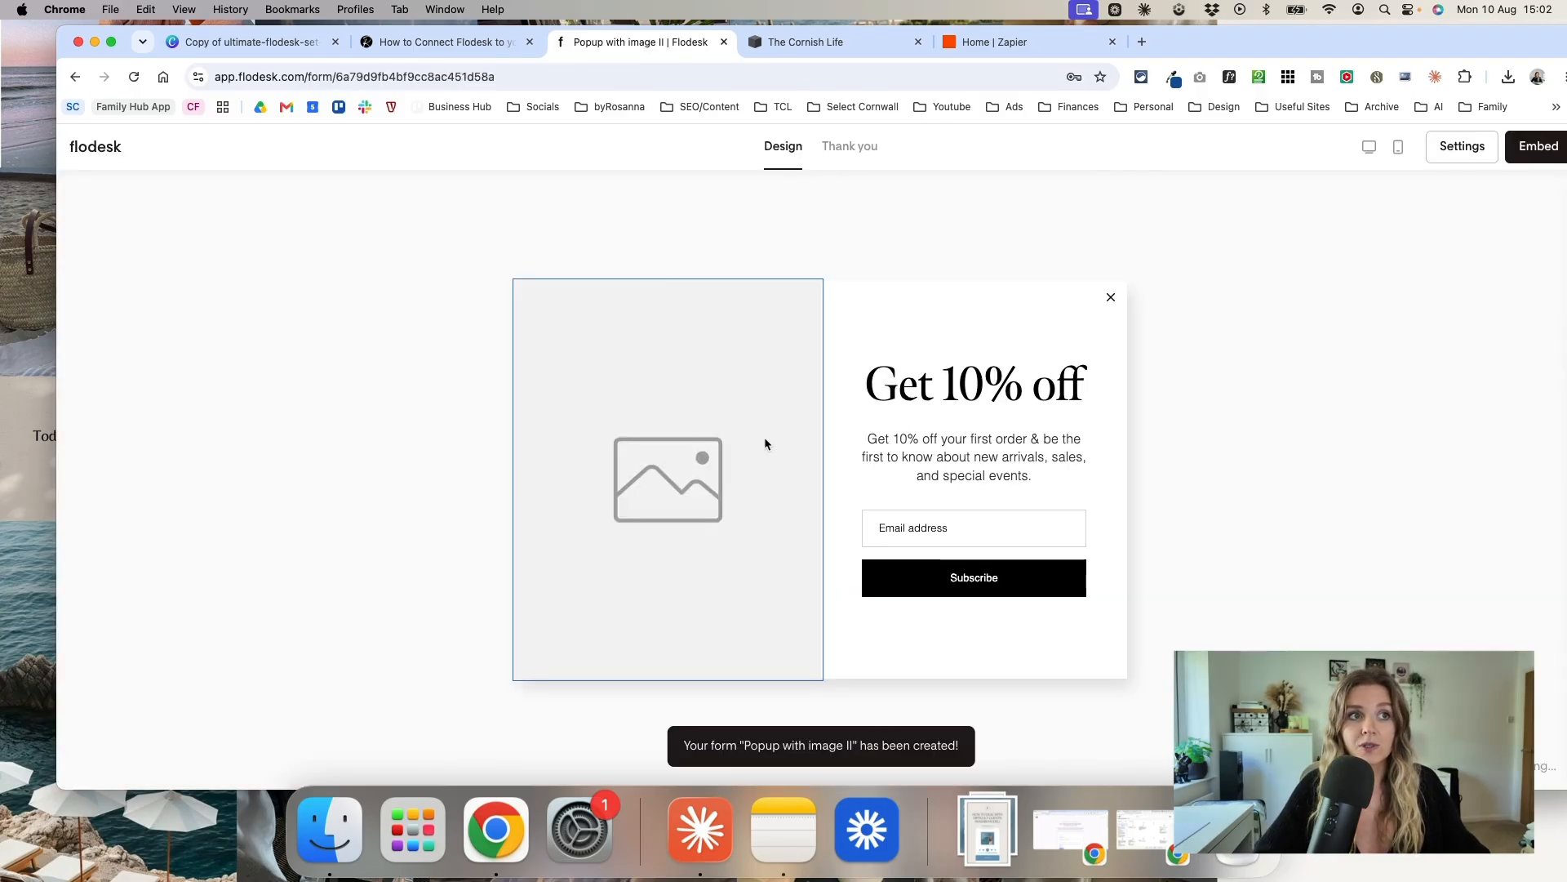
Step: Open the popup form's "Get 10% off" heading for text editing
{"action": "left_click", "coordinate": [902, 380]}
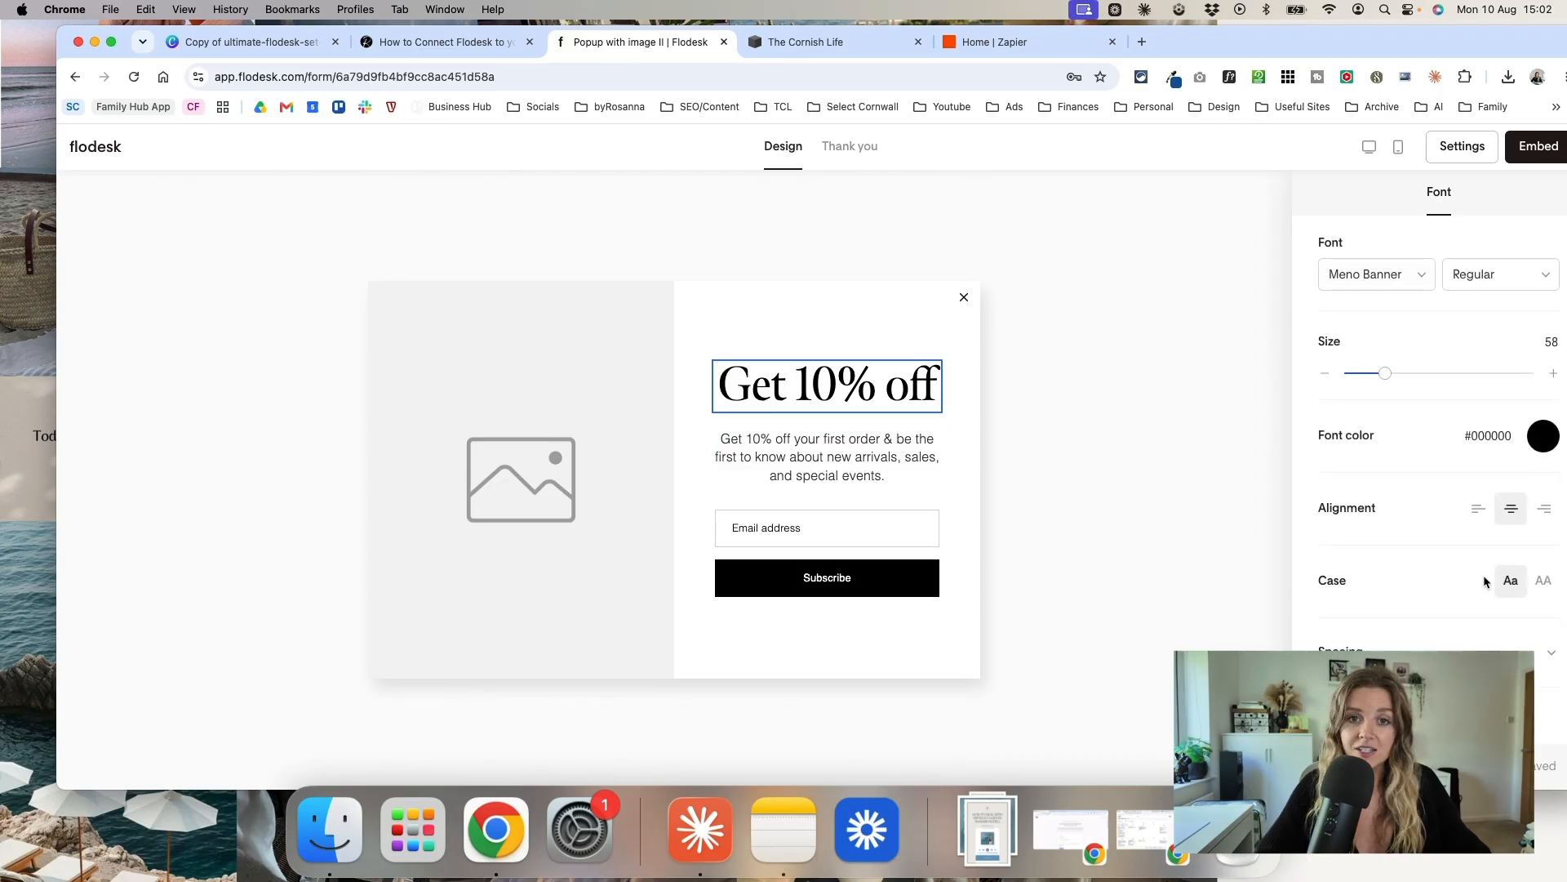
{"action": "double_click", "coordinate": [747, 369]}
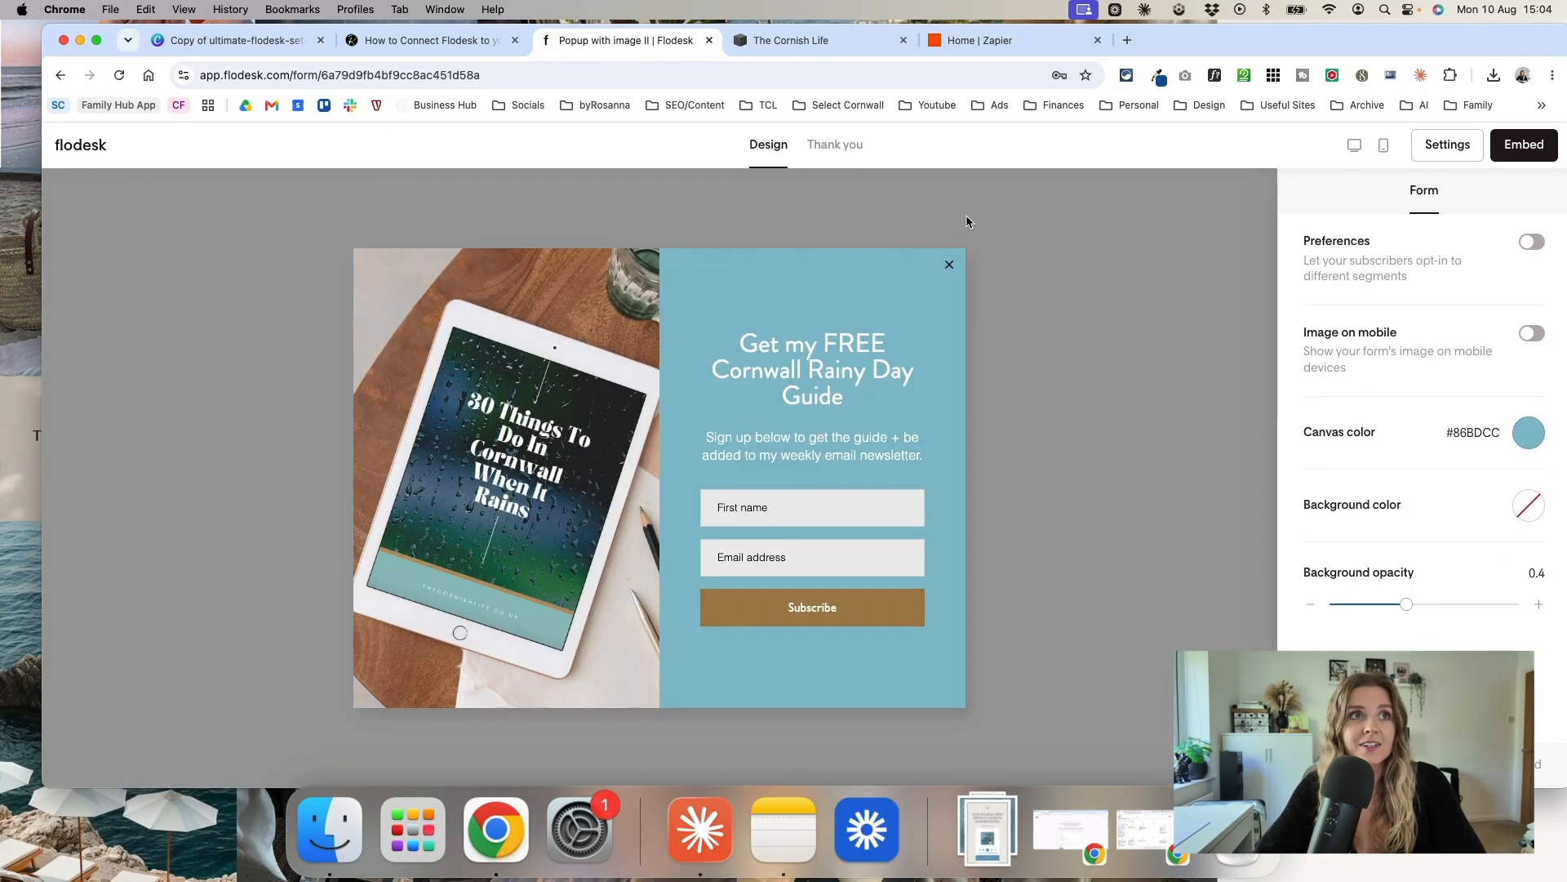
Step: Check the popup's Thank you page, copy the form's header code from its embed options and return to the Squarespace site
{"action": "left_click", "coordinate": [837, 147]}
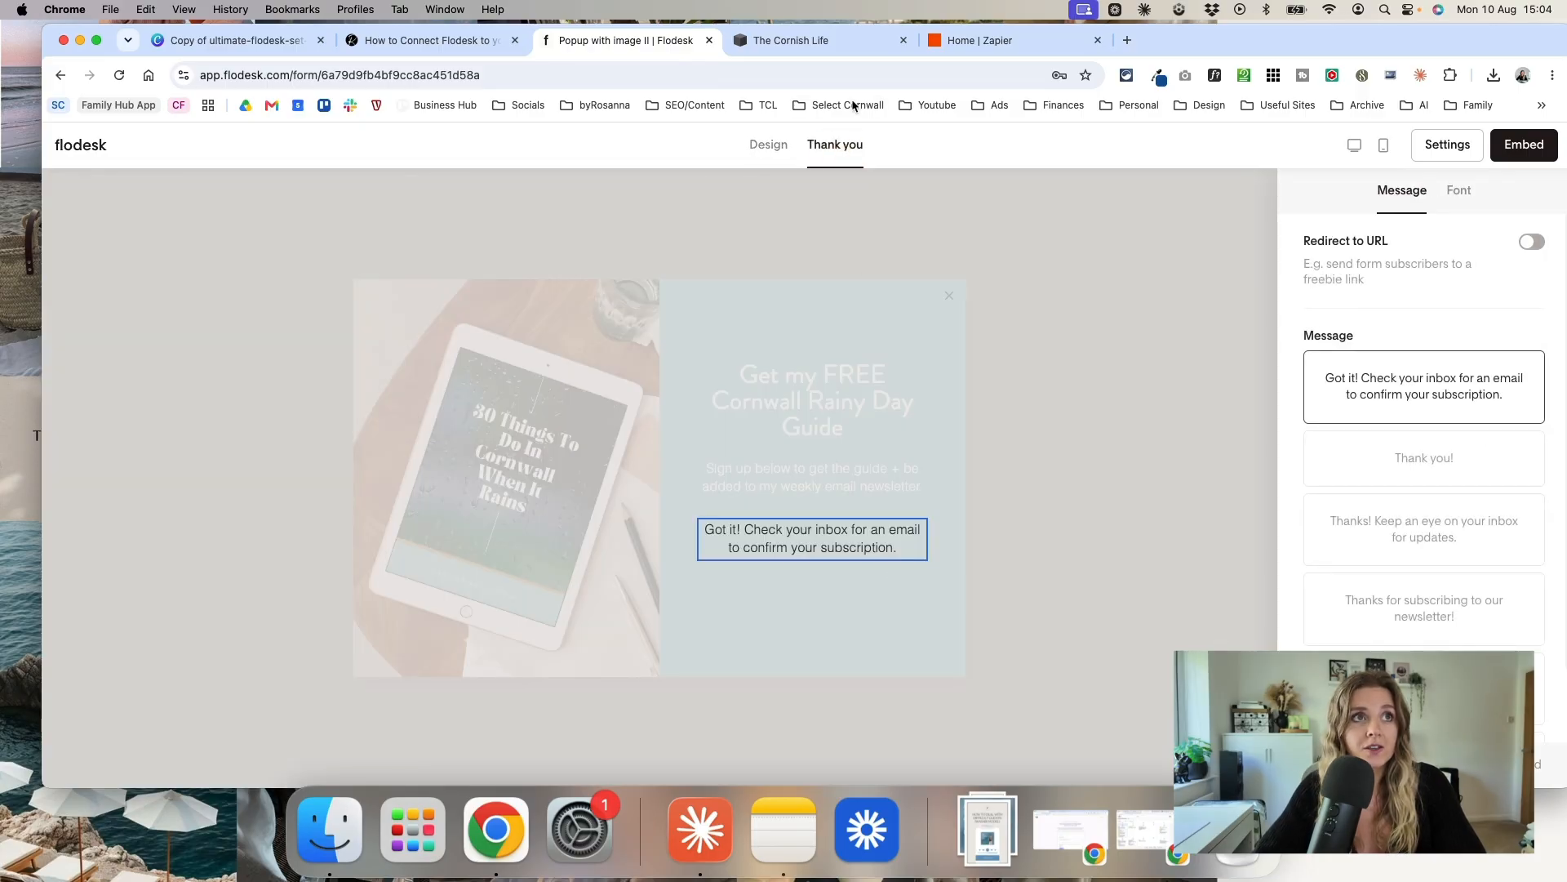
{"action": "left_click", "coordinate": [766, 145]}
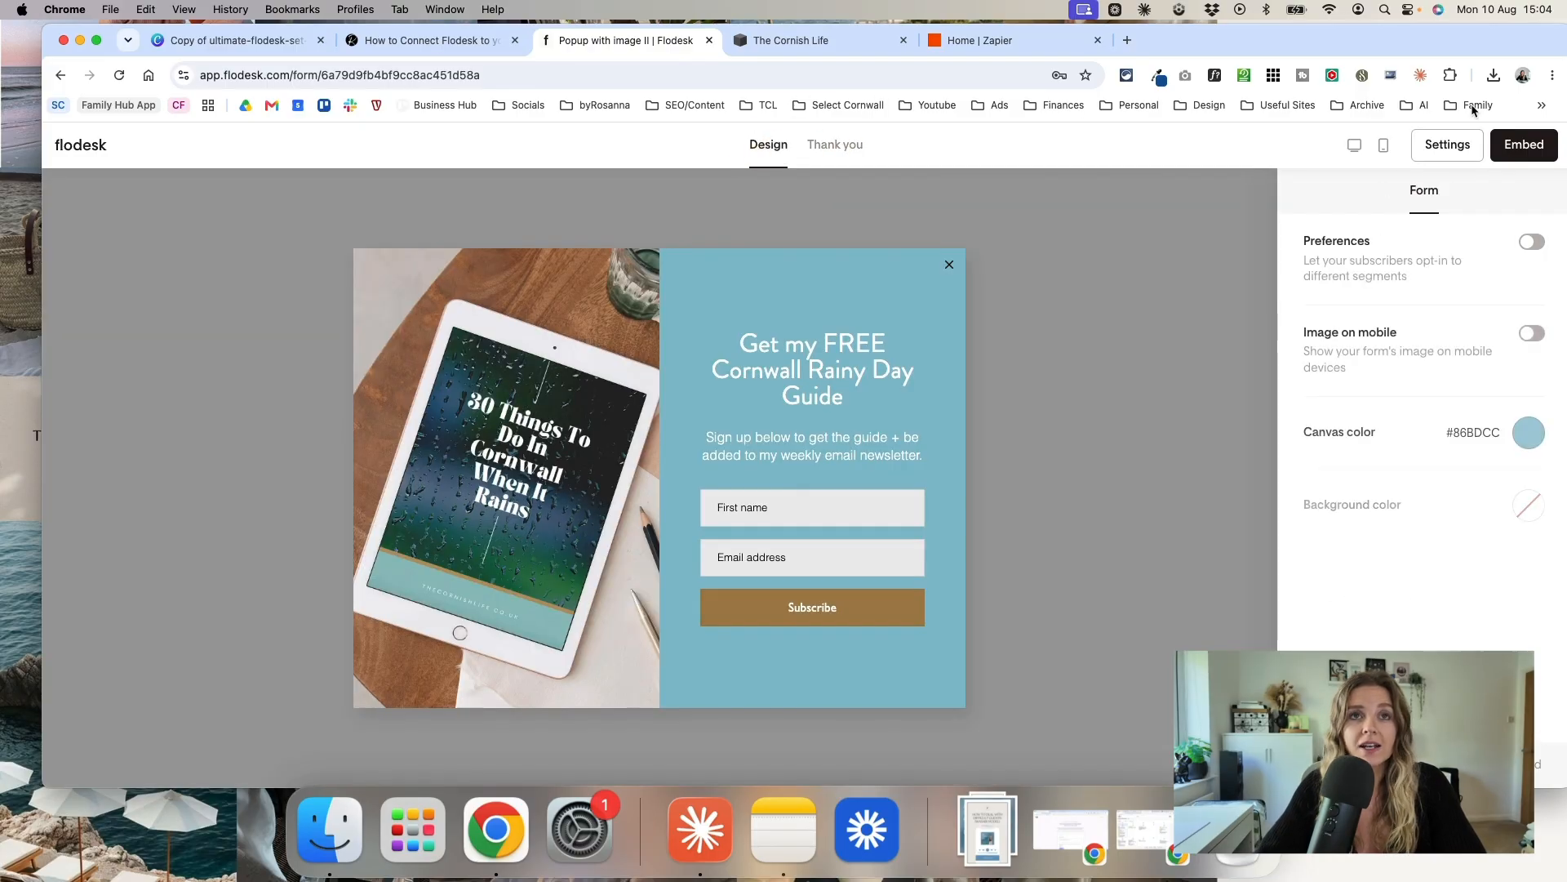
{"action": "left_click", "coordinate": [1523, 147]}
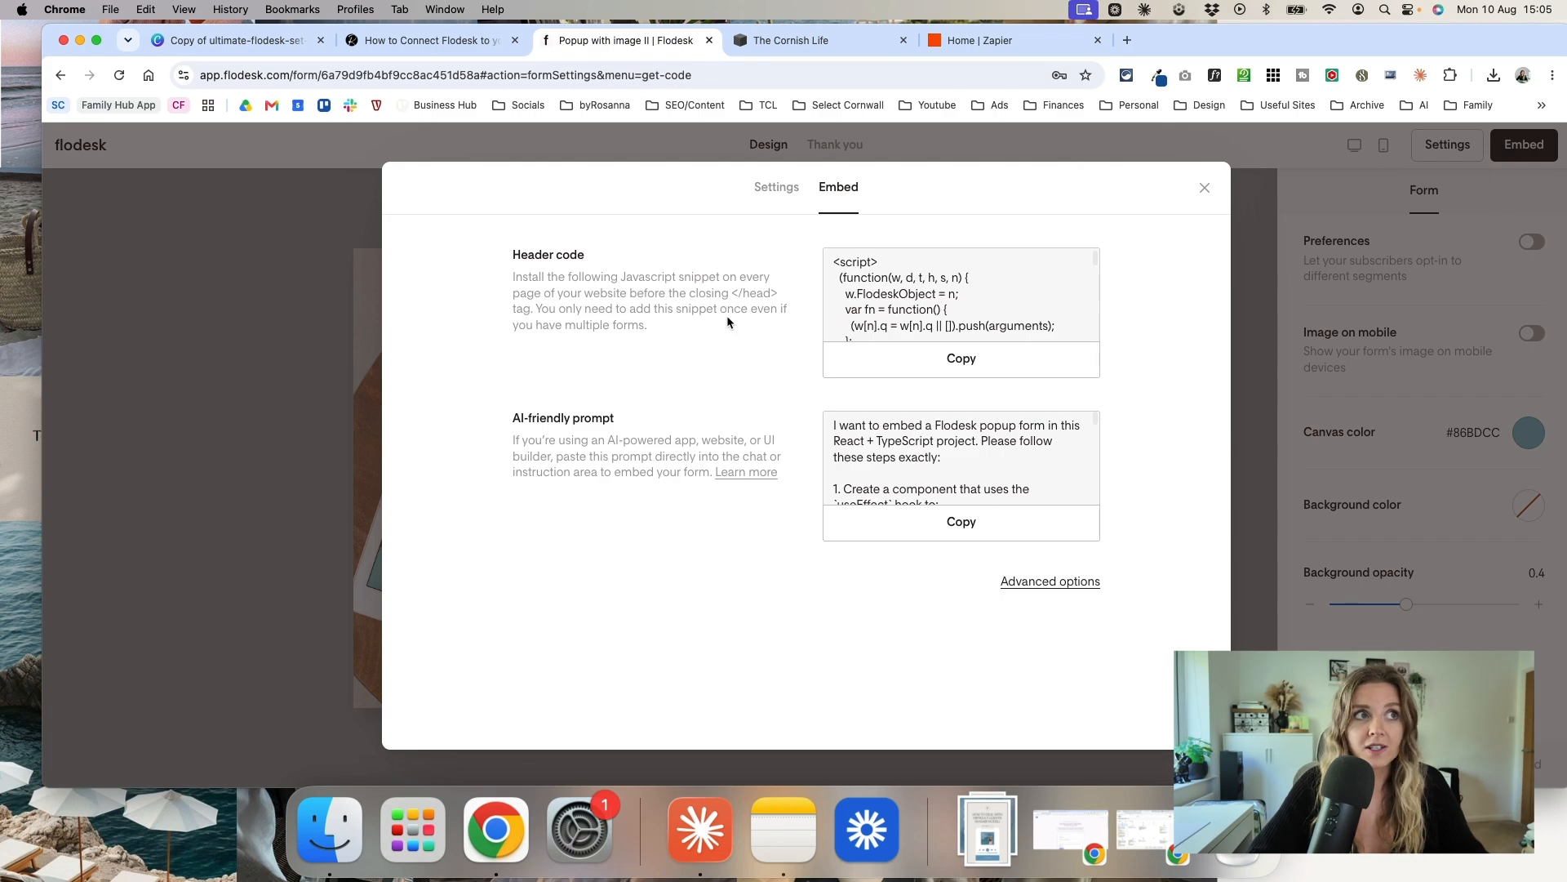
{"action": "left_click", "coordinate": [832, 361]}
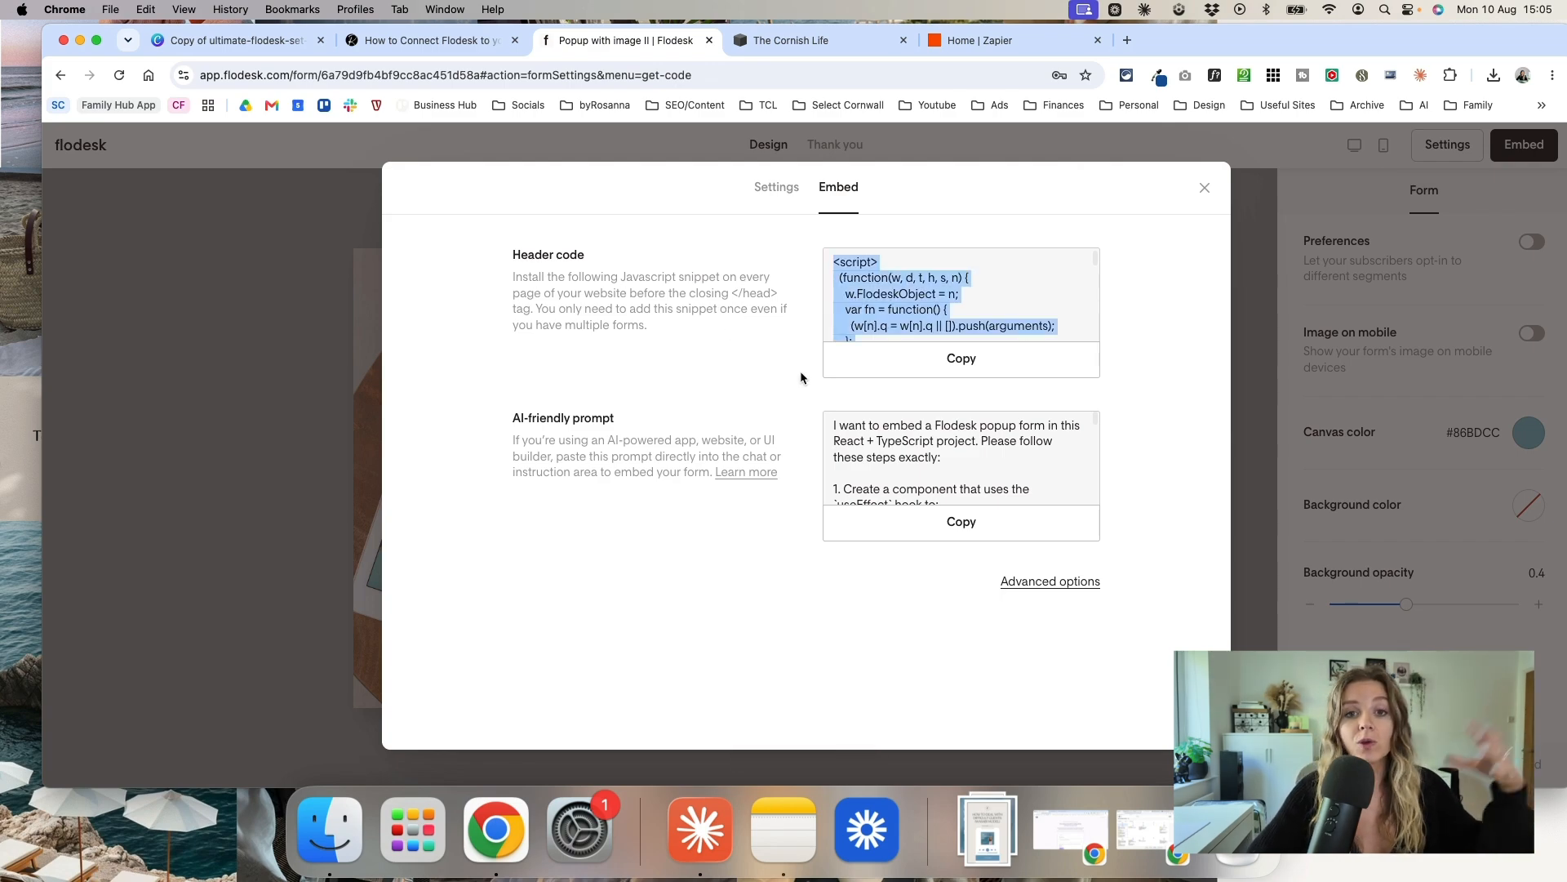
{"action": "left_click", "coordinate": [853, 372]}
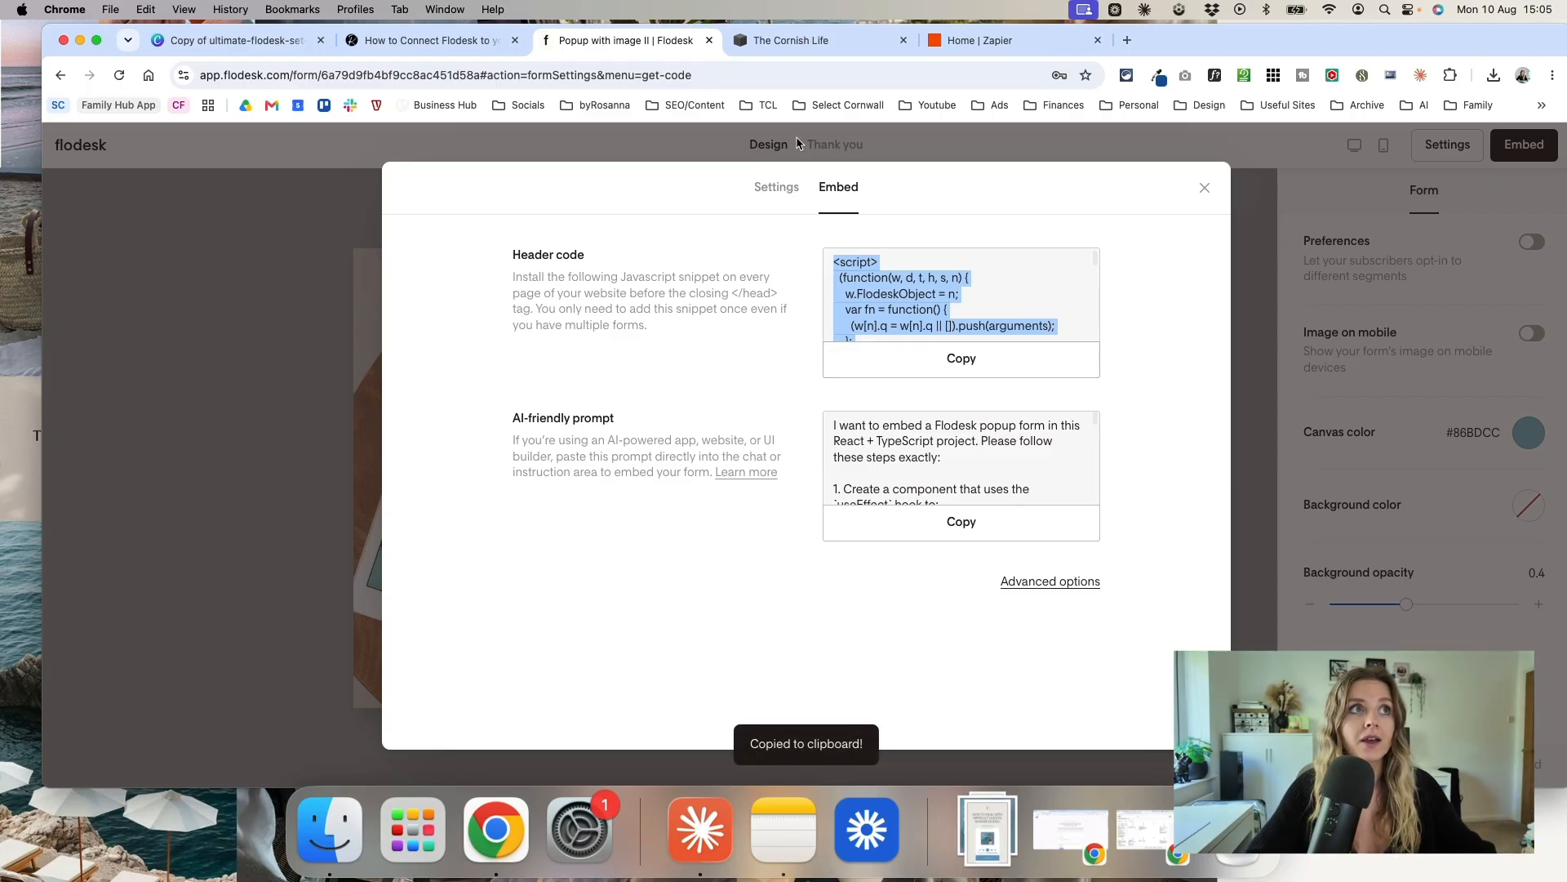
{"action": "left_click", "coordinate": [772, 41]}
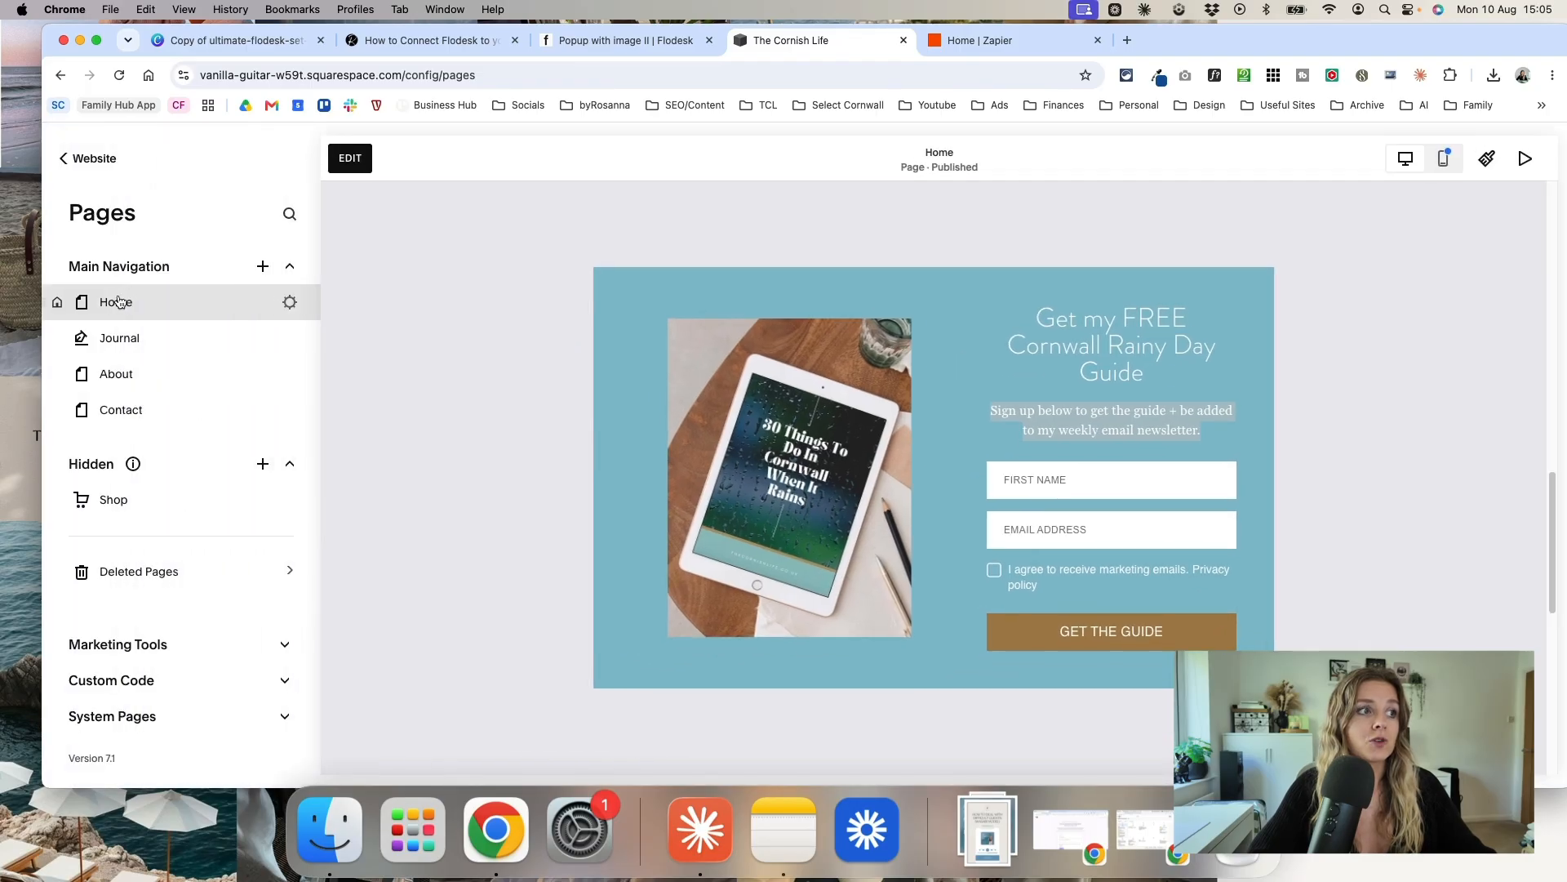
{"action": "left_click", "coordinate": [151, 683]}
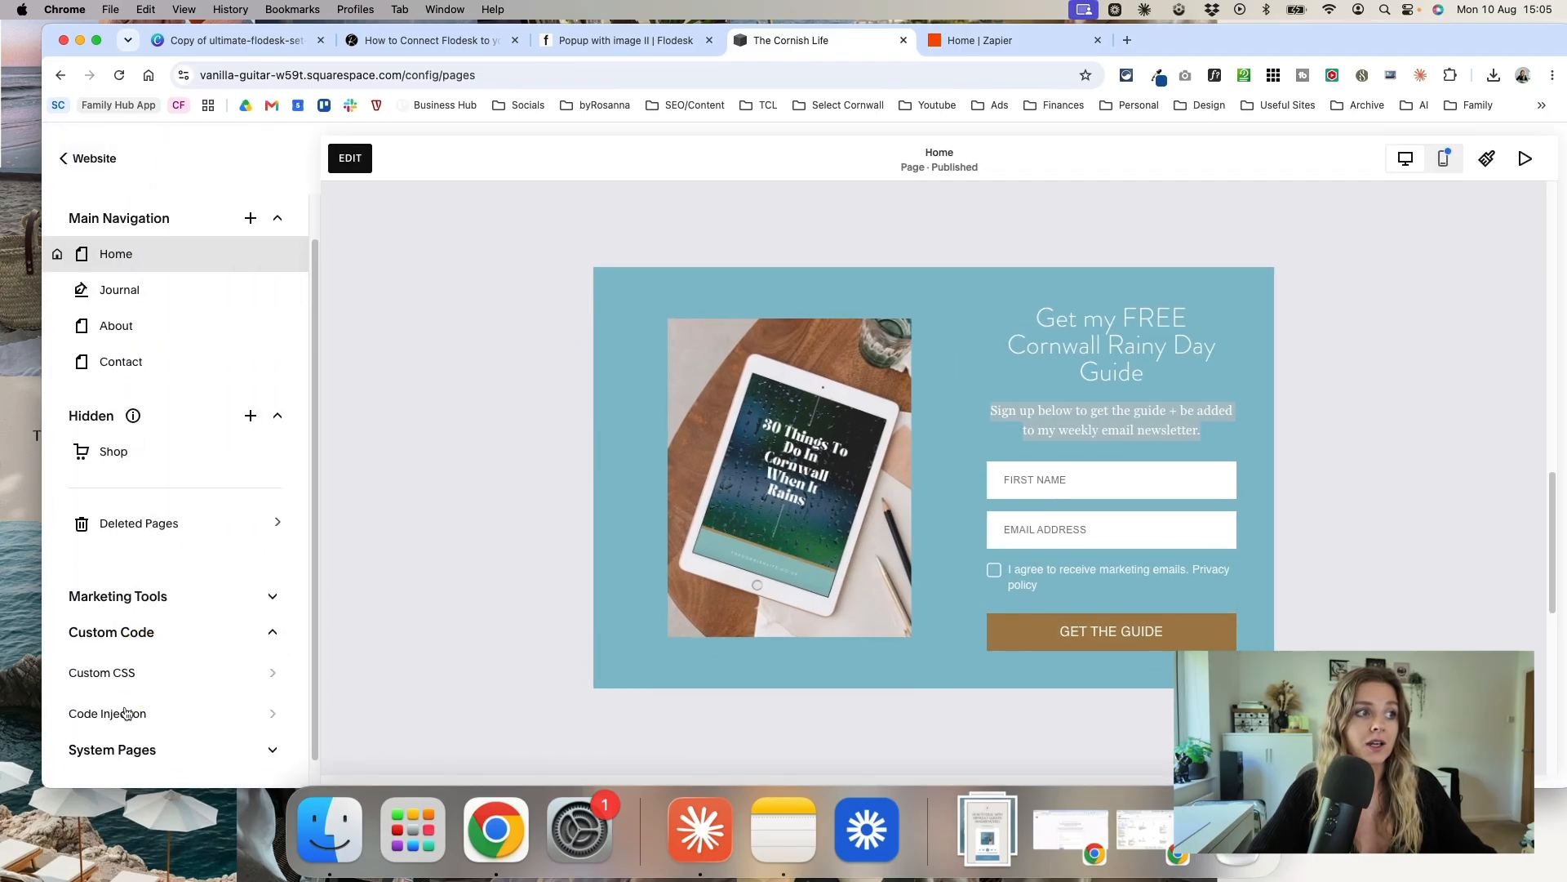
{"action": "left_click", "coordinate": [124, 713]}
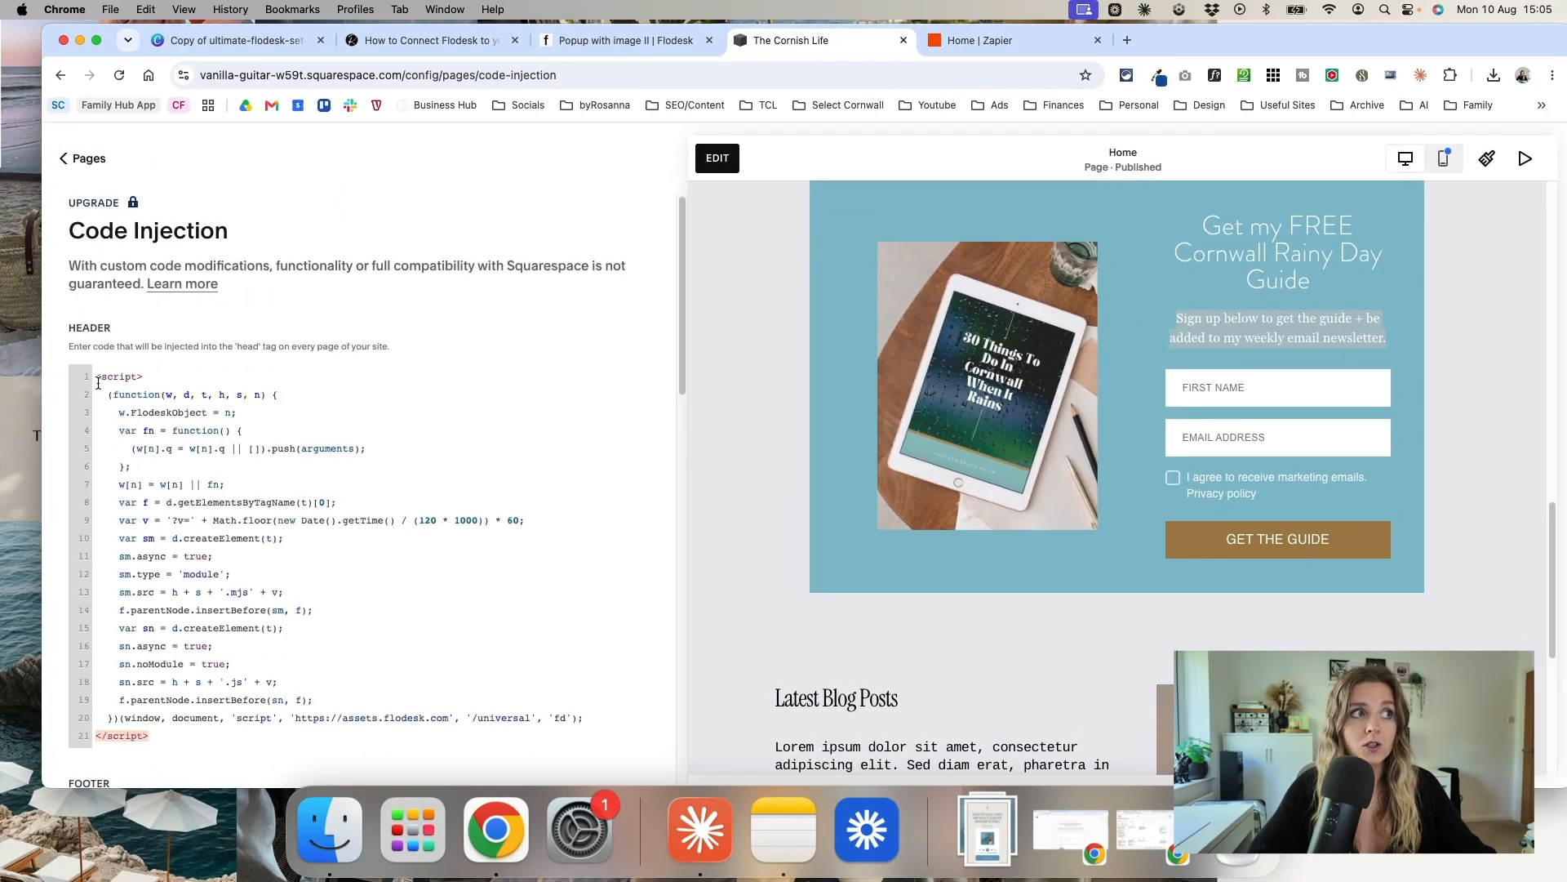
{"action": "scroll", "coordinate": [175, 424], "scroll_direction": "down", "scroll_amount": 1}
{"action": "left_click", "coordinate": [181, 719]}
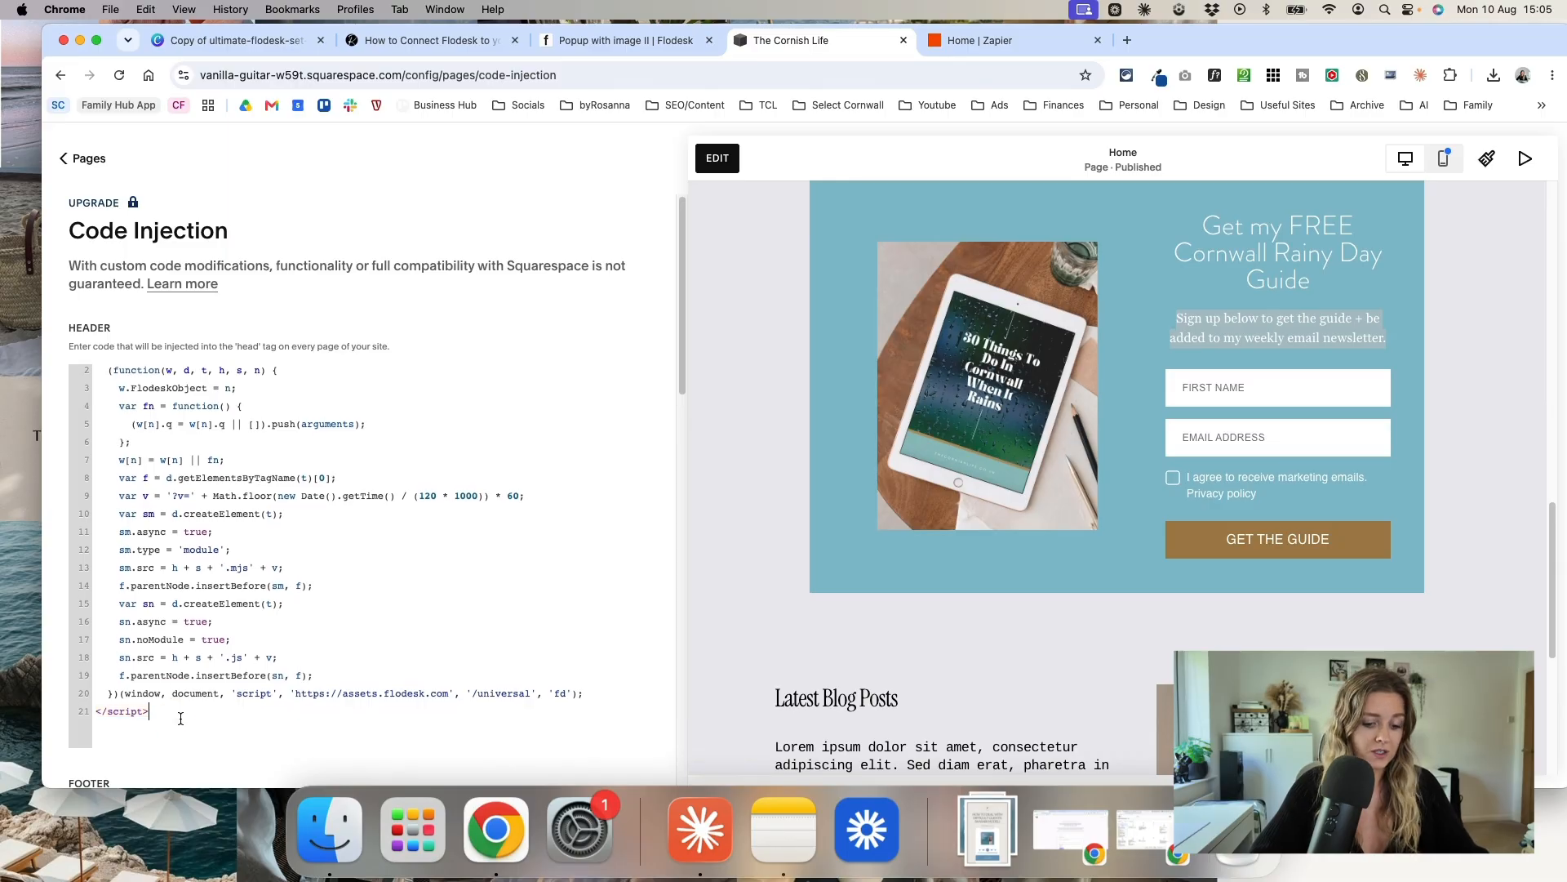
{"action": "key", "text": "Return"}
{"action": "key", "text": "Return"}
{"action": "scroll", "coordinate": [169, 720], "scroll_direction": "down", "scroll_amount": 1}
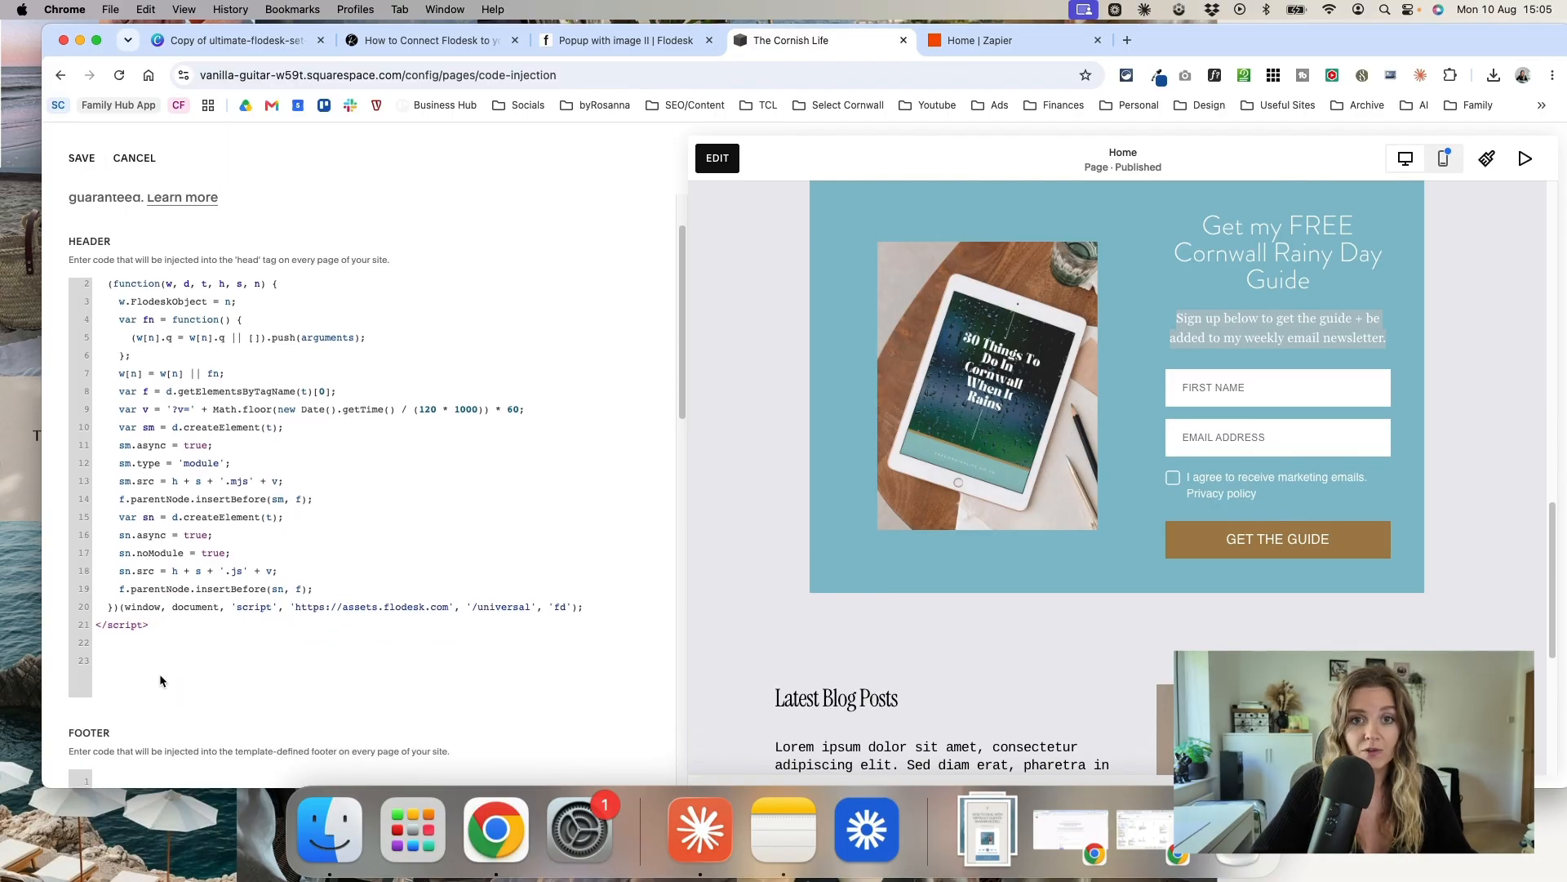
{"action": "left_click", "coordinate": [132, 160]}
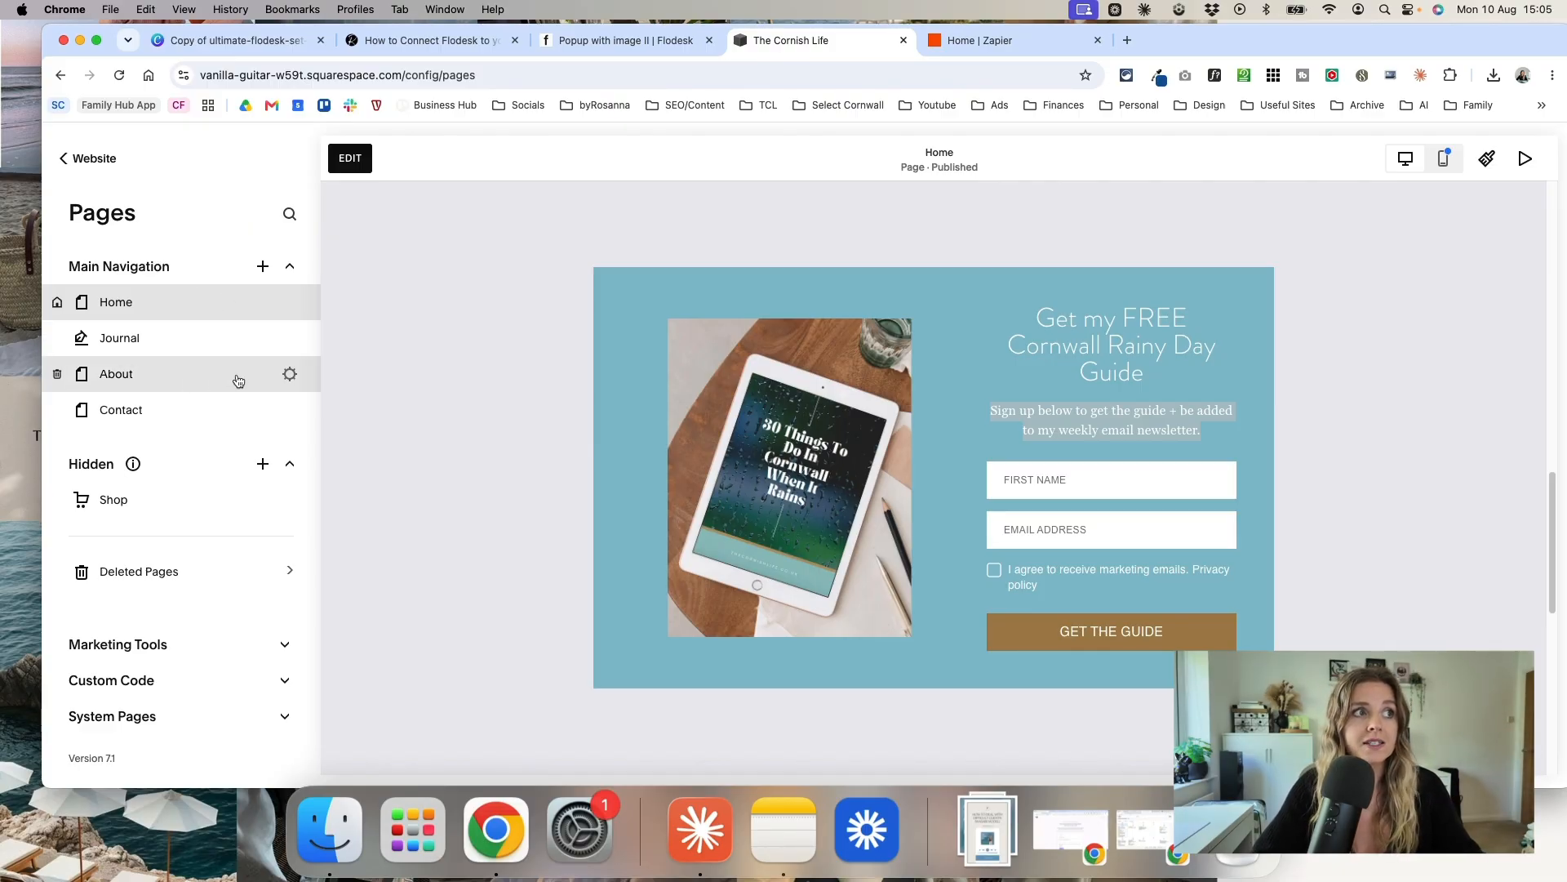
Step: Paste the popup's header code into the About page's header code injection, close the page settings and open the About page in the preview
{"action": "left_click", "coordinate": [290, 376]}
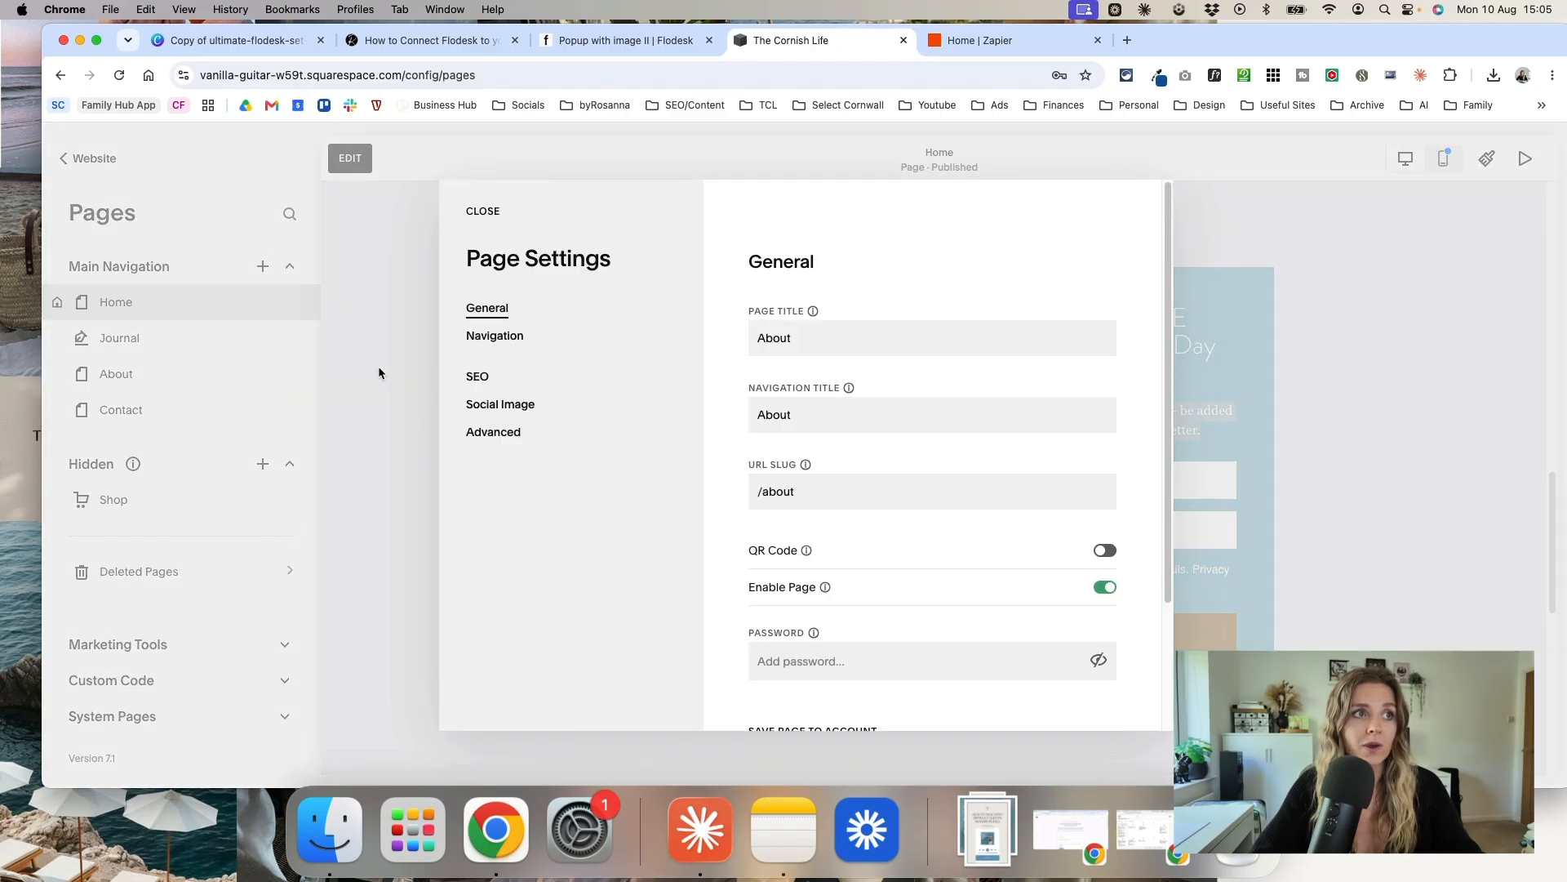
{"action": "left_click", "coordinate": [498, 437]}
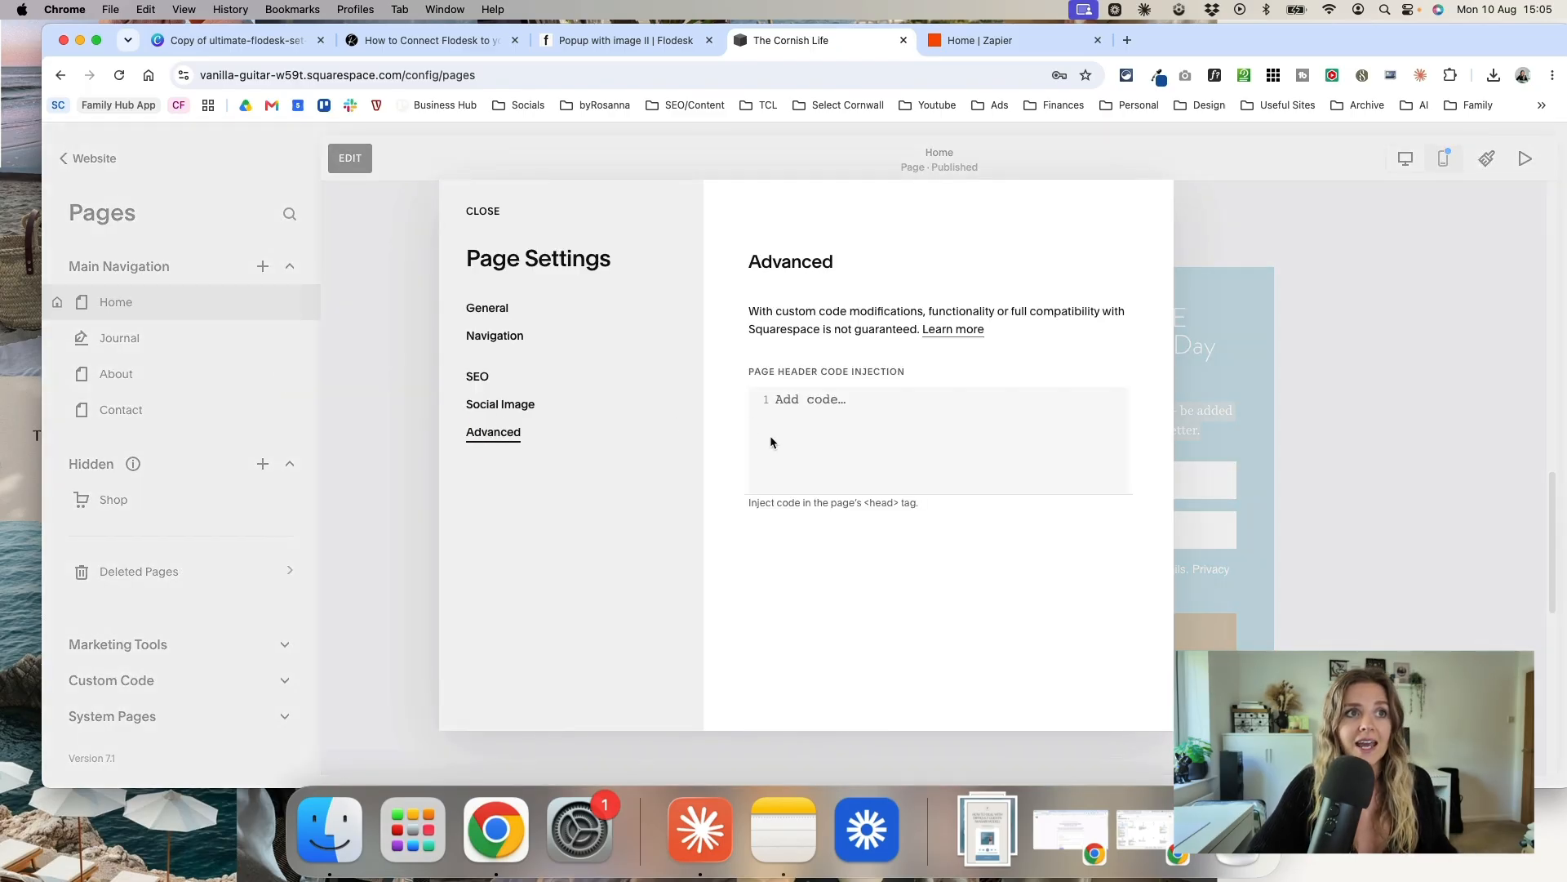
{"action": "left_click_drag", "start_coordinate": [751, 371], "coordinate": [924, 369]}
{"action": "left_click", "coordinate": [892, 418]}
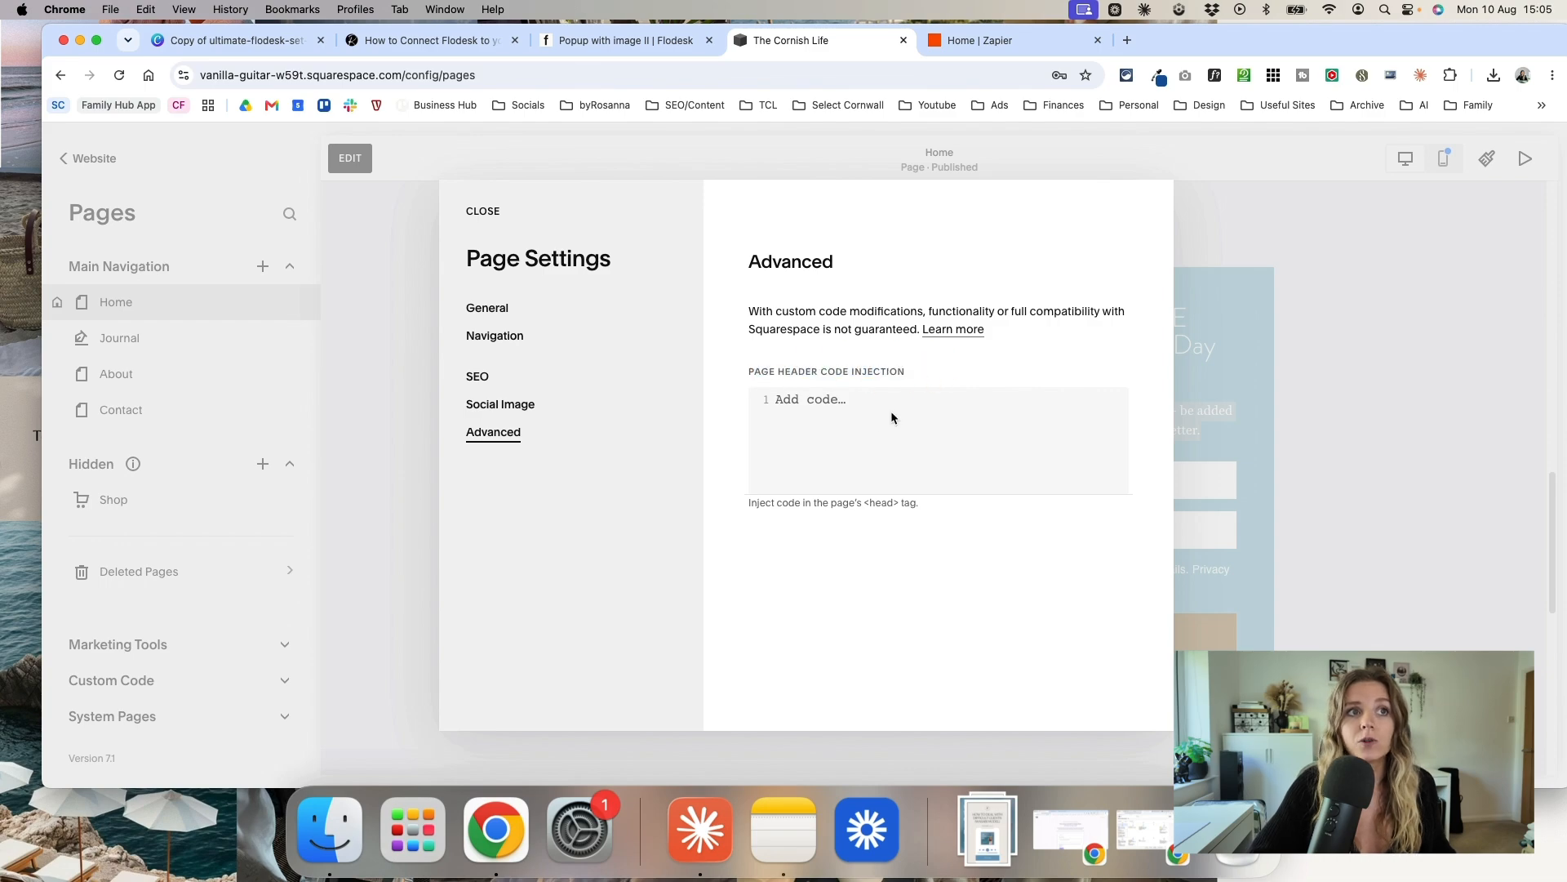
{"action": "left_click", "coordinate": [797, 408]}
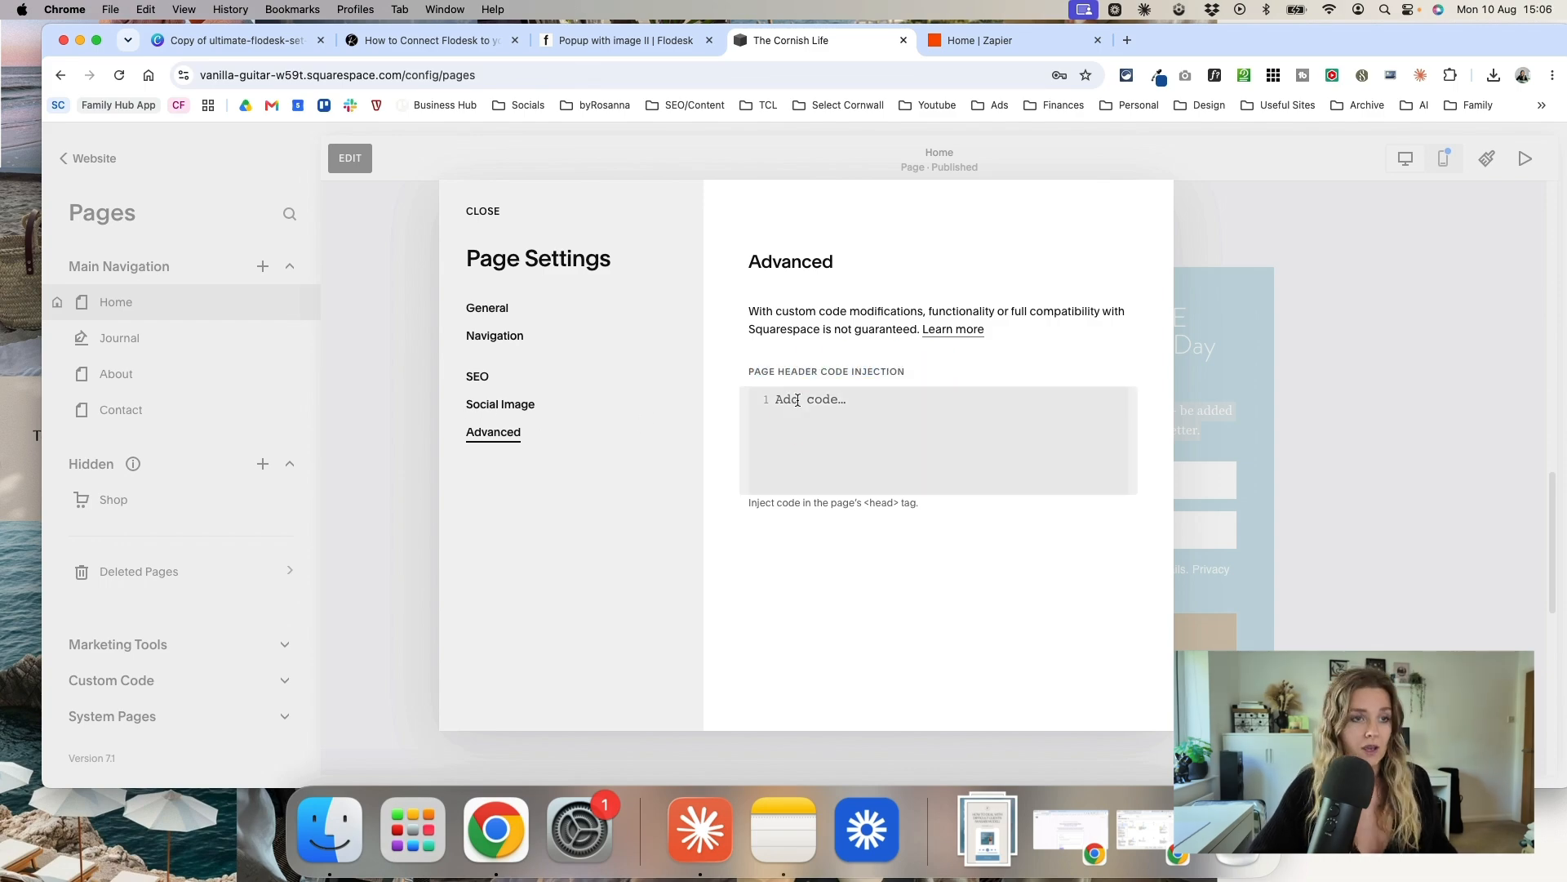
{"action": "key", "text": "super+v"}
{"action": "left_click", "coordinate": [479, 212]}
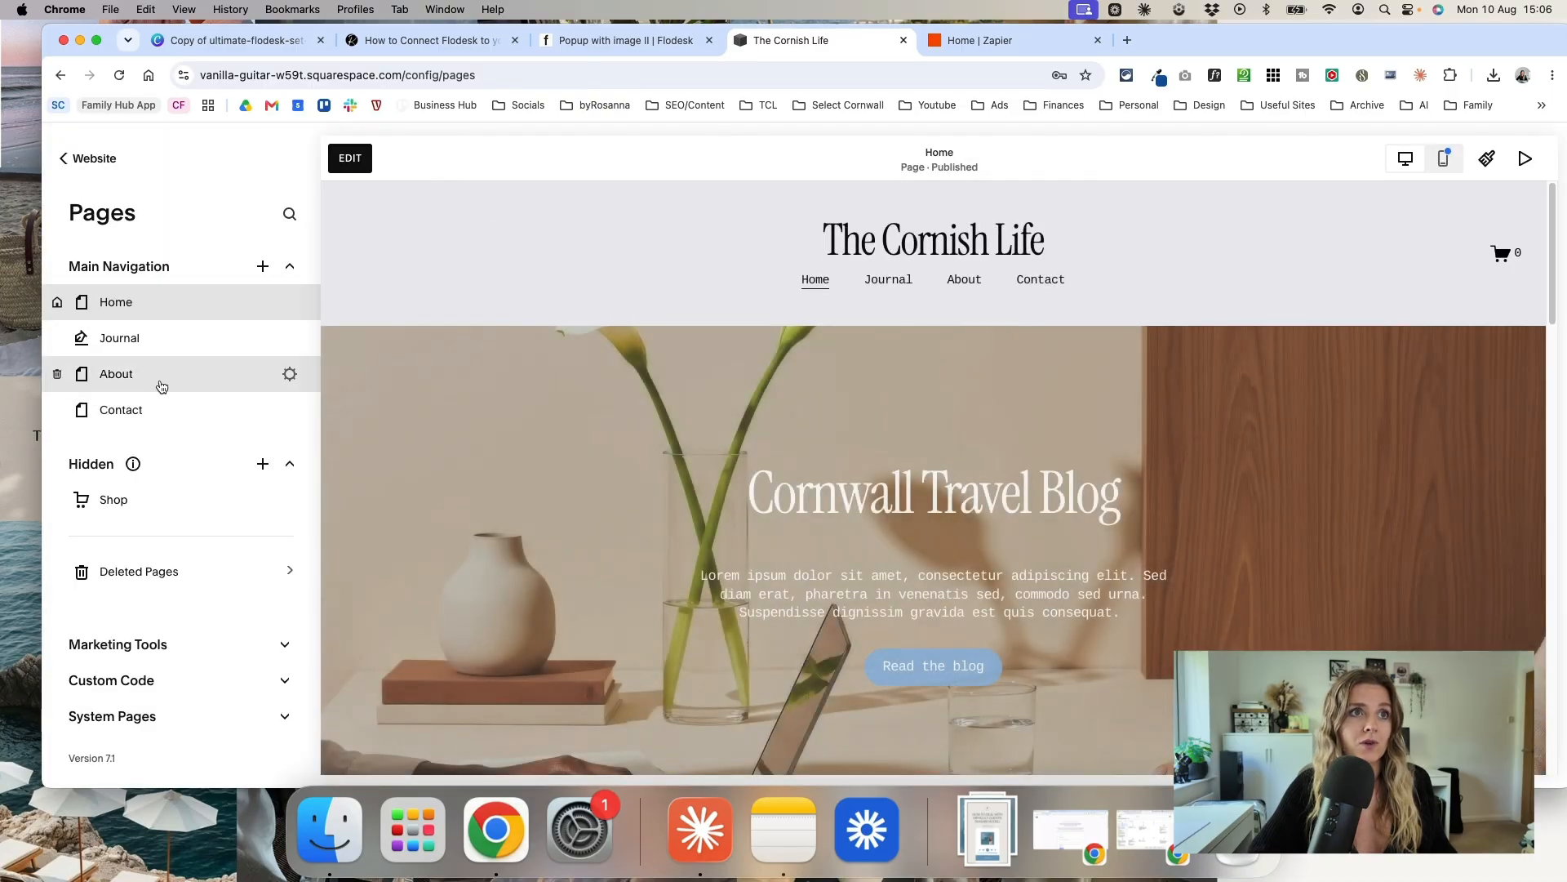
{"action": "left_click", "coordinate": [952, 283]}
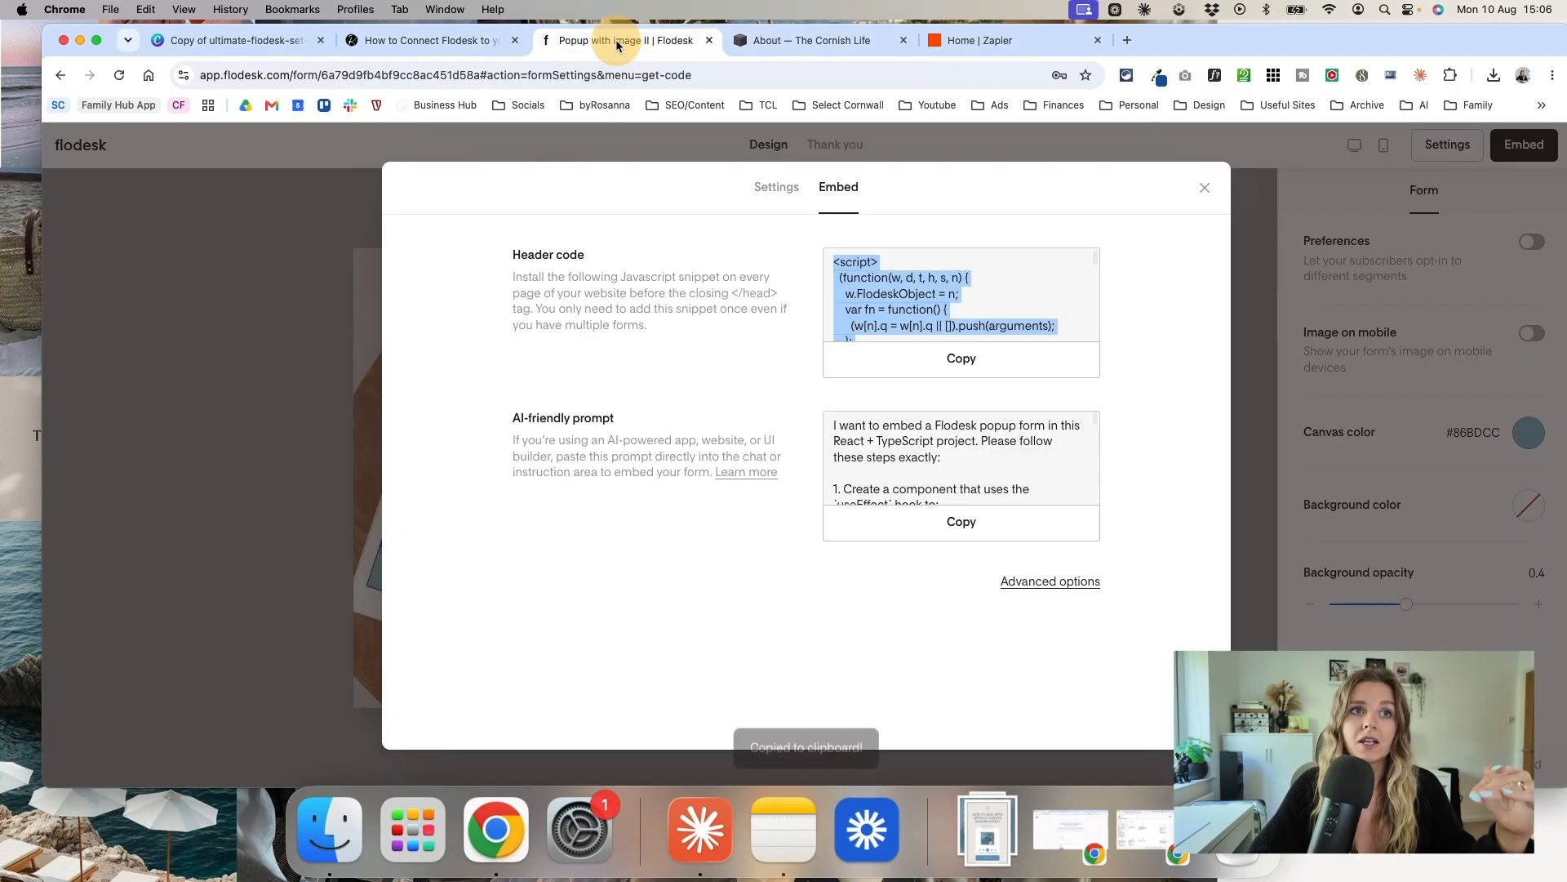
Step: Switch to Flodesk, close the embed window and turn on the privacy policy in the popup form's settings
{"action": "left_click", "coordinate": [620, 40]}
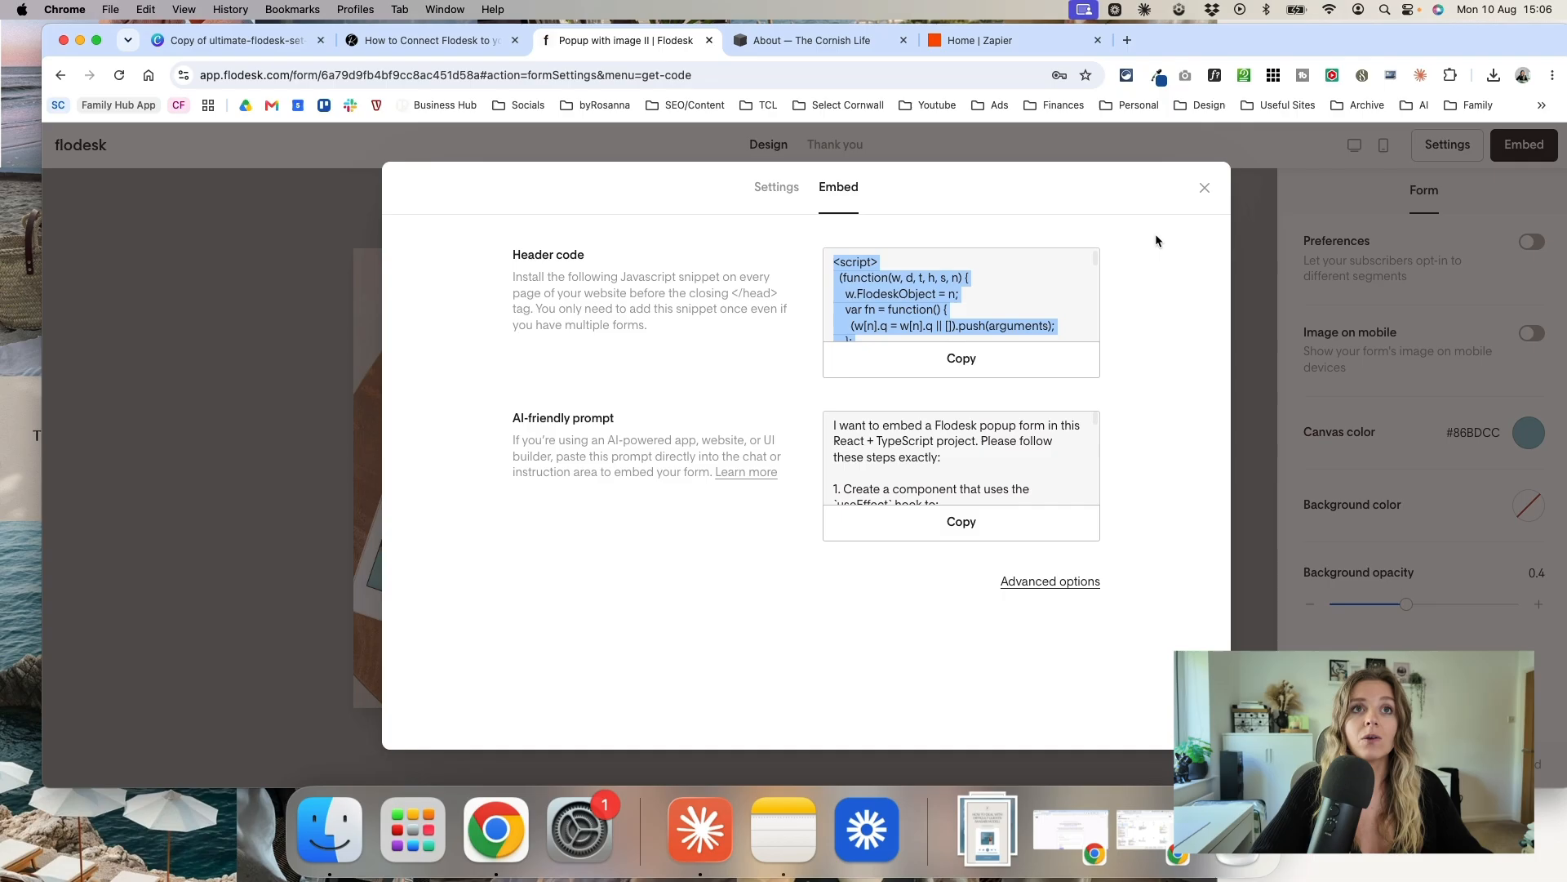
{"action": "left_click", "coordinate": [1206, 189]}
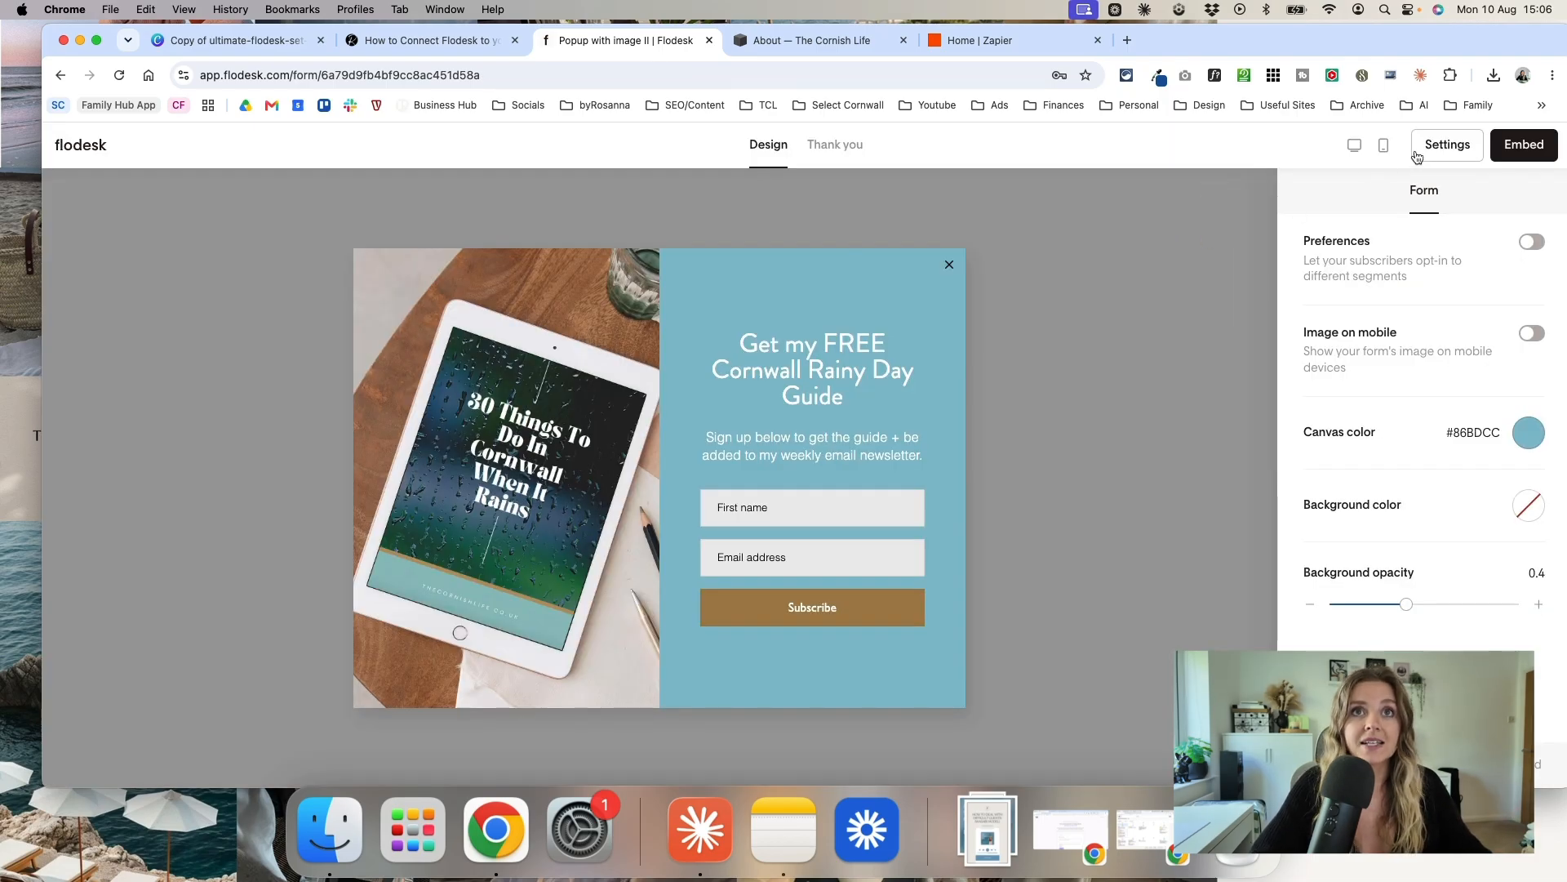
{"action": "left_click", "coordinate": [1445, 152]}
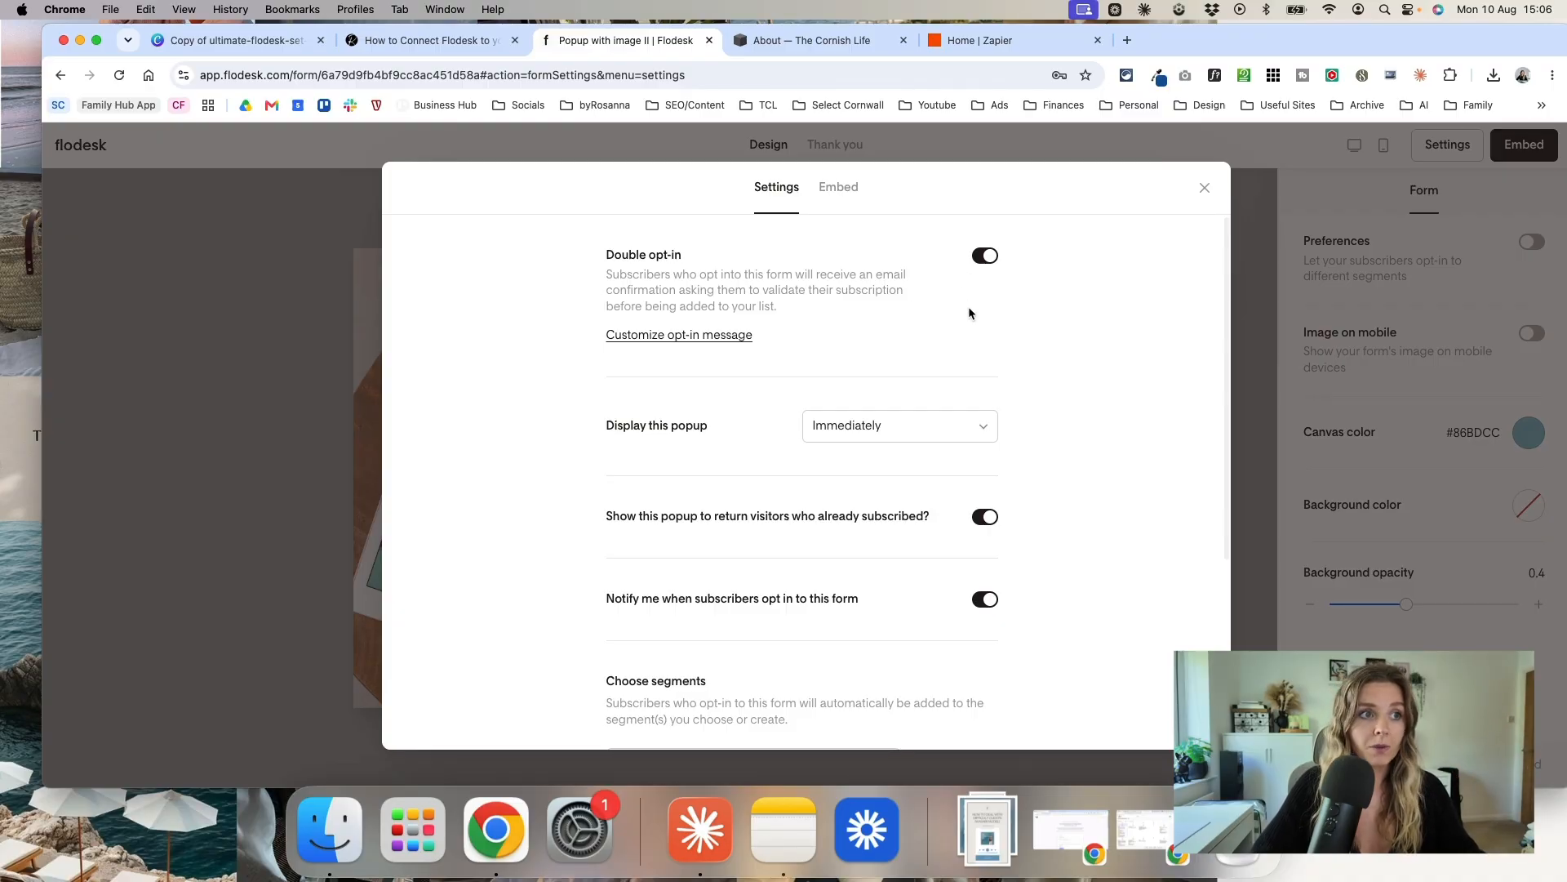
{"action": "scroll", "coordinate": [975, 383], "scroll_direction": "down", "scroll_amount": 5}
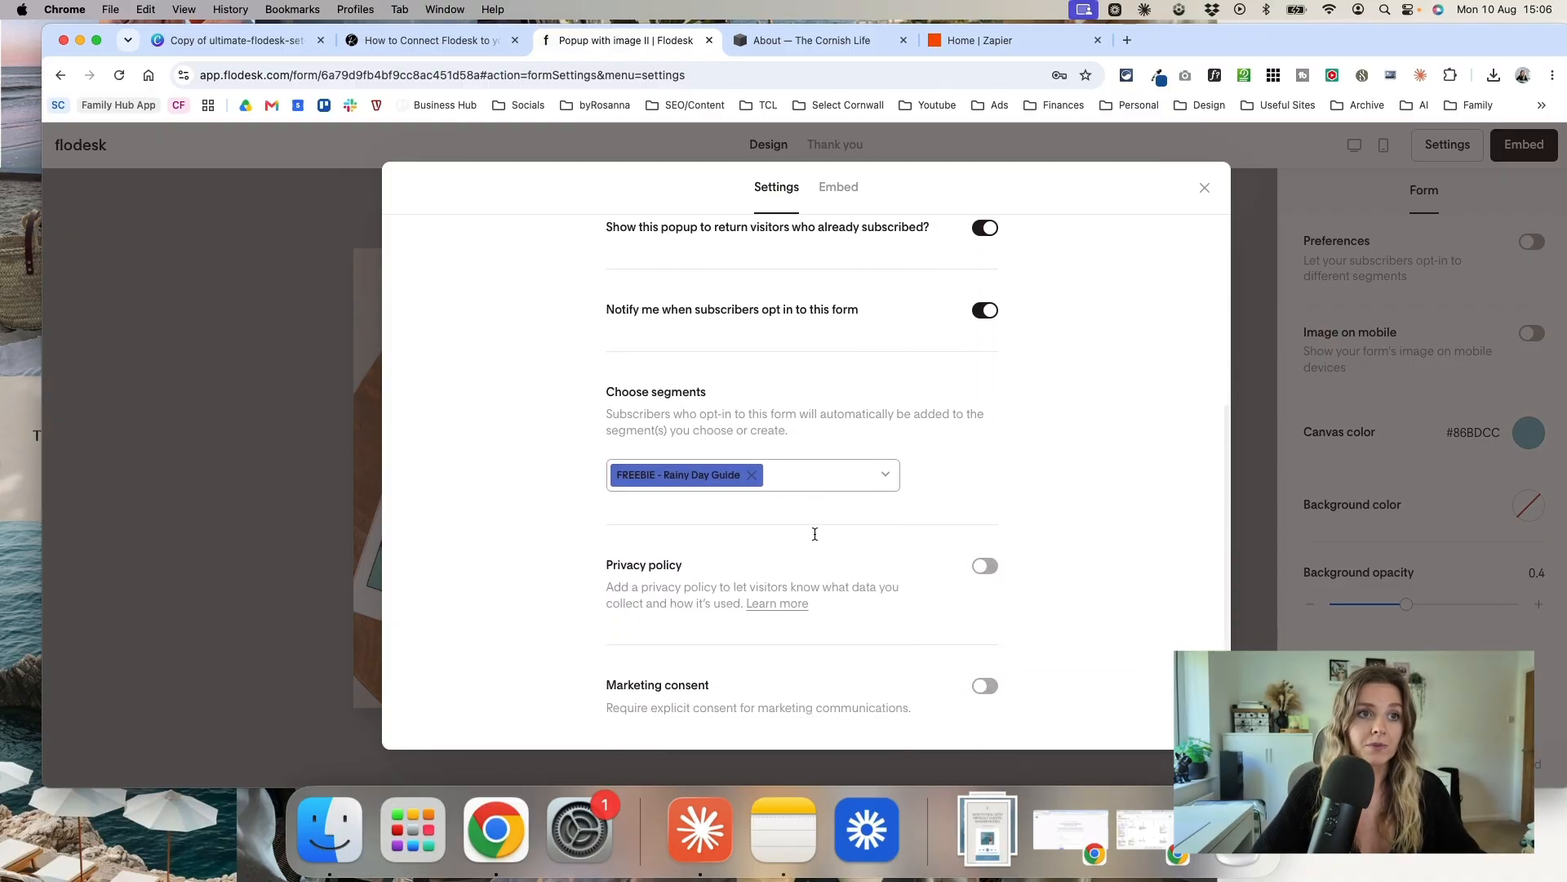
{"action": "left_click", "coordinate": [985, 566]}
{"action": "scroll", "coordinate": [984, 579], "scroll_direction": "up", "scroll_amount": 1}
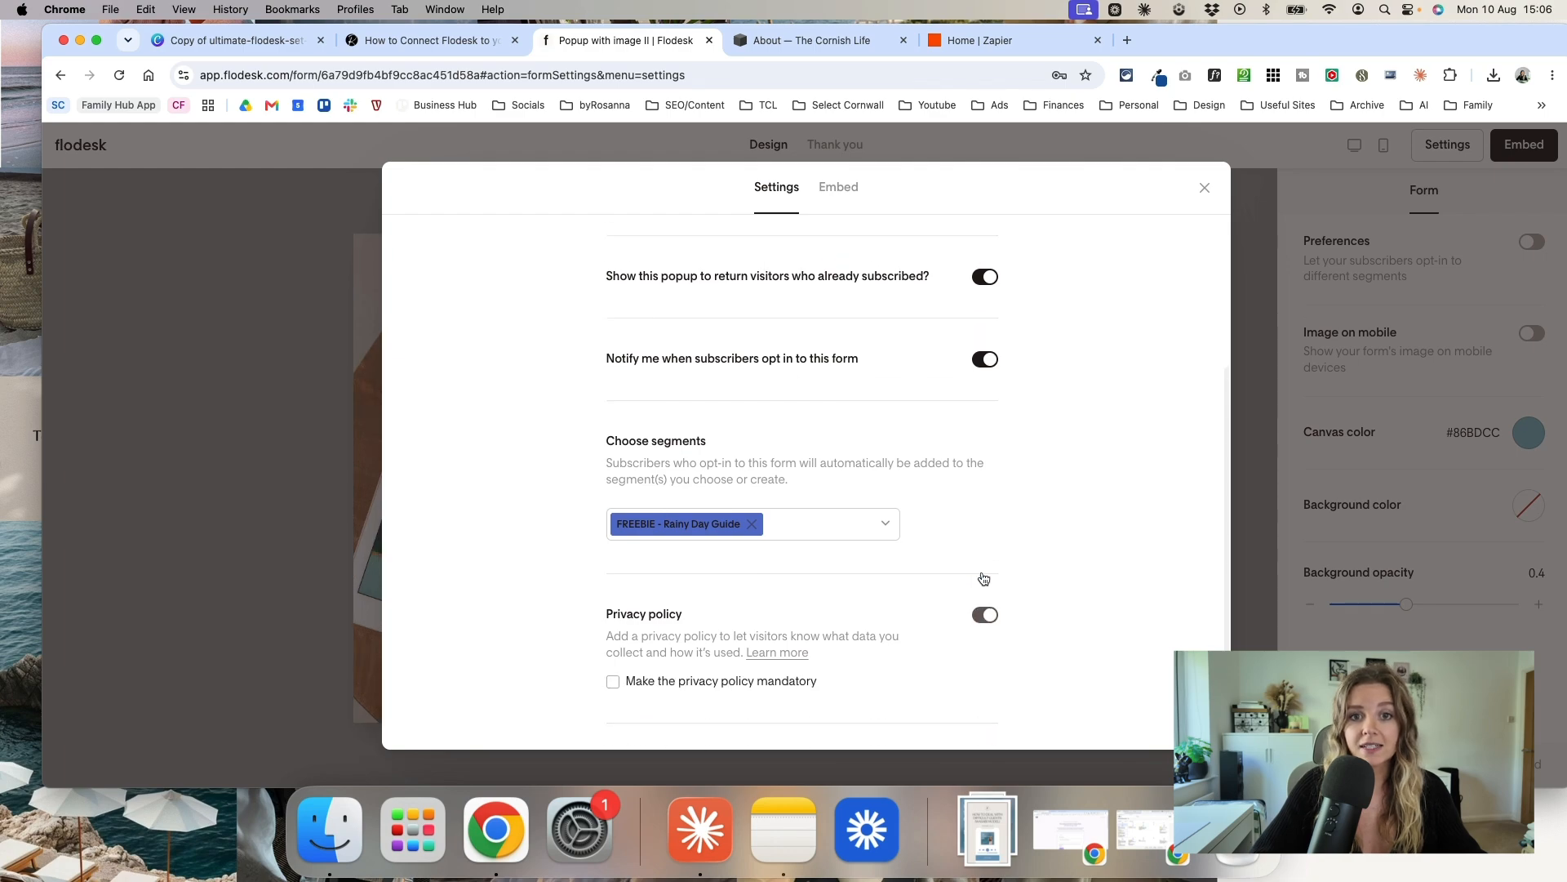
Step: Open the popup's display timing choices, switch to the Squarespace site, dismiss the popup and look through the About page
{"action": "scroll", "coordinate": [983, 578], "scroll_direction": "up", "scroll_amount": 4}
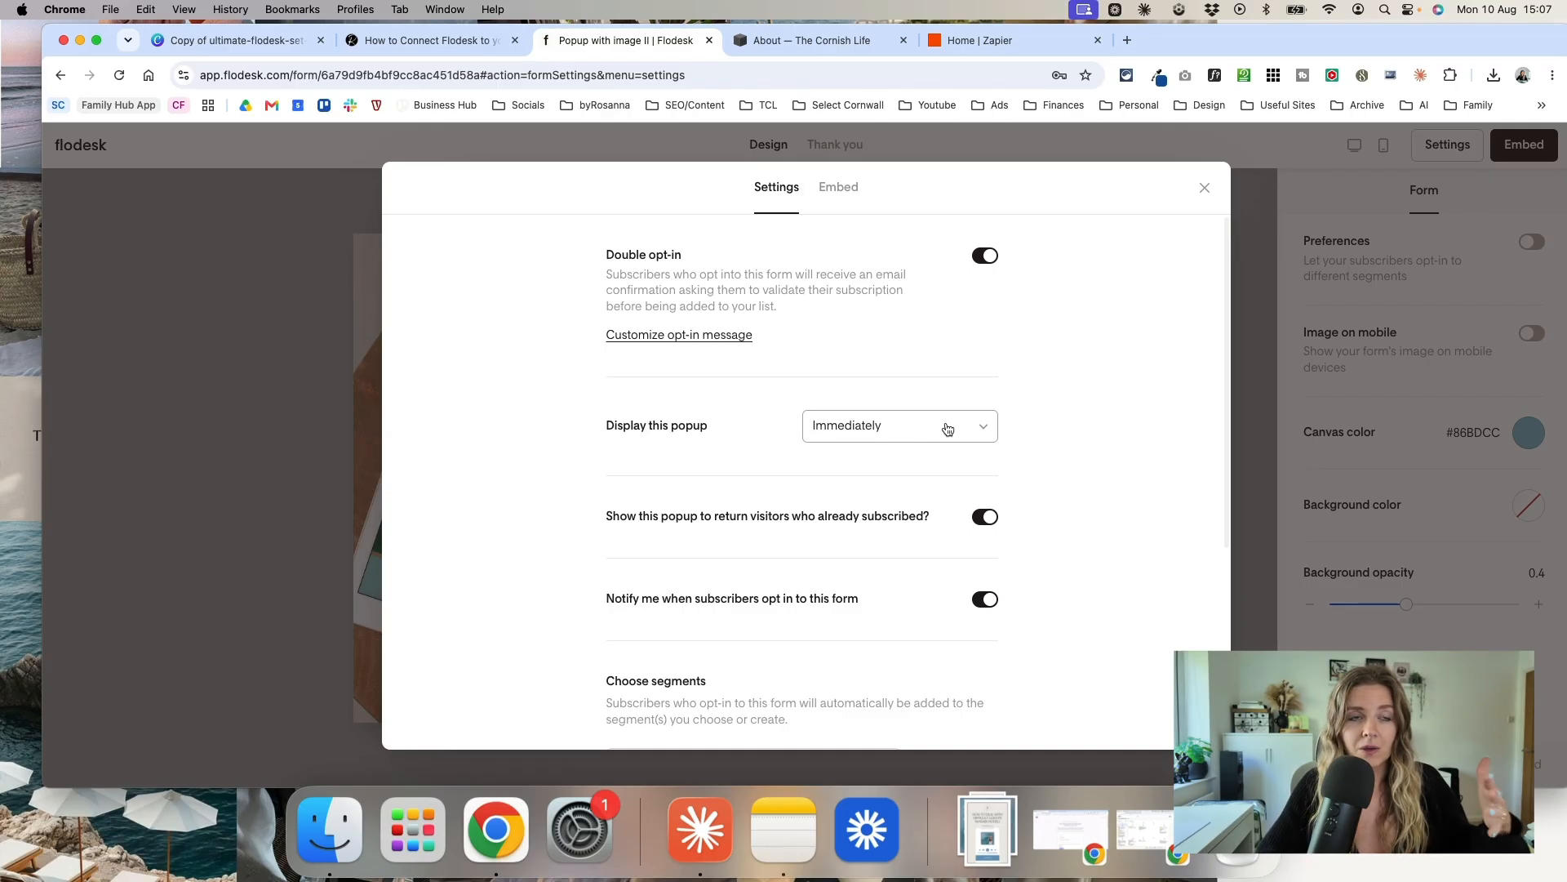
{"action": "left_click", "coordinate": [947, 429]}
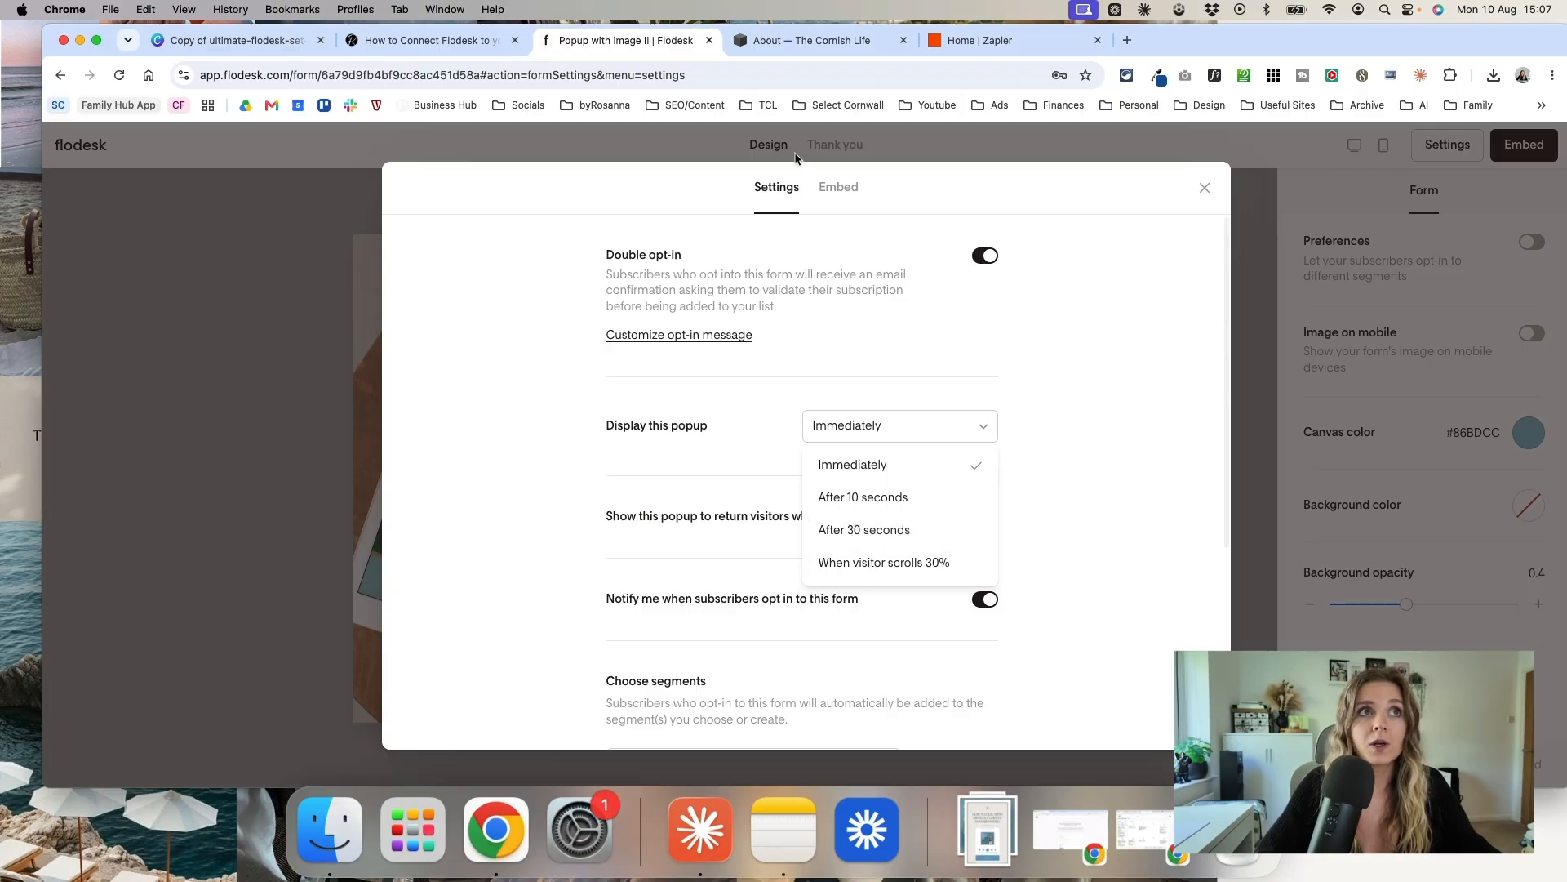
{"action": "left_click", "coordinate": [804, 40]}
{"action": "scroll", "coordinate": [986, 496], "scroll_direction": "down", "scroll_amount": 5}
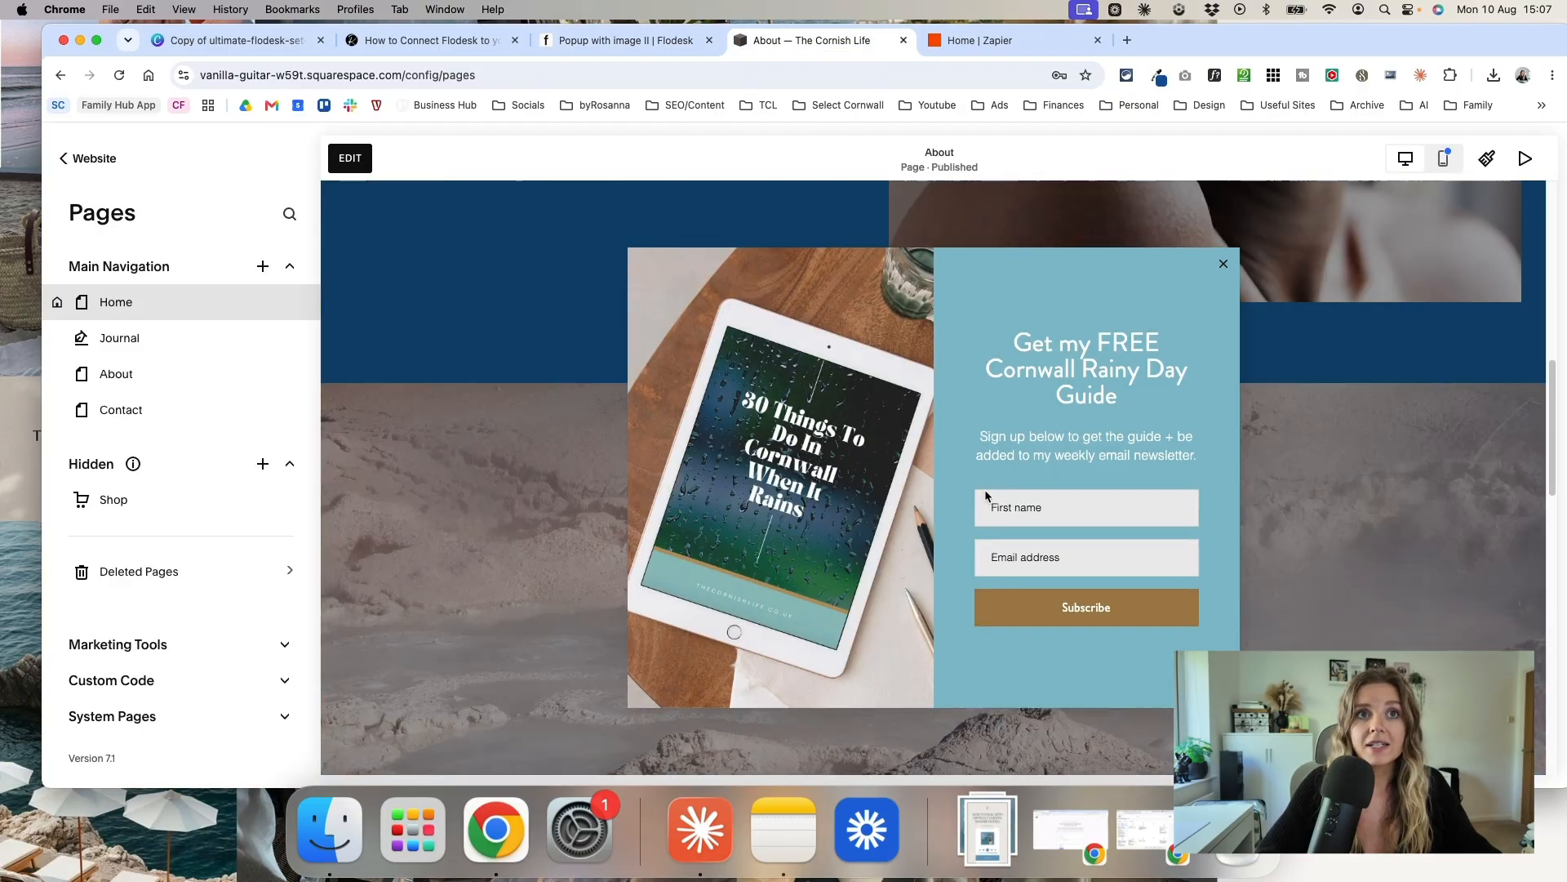
{"action": "left_click", "coordinate": [1223, 264]}
{"action": "scroll", "coordinate": [1168, 480], "scroll_direction": "down", "scroll_amount": 5}
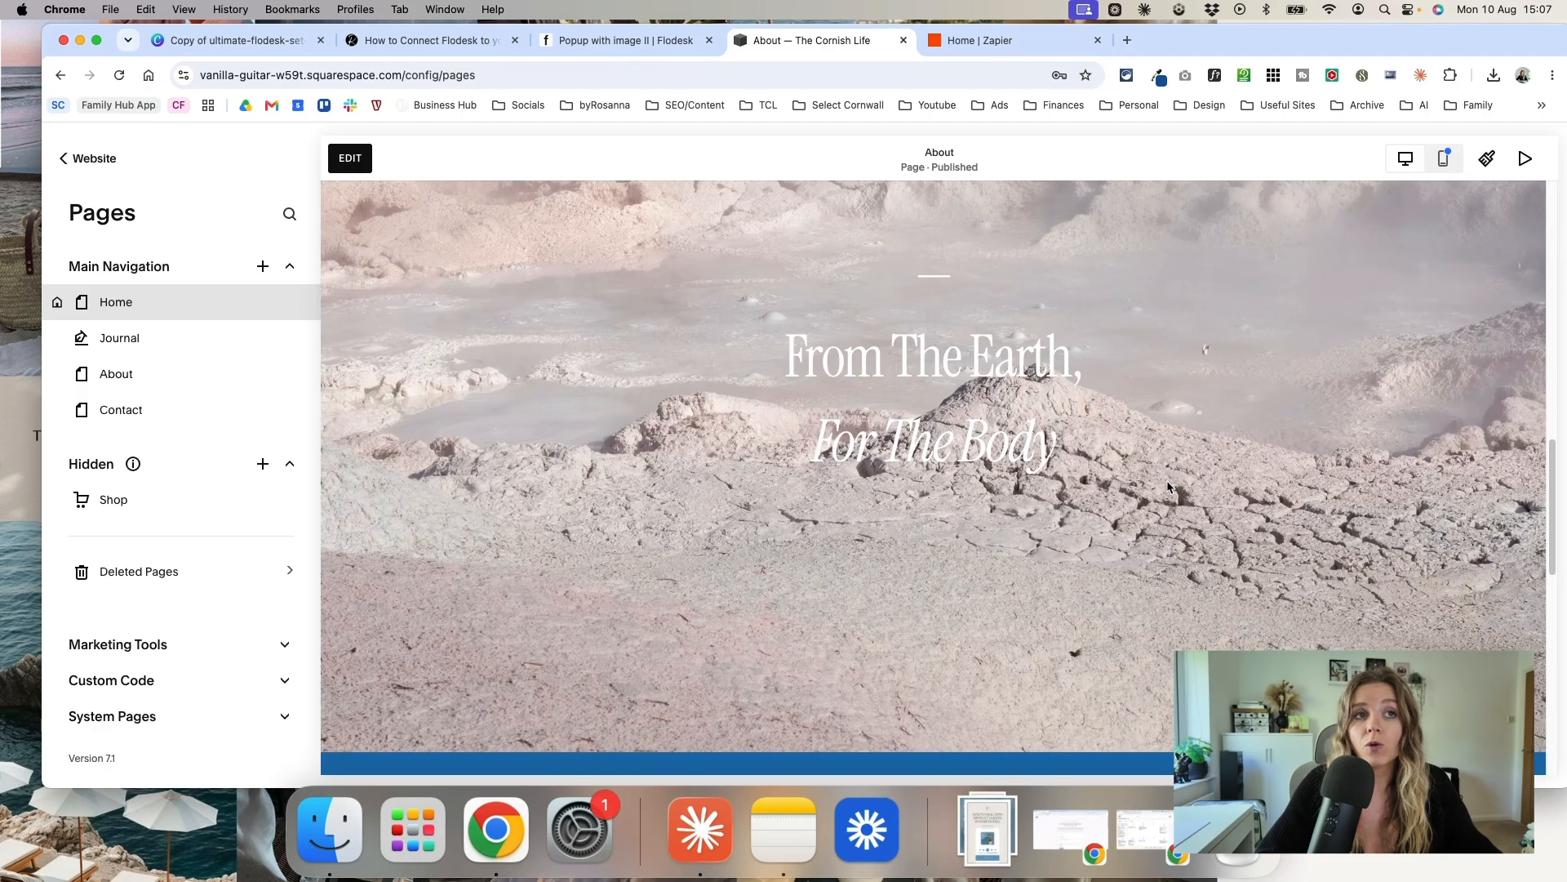
{"action": "scroll", "coordinate": [1167, 482], "scroll_direction": "down", "scroll_amount": 4}
{"action": "scroll", "coordinate": [1167, 482], "scroll_direction": "up", "scroll_amount": 15}
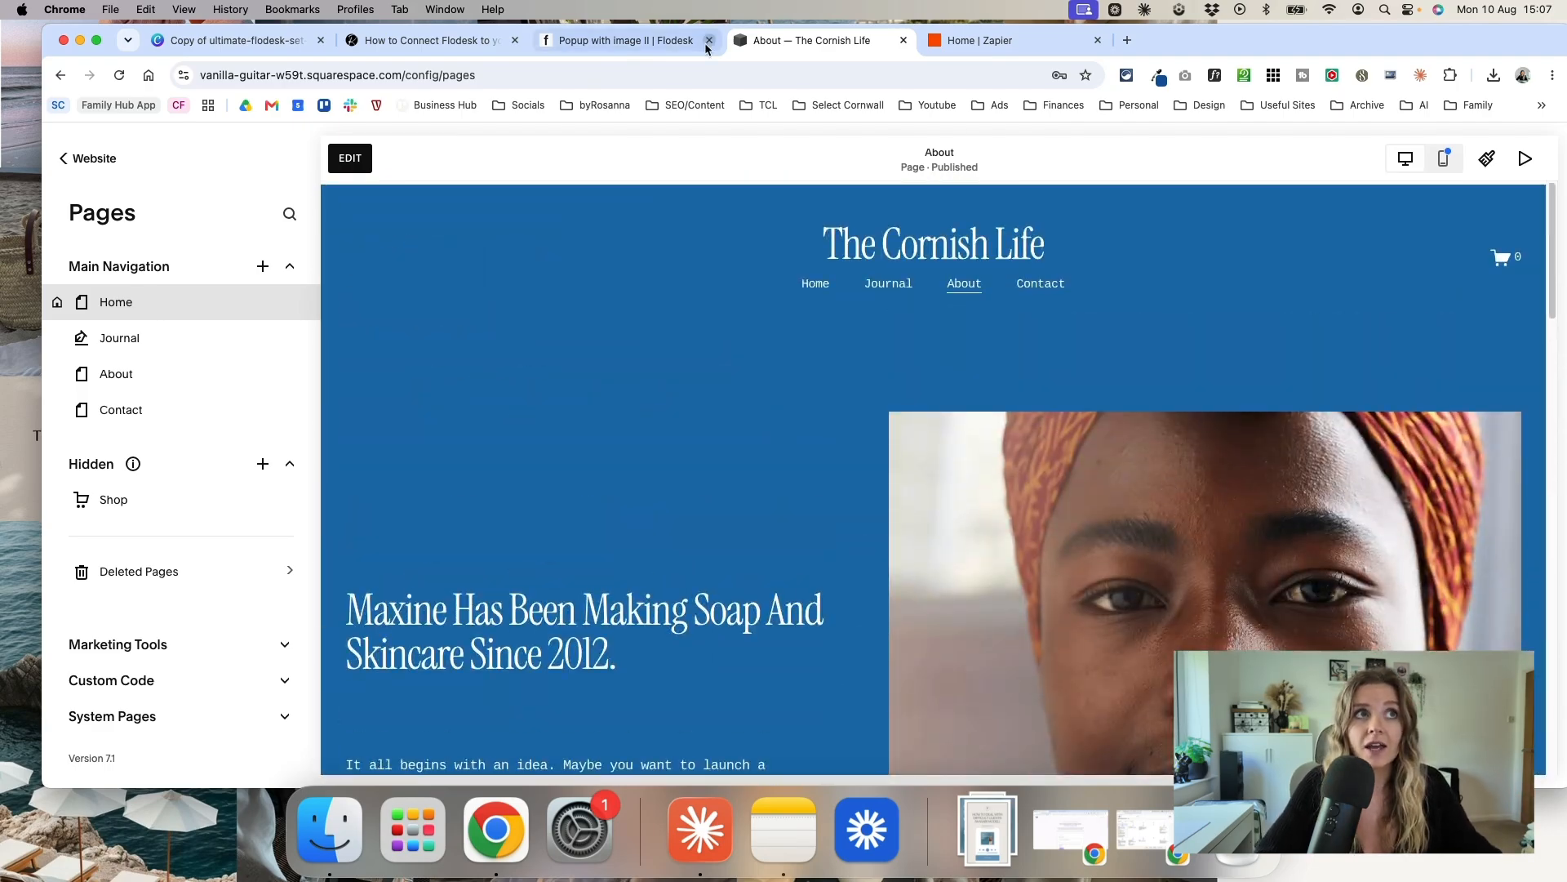
Step: Return to Flodesk, set the popup to display After 10 seconds, disable showing it to already subscribed visitors and close the settings
{"action": "left_click", "coordinate": [707, 47]}
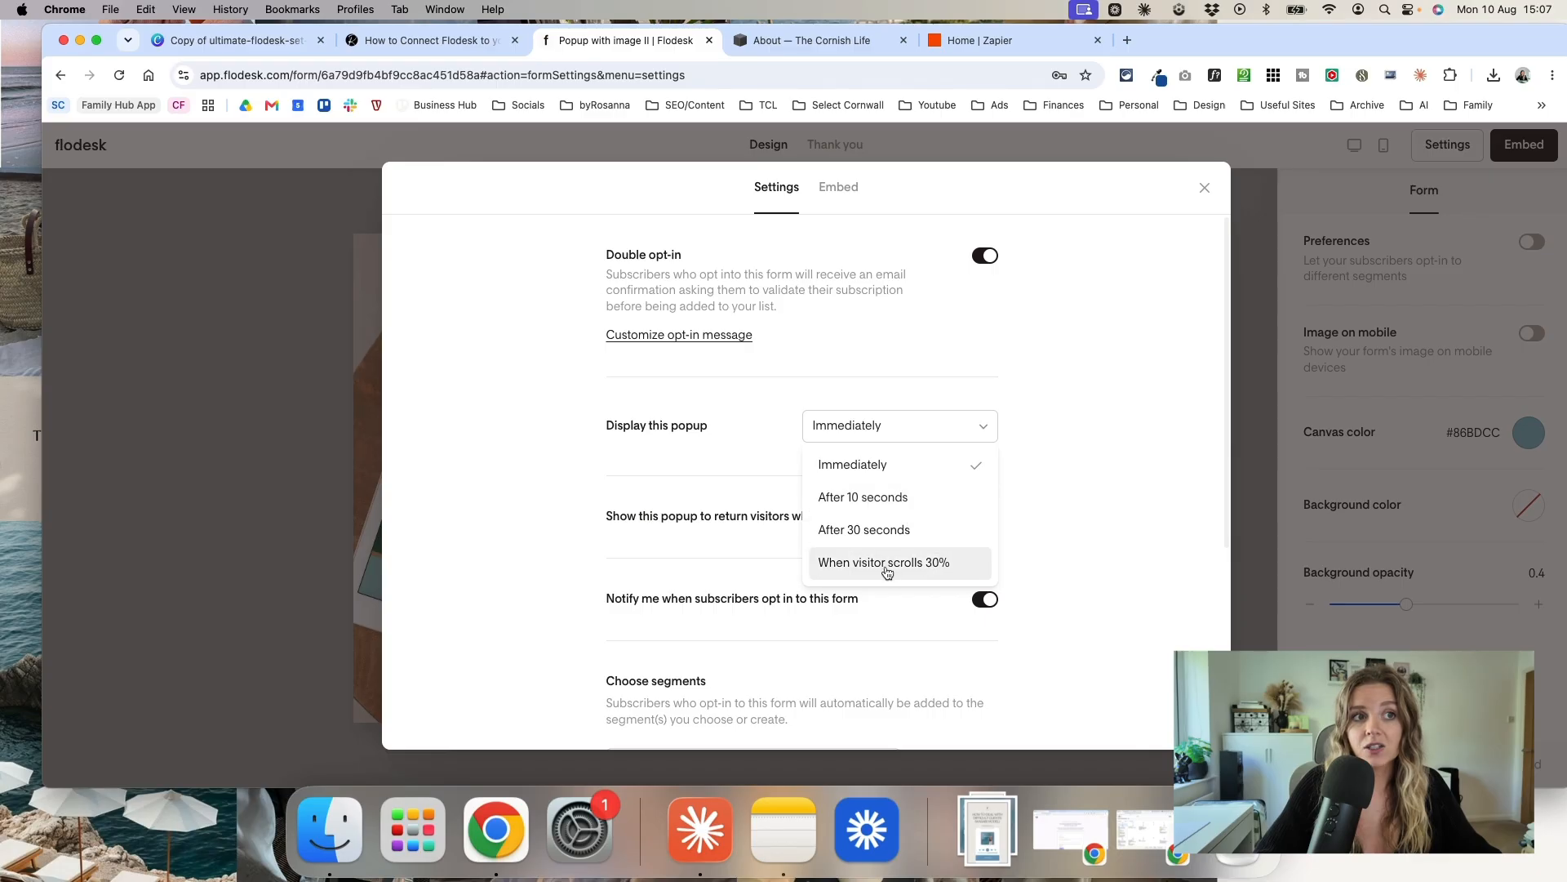
{"action": "left_click", "coordinate": [957, 513]}
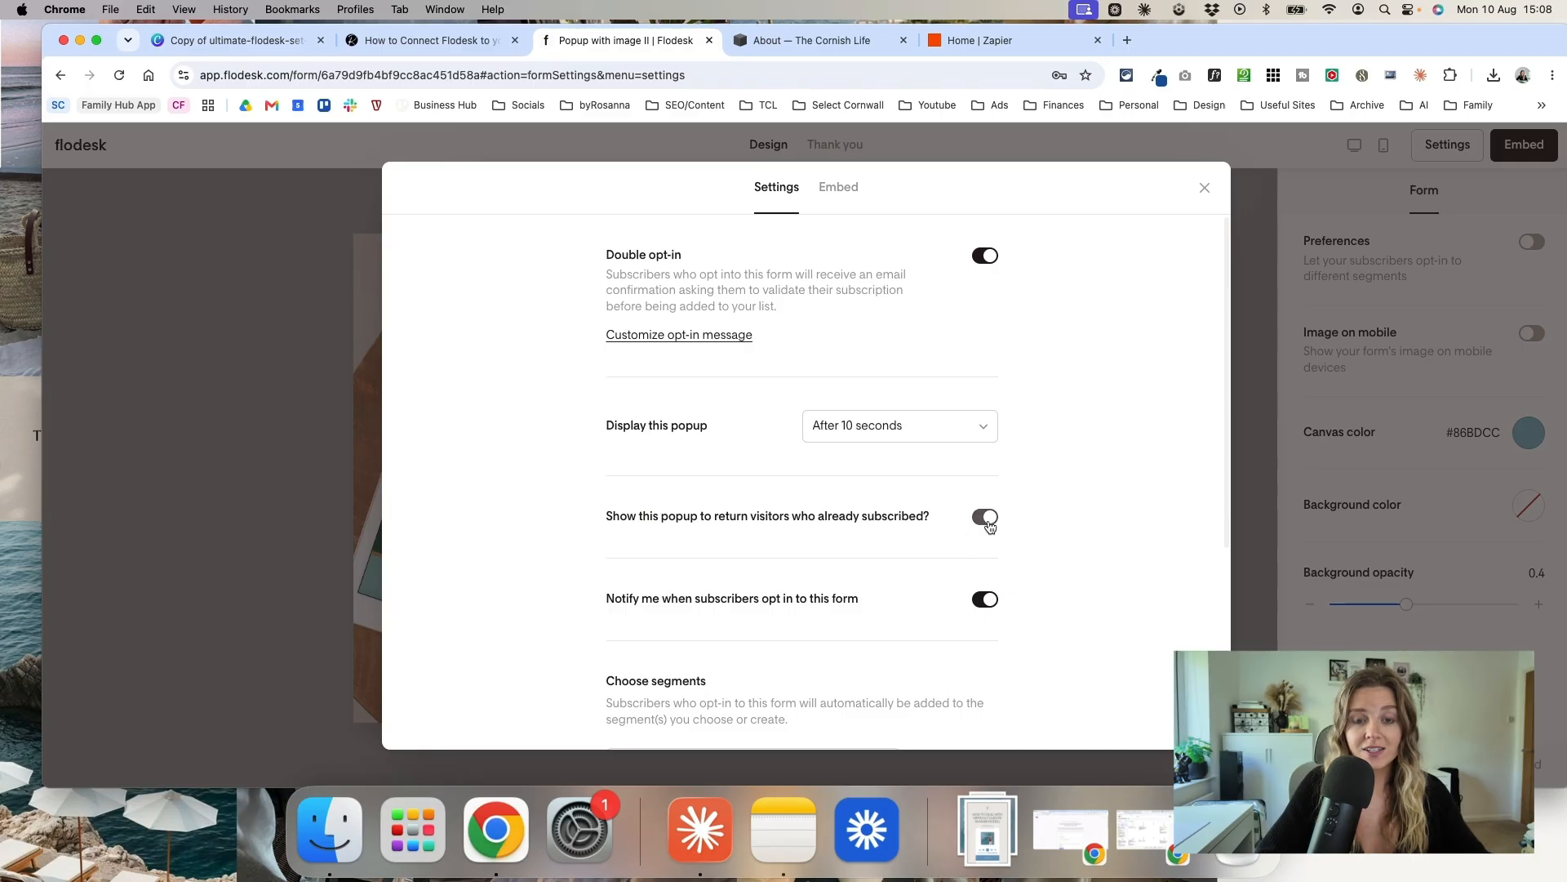
{"action": "left_click", "coordinate": [986, 519]}
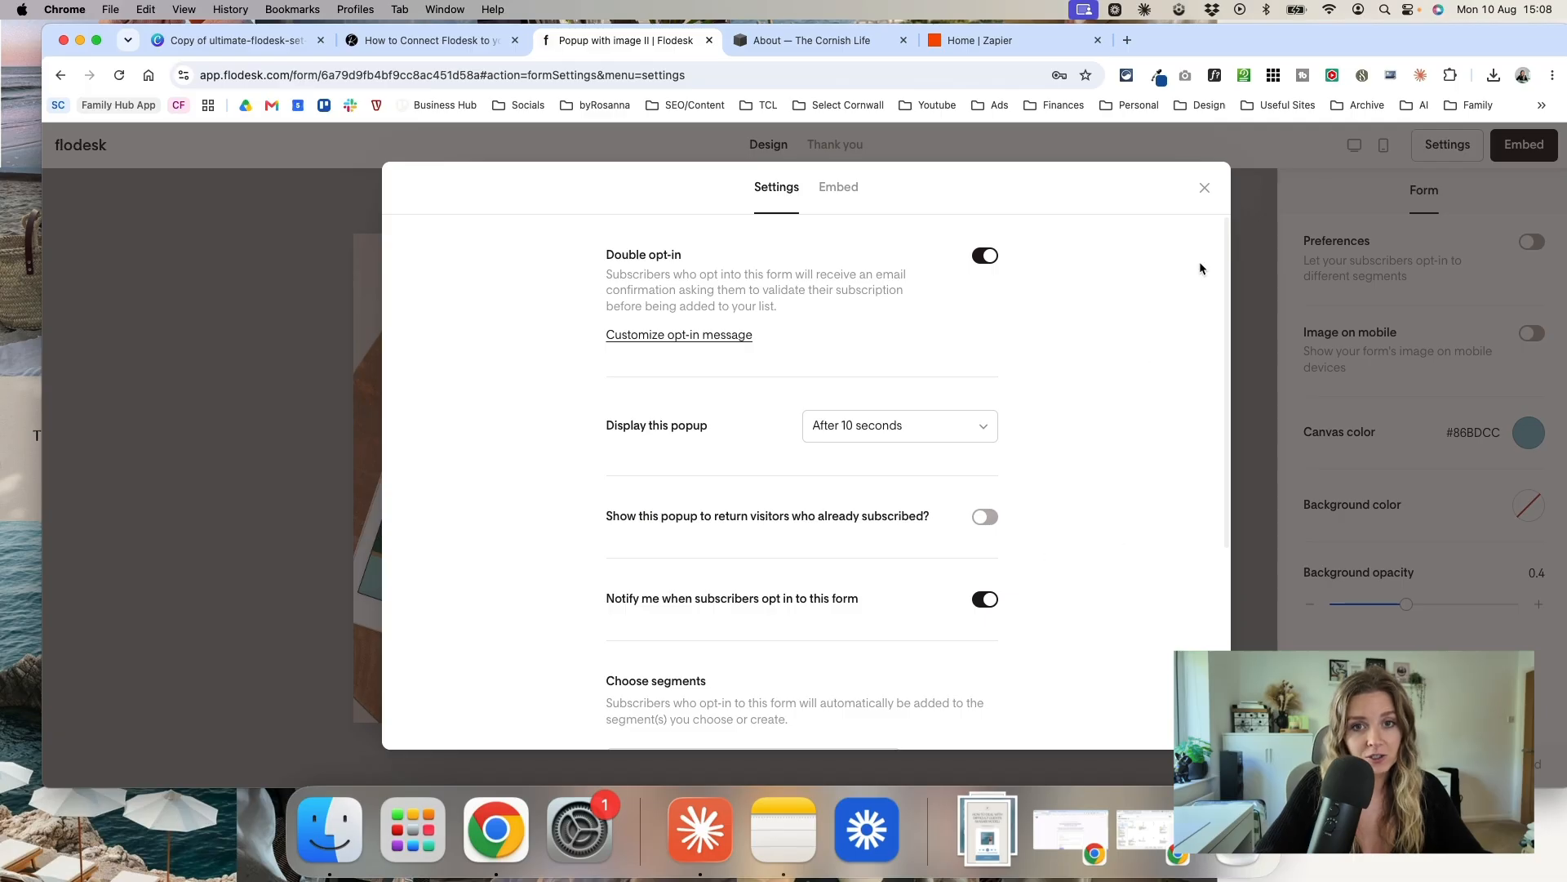
{"action": "left_click", "coordinate": [1205, 187]}
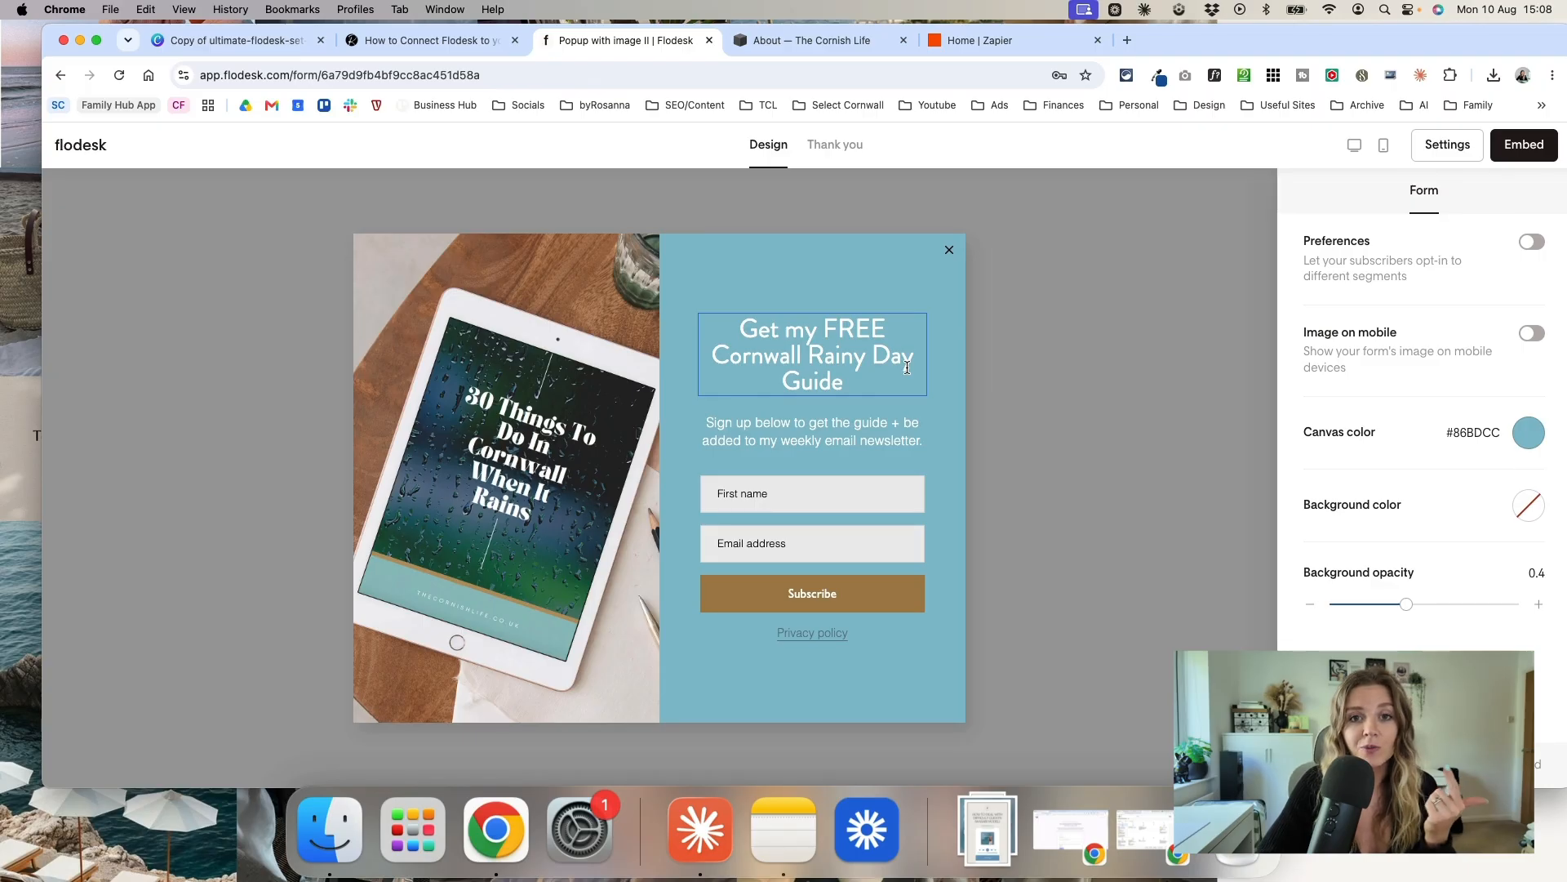
{"action": "left_click", "coordinate": [1447, 144]}
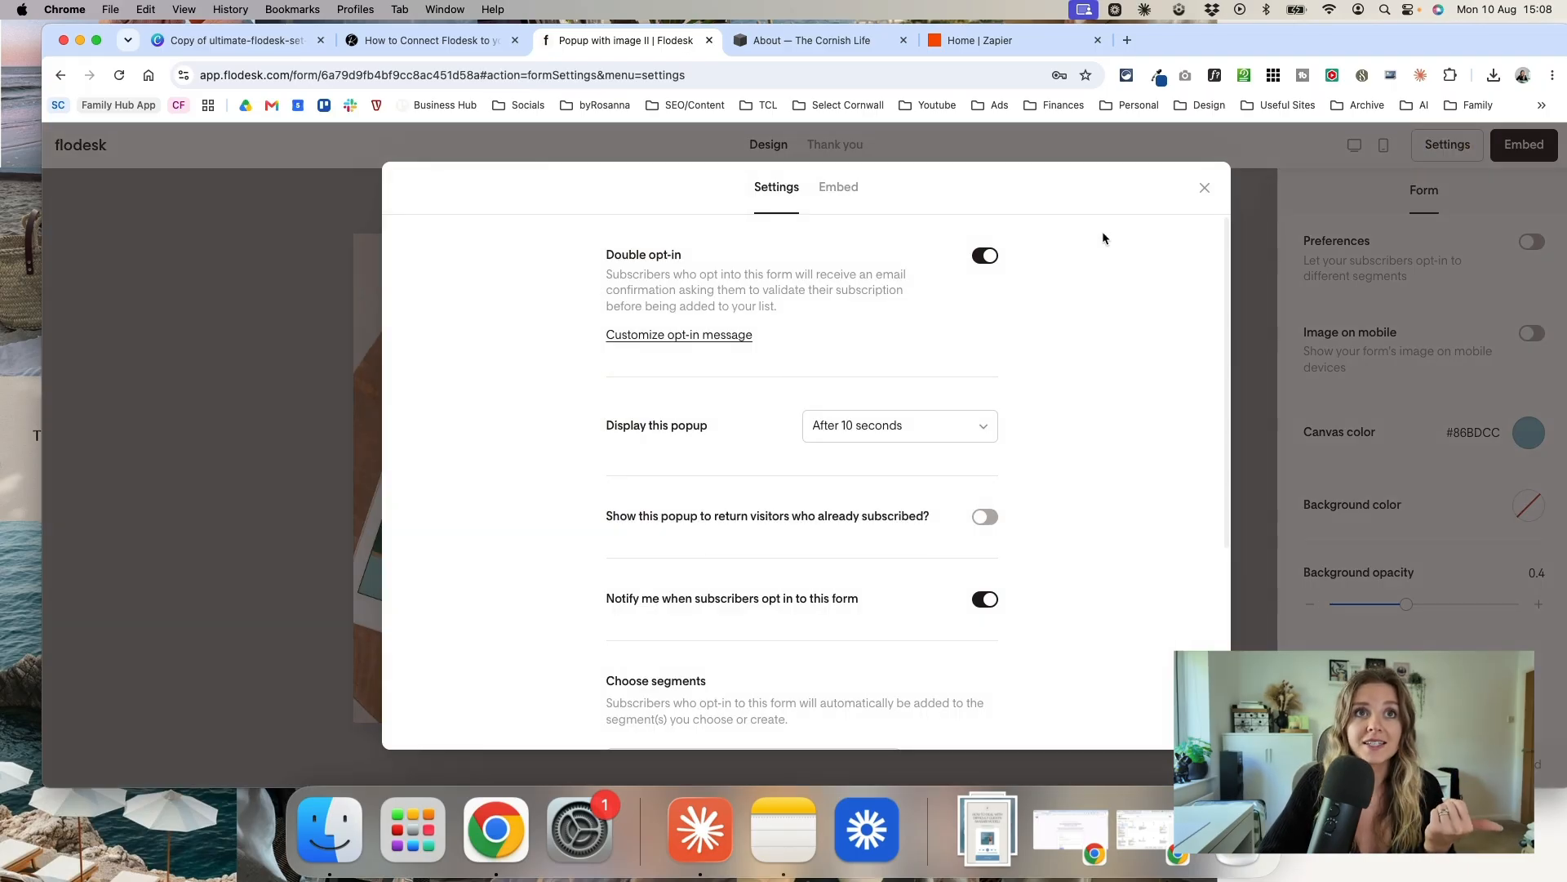
{"action": "left_click", "coordinate": [1205, 189]}
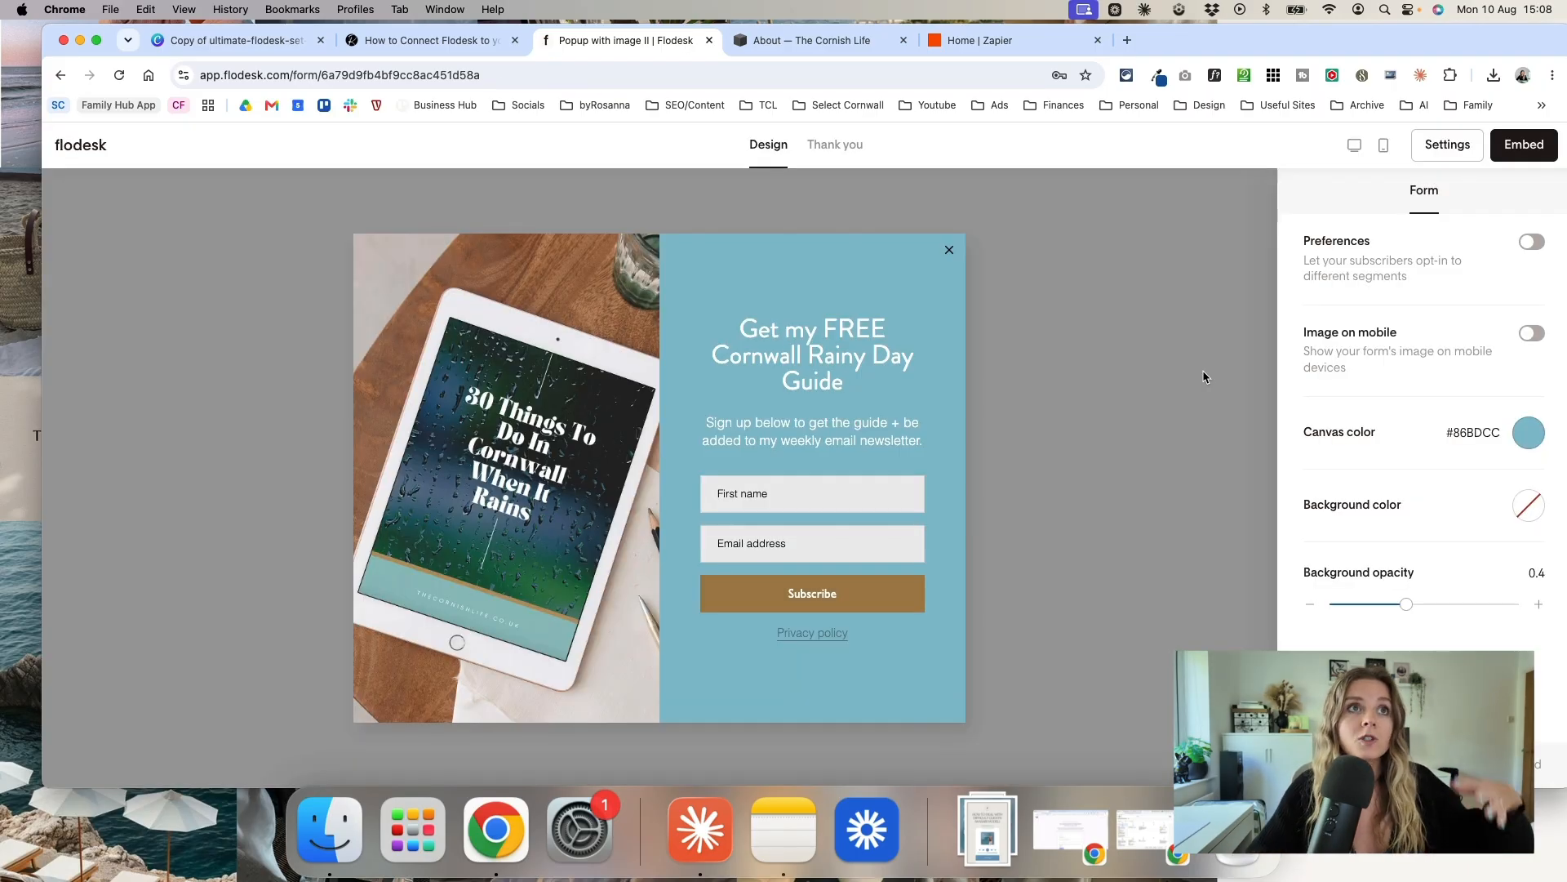
Step: Switch to Squarespace and examine the Journal blog's page header and post blog item code injection settings
{"action": "left_click", "coordinate": [849, 44]}
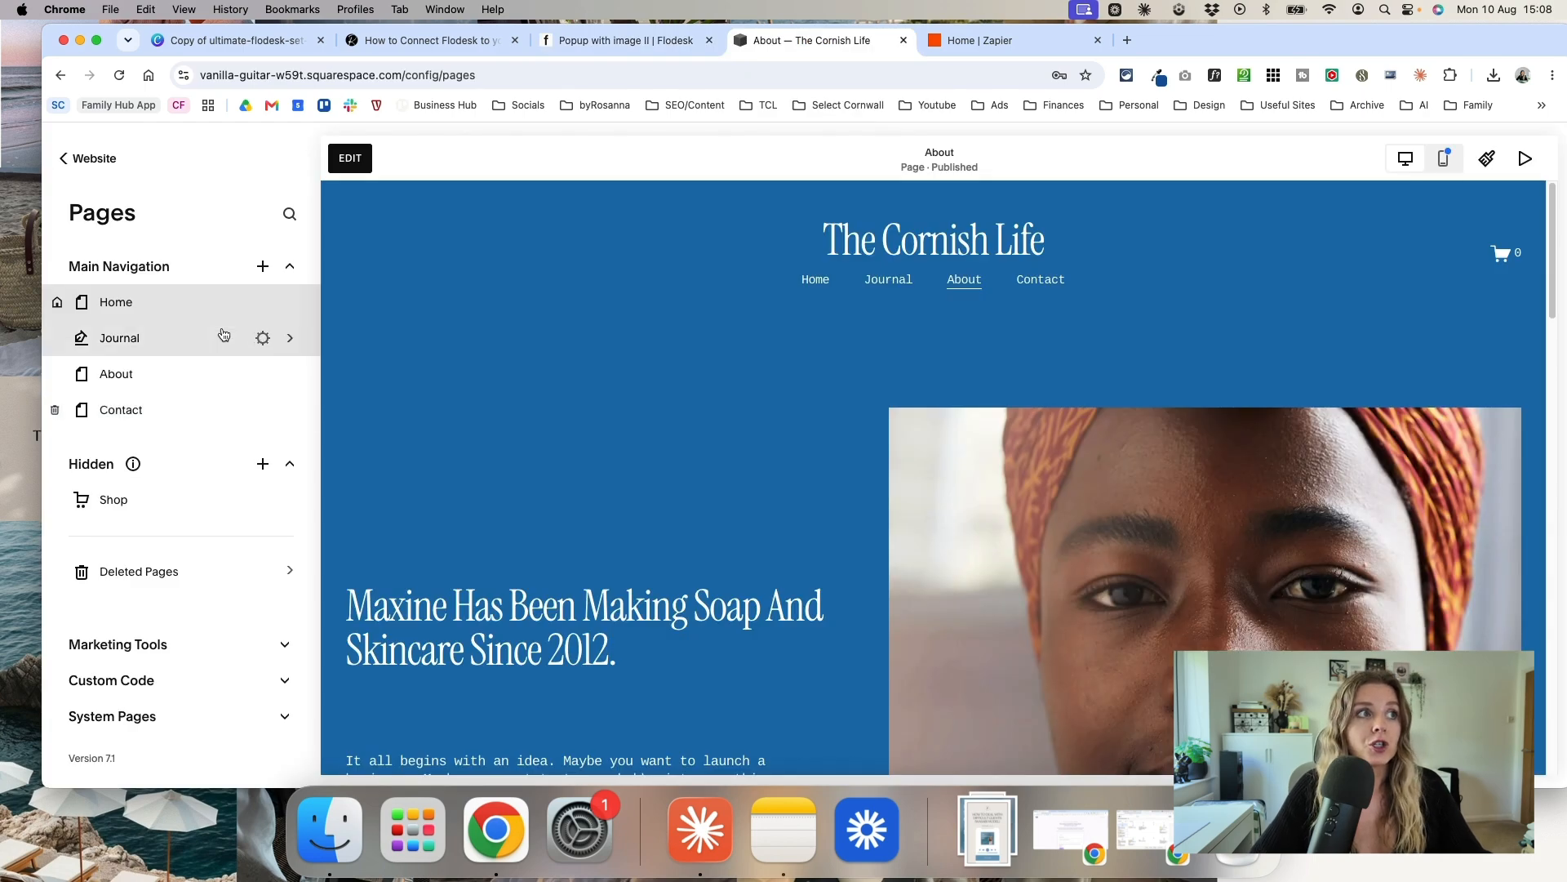
{"action": "left_click", "coordinate": [156, 340]}
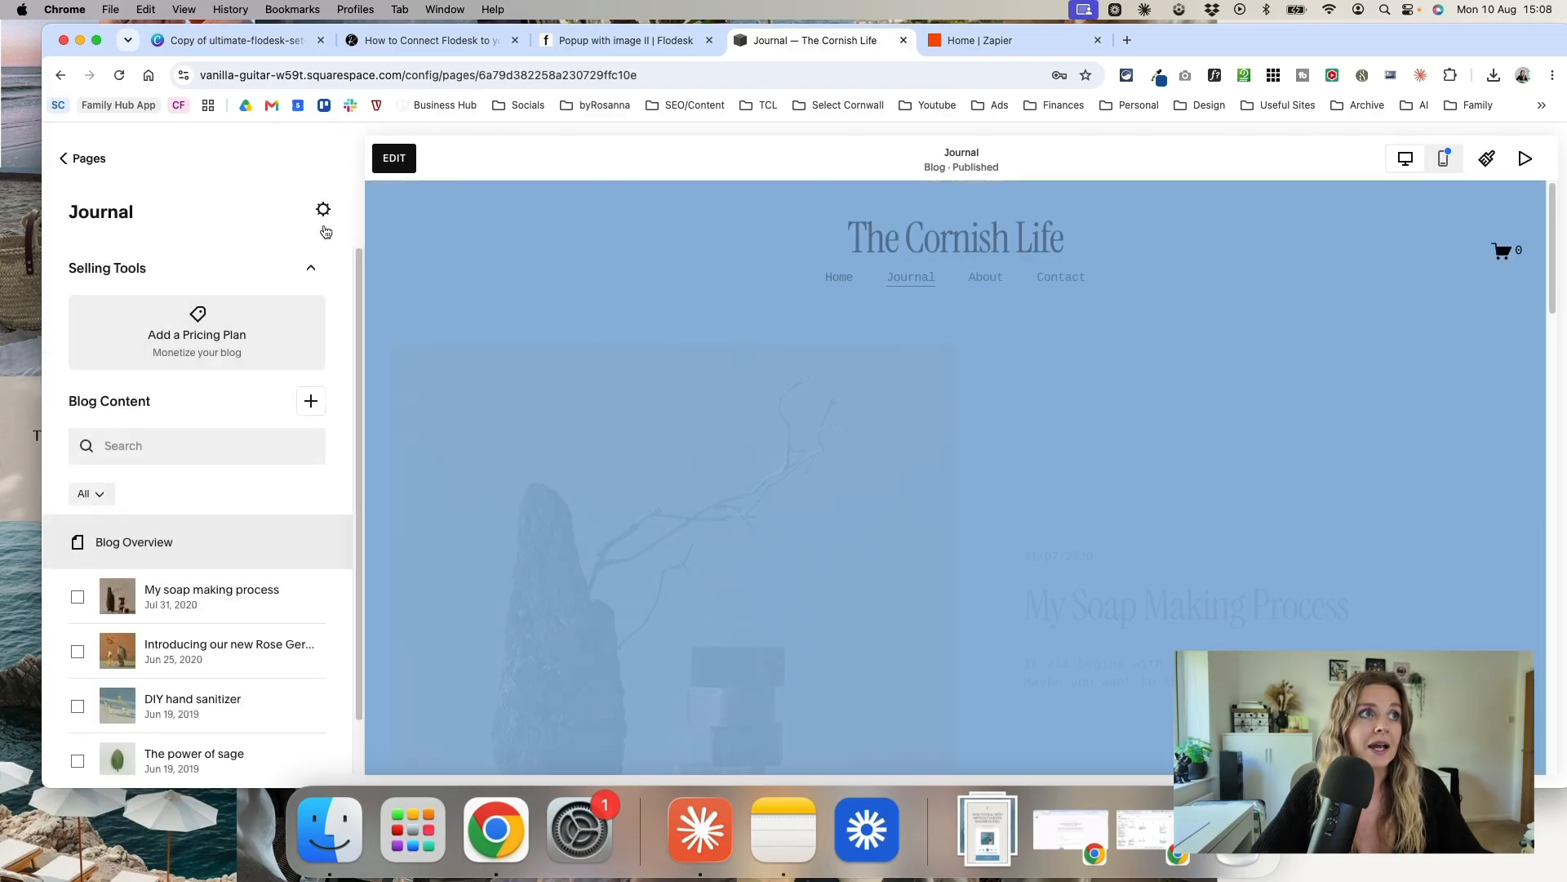
{"action": "left_click", "coordinate": [323, 209]}
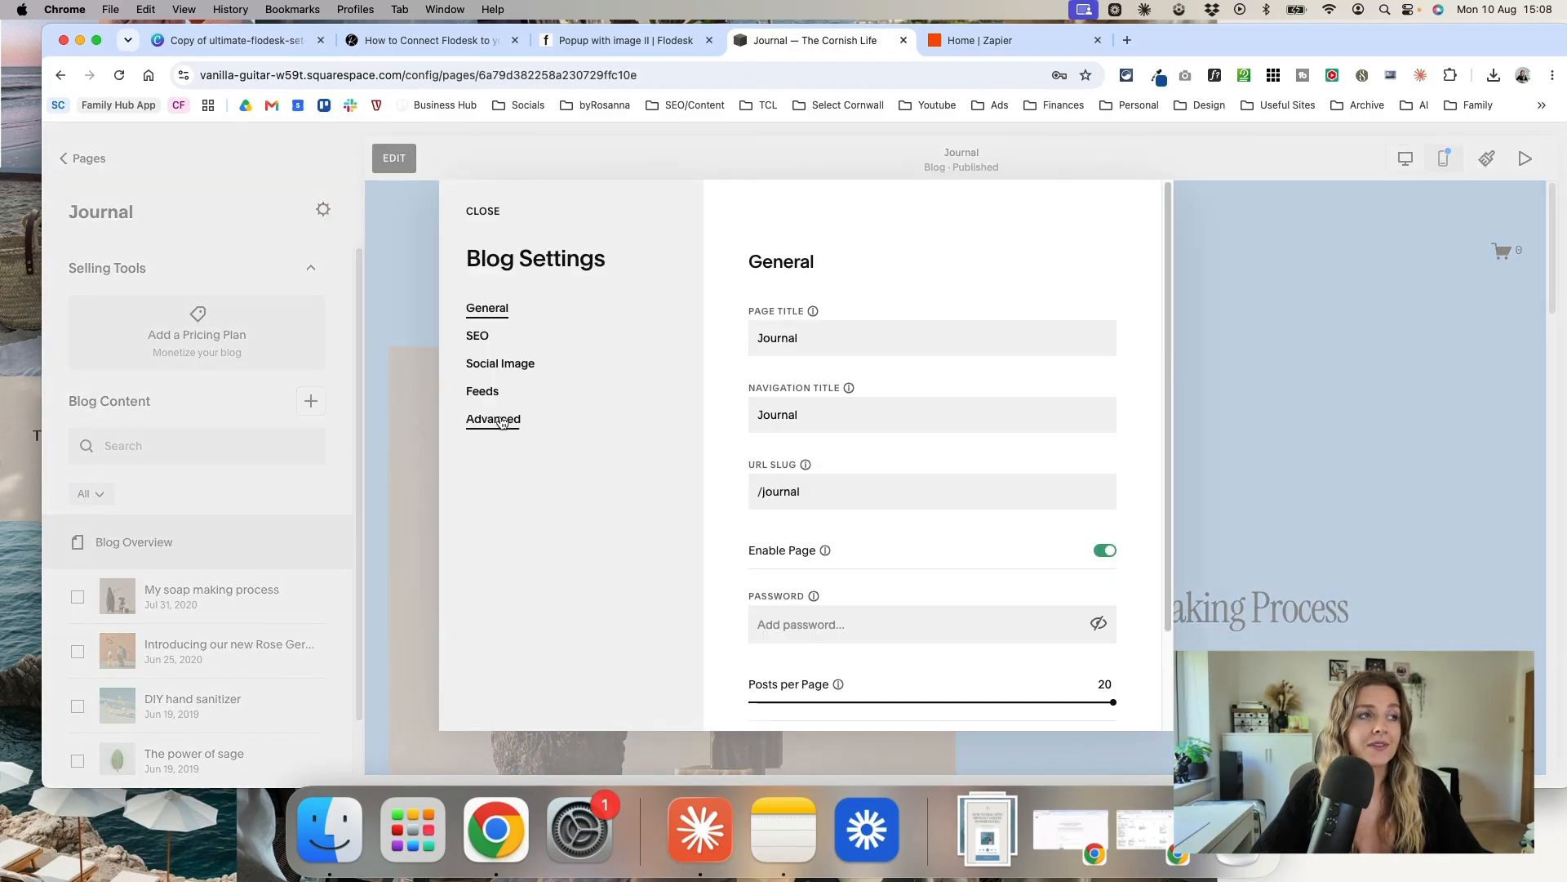
{"action": "left_click", "coordinate": [500, 425]}
{"action": "left_click", "coordinate": [816, 396]}
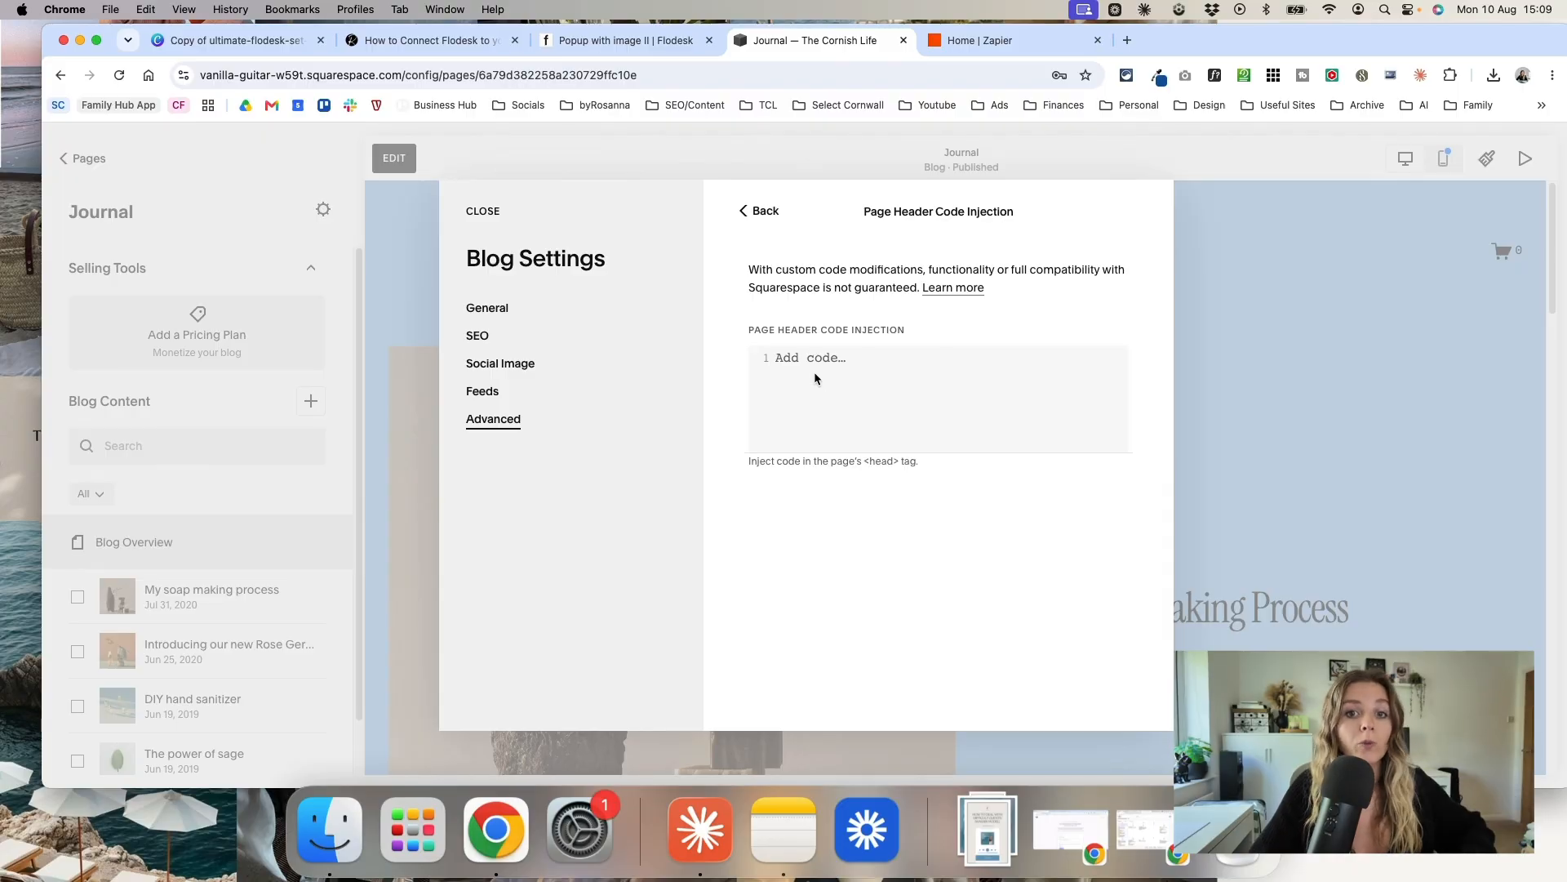
{"action": "left_click", "coordinate": [759, 213]}
{"action": "left_click", "coordinate": [843, 435]}
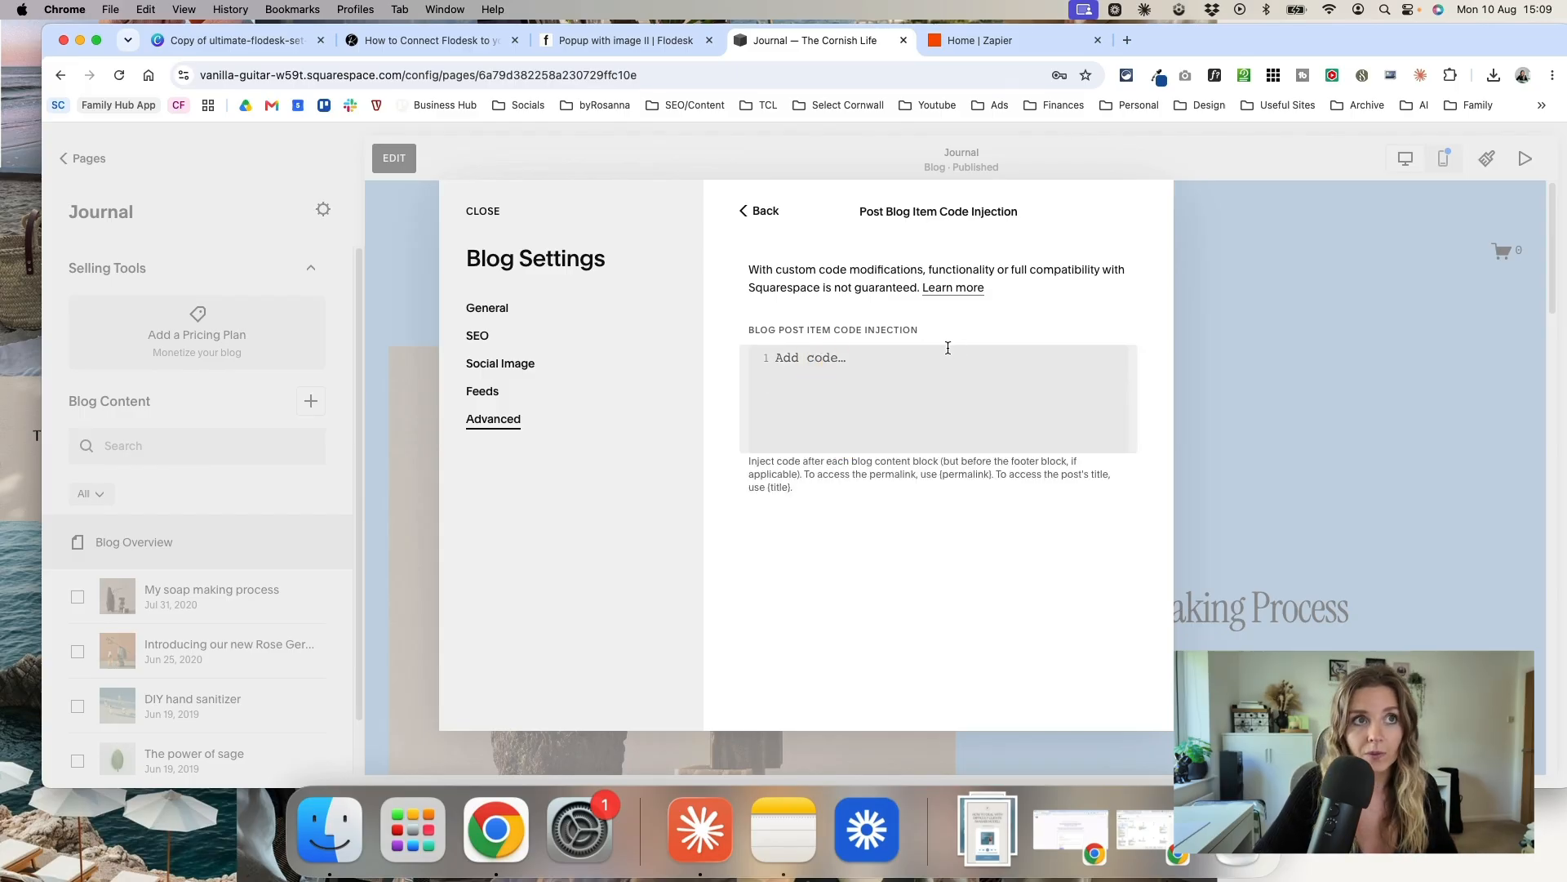
{"action": "left_click", "coordinate": [423, 338]}
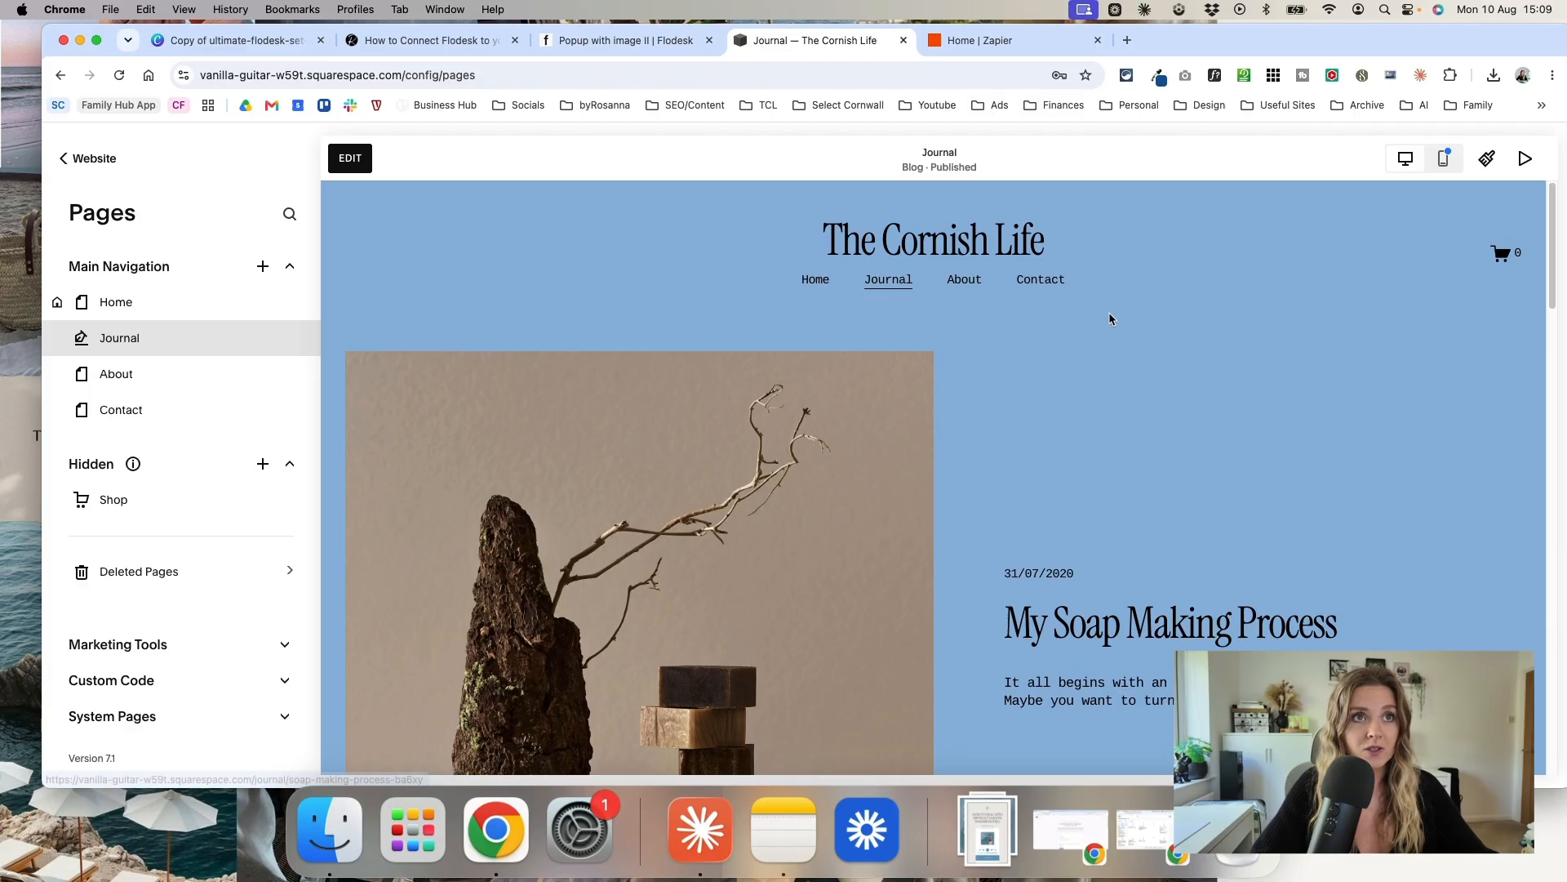
Step: Examine the form on the Squarespace Contact page and switch to Flodesk to view the Audience subscribers list
{"action": "left_click", "coordinate": [1036, 279]}
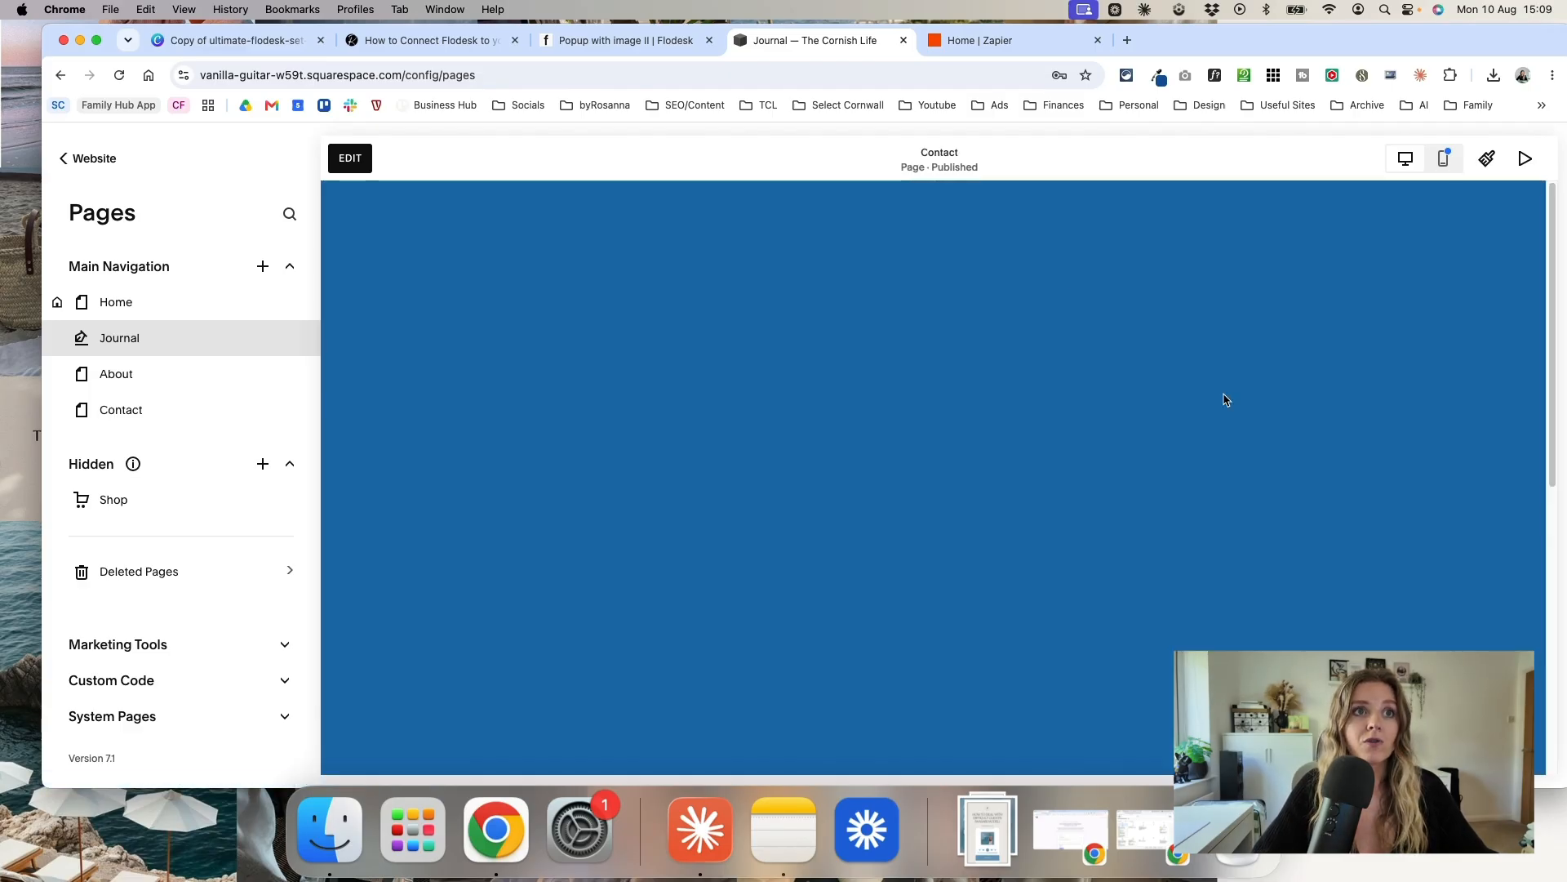
{"action": "scroll", "coordinate": [1224, 399], "scroll_direction": "down", "scroll_amount": 5}
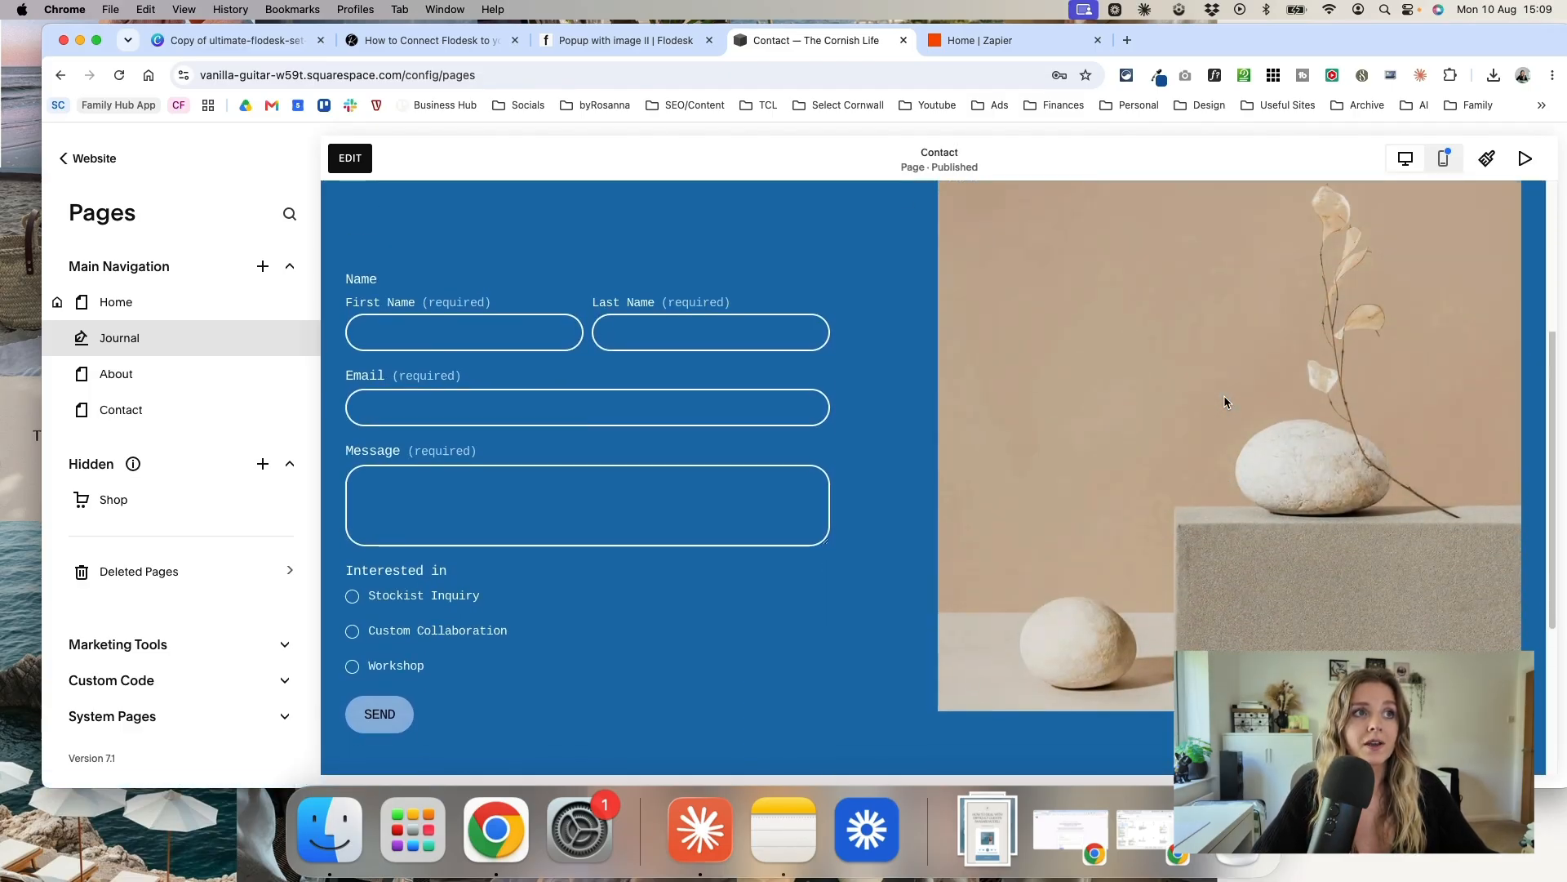
{"action": "scroll", "coordinate": [1223, 395], "scroll_direction": "up", "scroll_amount": 1}
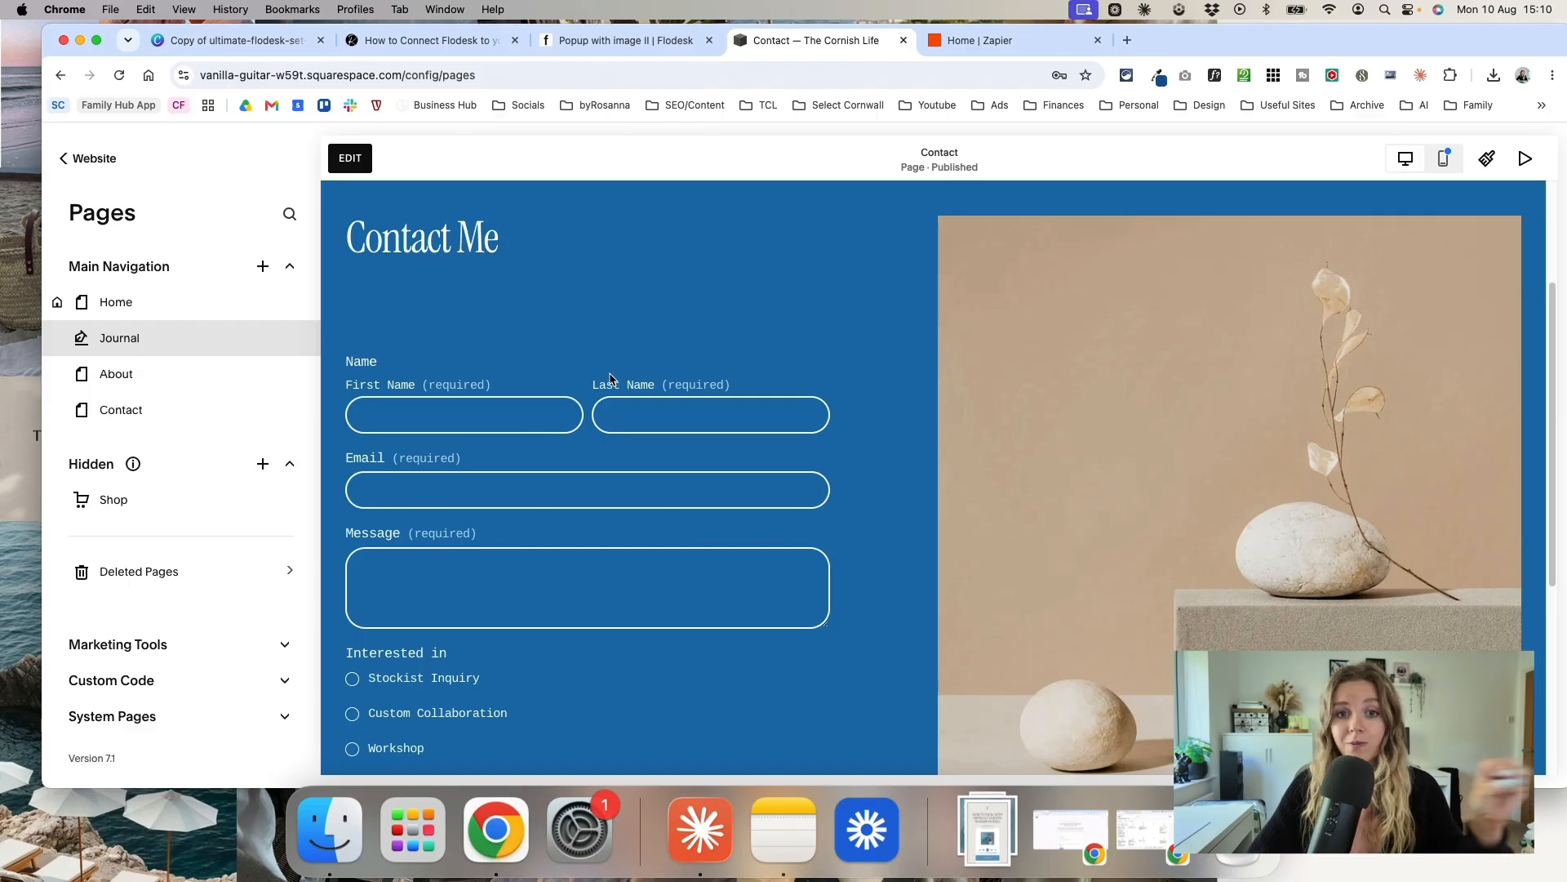
{"action": "left_click", "coordinate": [621, 42]}
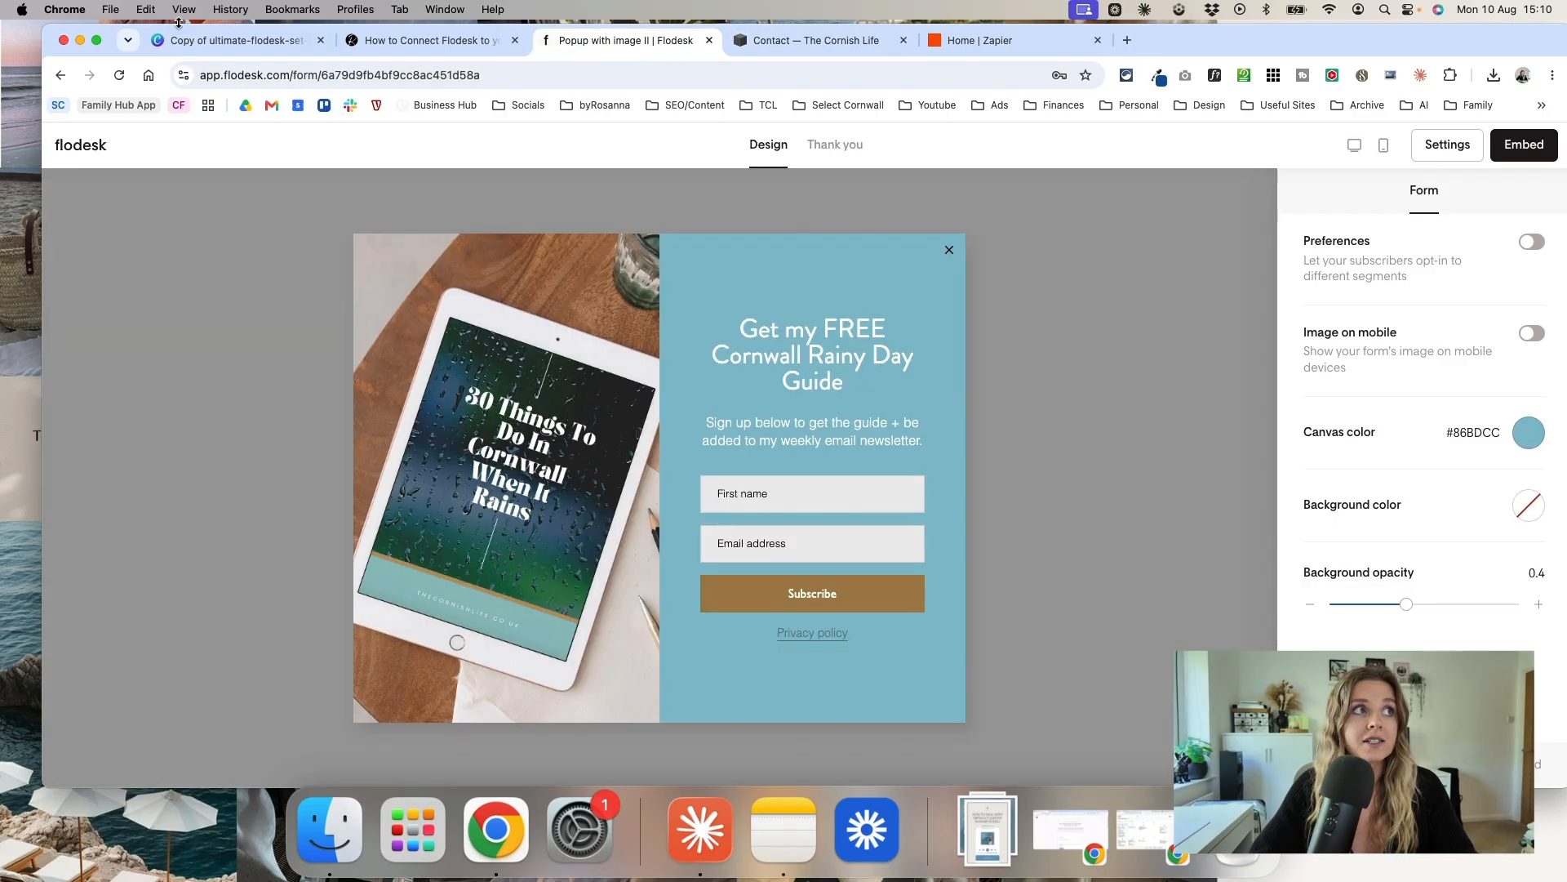
{"action": "left_click", "coordinate": [82, 147]}
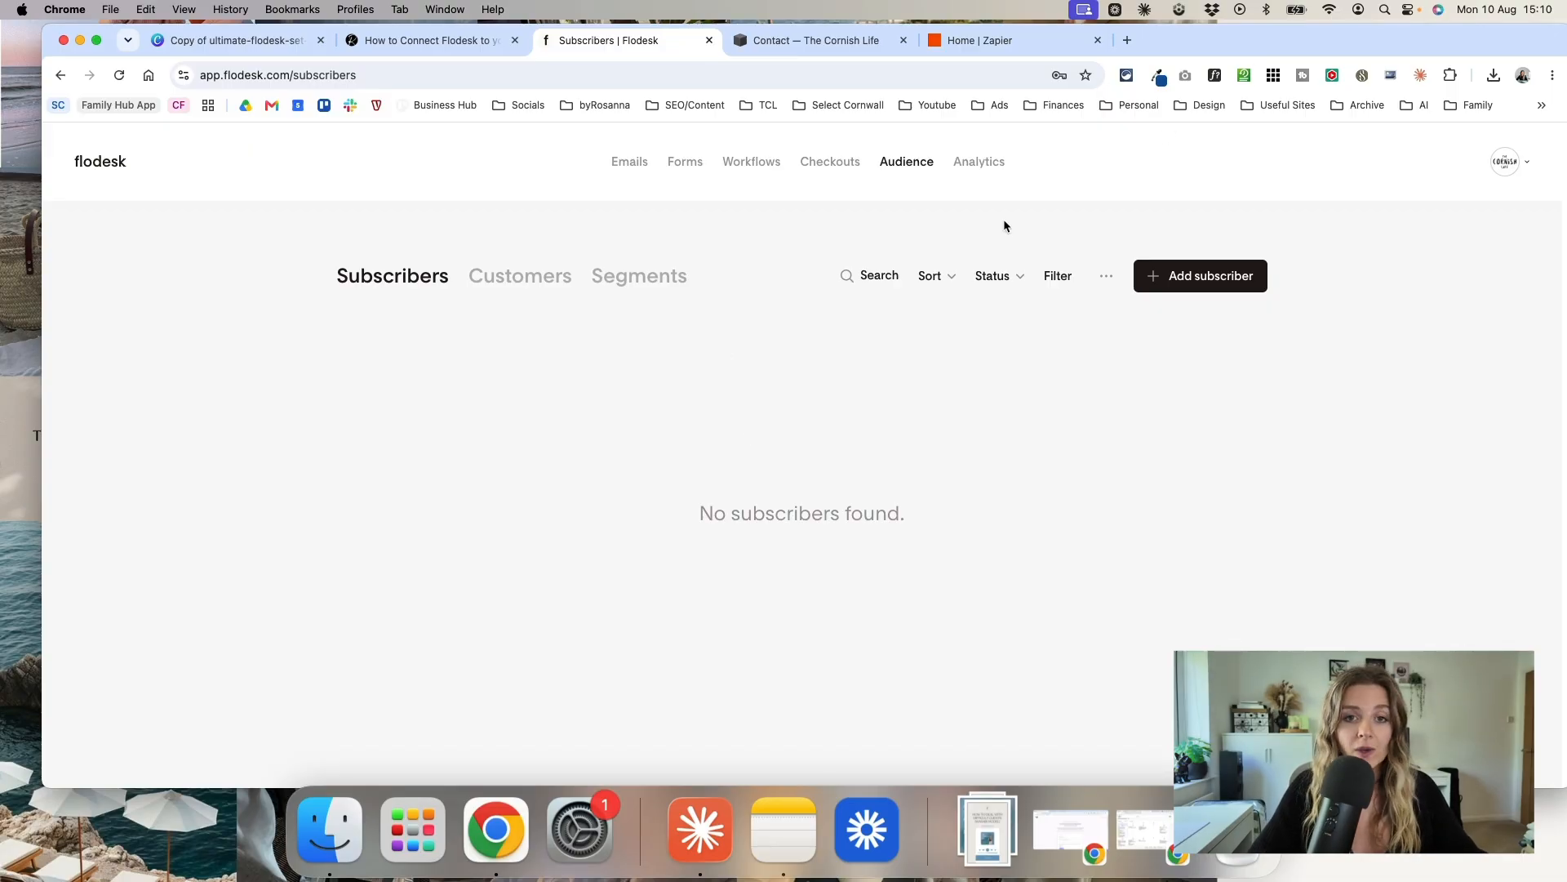
Step: Switch to Zapier and create a new Zap workflow
{"action": "left_click", "coordinate": [1016, 45]}
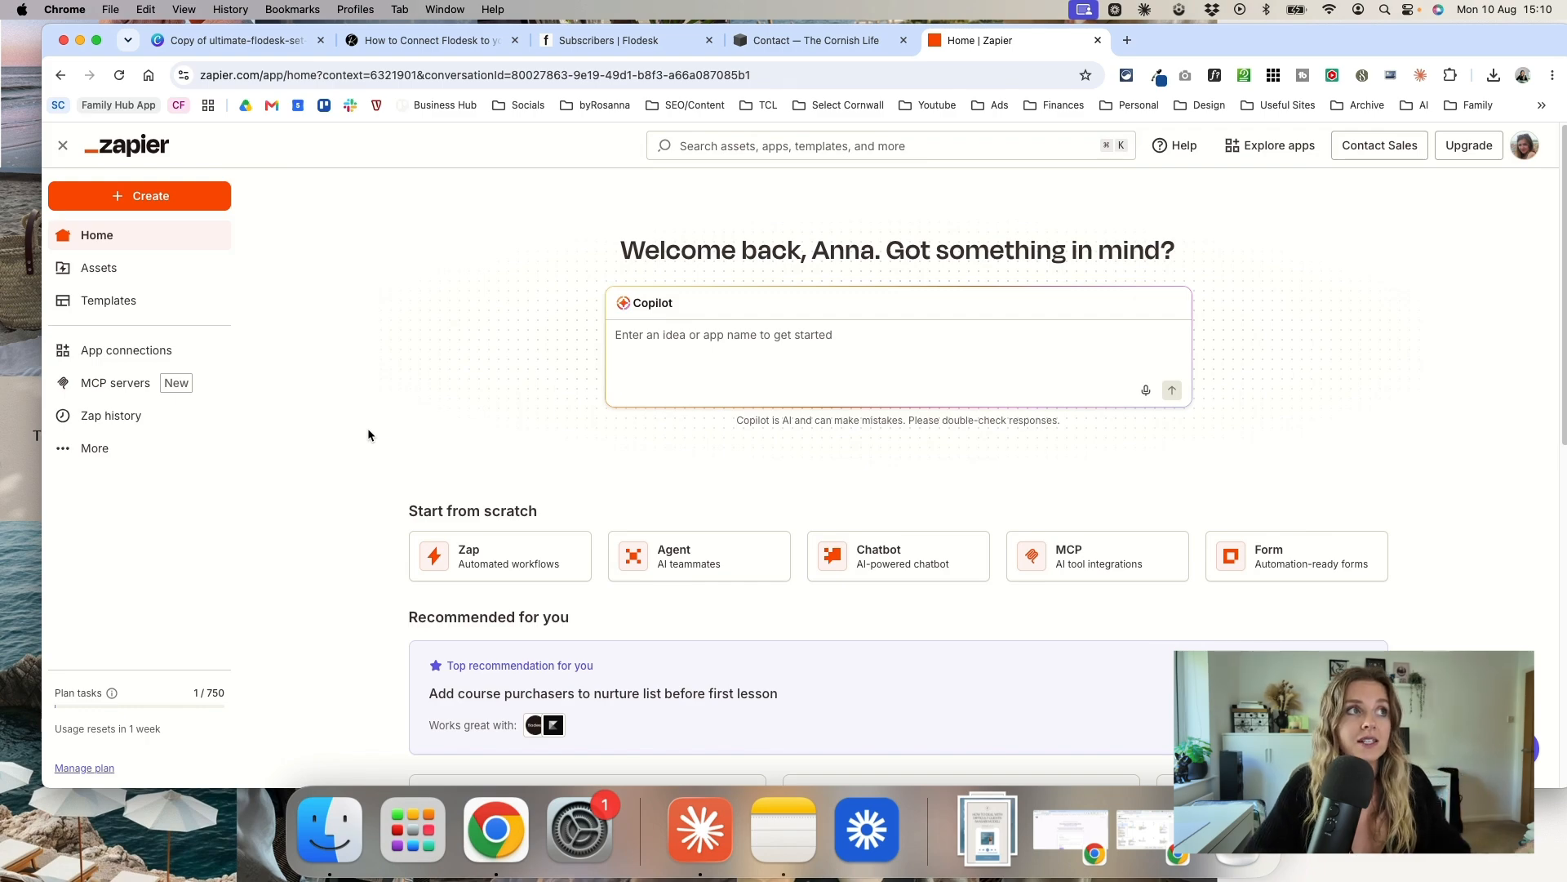
{"action": "left_click", "coordinate": [159, 197]}
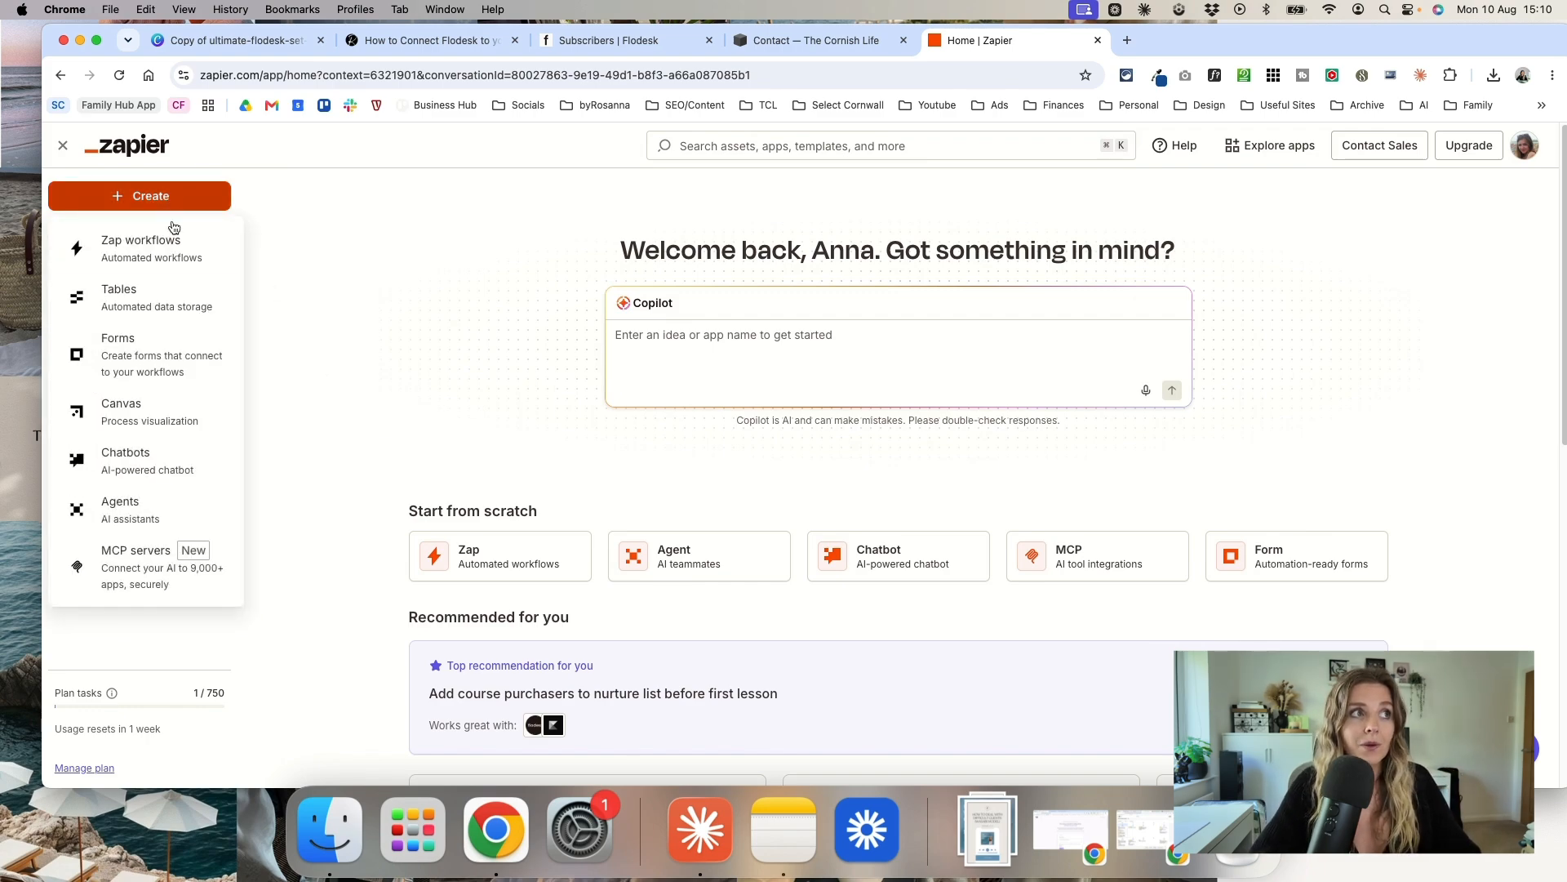
{"action": "left_click", "coordinate": [177, 259]}
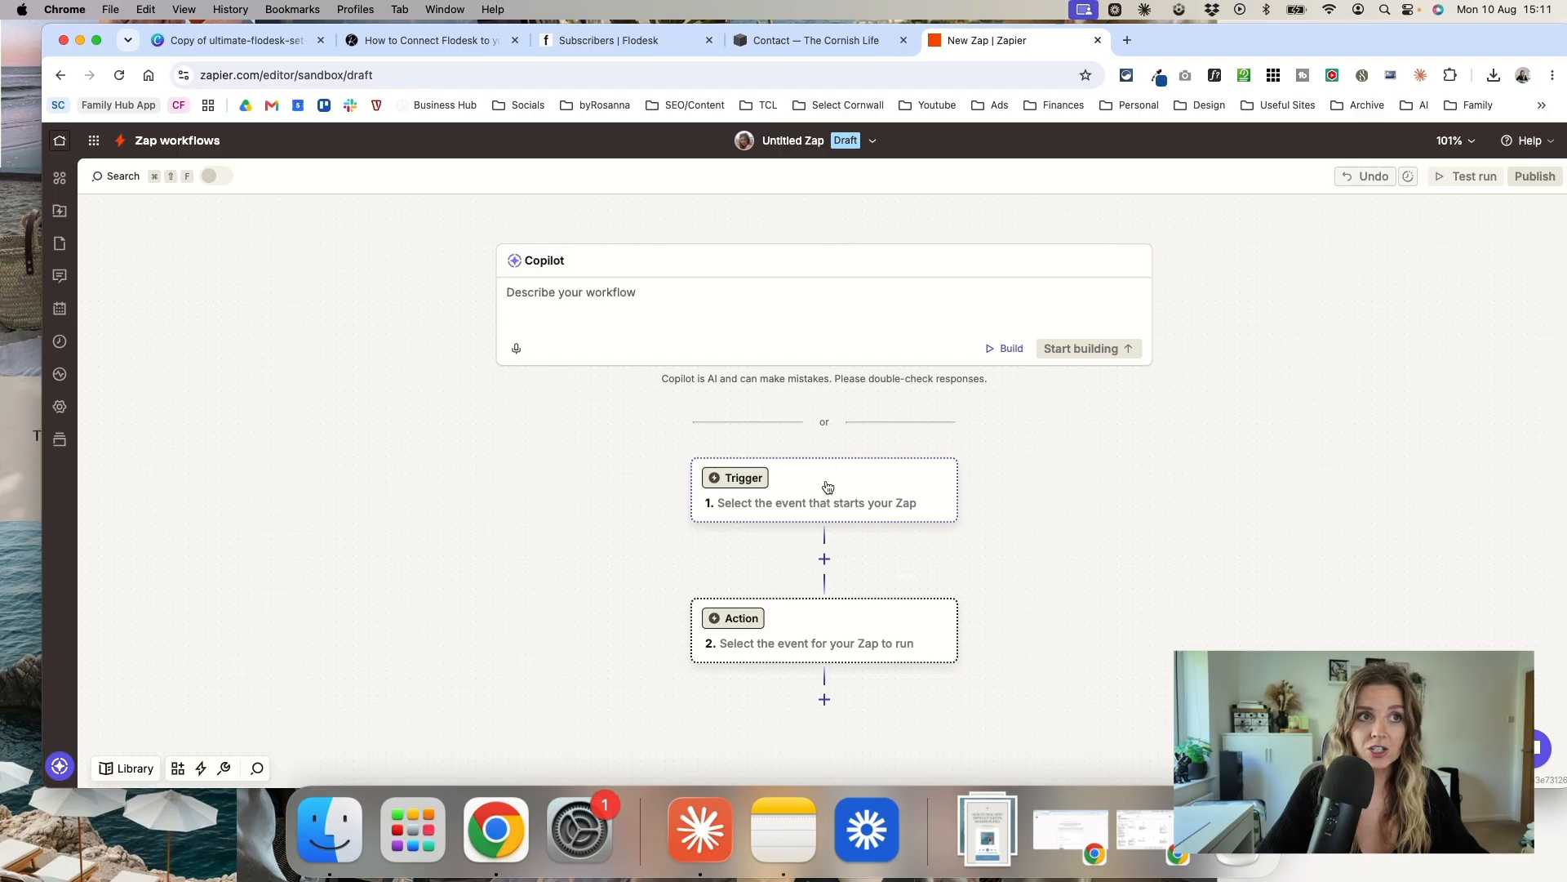
Step: Set the Zap's trigger app to Squarespace Forms with the New Form Submission event
{"action": "left_click", "coordinate": [825, 492]}
{"action": "left_click", "coordinate": [833, 496]}
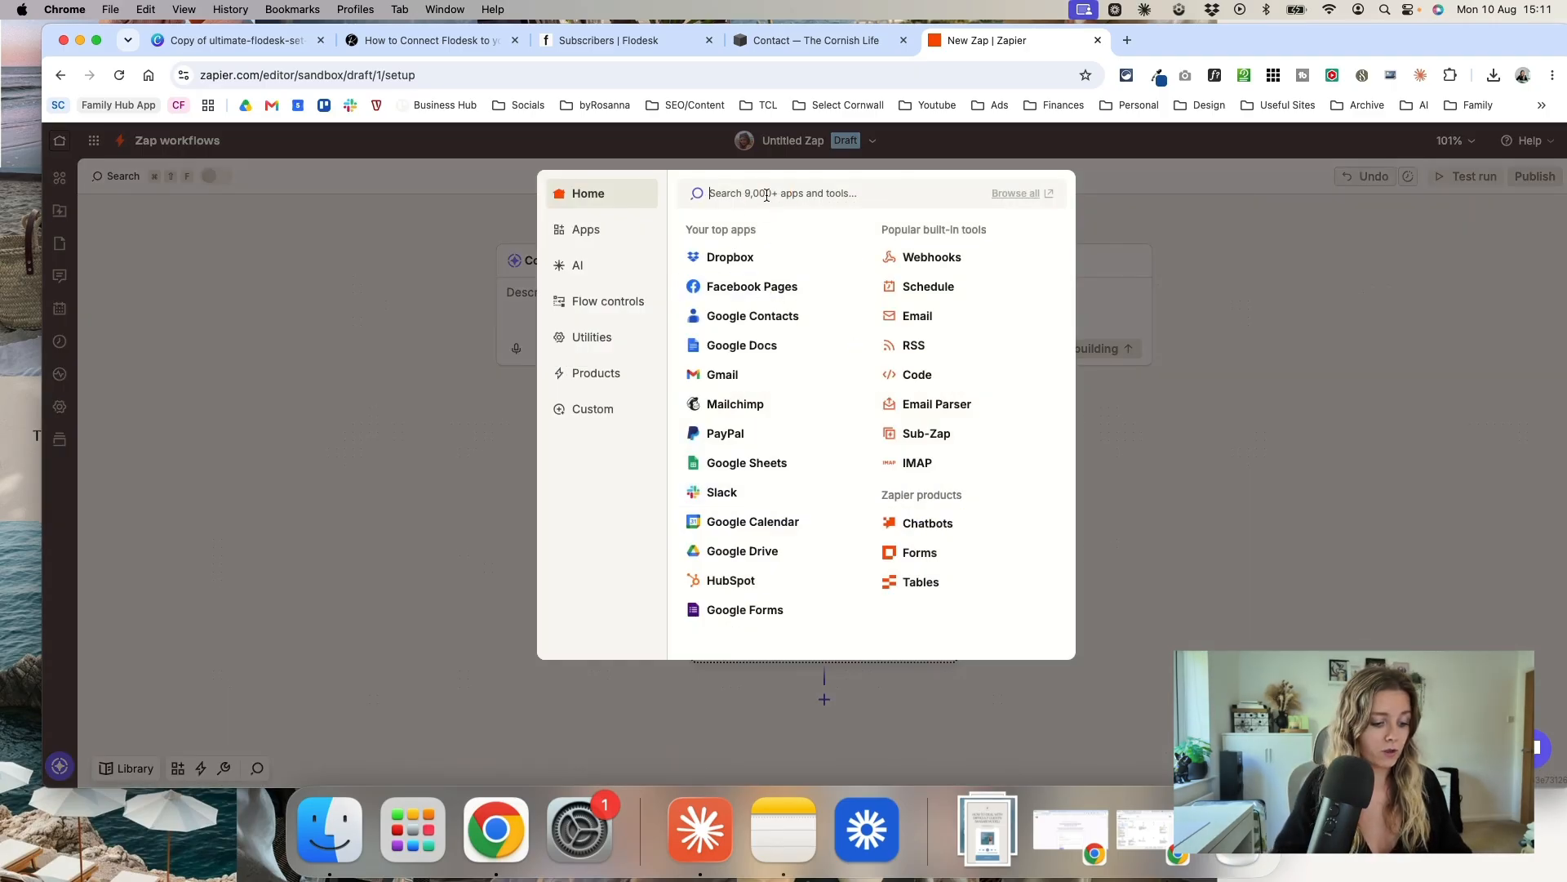
{"action": "type", "text": "squares"}
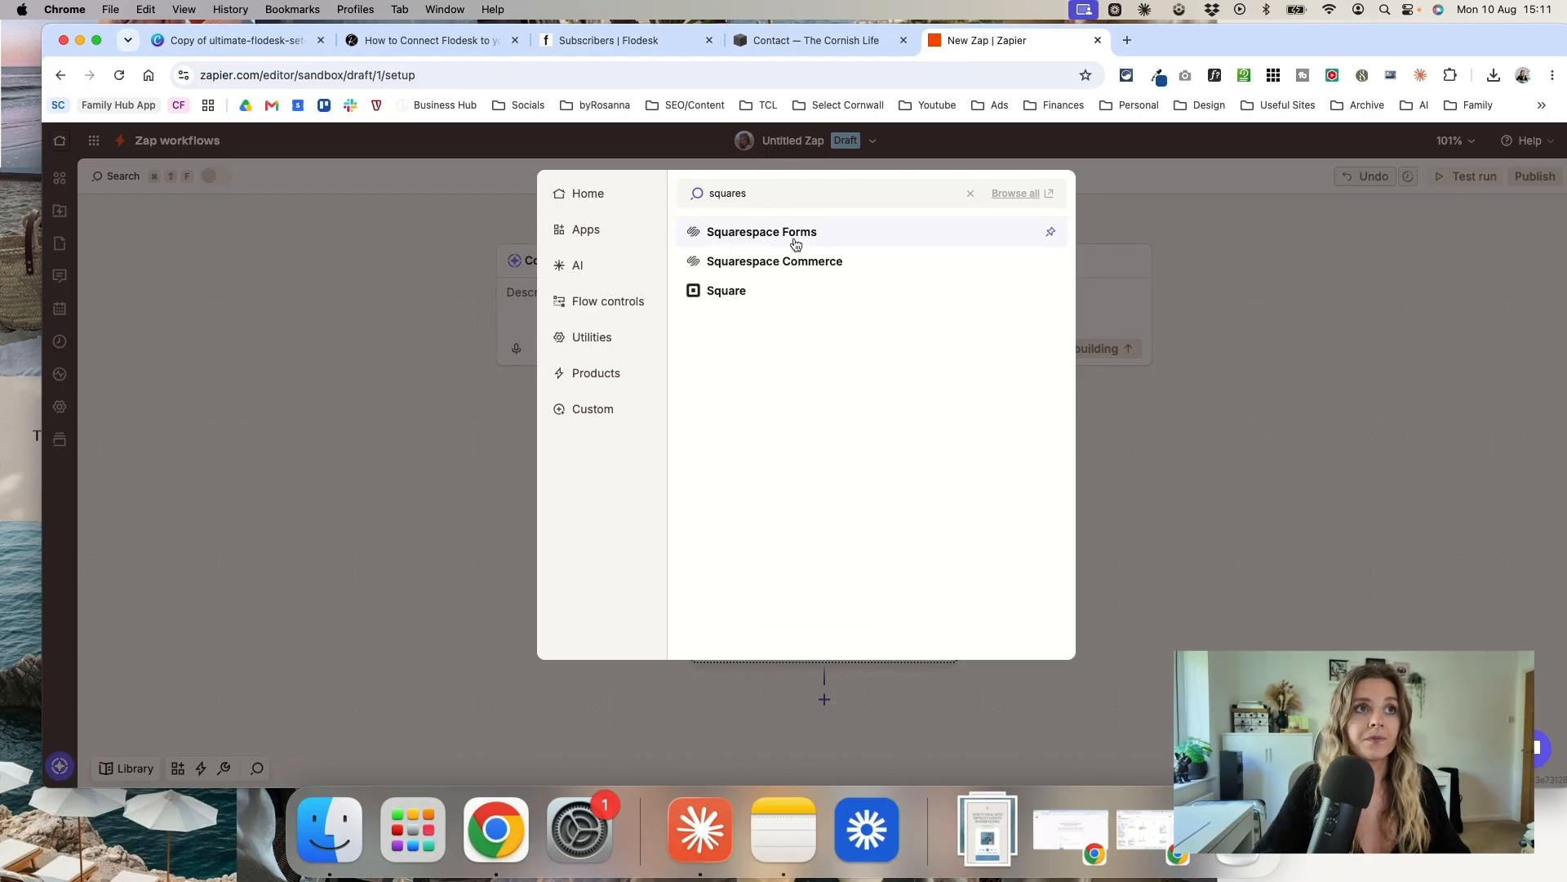
{"action": "left_click", "coordinate": [772, 232]}
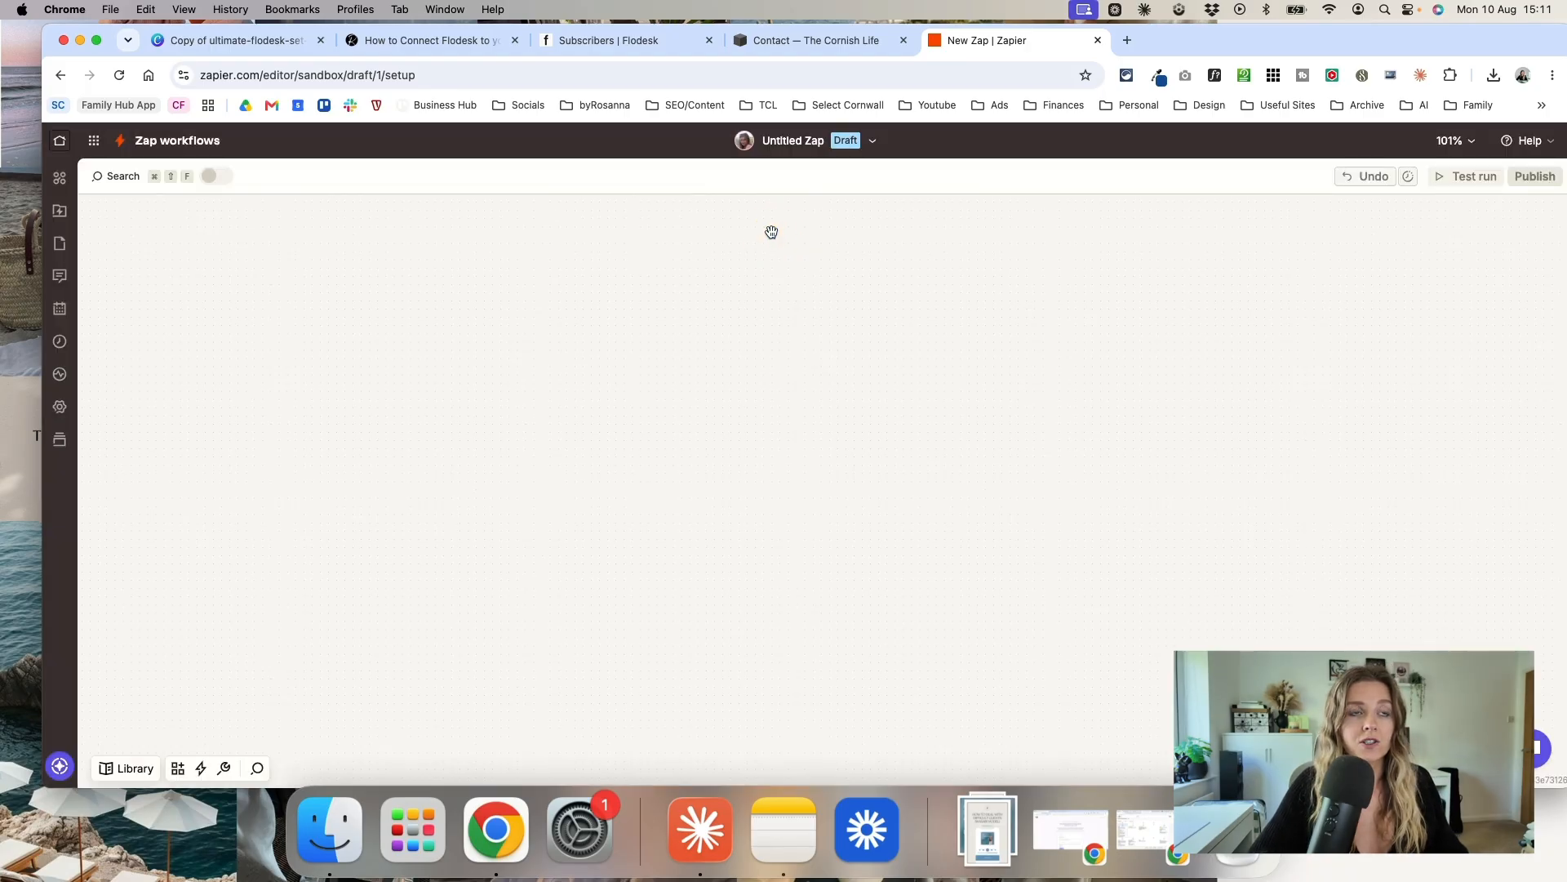
{"action": "left_click", "coordinate": [1308, 408]}
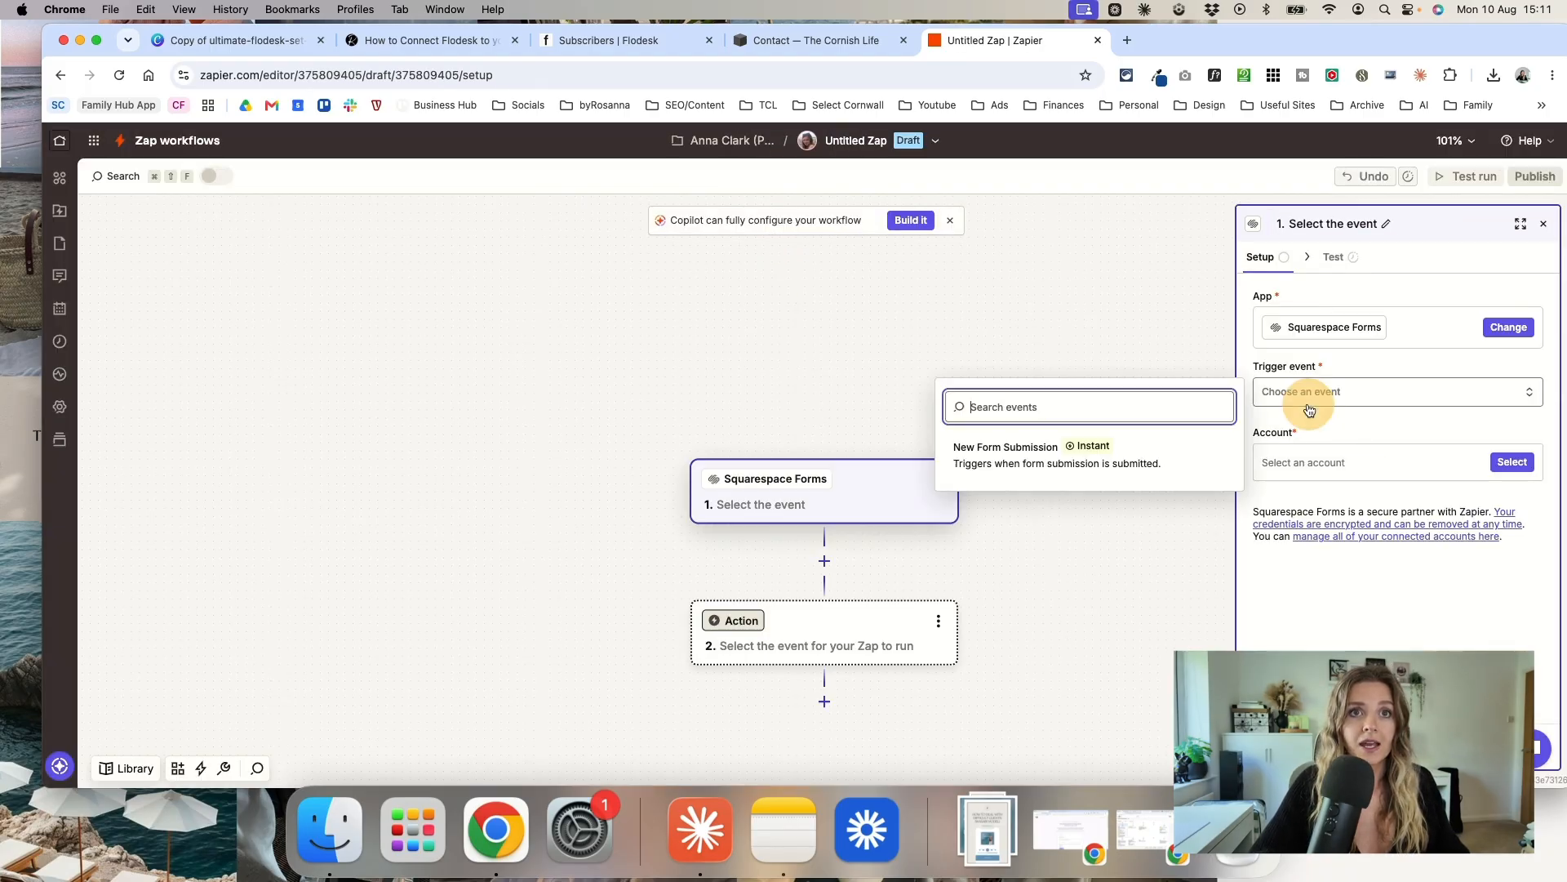
{"action": "left_click", "coordinate": [1010, 463]}
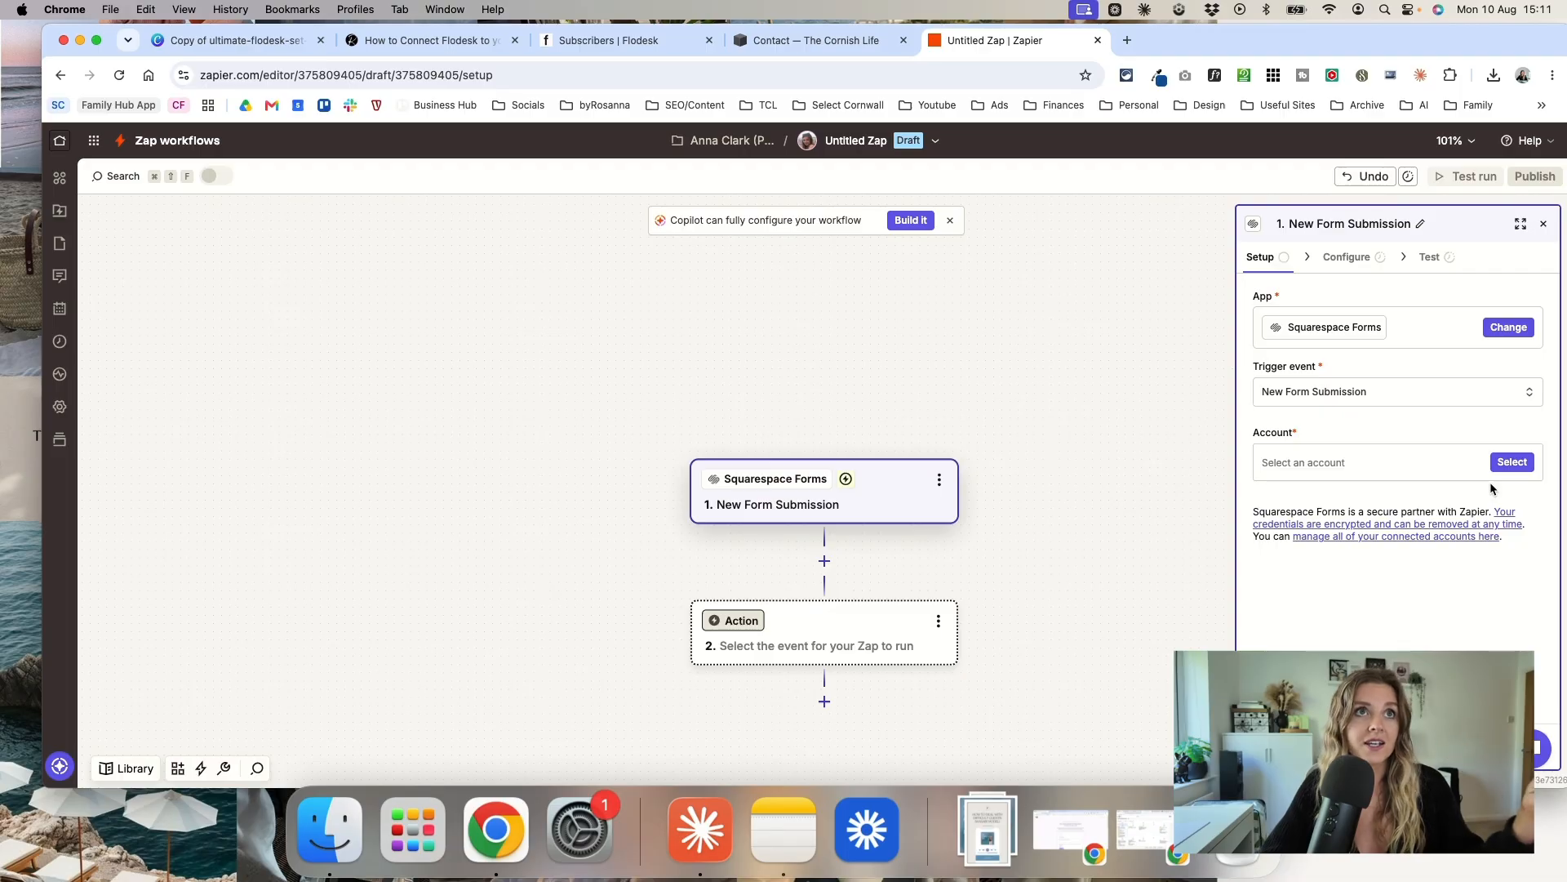
{"action": "left_click", "coordinate": [1511, 463]}
{"action": "left_click", "coordinate": [1083, 612]}
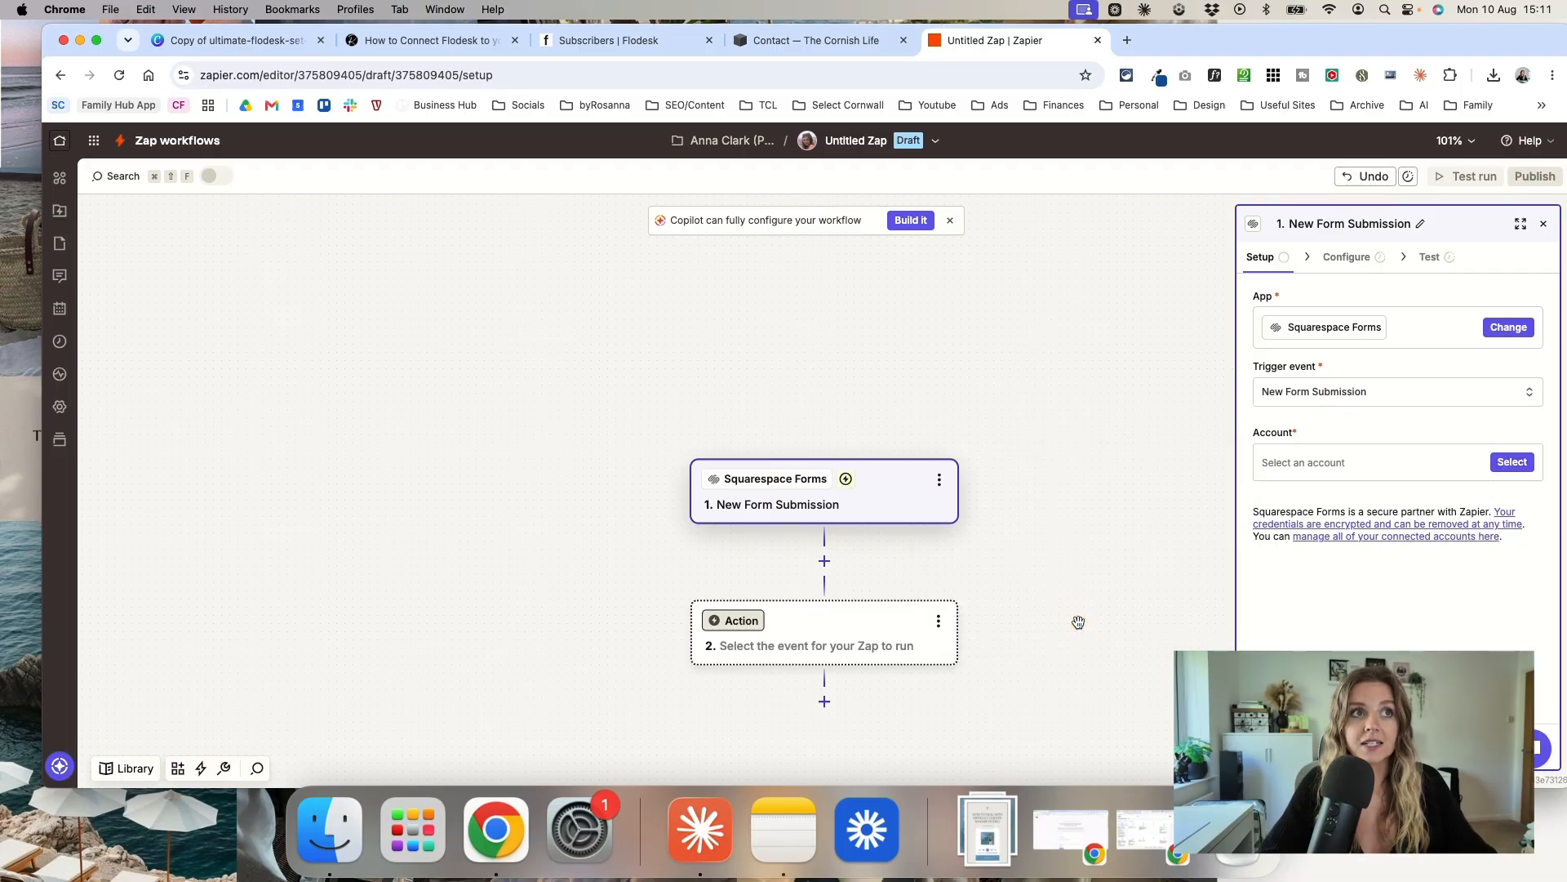
{"action": "left_click", "coordinate": [11, 32]}
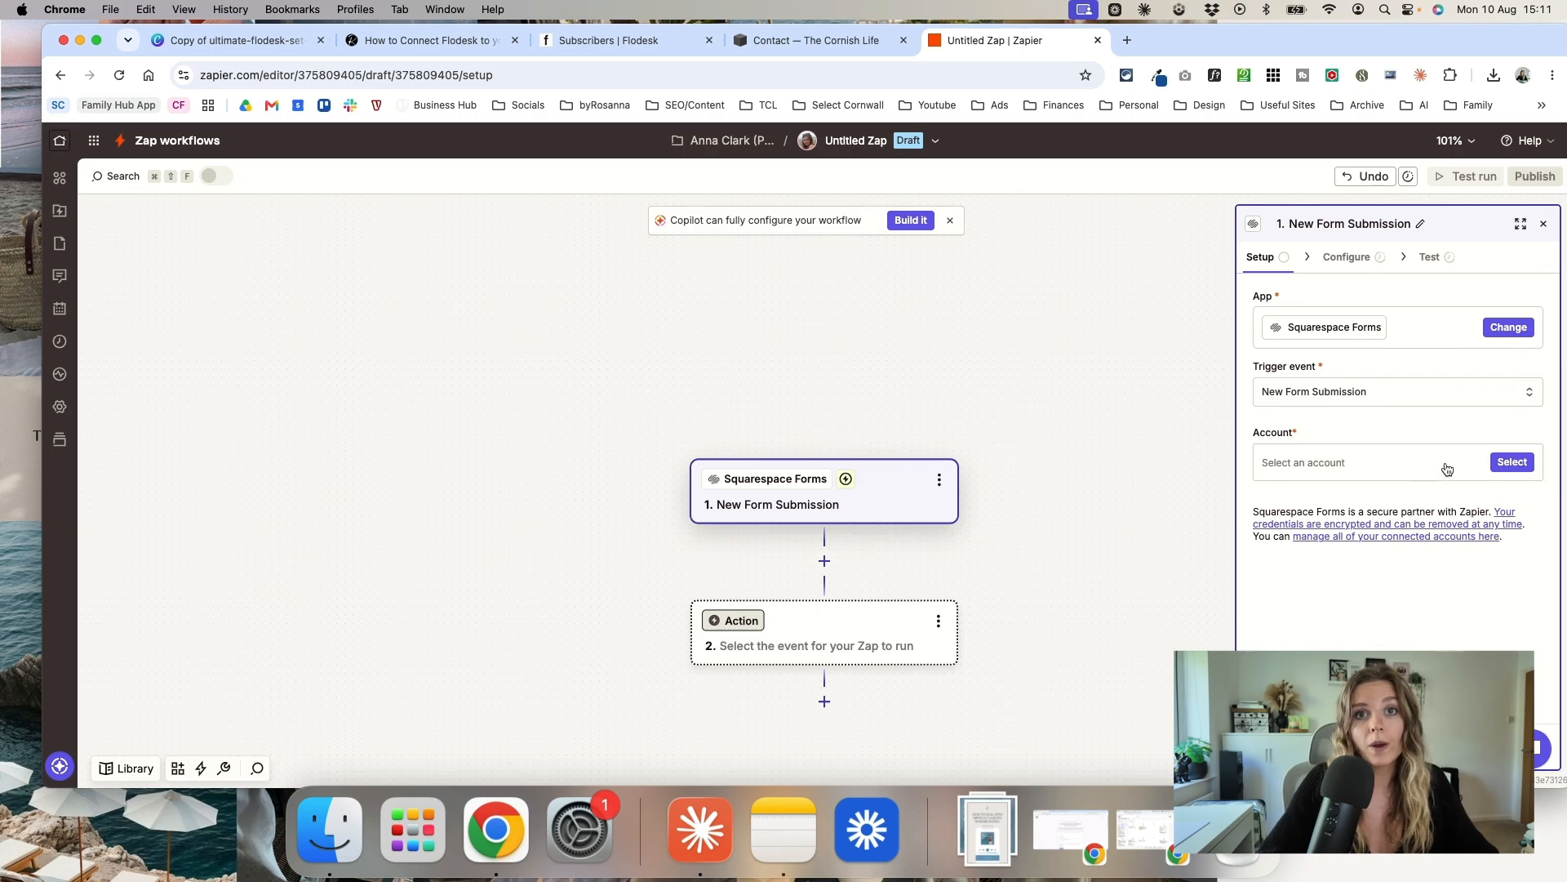
Step: Assign the existing Squarespace byRosanna #2 account to the trigger and continue to its configuration
{"action": "left_click", "coordinate": [1391, 460]}
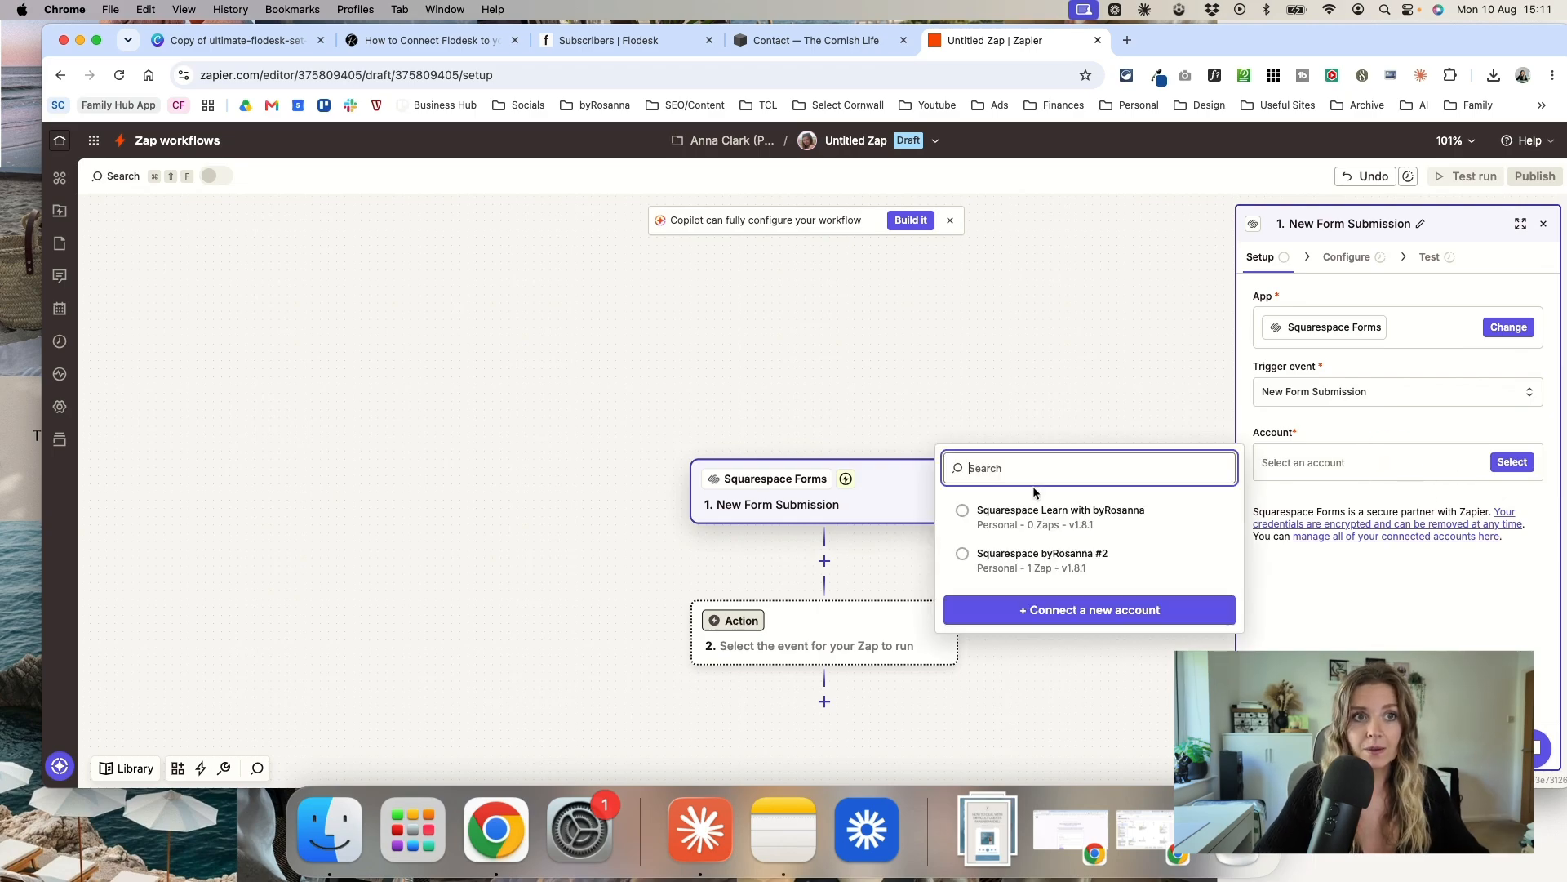
{"action": "left_click", "coordinate": [1041, 555]}
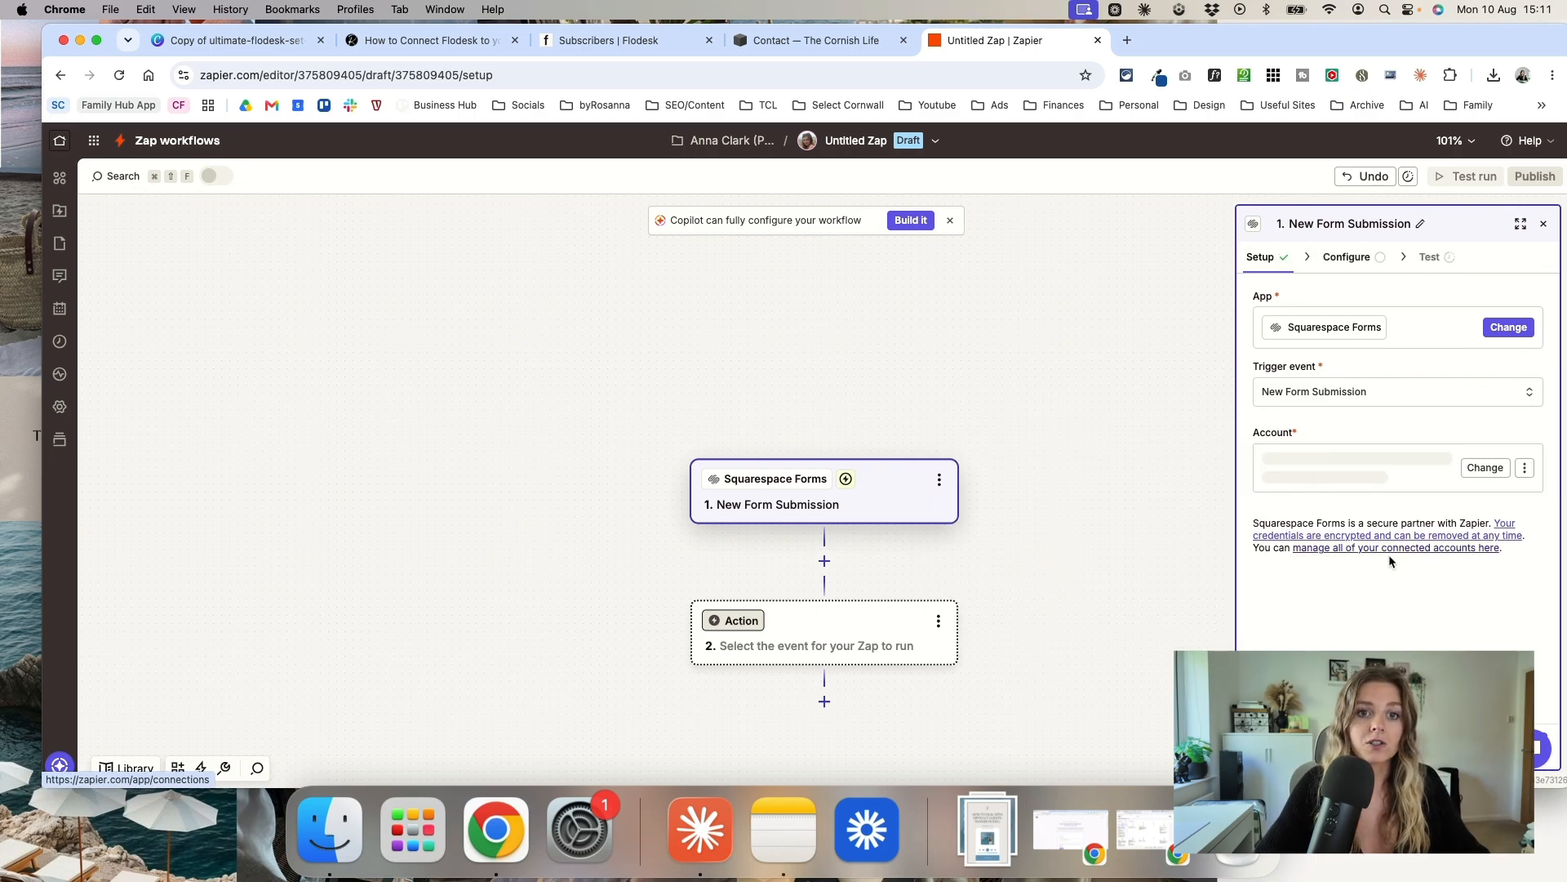
{"action": "left_click", "coordinate": [1389, 532]}
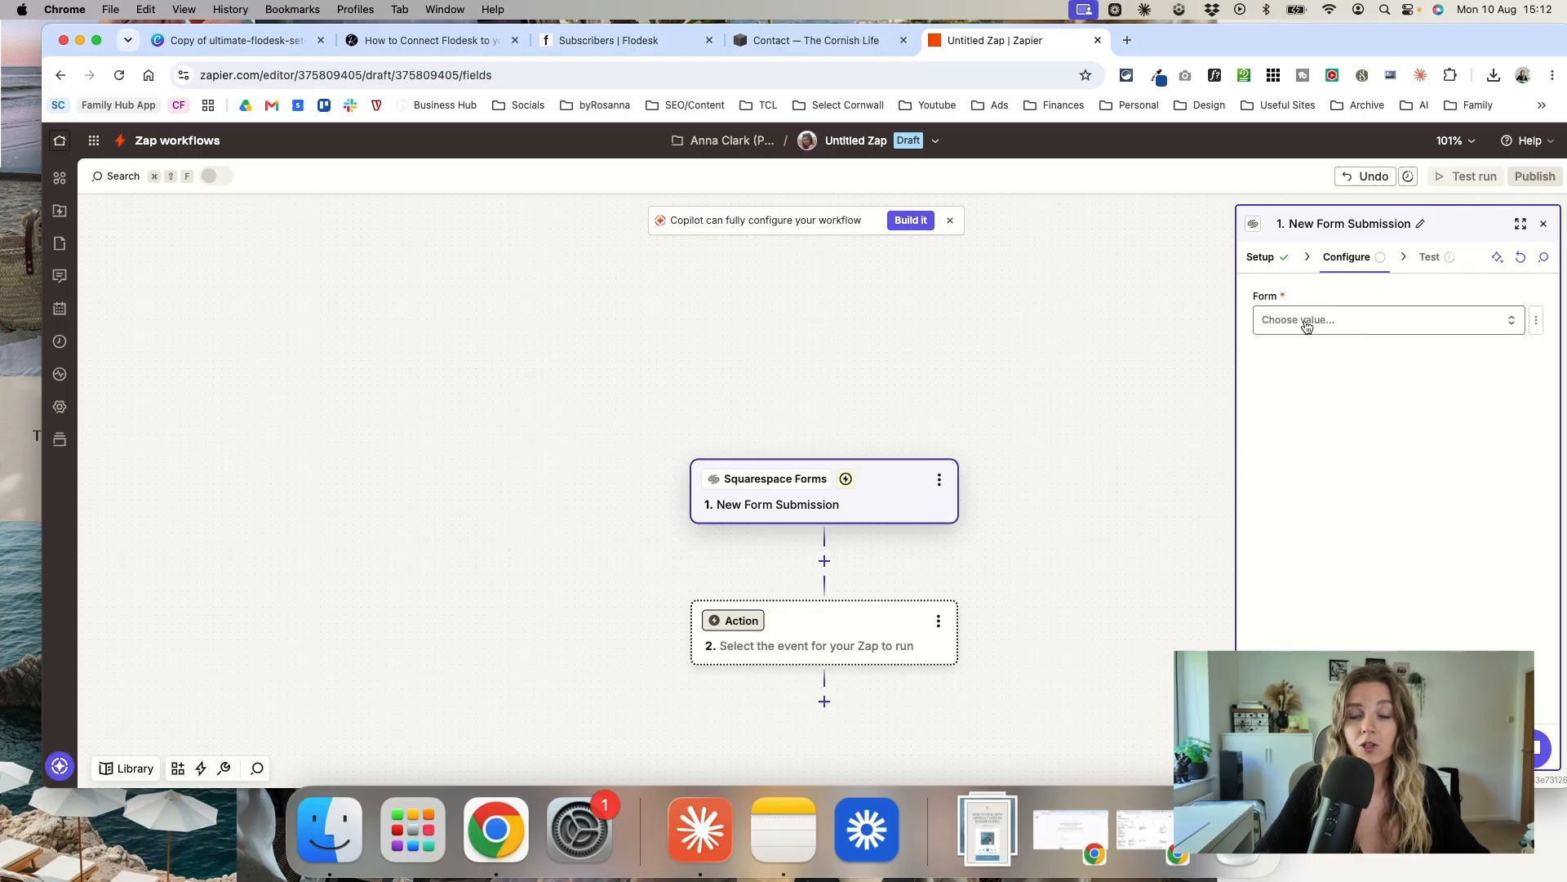
Step: Set the trigger's form to Contact Form and test the trigger, continuing with the Form A record
{"action": "left_click", "coordinate": [1359, 328]}
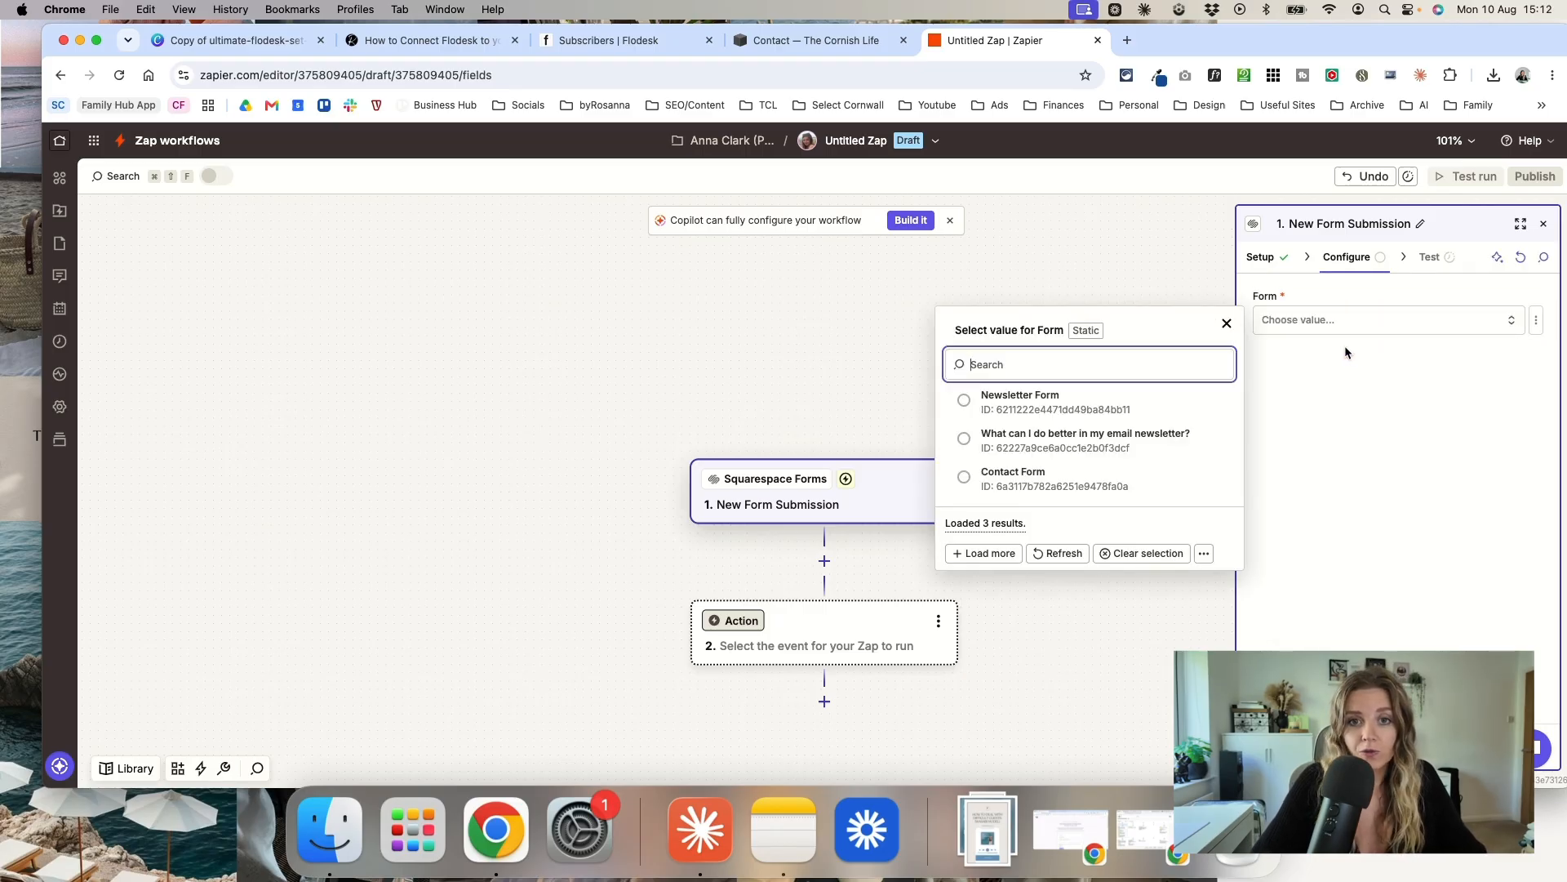
{"action": "left_click", "coordinate": [1002, 482]}
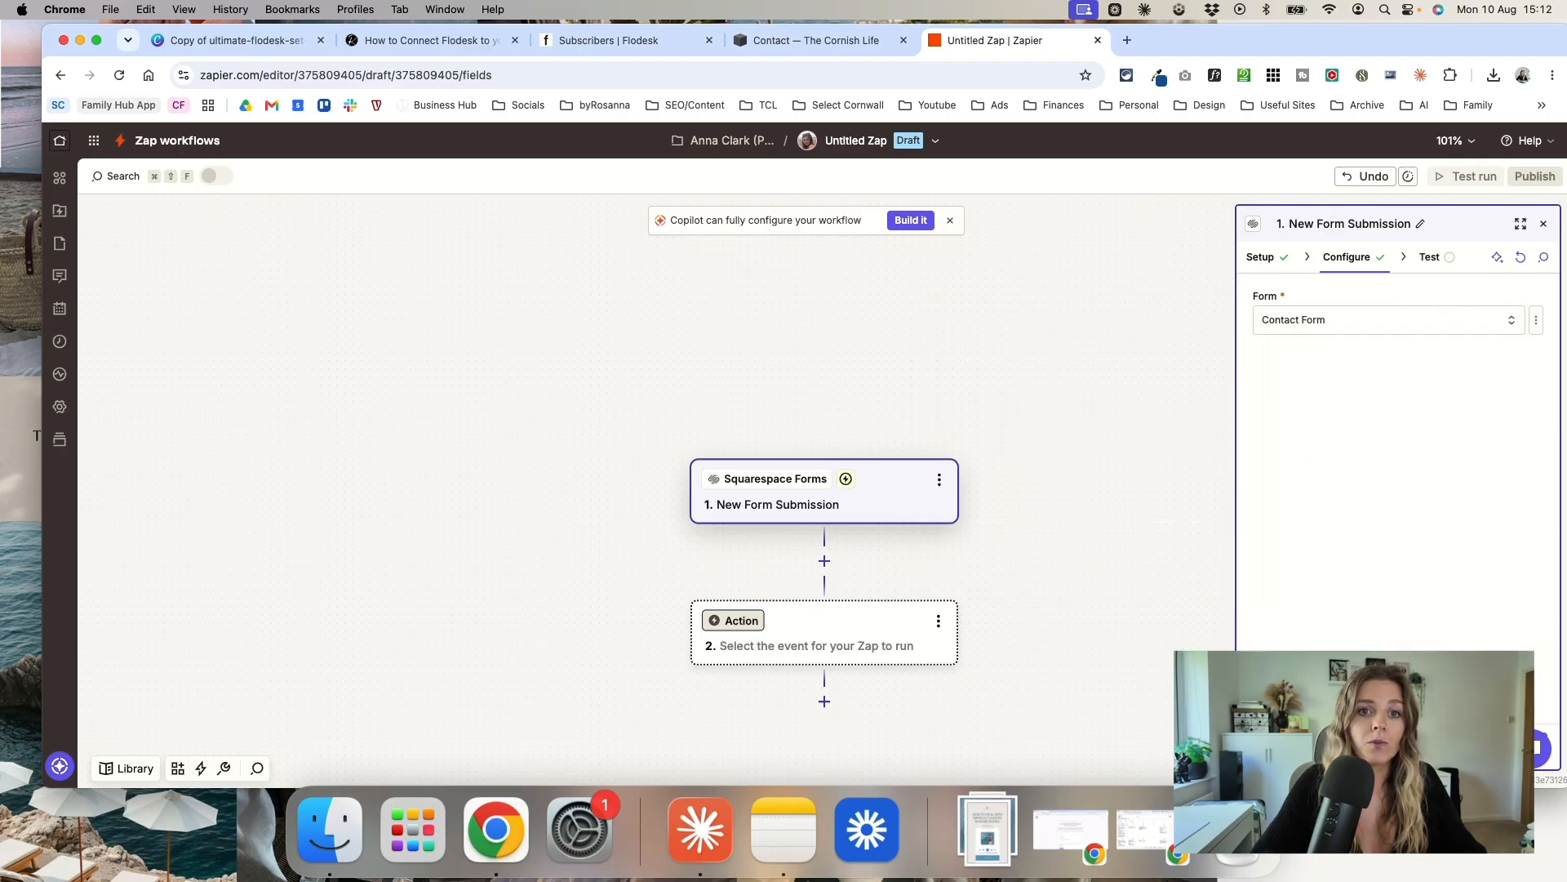
{"action": "left_click", "coordinate": [1380, 742]}
{"action": "left_click", "coordinate": [1380, 743]}
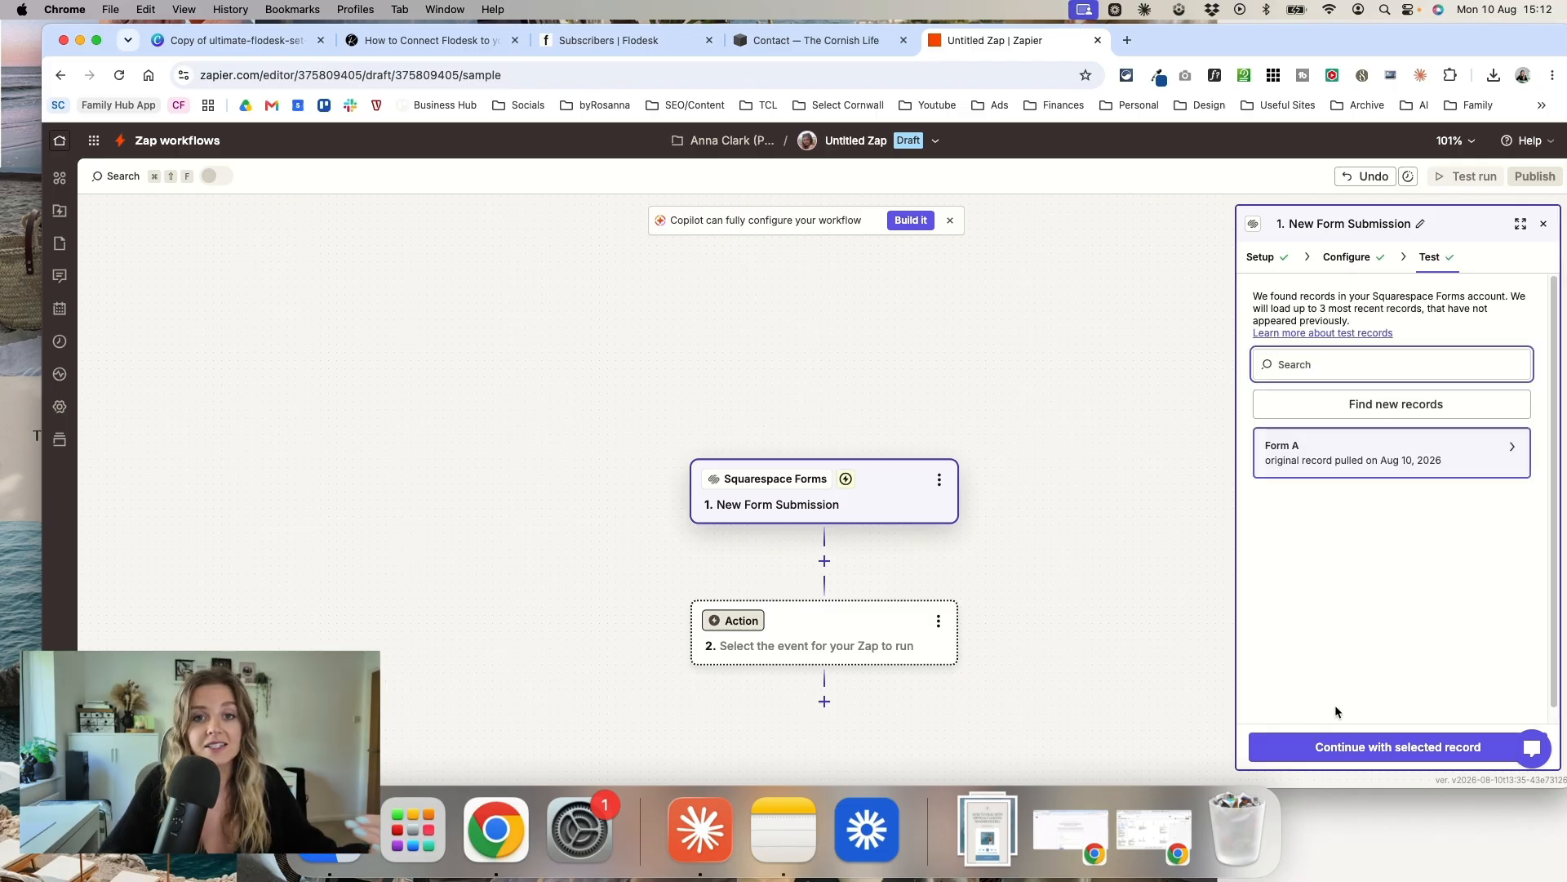
{"action": "left_click", "coordinate": [1422, 450]}
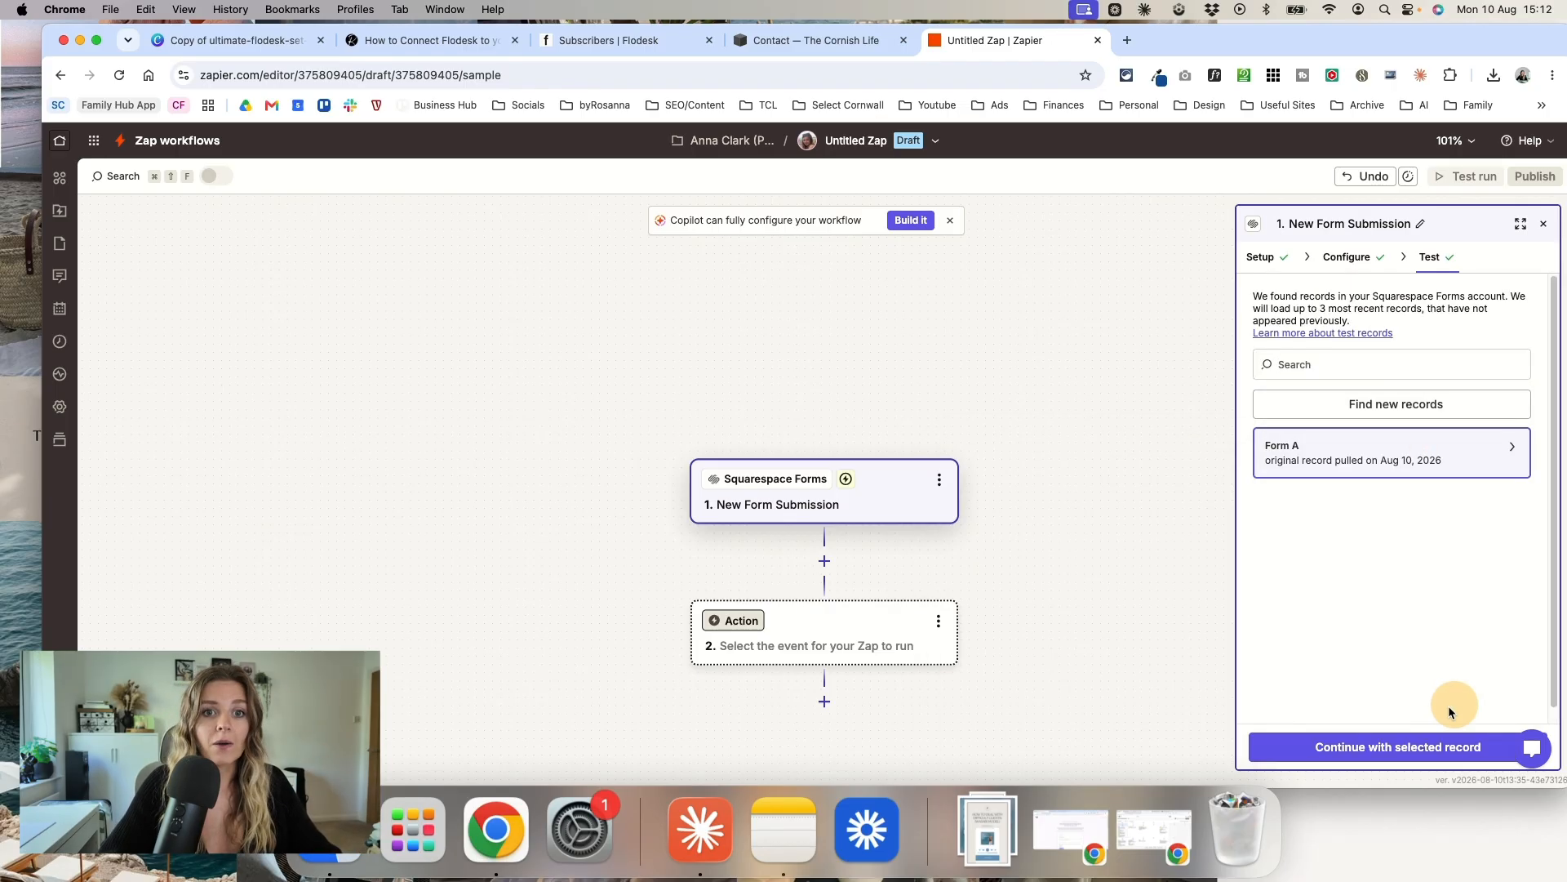
{"action": "left_click", "coordinate": [1360, 746]}
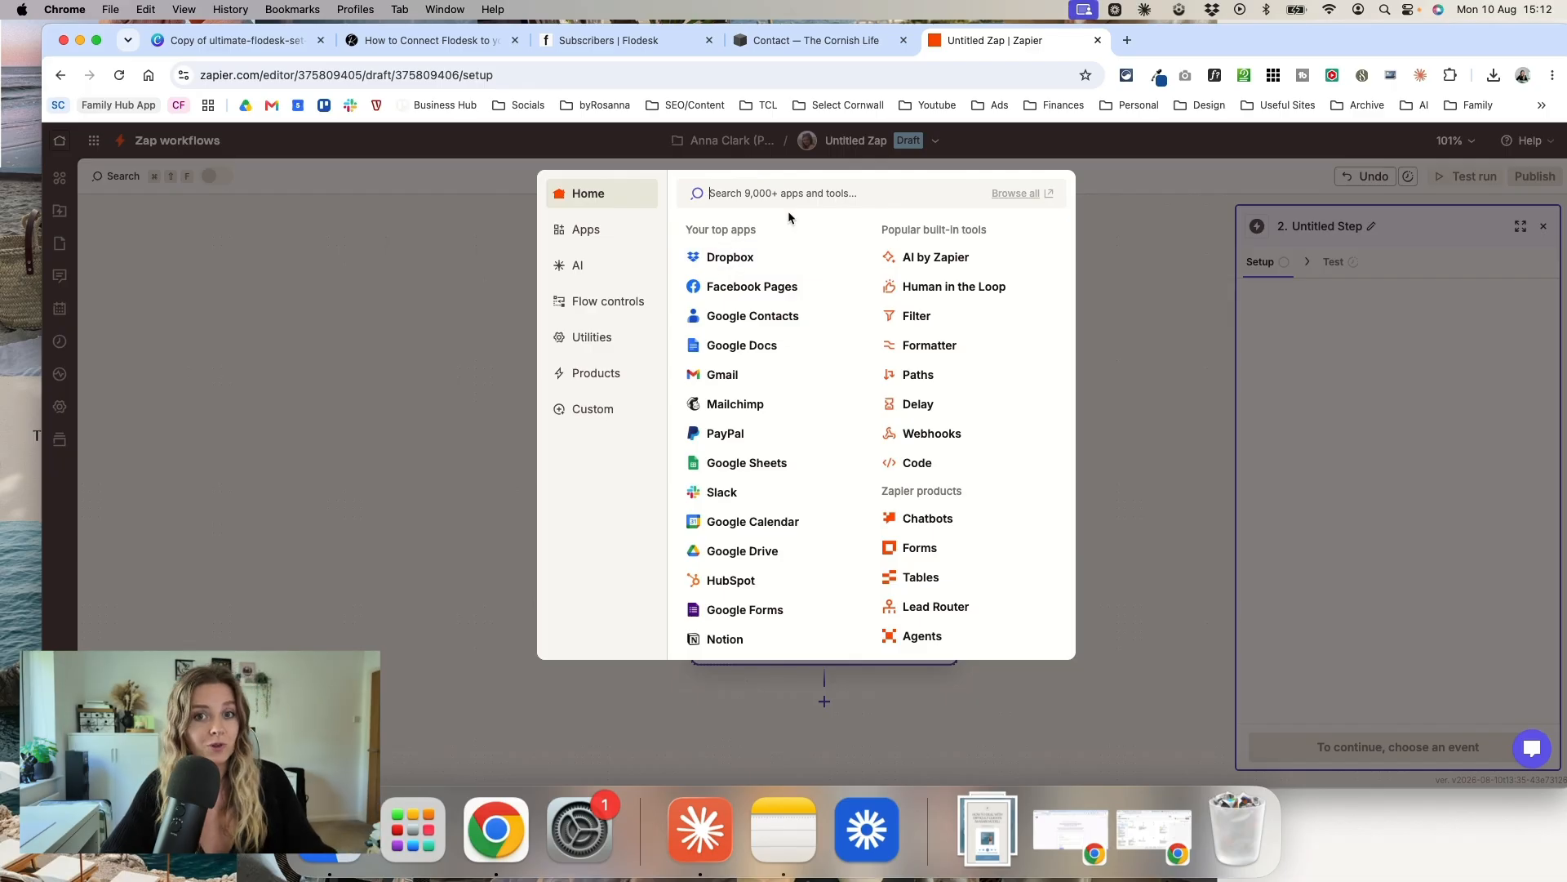
Step: Set the Zap's action to Flodesk's Create/Update Subscriber event, using the existing Flodesk account with 28 Zaps
{"action": "type", "text": "flodesk"}
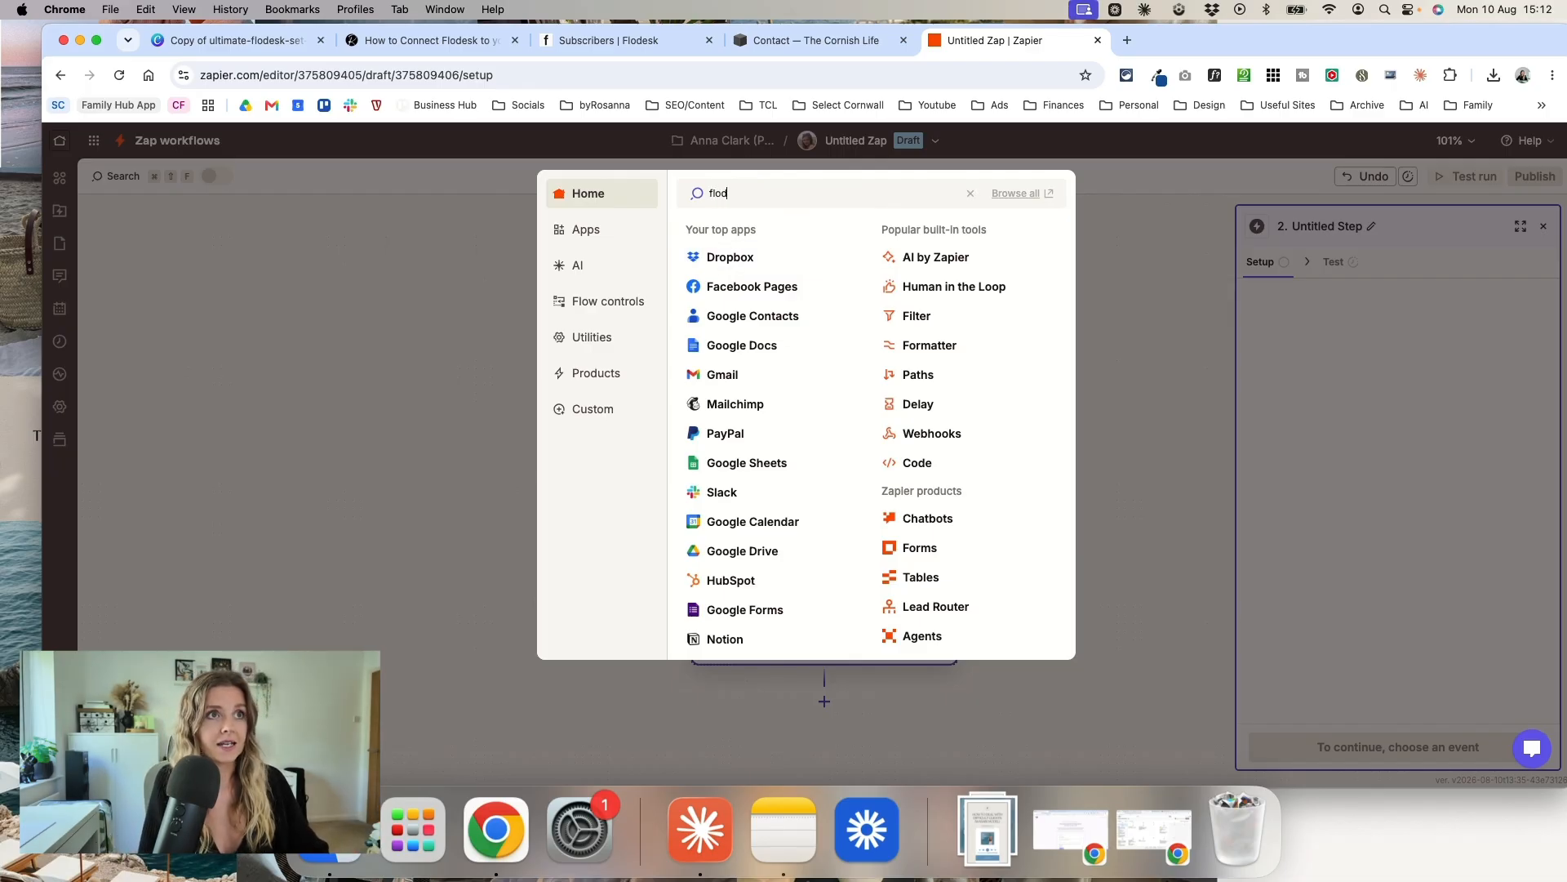
{"action": "left_click", "coordinate": [780, 237]}
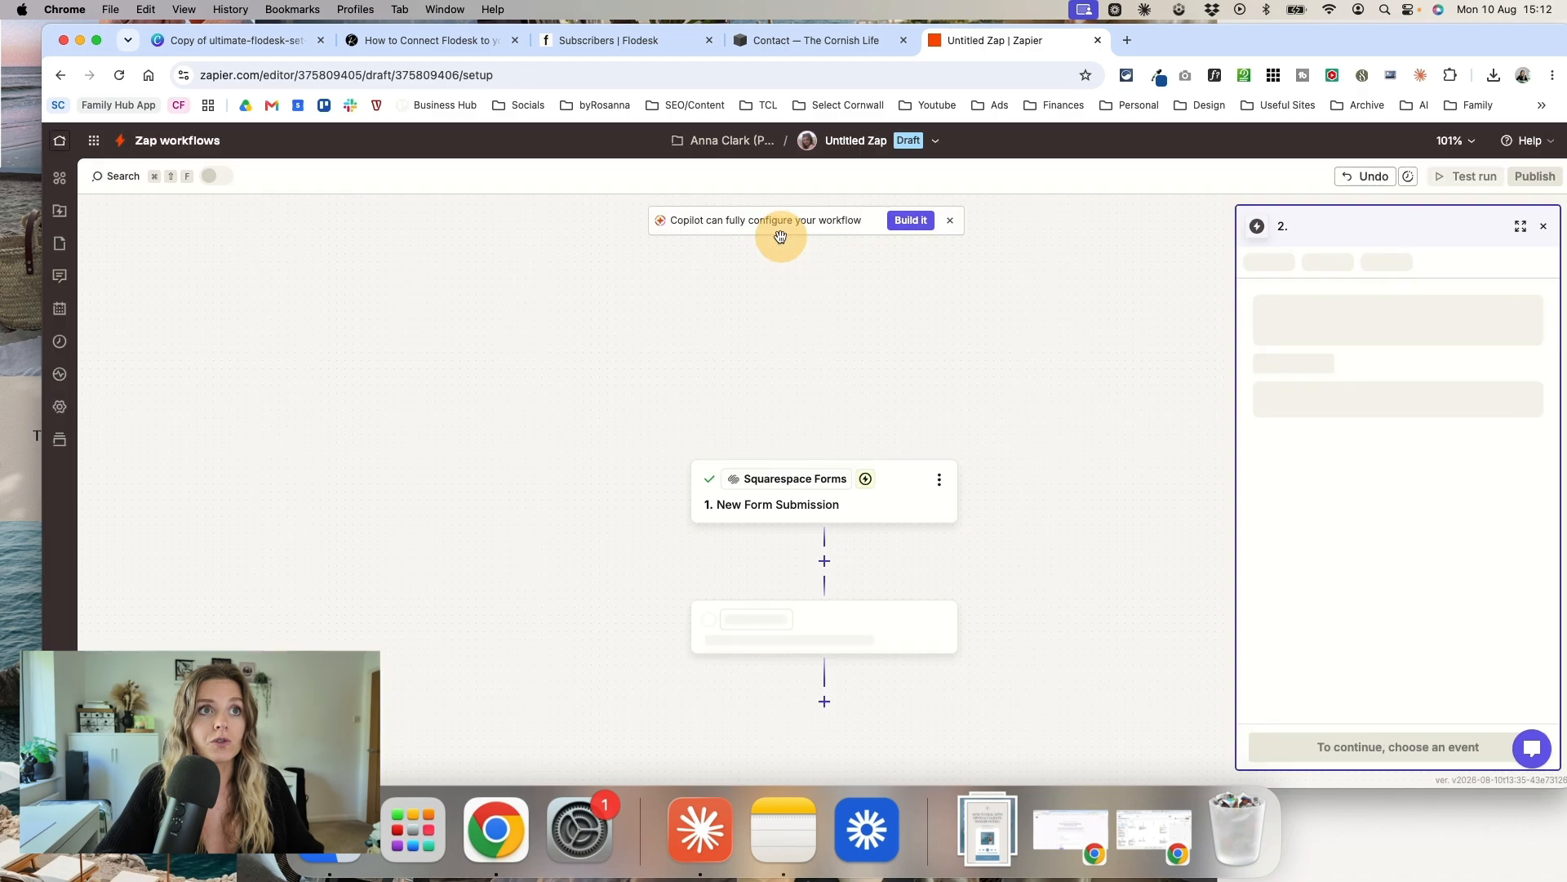
{"action": "left_click", "coordinate": [1276, 405]}
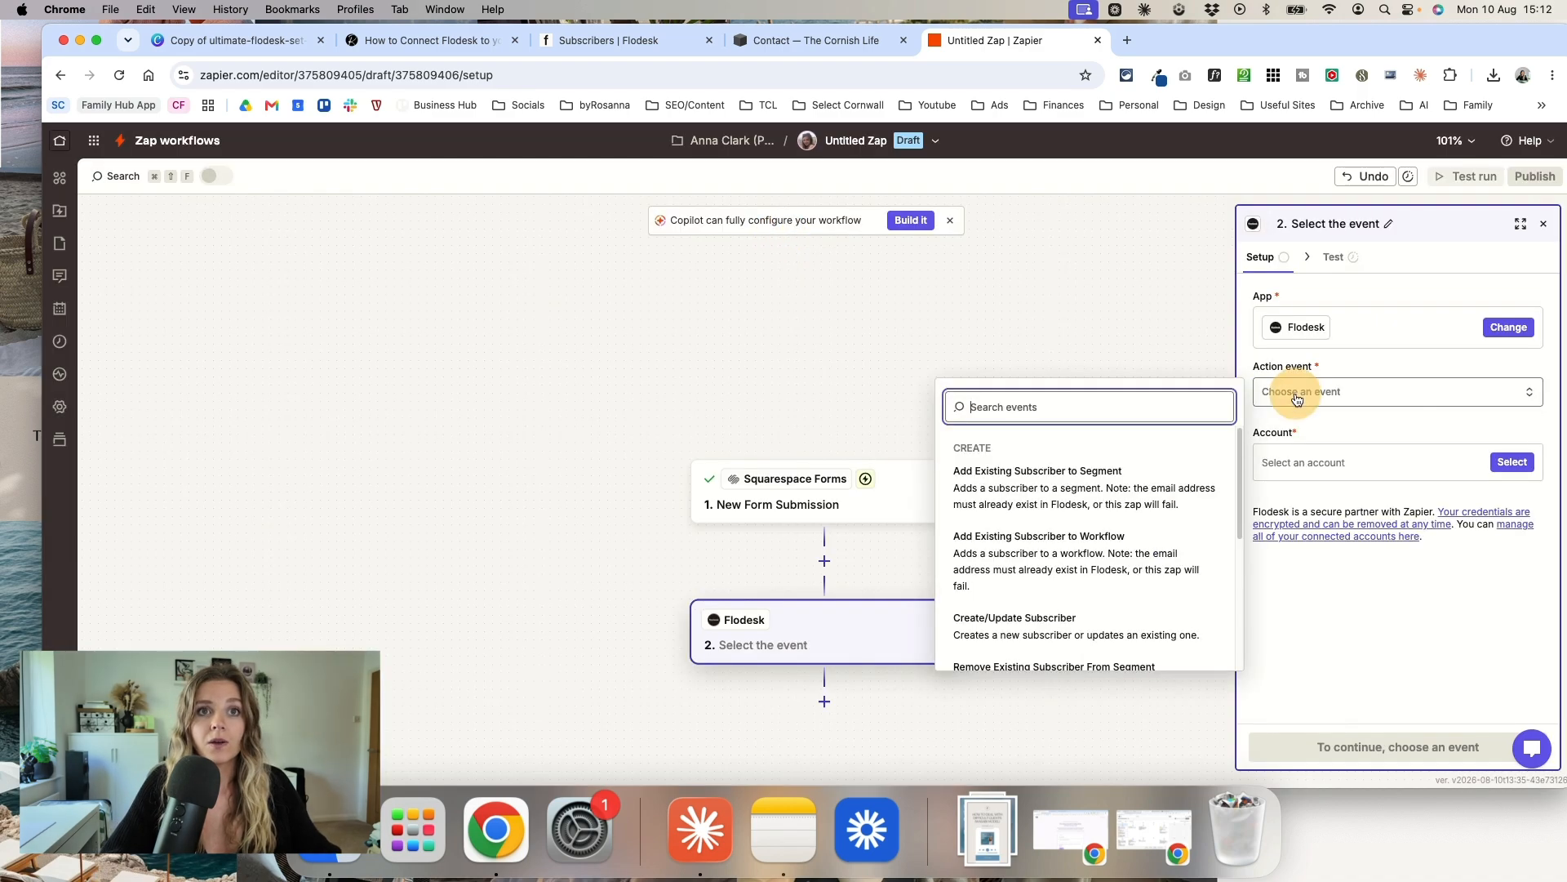
{"action": "scroll", "coordinate": [1061, 547], "scroll_direction": "down", "scroll_amount": 2}
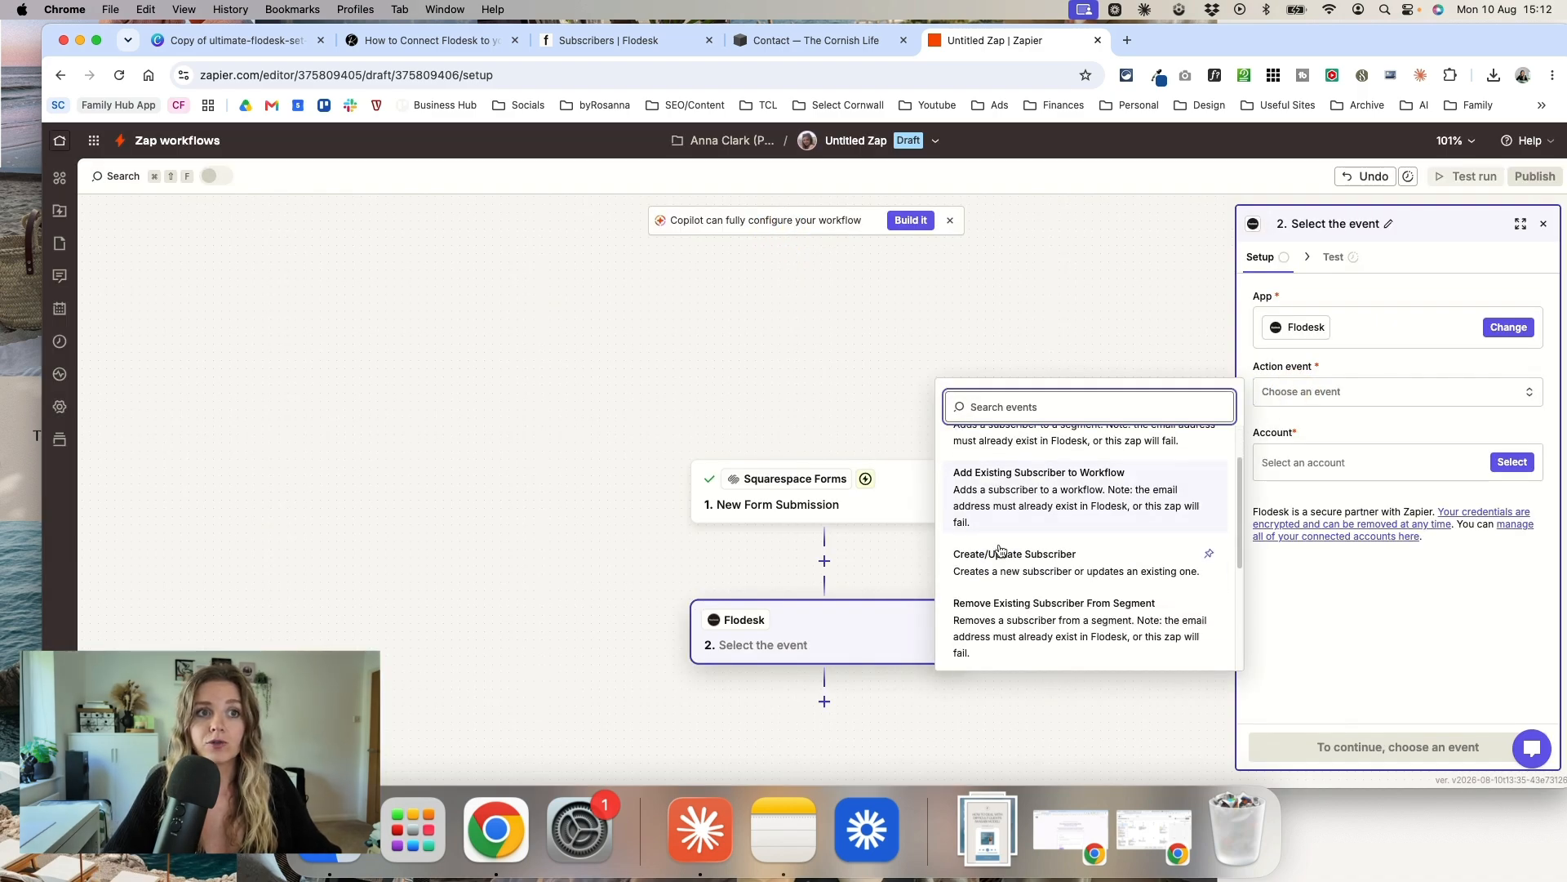
{"action": "left_click", "coordinate": [1048, 563]}
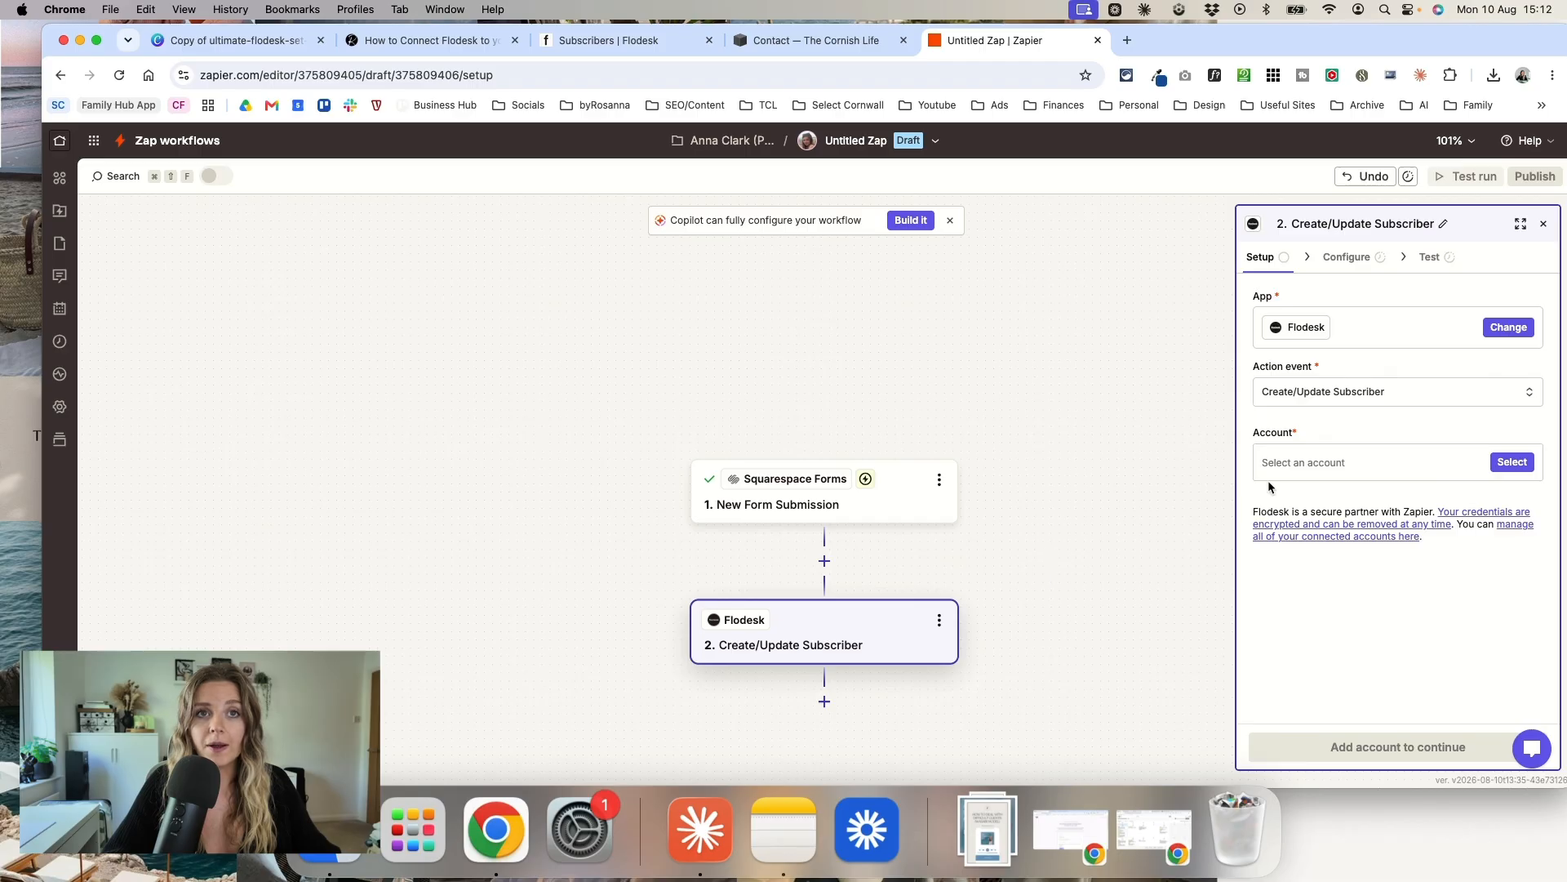
{"action": "left_click", "coordinate": [1401, 462]}
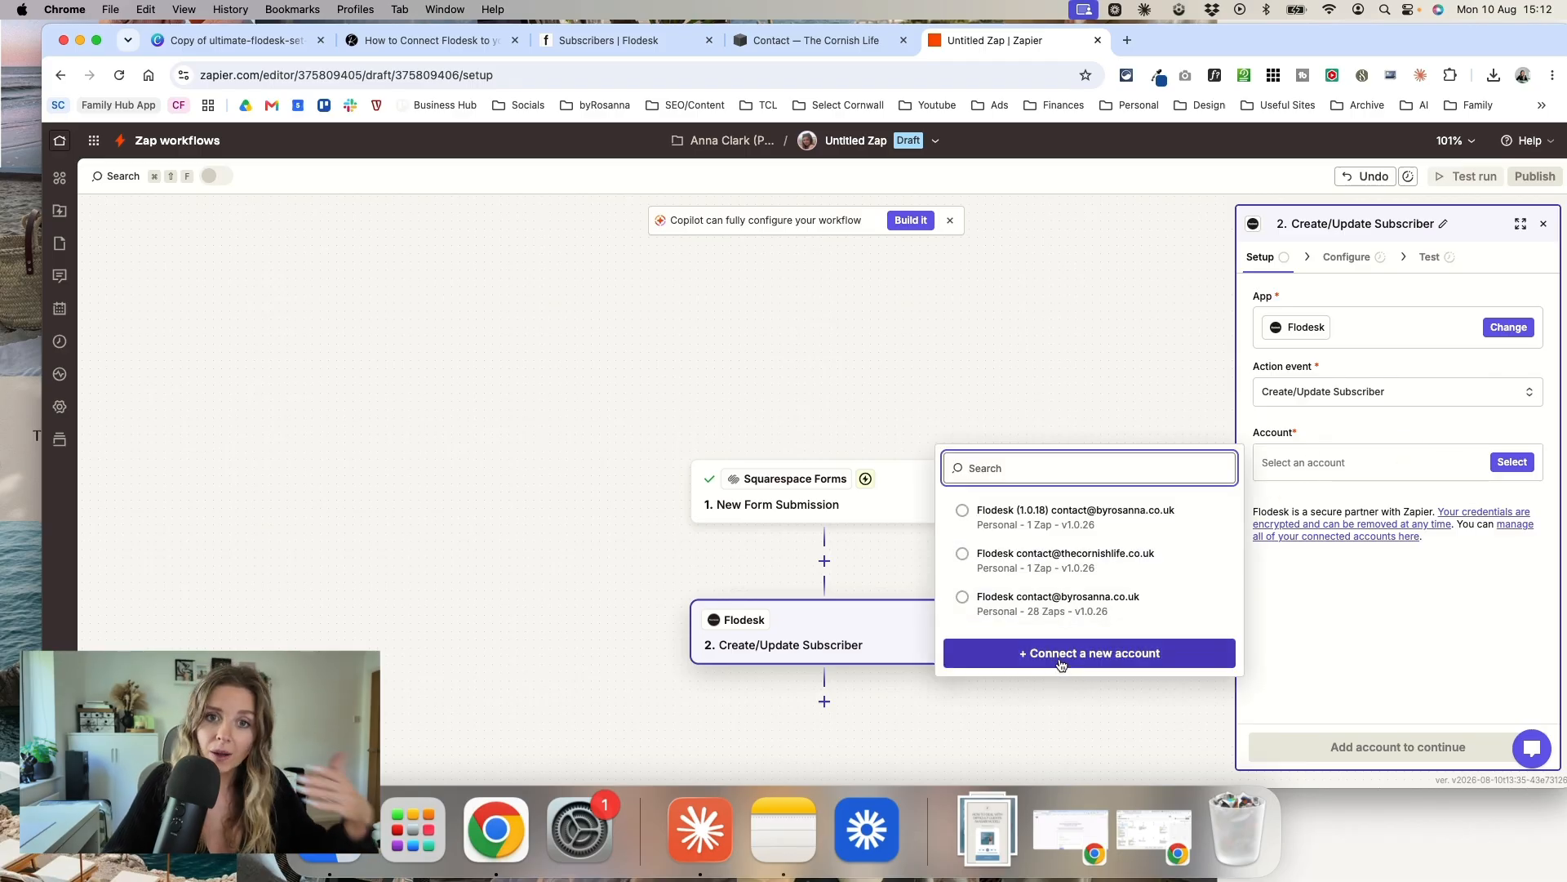
{"action": "left_click", "coordinate": [1109, 612]}
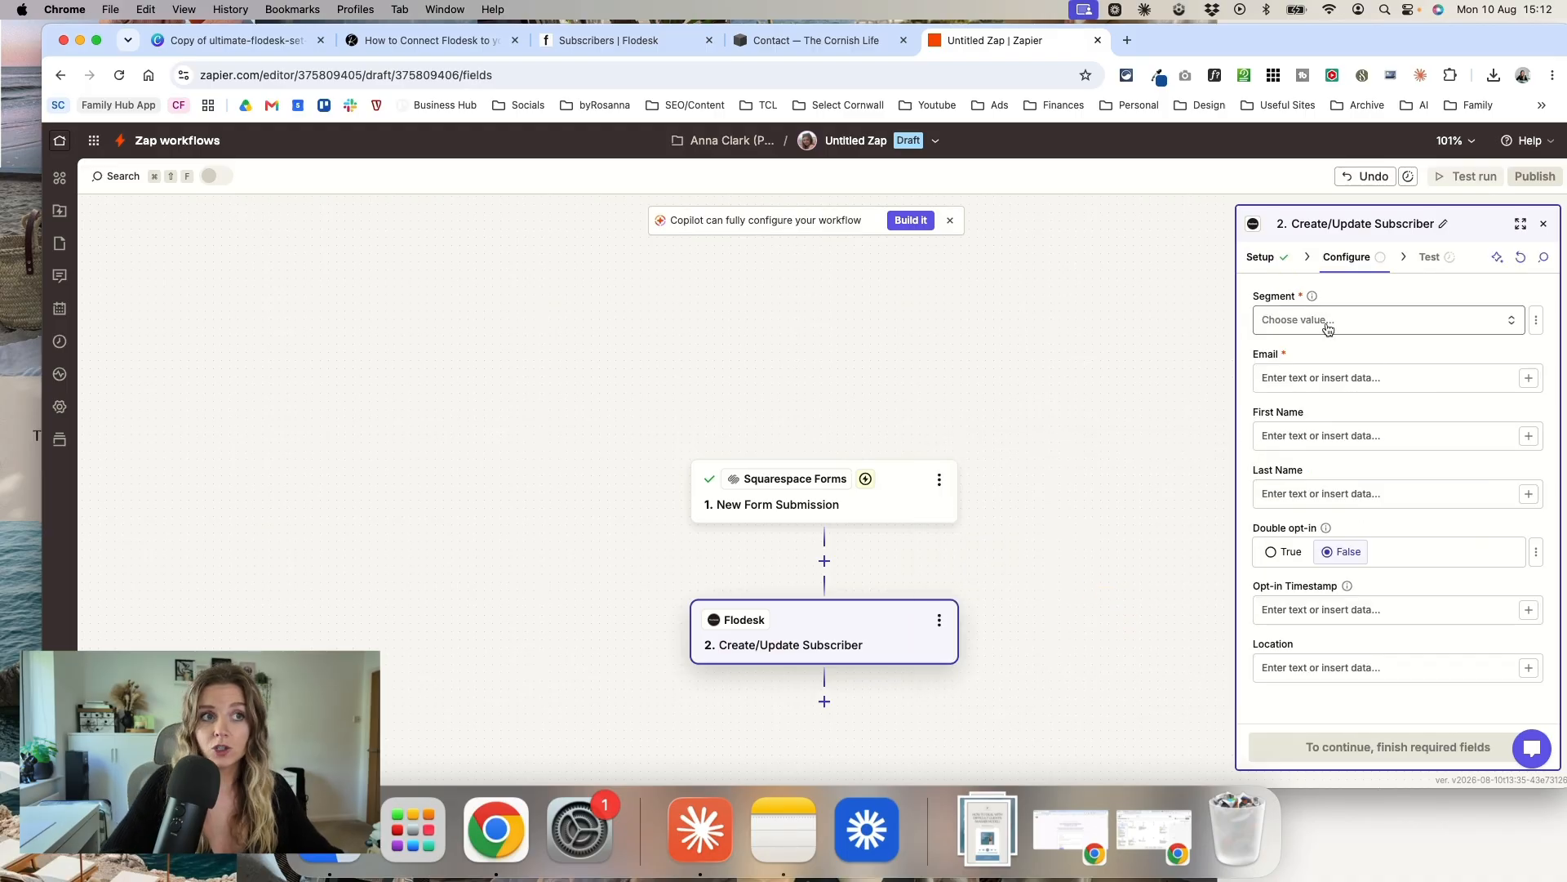
Step: Search the action's segment choices for Contact, then examine the Audience segments and new segment form in Flodesk
{"action": "left_click", "coordinate": [1328, 322]}
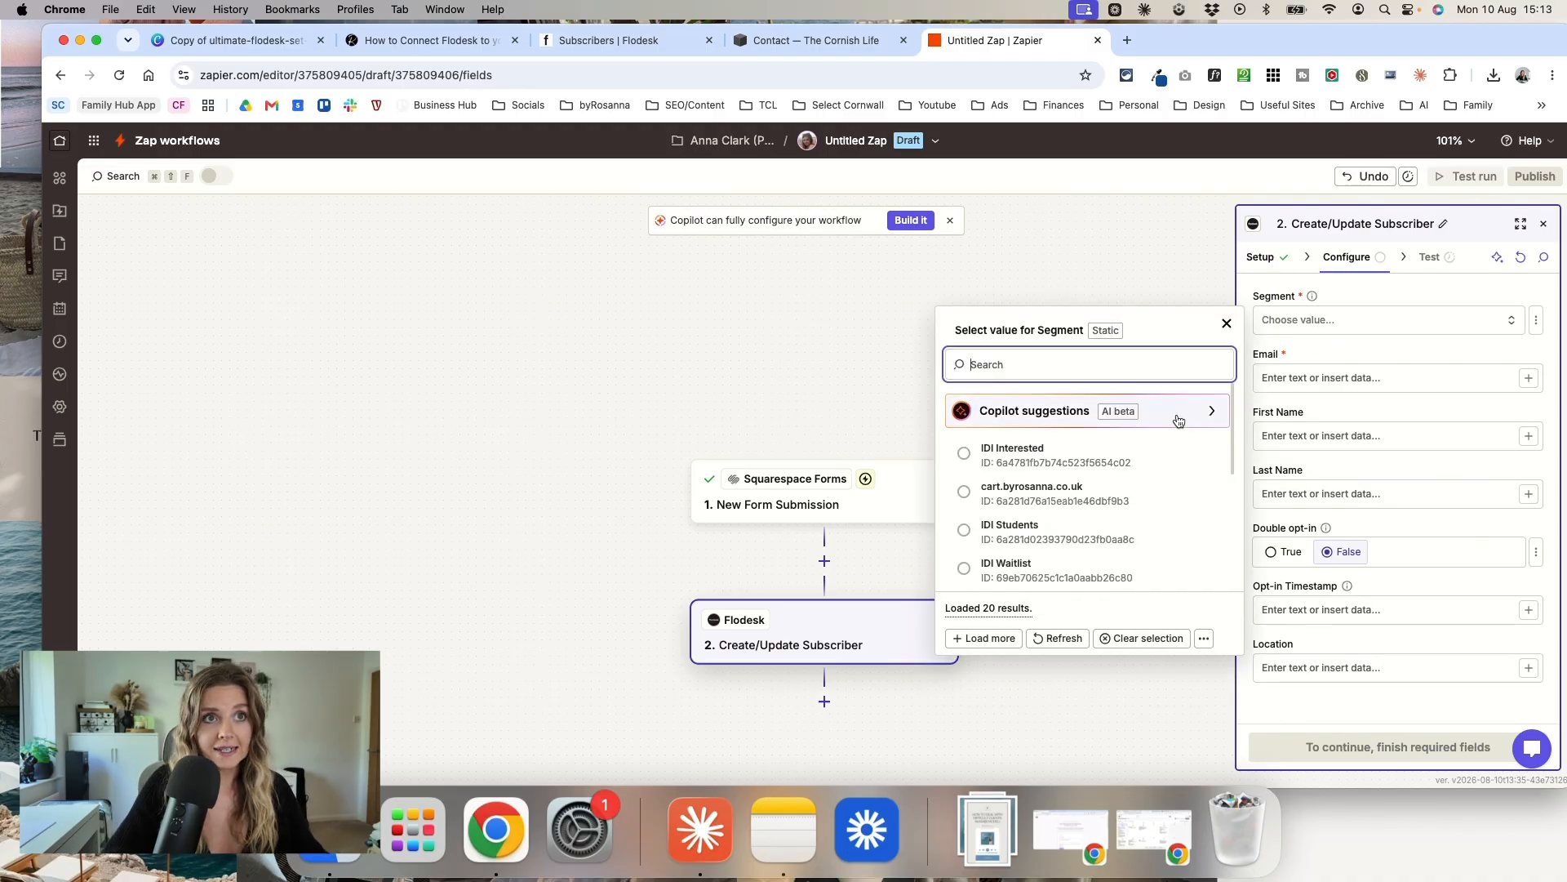
{"action": "type", "text": "Contact"}
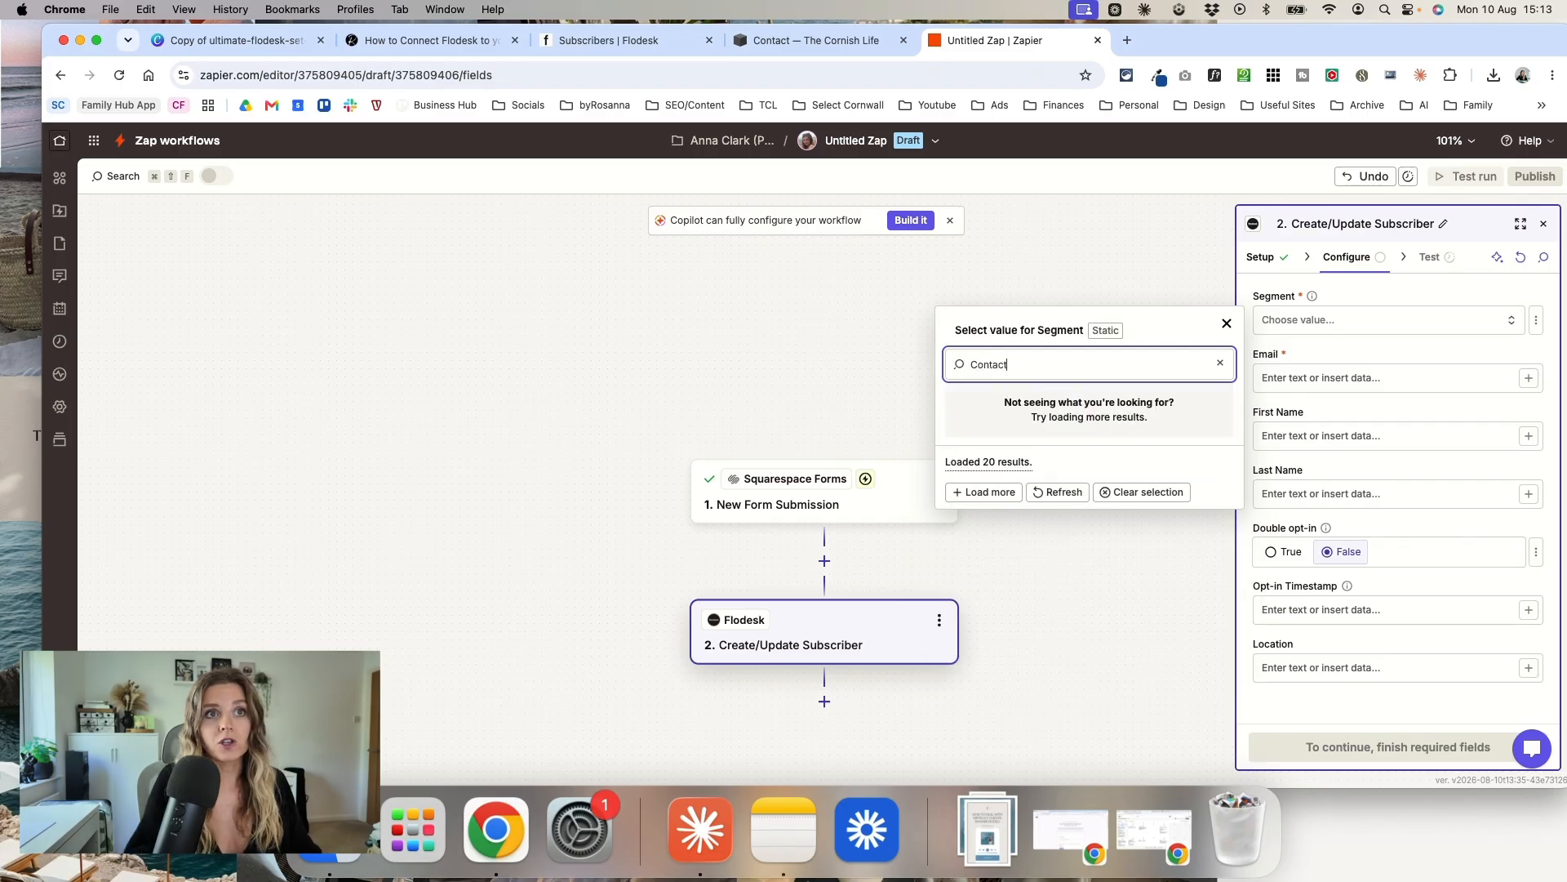
{"action": "left_click", "coordinate": [587, 40]}
{"action": "left_click", "coordinate": [637, 278]}
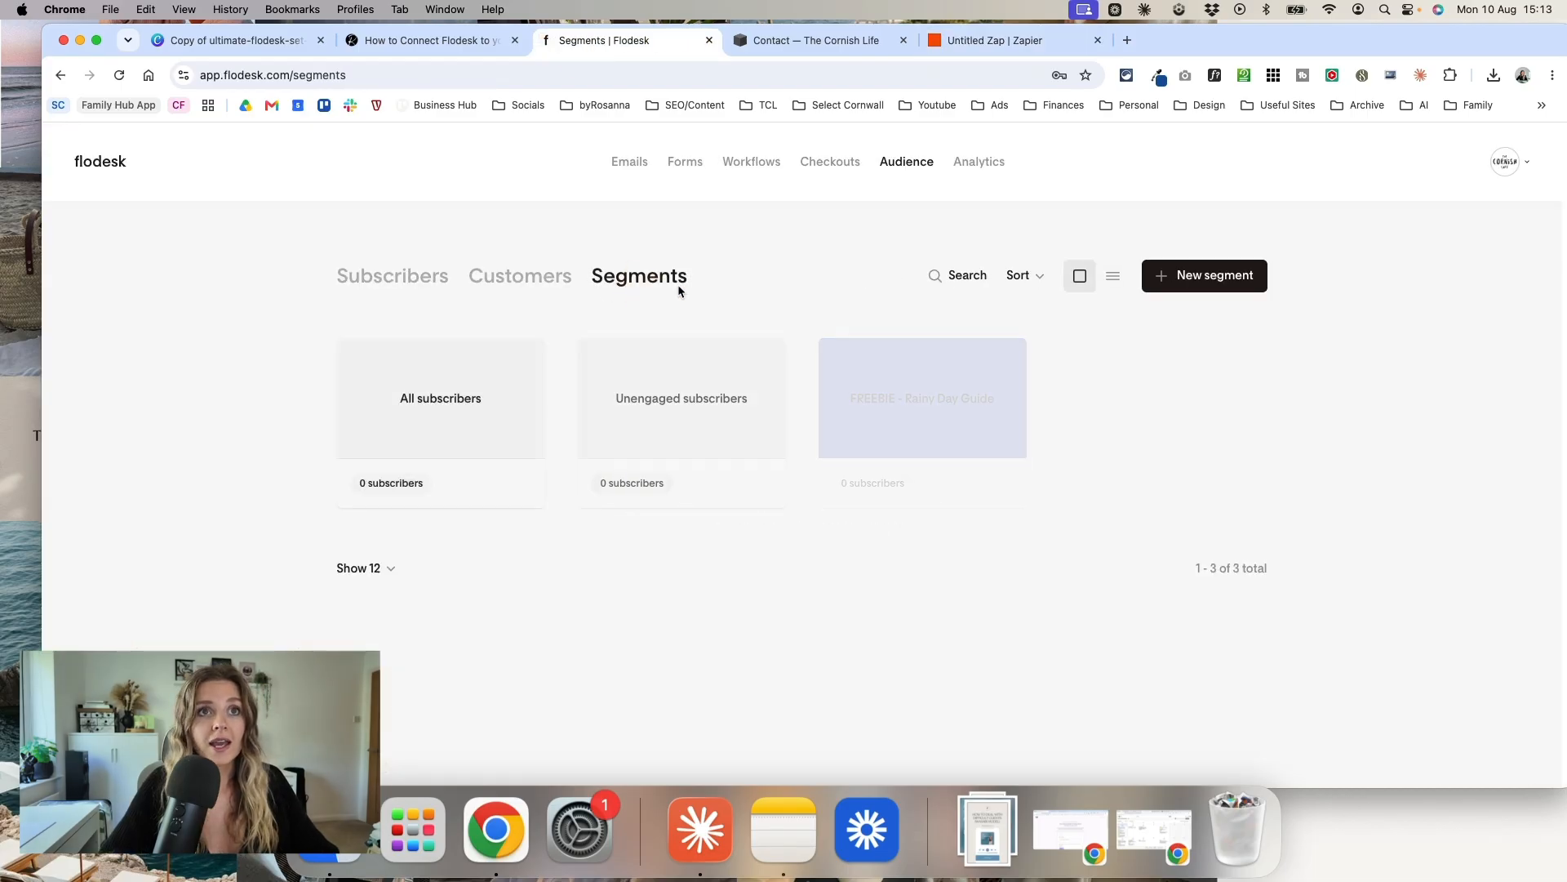
{"action": "left_click", "coordinate": [1239, 293]}
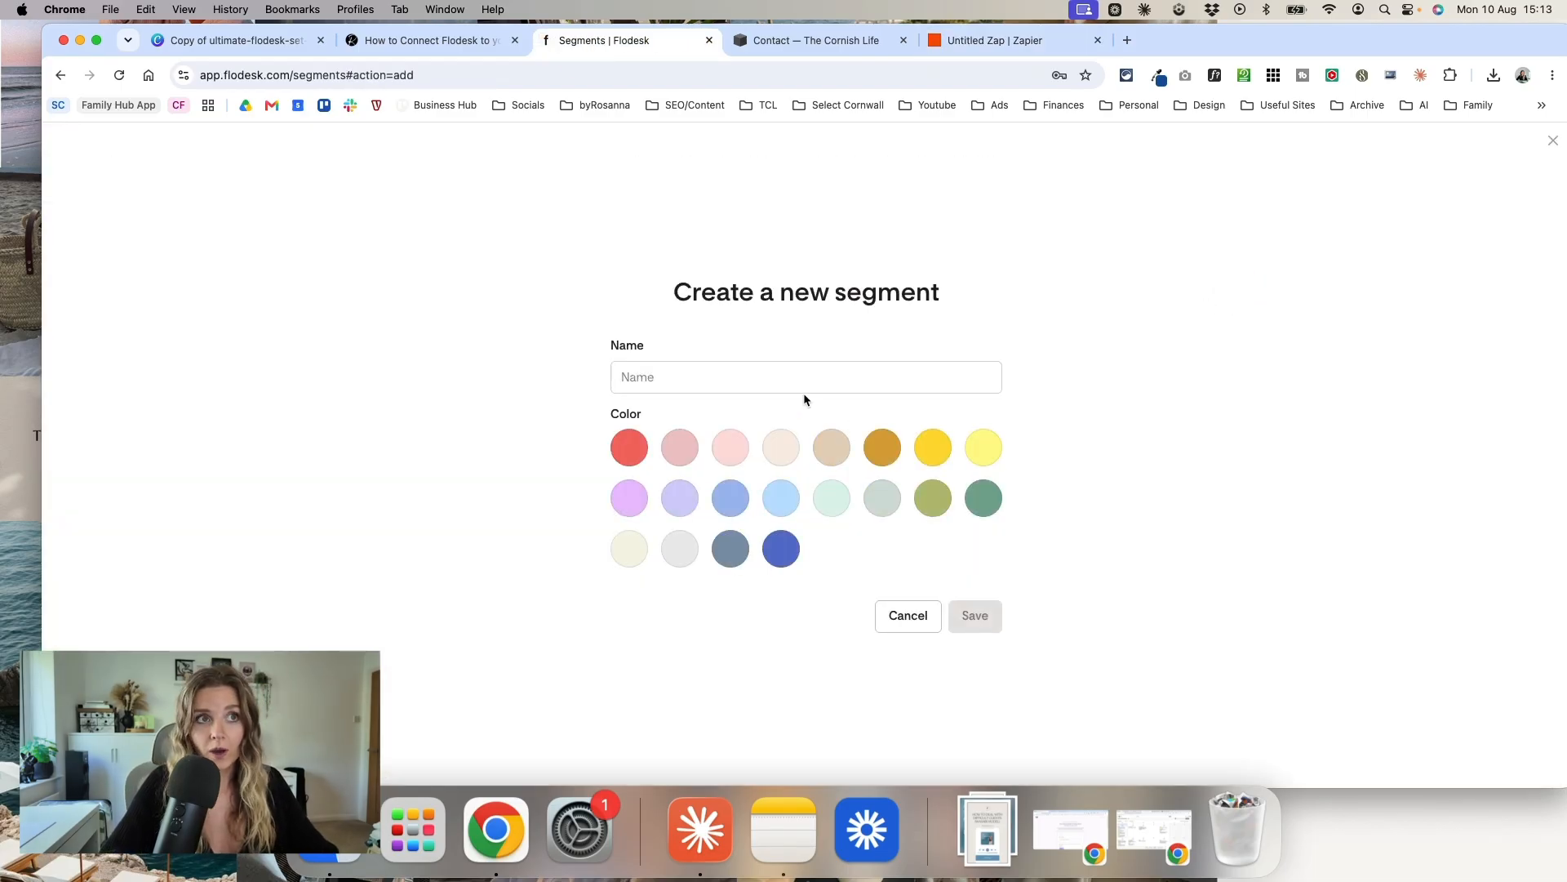
{"action": "left_click", "coordinate": [880, 621]}
Step: Return to Zapier, clear the segment search and set the action's segment to re:fresh
{"action": "left_click", "coordinate": [1034, 37]}
{"action": "double_click", "coordinate": [1075, 364]}
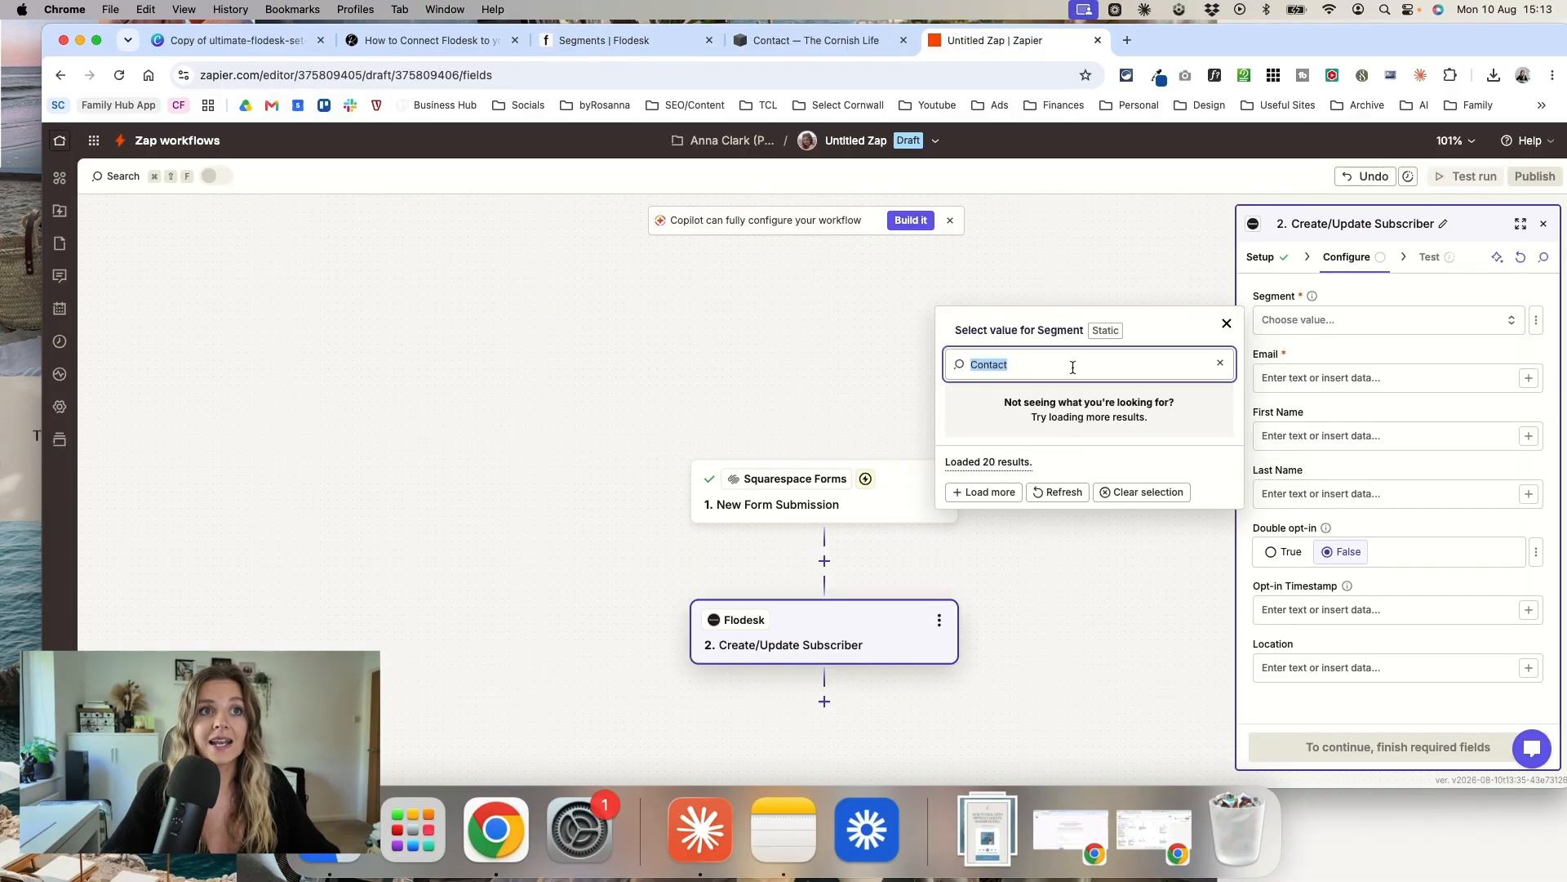
{"action": "left_click", "coordinate": [1221, 362]}
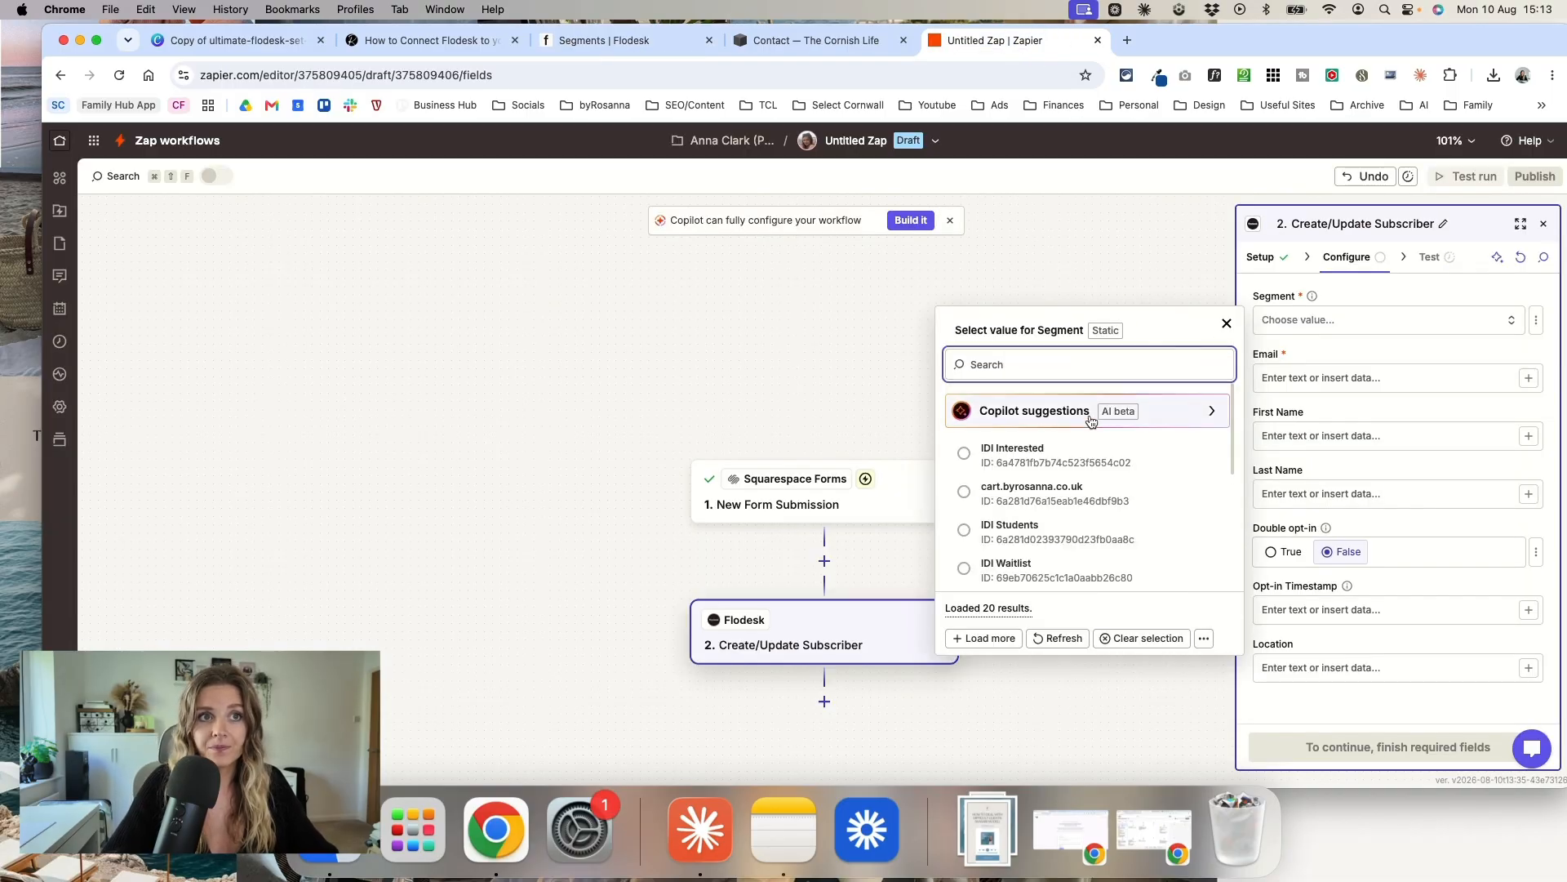
{"action": "left_click", "coordinate": [1200, 408]}
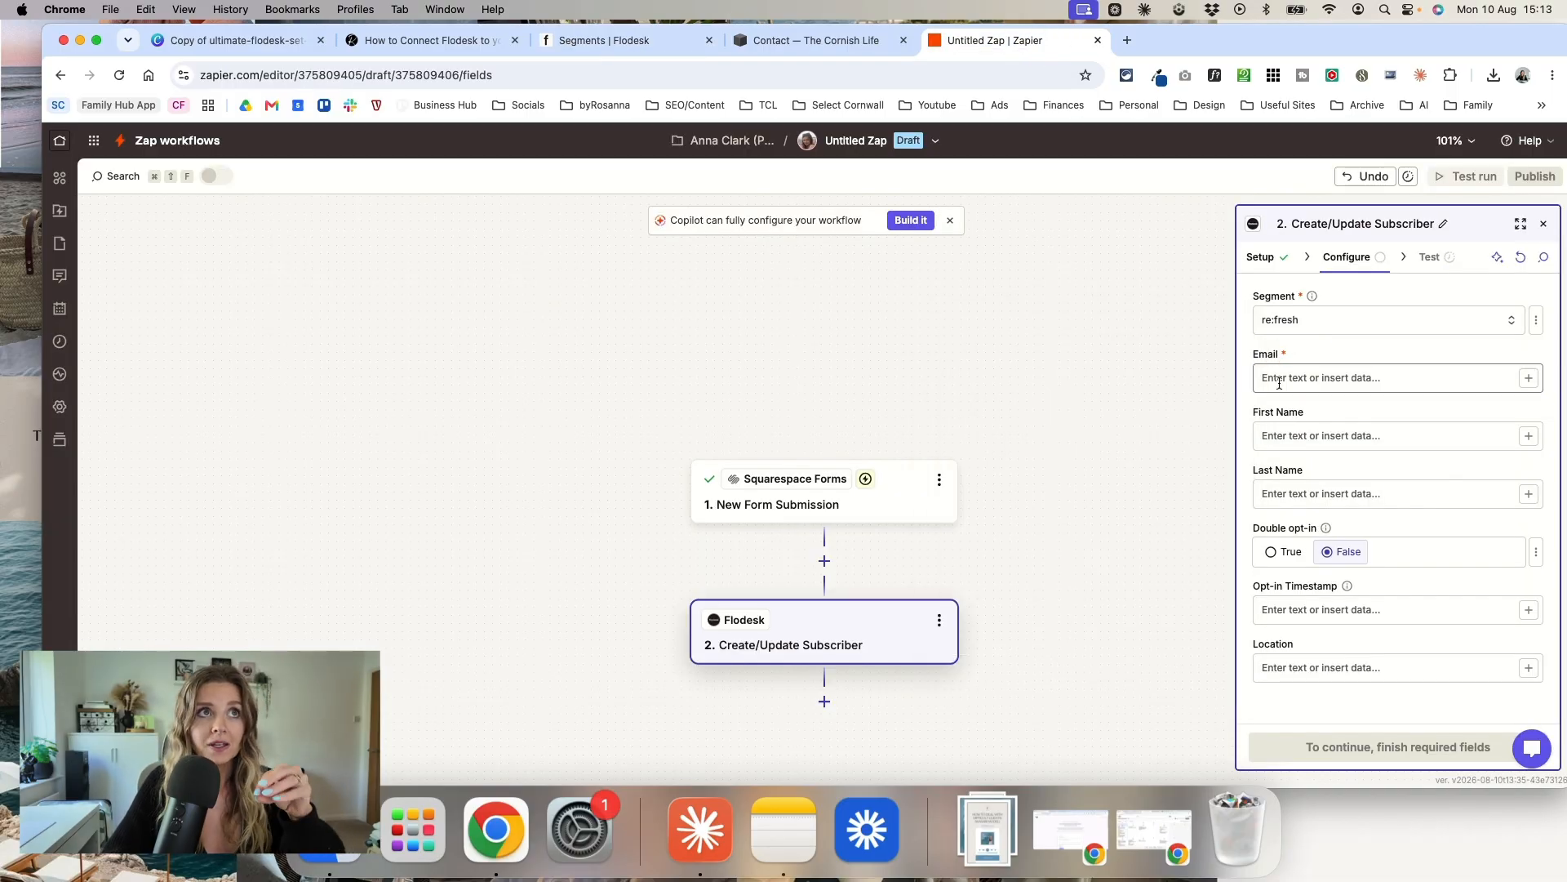
Step: Check the fields of the contact form in Squarespace, then map the Zapier action's Email to the form submission's Email
{"action": "left_click", "coordinate": [808, 40]}
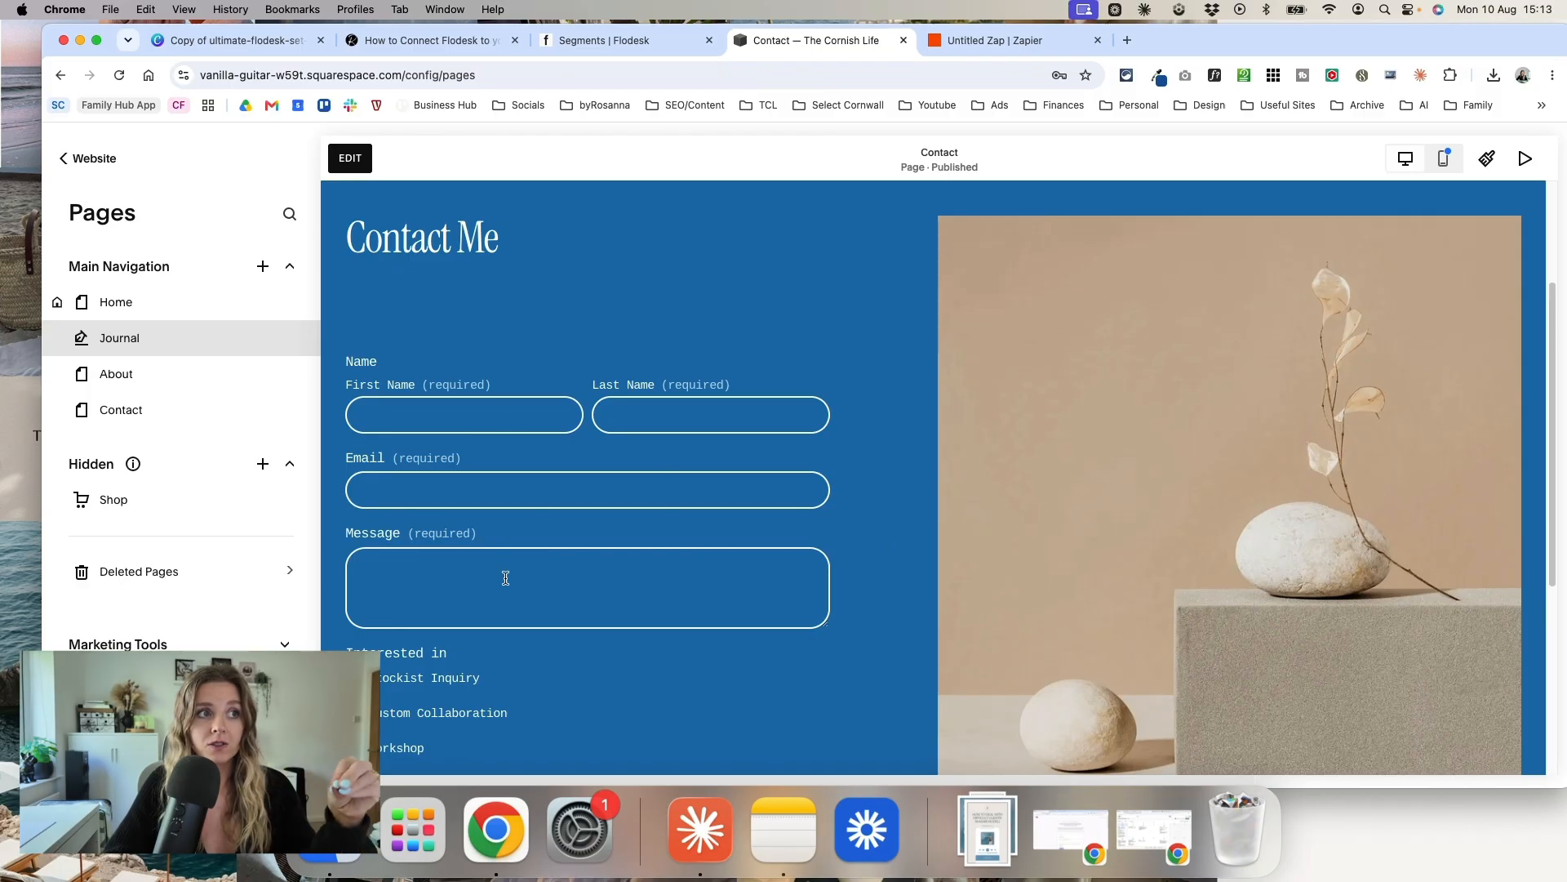
{"action": "left_click", "coordinate": [987, 40]}
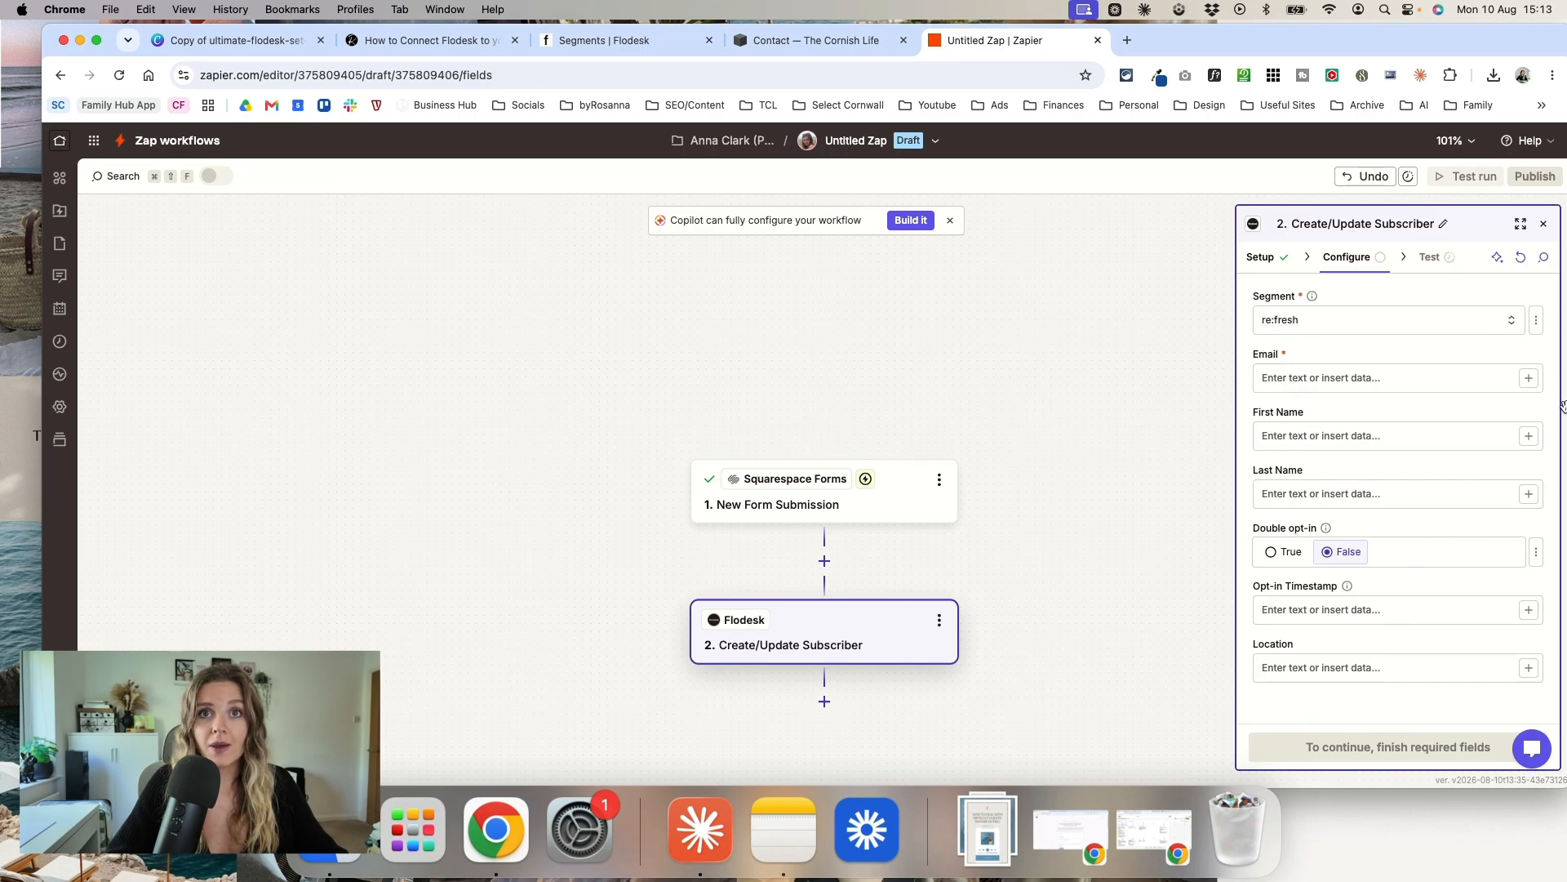
{"action": "left_click", "coordinate": [1528, 379]}
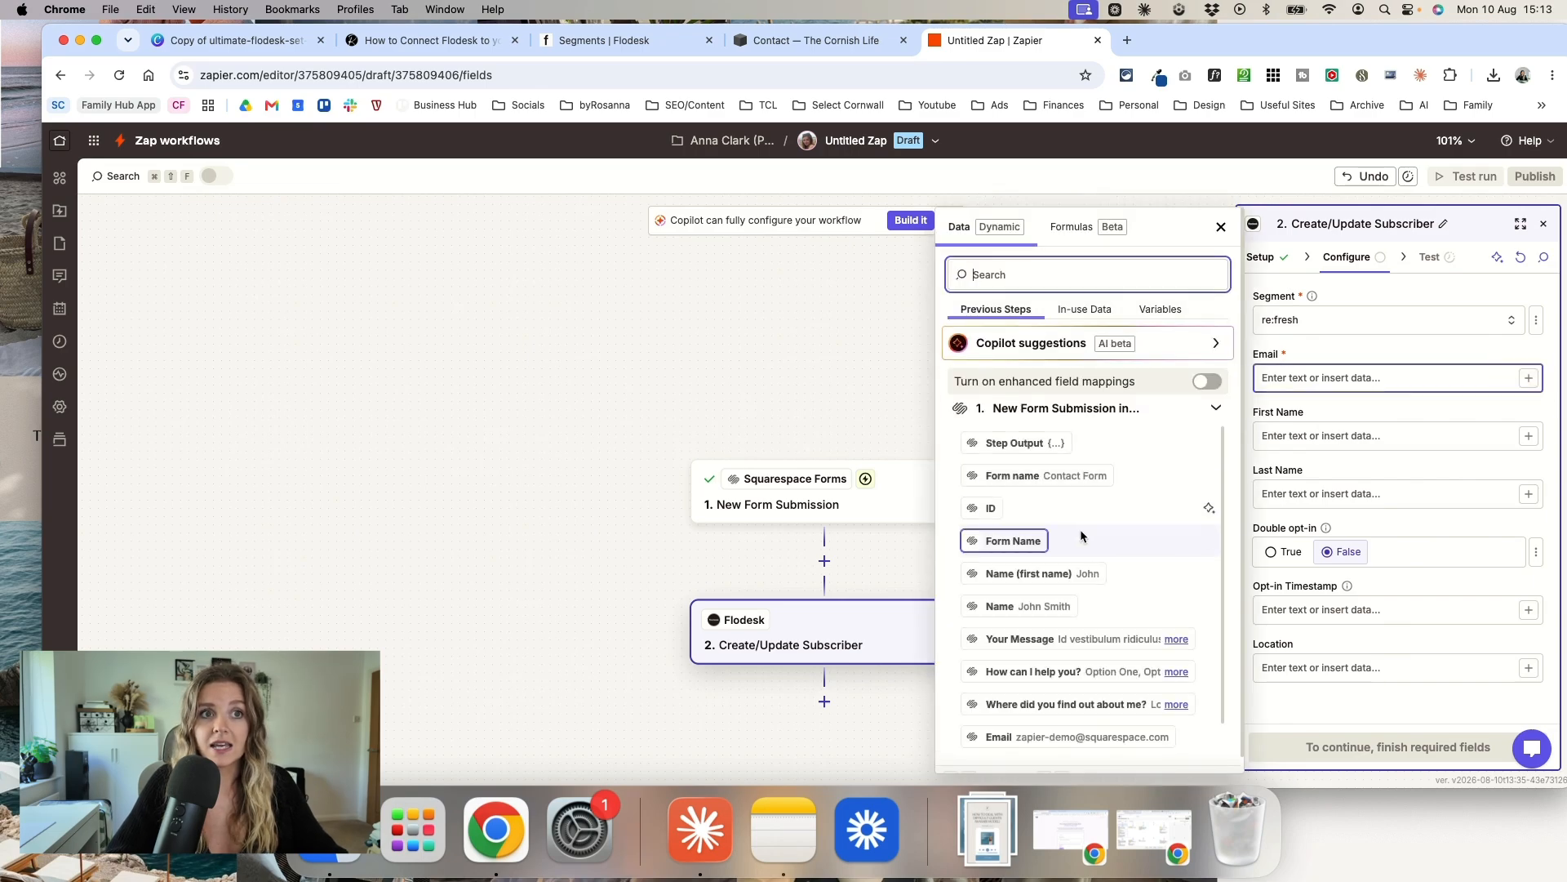
{"action": "scroll", "coordinate": [1094, 553], "scroll_direction": "down", "scroll_amount": 1}
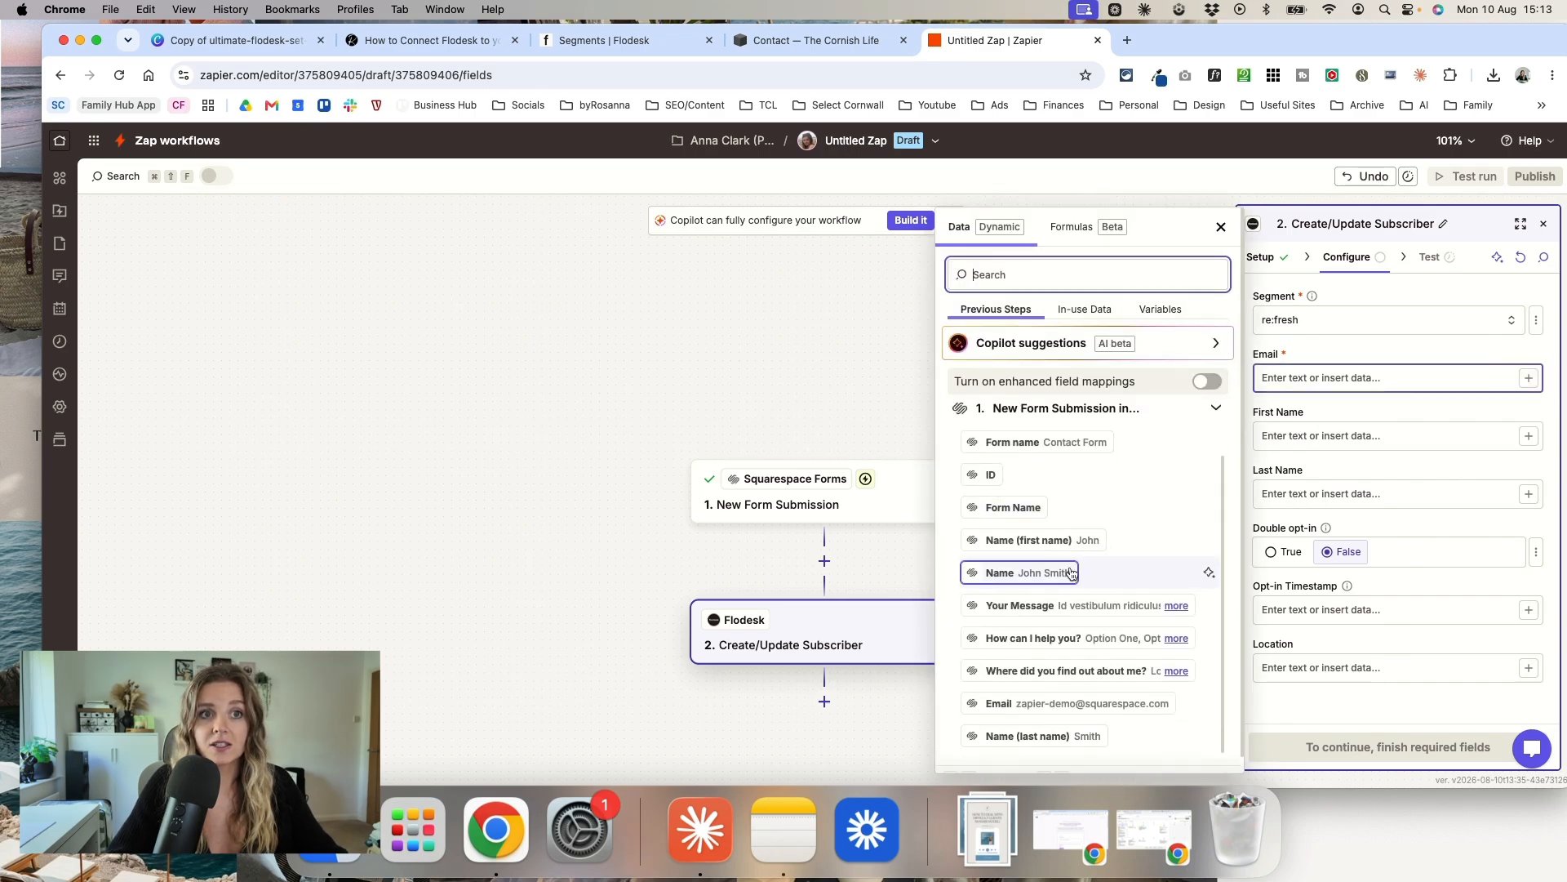
{"action": "left_click", "coordinate": [1025, 702]}
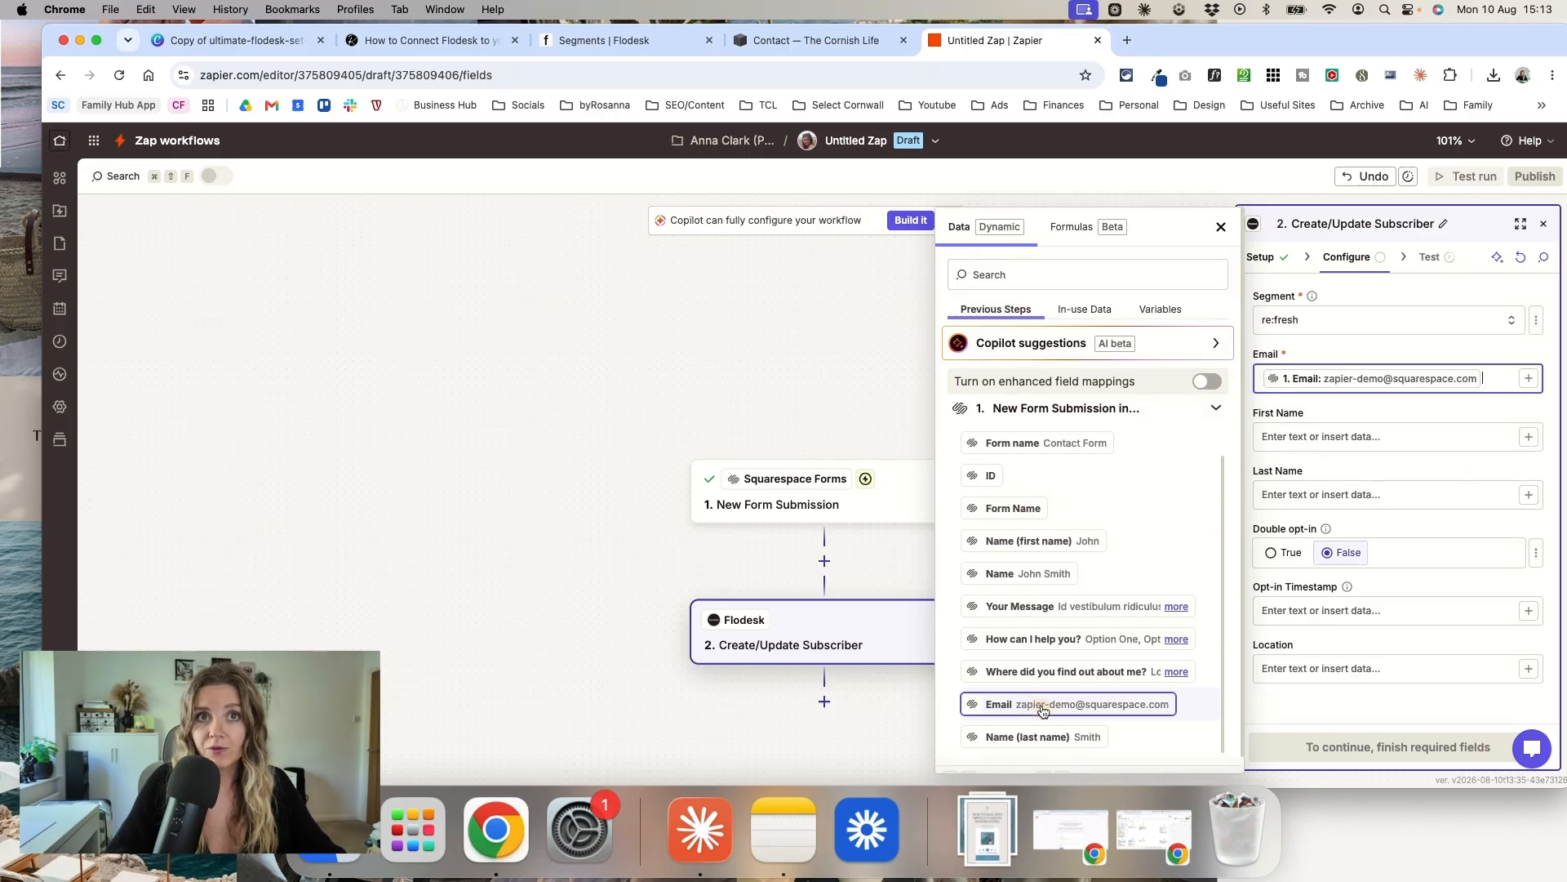
{"action": "left_click", "coordinate": [1349, 400]}
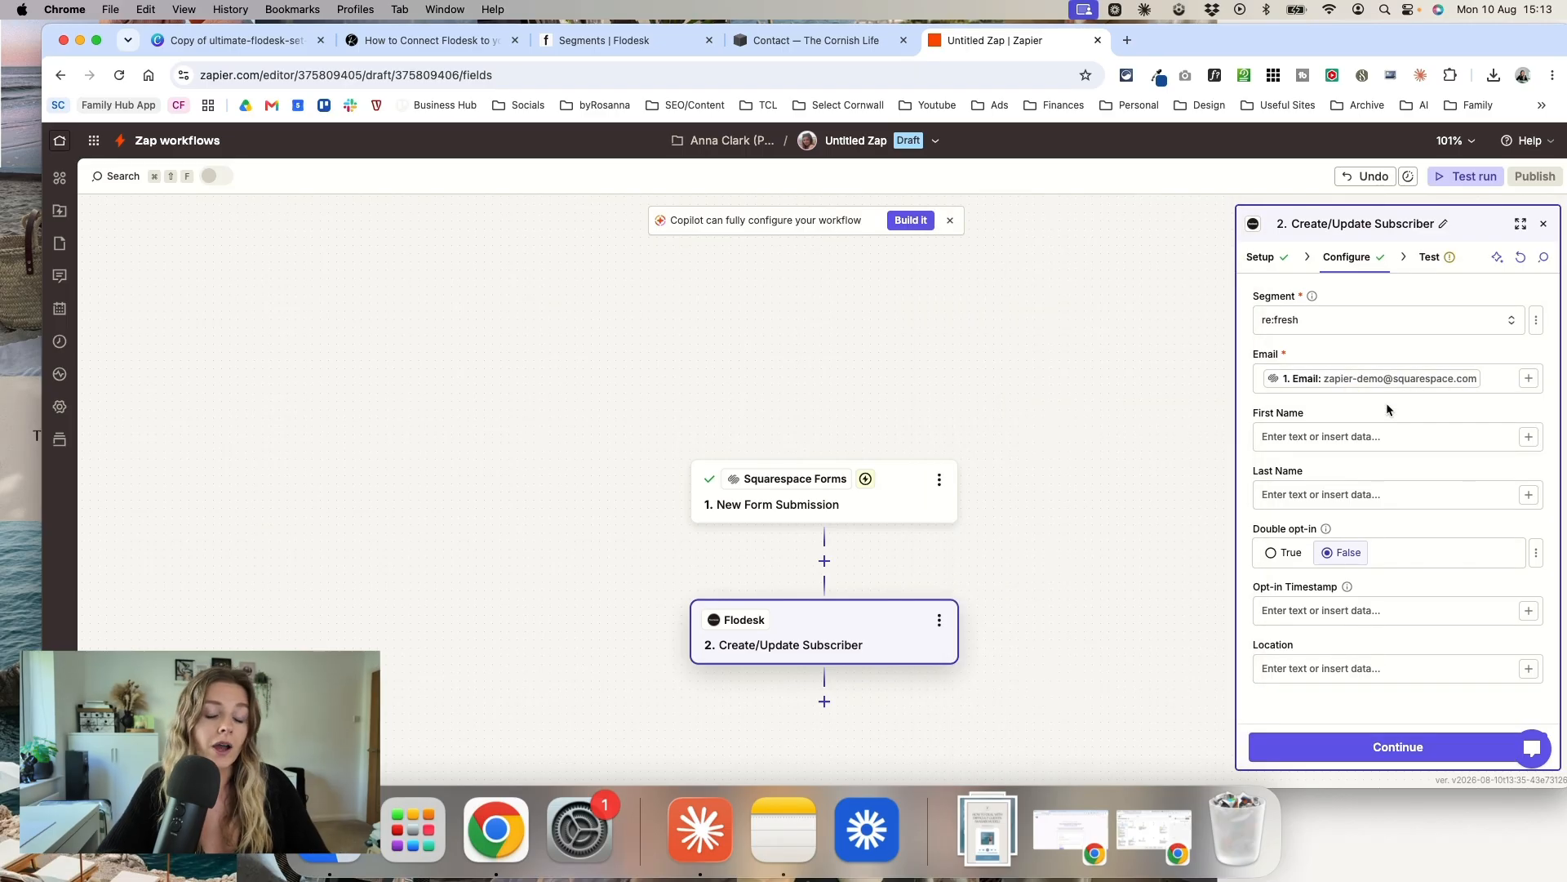
Step: Map the action's First Name to Name (first name) and its Last Name to Name (last name) from the form submission
{"action": "left_click", "coordinate": [1528, 438]}
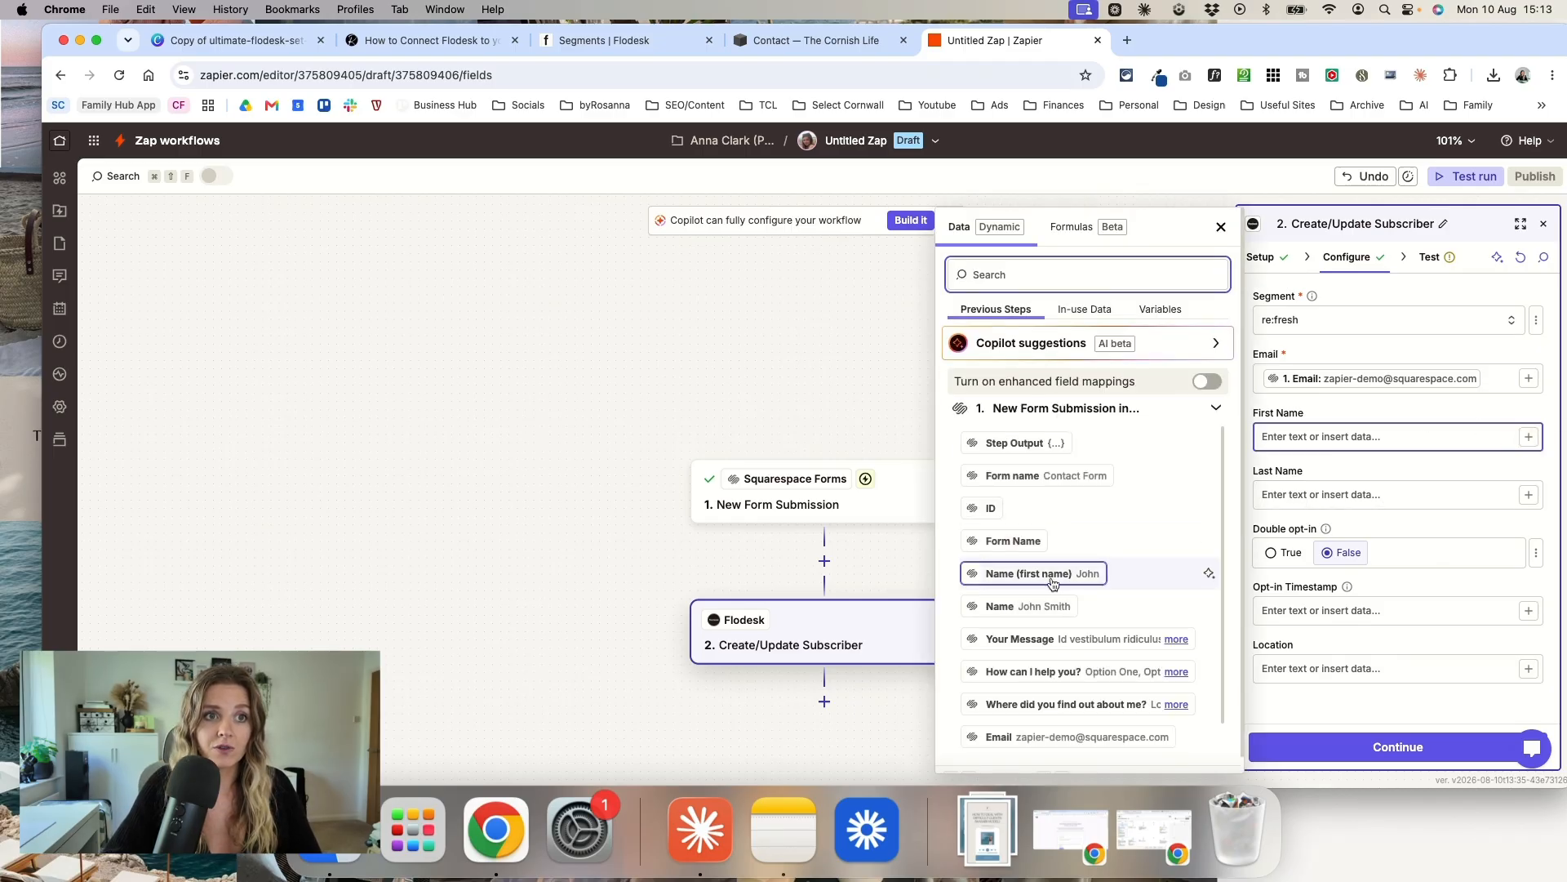
{"action": "left_click", "coordinate": [1052, 579]}
{"action": "key", "text": "Tab"}
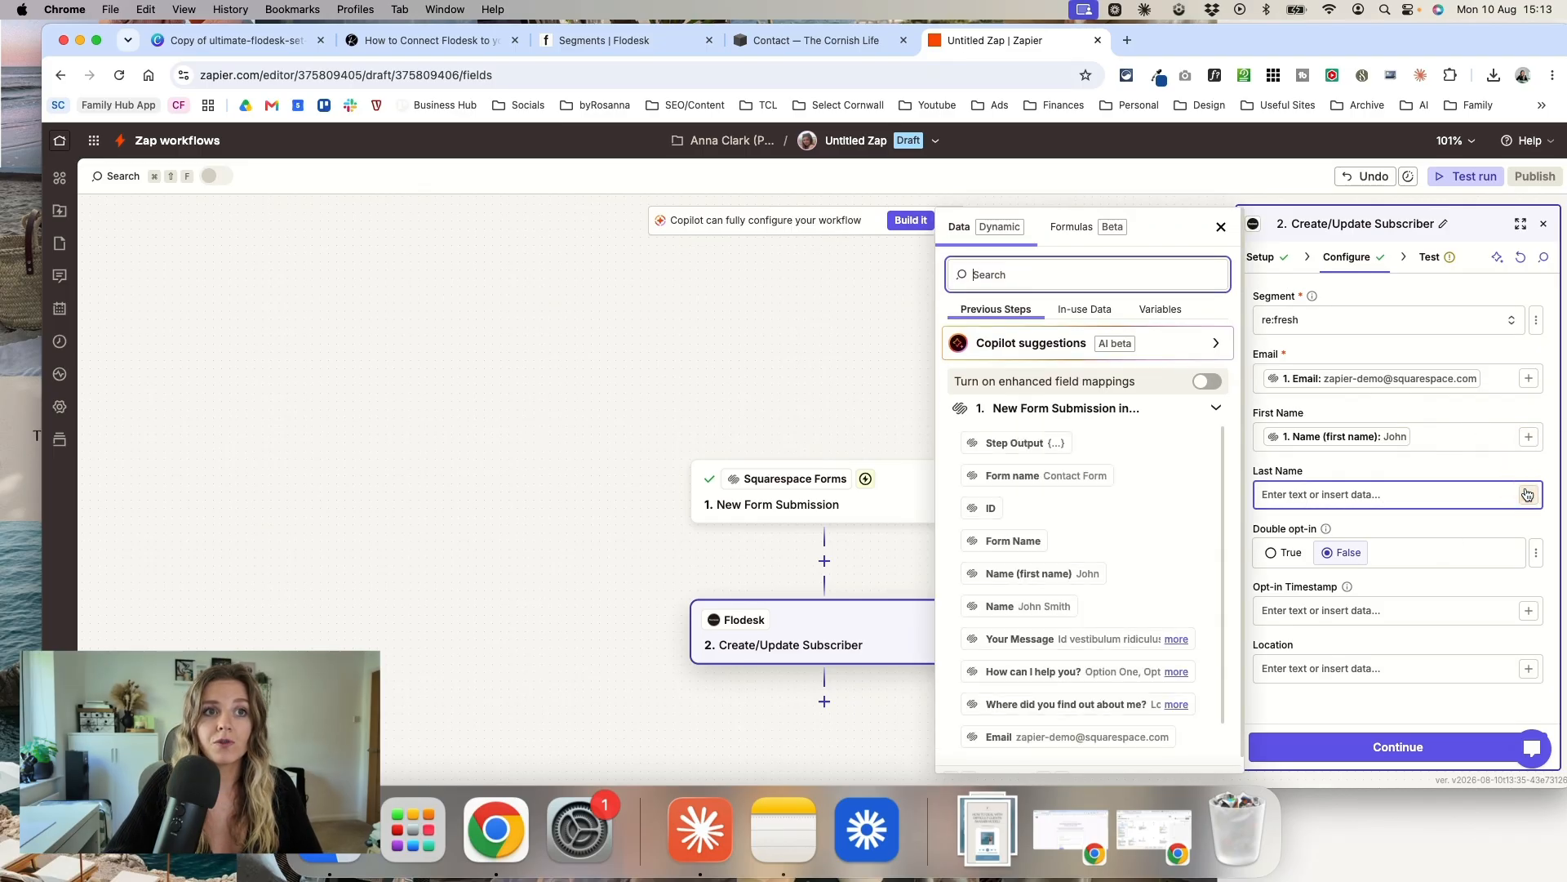
{"action": "scroll", "coordinate": [1074, 542], "scroll_direction": "down", "scroll_amount": 1}
{"action": "left_click", "coordinate": [1054, 736]}
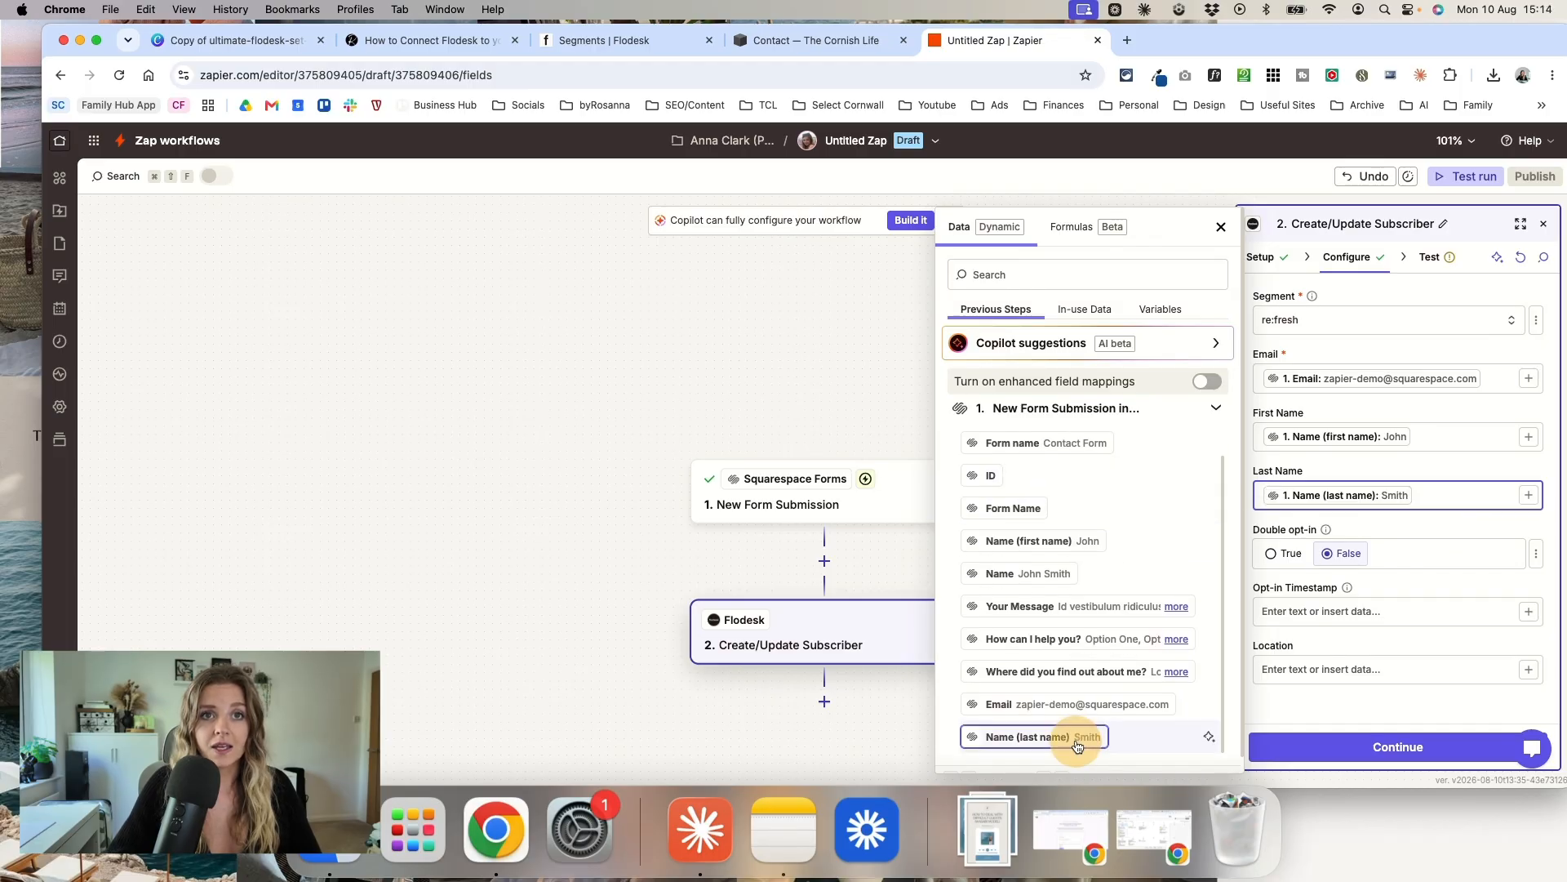
{"action": "left_click", "coordinate": [1410, 460]}
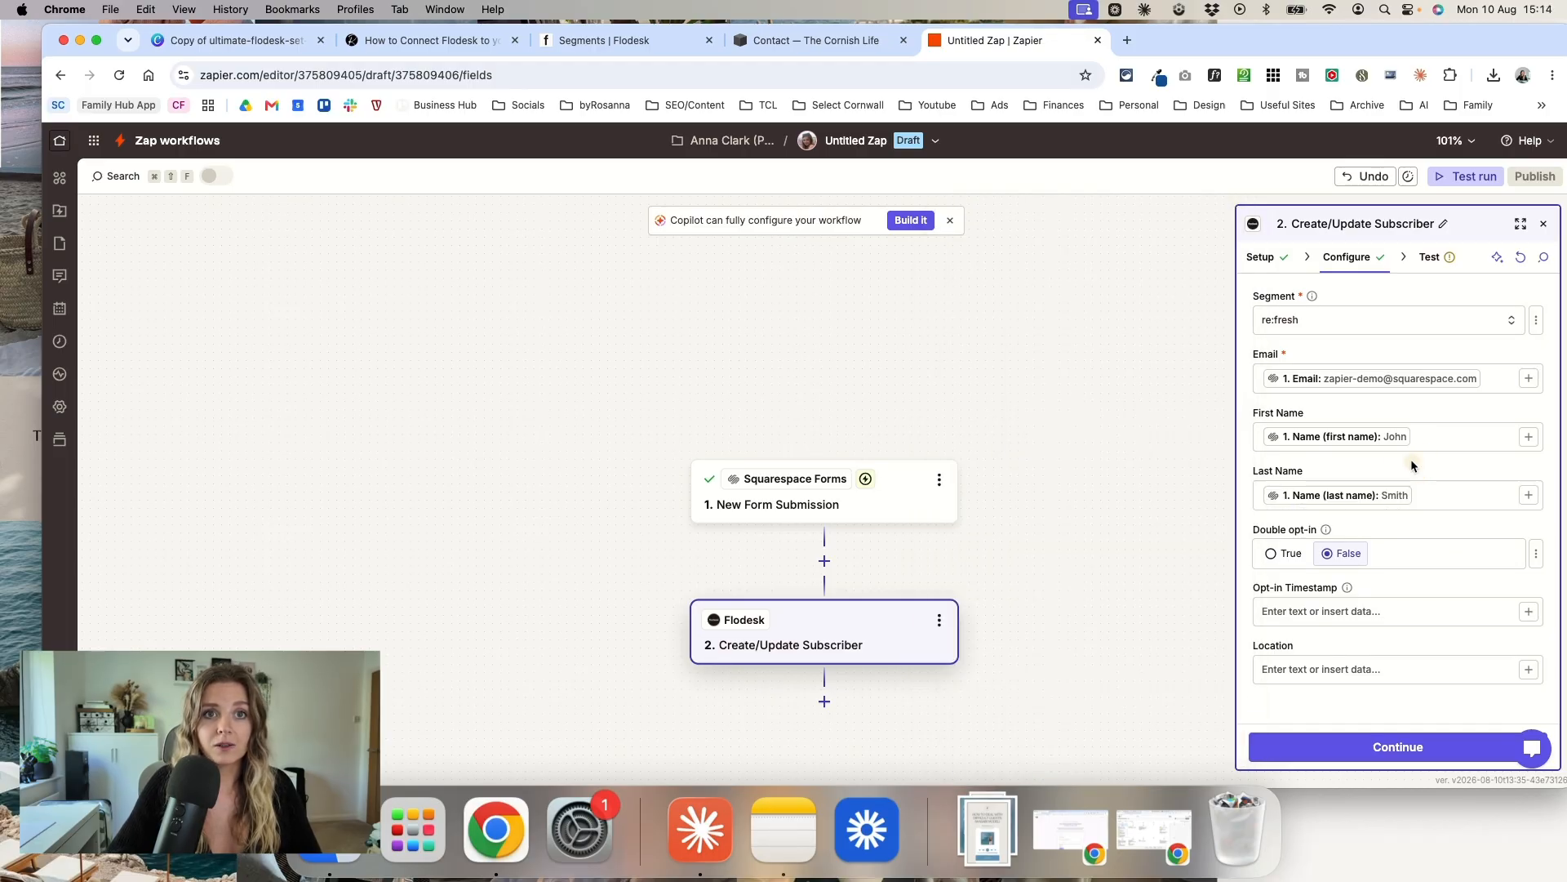
Step: Set Double opt-in to True, review the double opt-in email in Flodesk's Opt-in setup, and return to Zapier
{"action": "left_click", "coordinate": [1274, 558]}
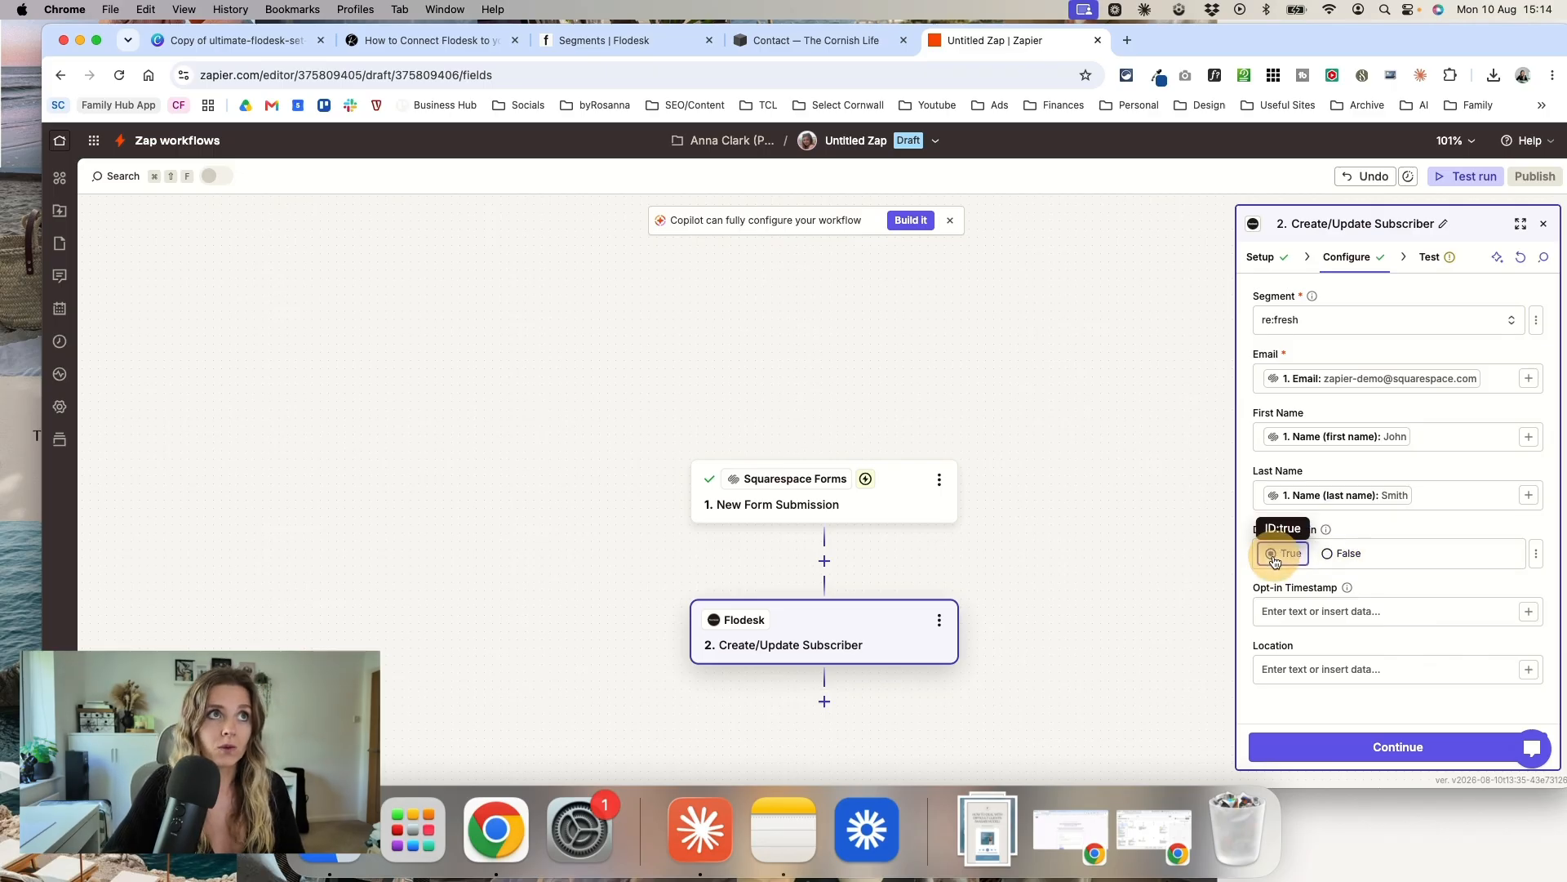
{"action": "left_click", "coordinate": [630, 41]}
{"action": "left_click", "coordinate": [1512, 166]}
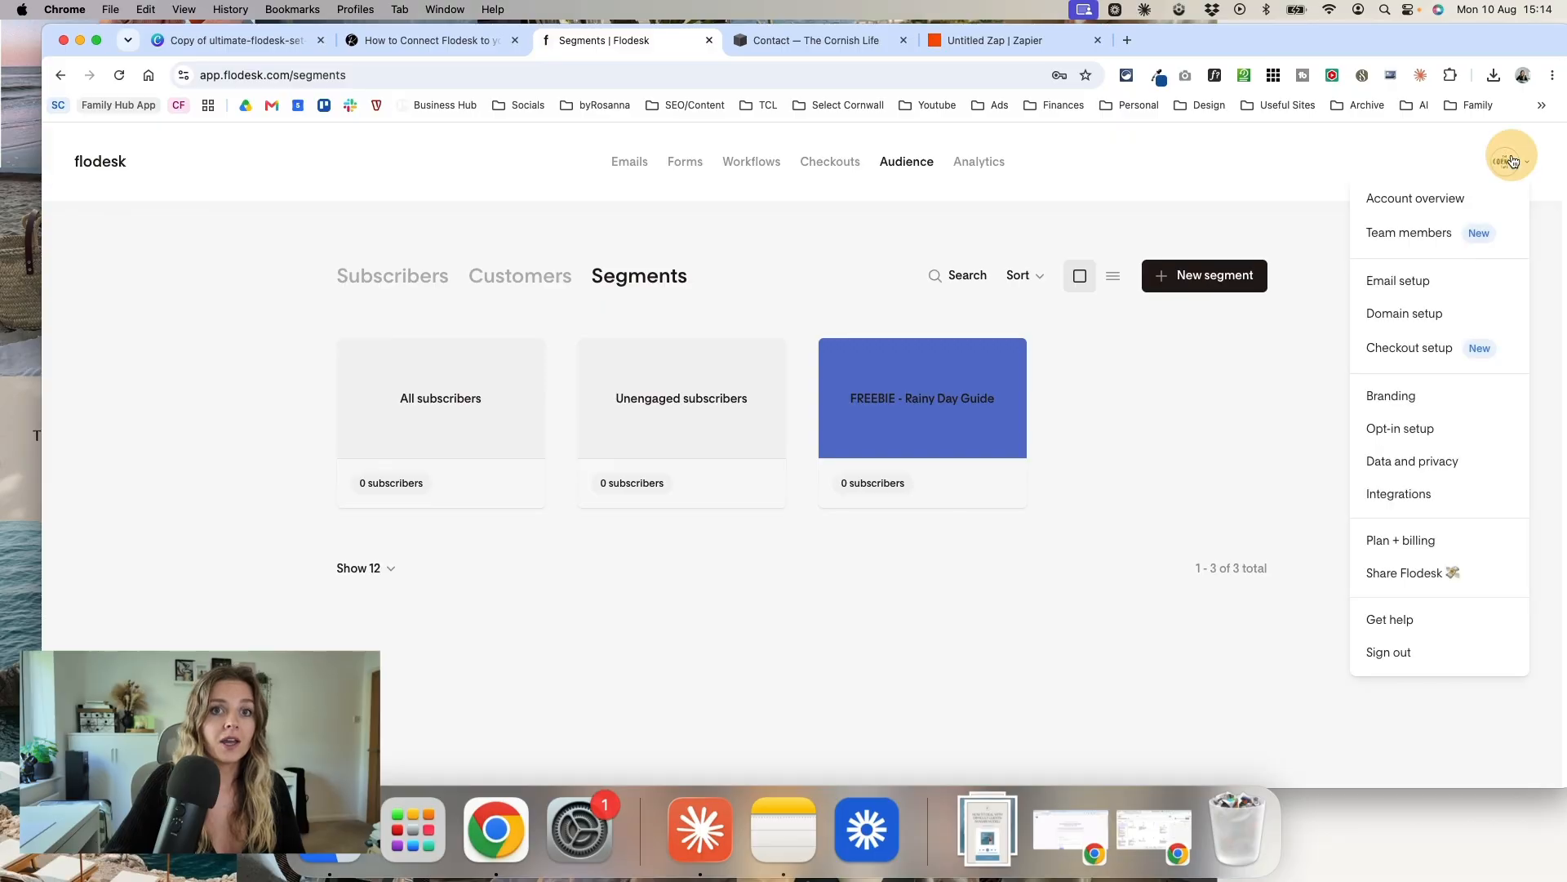
{"action": "left_click", "coordinate": [1414, 429]}
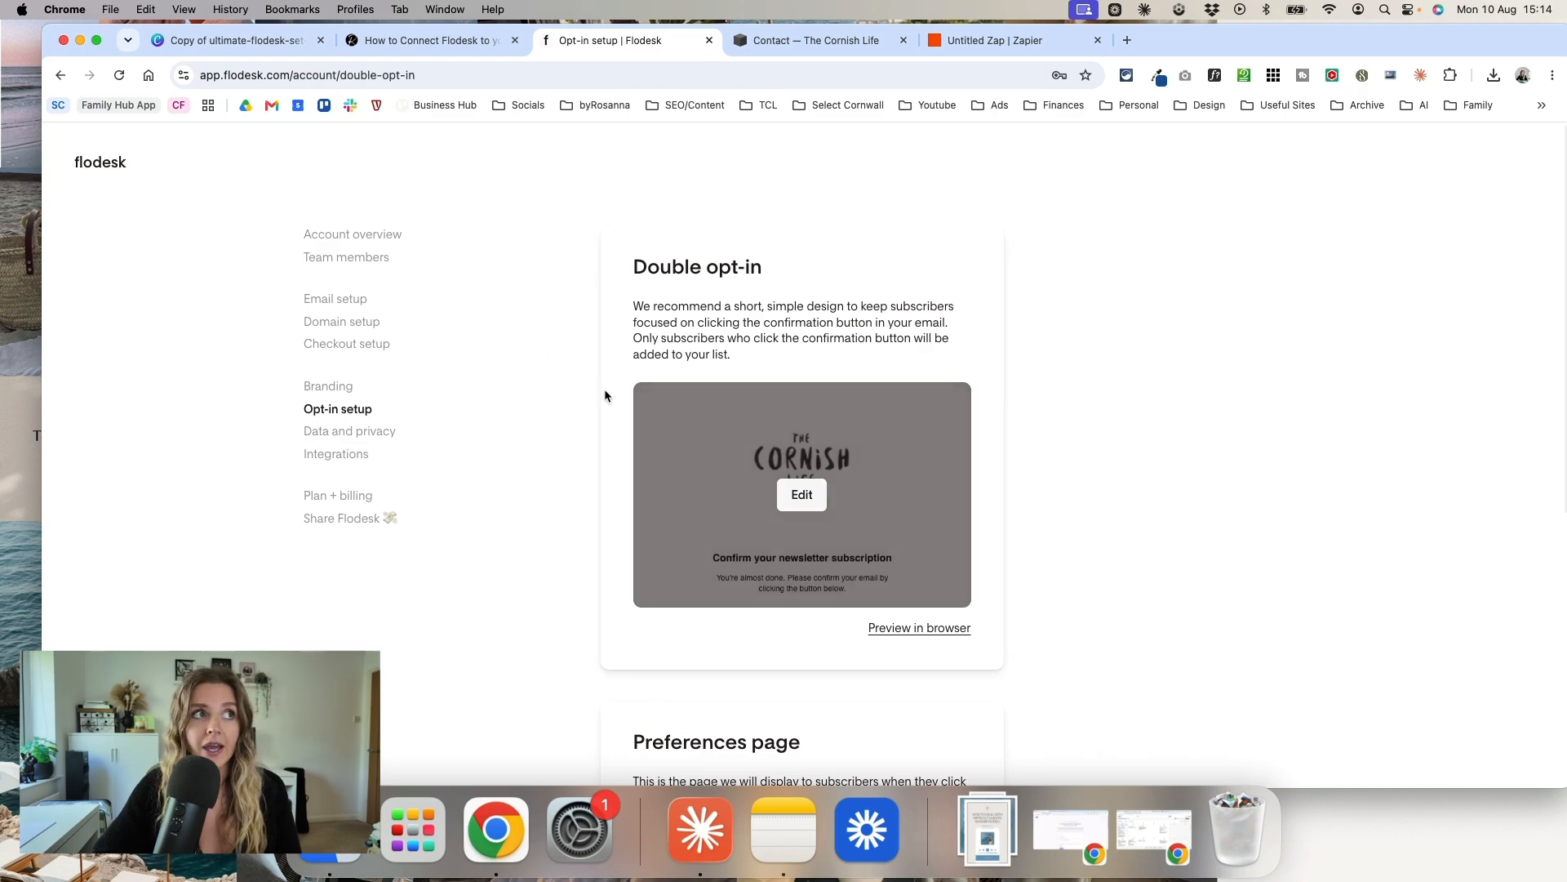
{"action": "left_click", "coordinate": [102, 162]}
{"action": "left_click", "coordinate": [981, 41]}
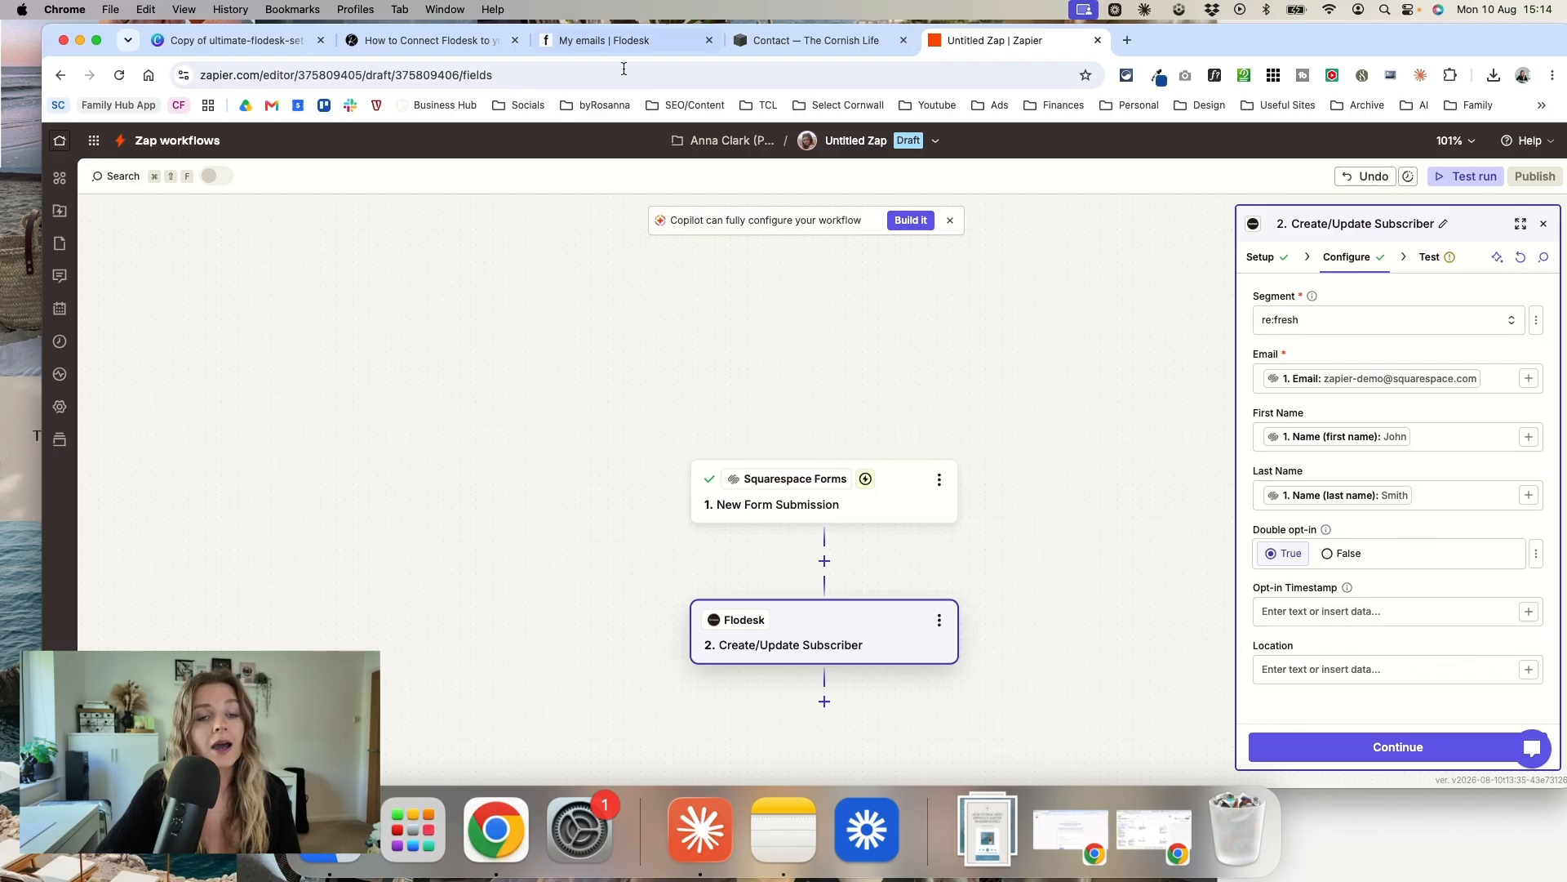
Step: Continue from the configured fields and test the Create/Update Subscriber action by sending the sample subscriber to Flodesk
{"action": "left_click", "coordinate": [1347, 746]}
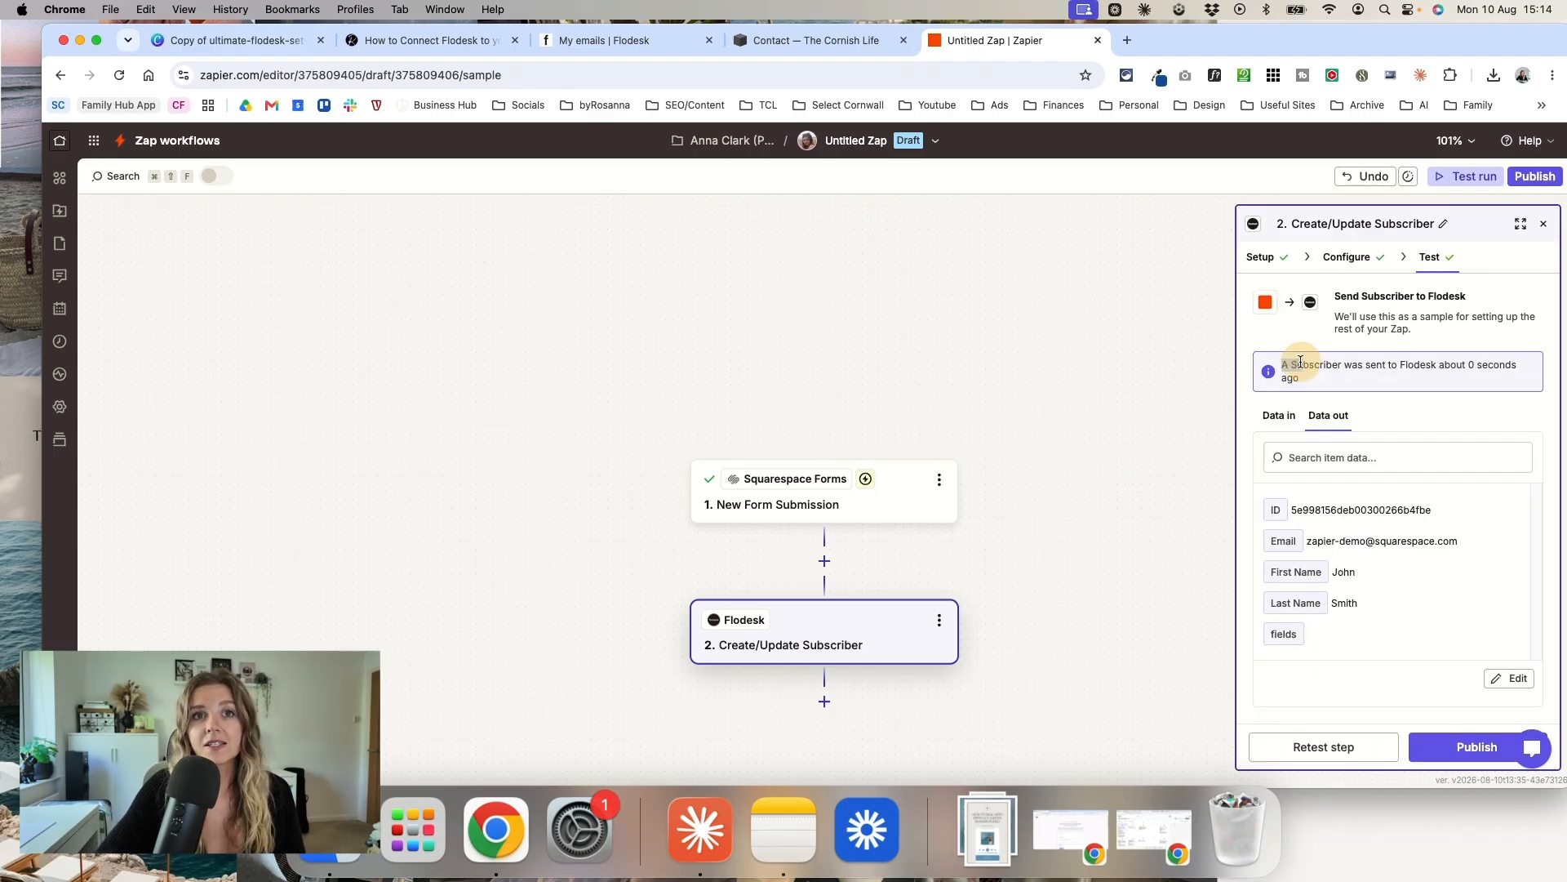
{"action": "triple_click", "coordinate": [1295, 364]}
{"action": "left_click", "coordinate": [1104, 349]}
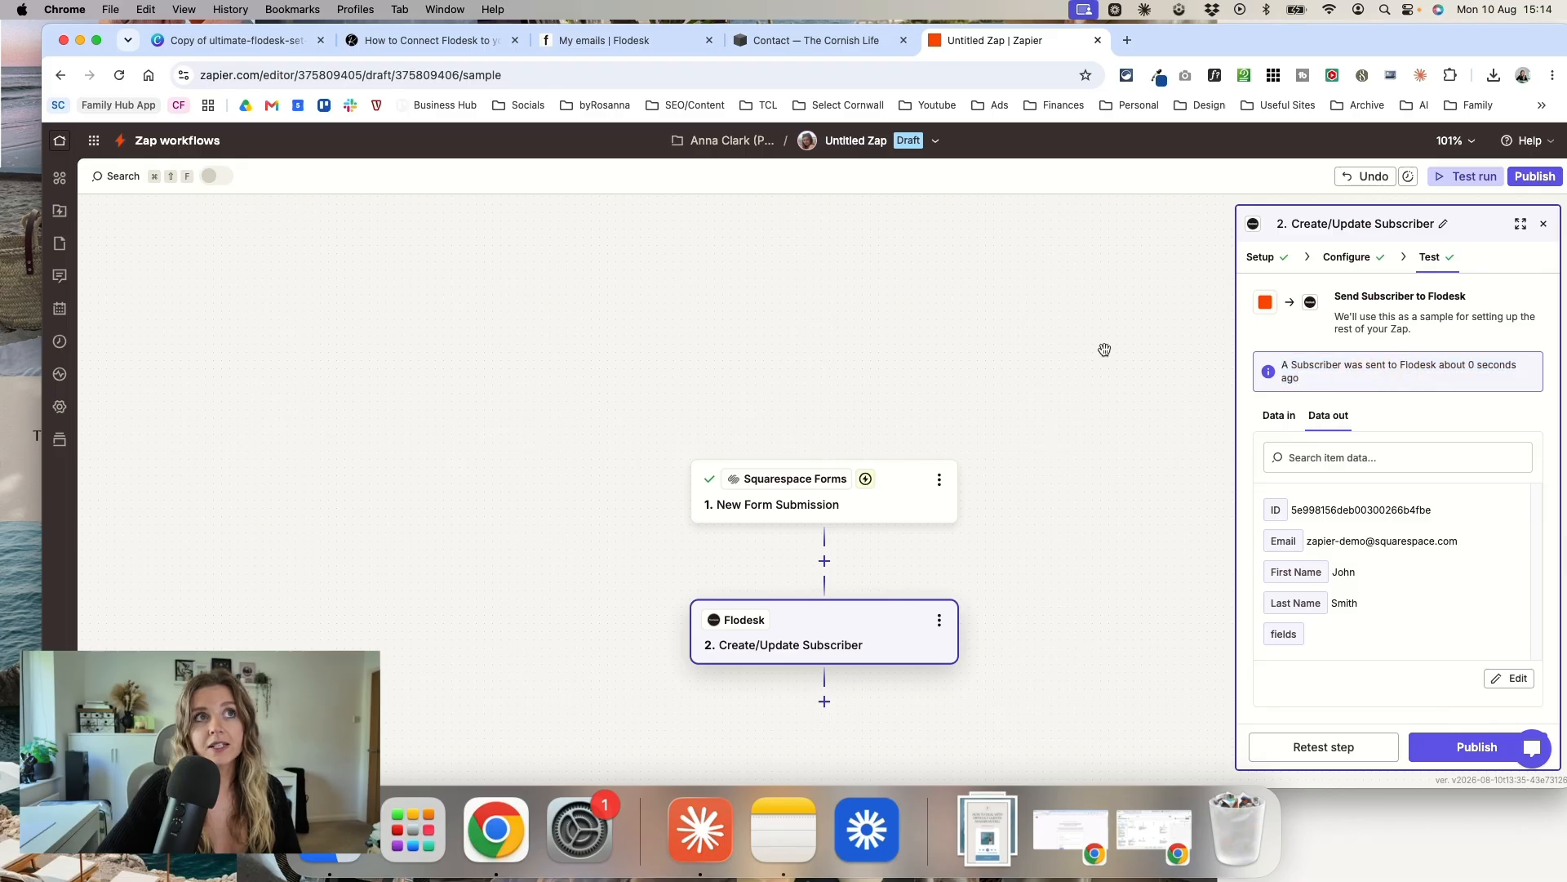
Step: Check the Audience subscribers in Flodesk, then return to Zapier and publish the Zap
{"action": "left_click", "coordinate": [597, 48]}
{"action": "left_click", "coordinate": [914, 167]}
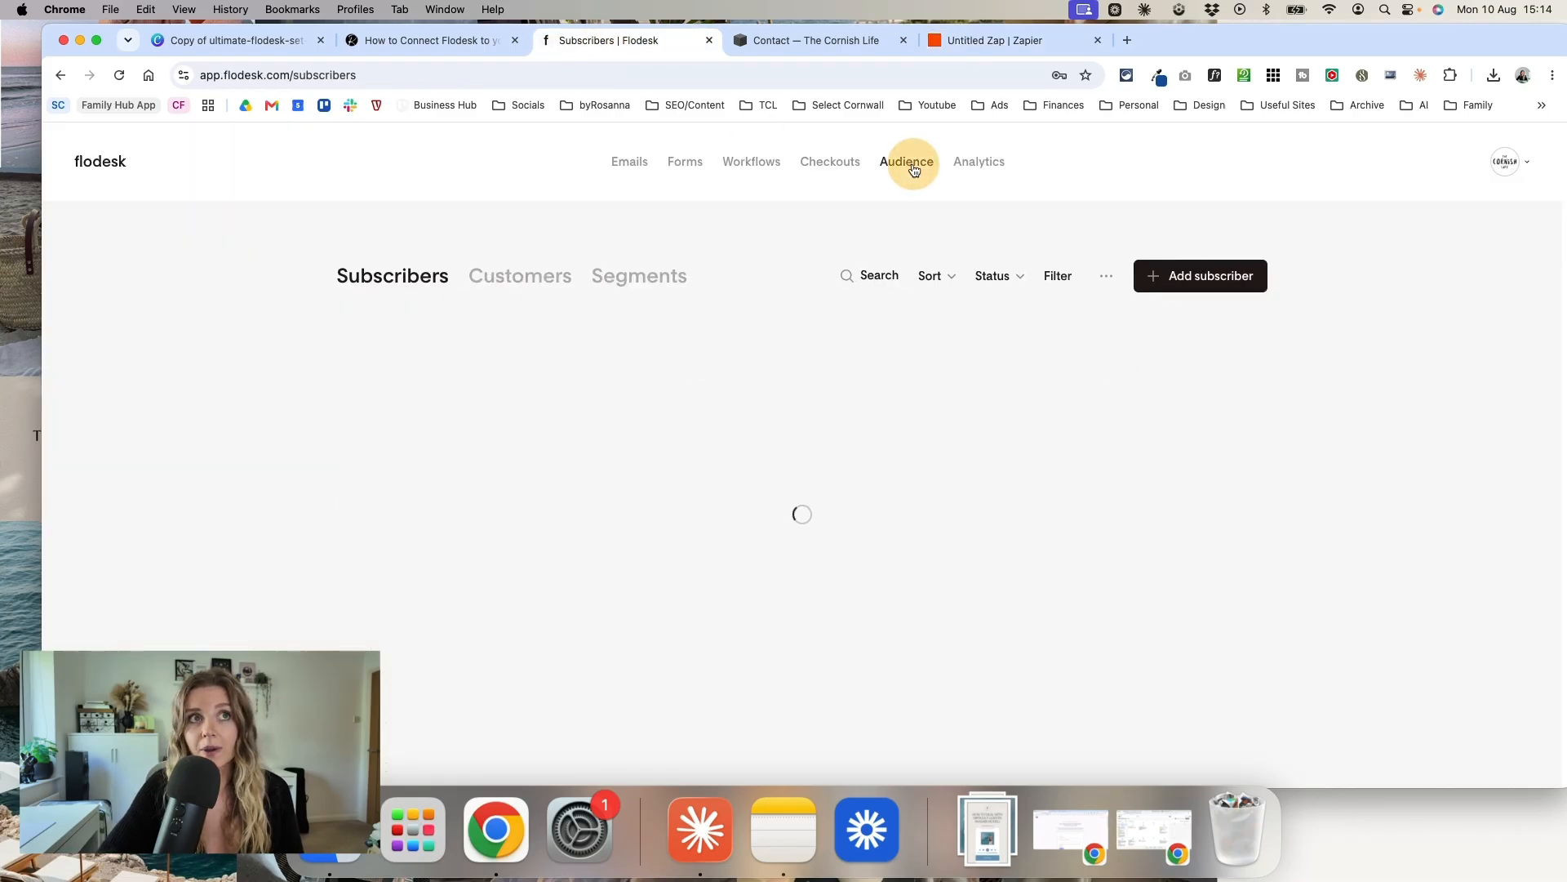
{"action": "left_click", "coordinate": [977, 42]}
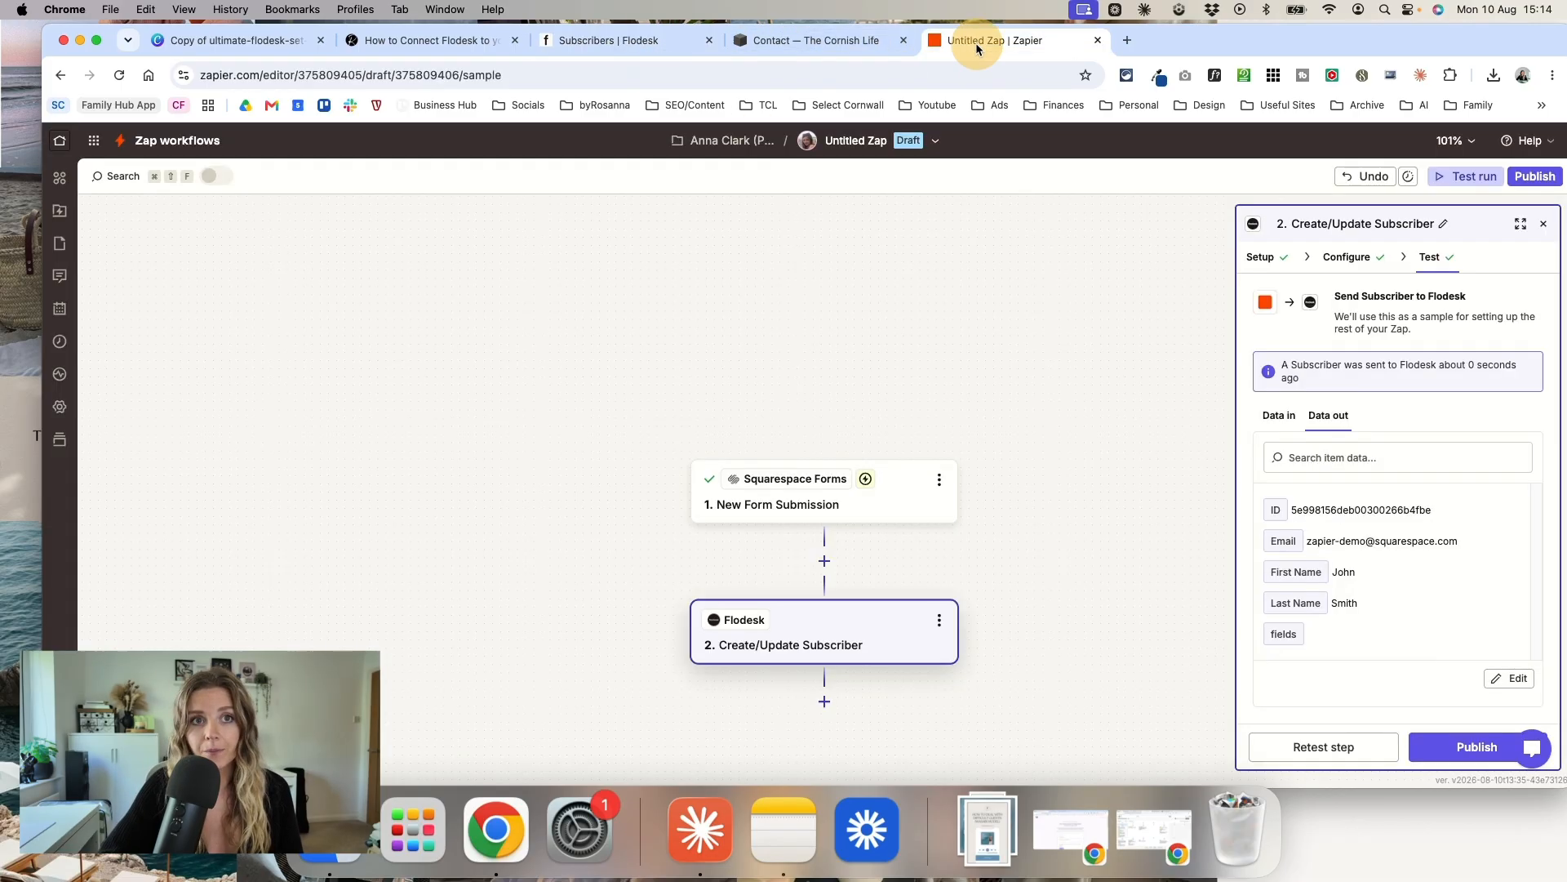
{"action": "left_click", "coordinate": [1536, 177]}
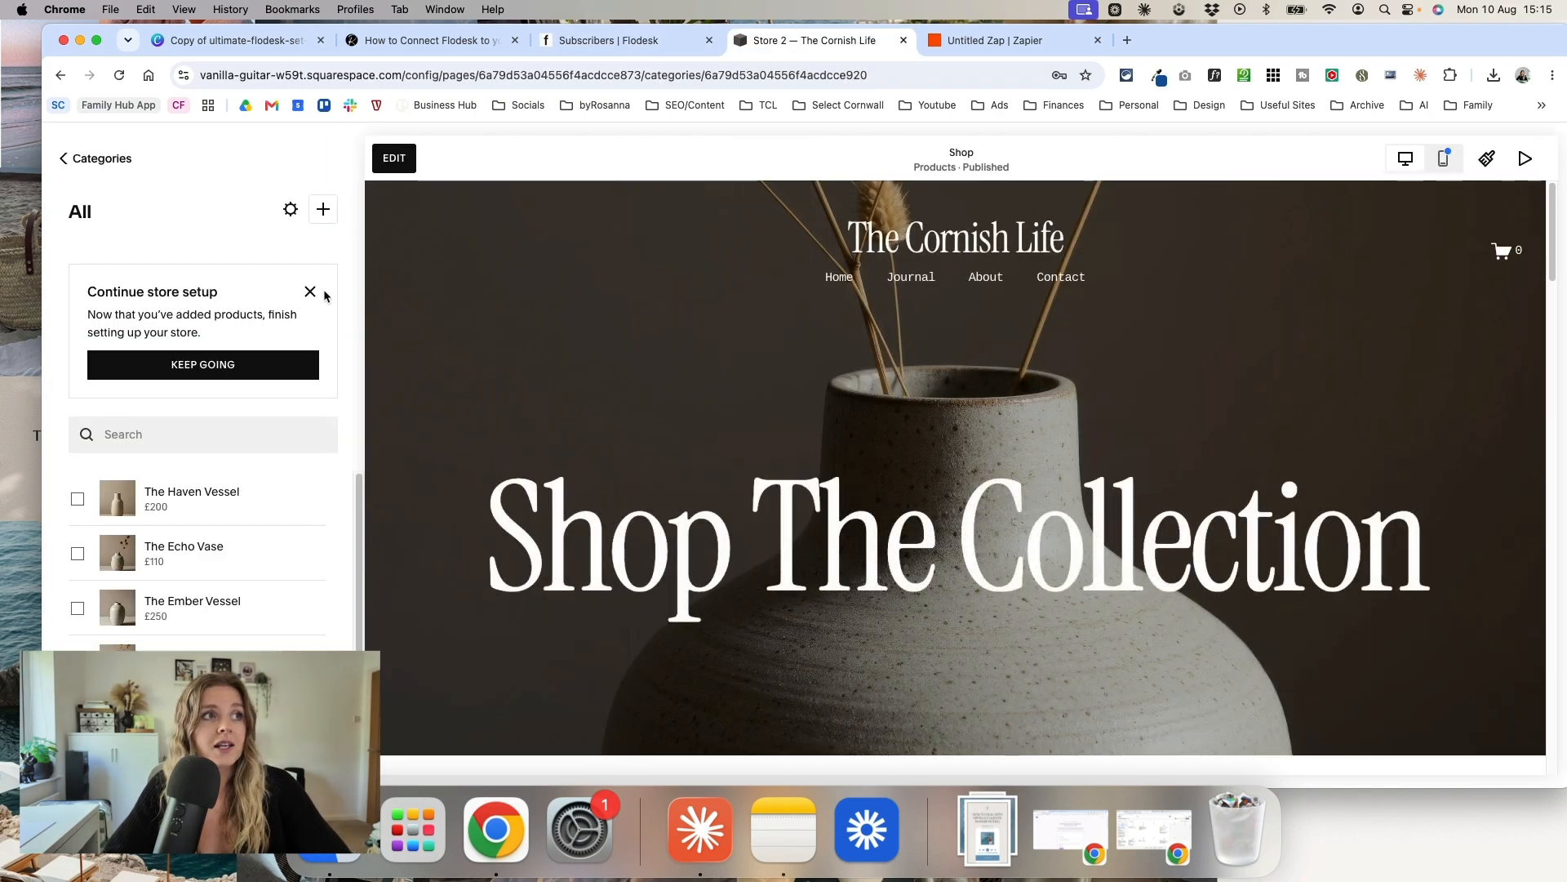
Step: Dismiss the Continue store setup card for the Squarespace Shop and look through the products on its page
{"action": "left_click", "coordinate": [311, 292]}
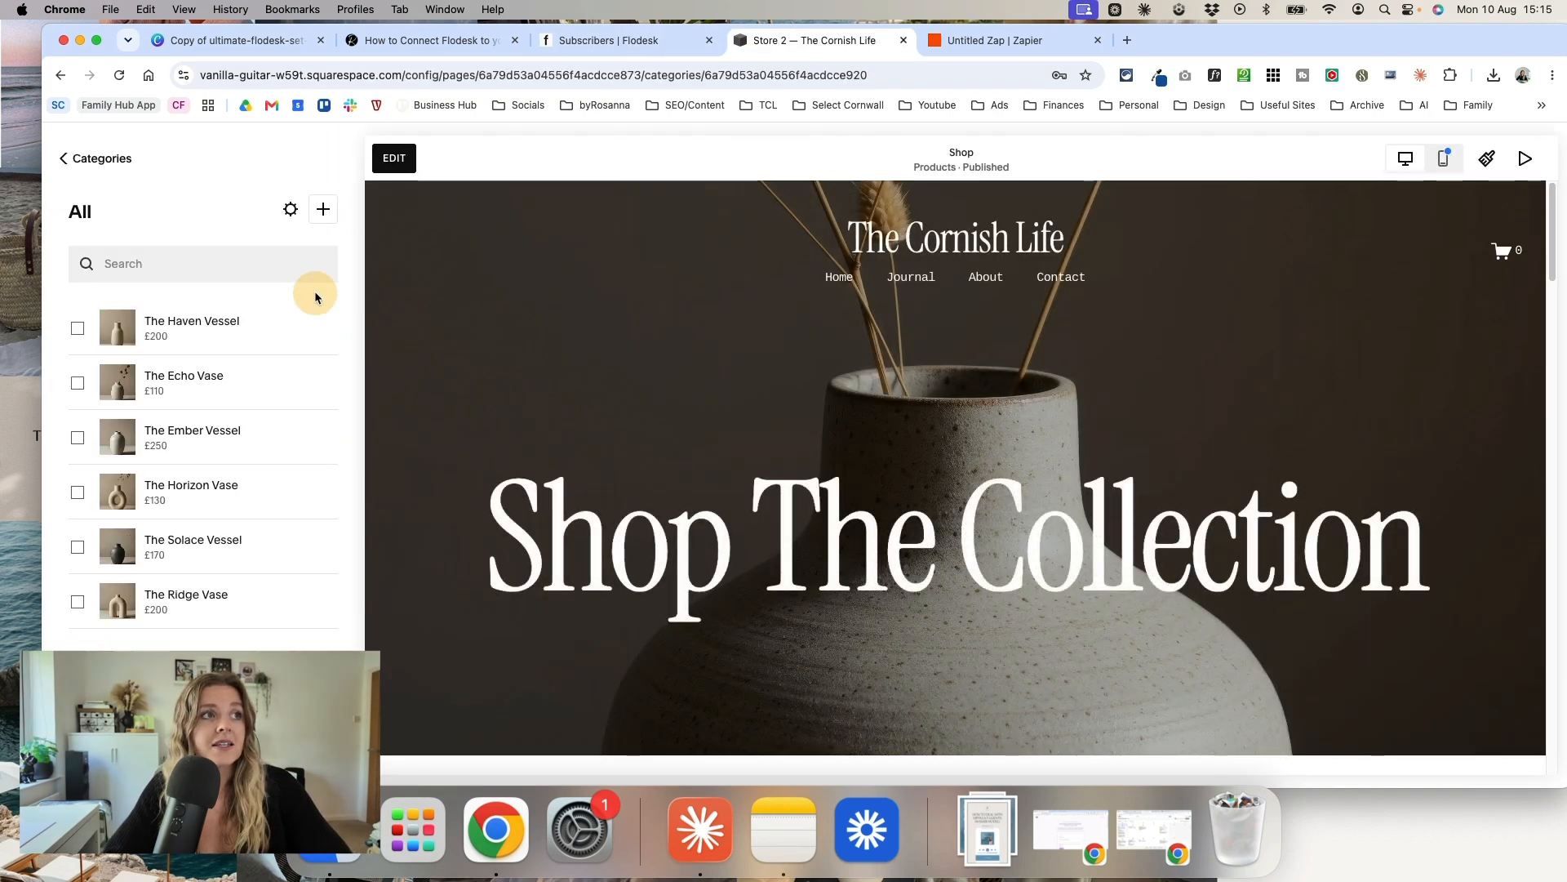
{"action": "scroll", "coordinate": [890, 422], "scroll_direction": "down", "scroll_amount": 10}
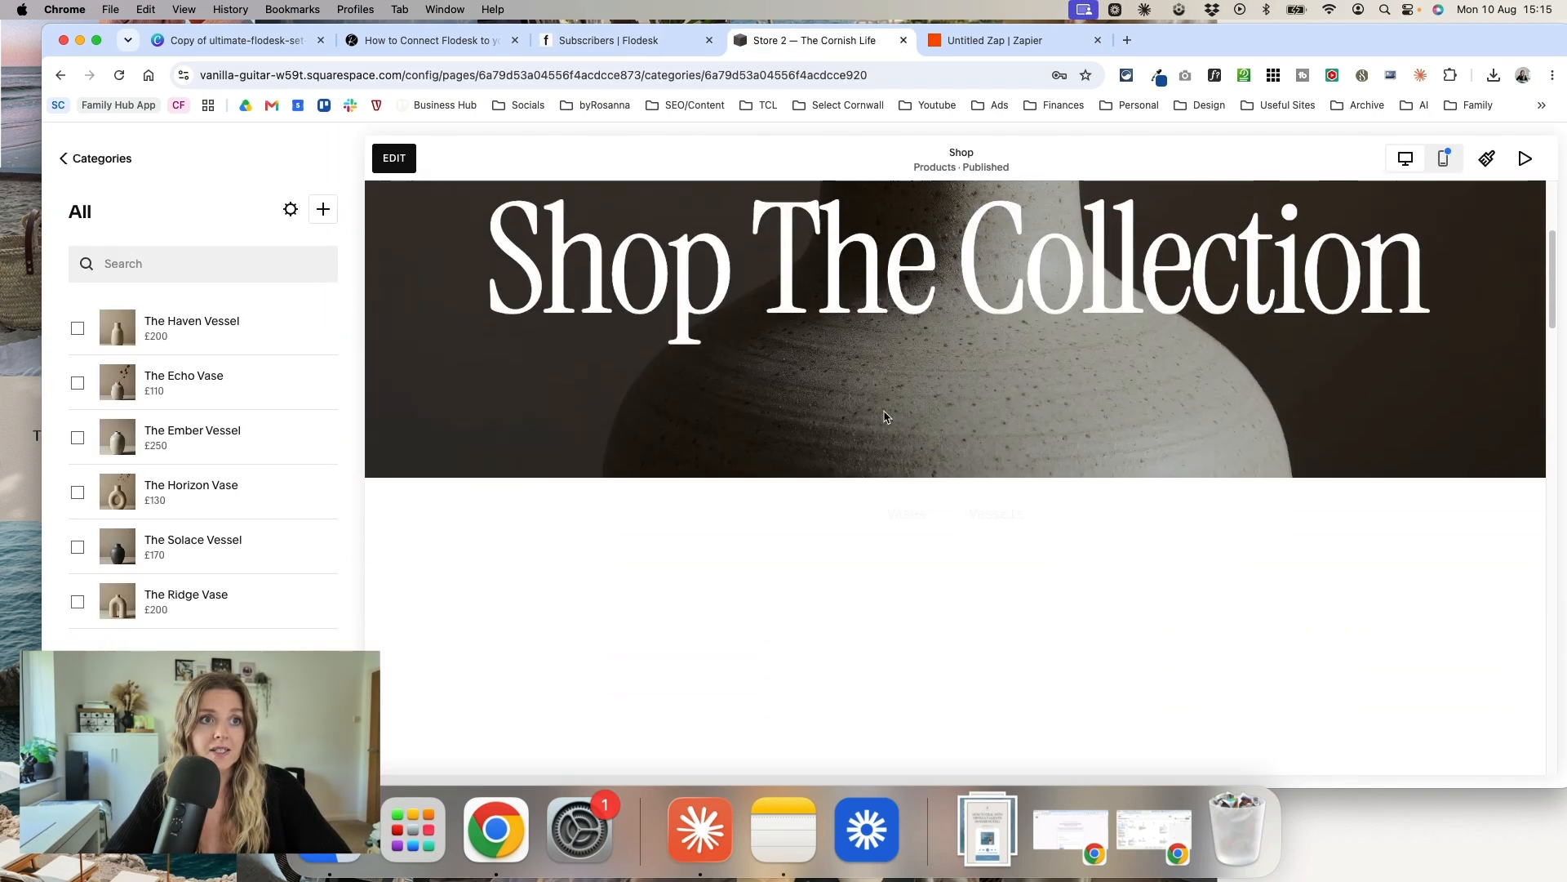
{"action": "scroll", "coordinate": [435, 480], "scroll_direction": "up", "scroll_amount": 3}
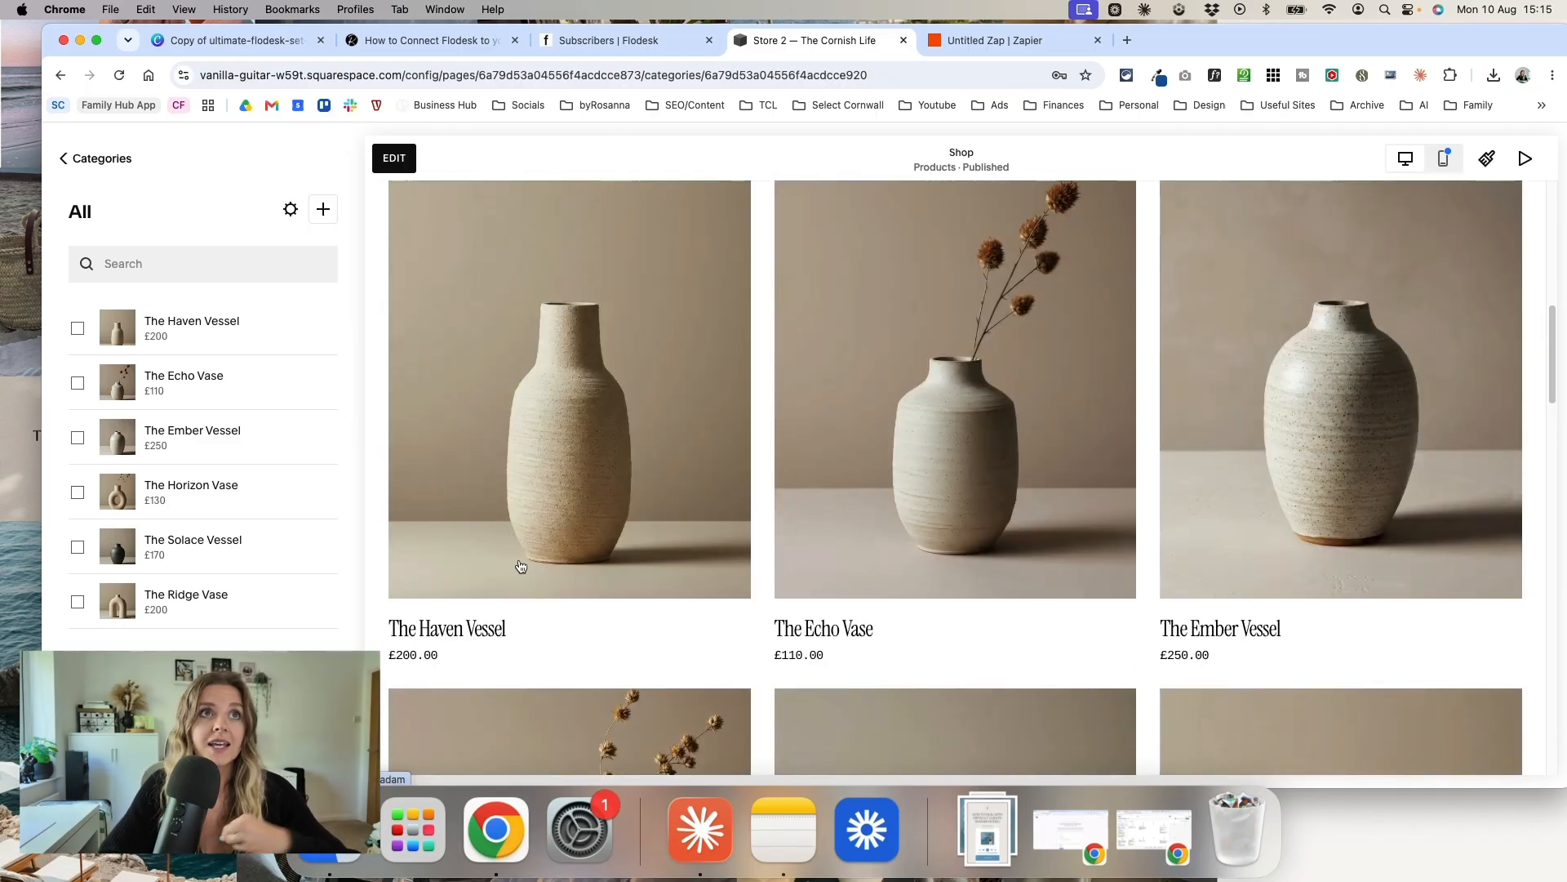
Step: Switch to Flodesk and search the account's integrations for "squ"
{"action": "left_click", "coordinate": [664, 40]}
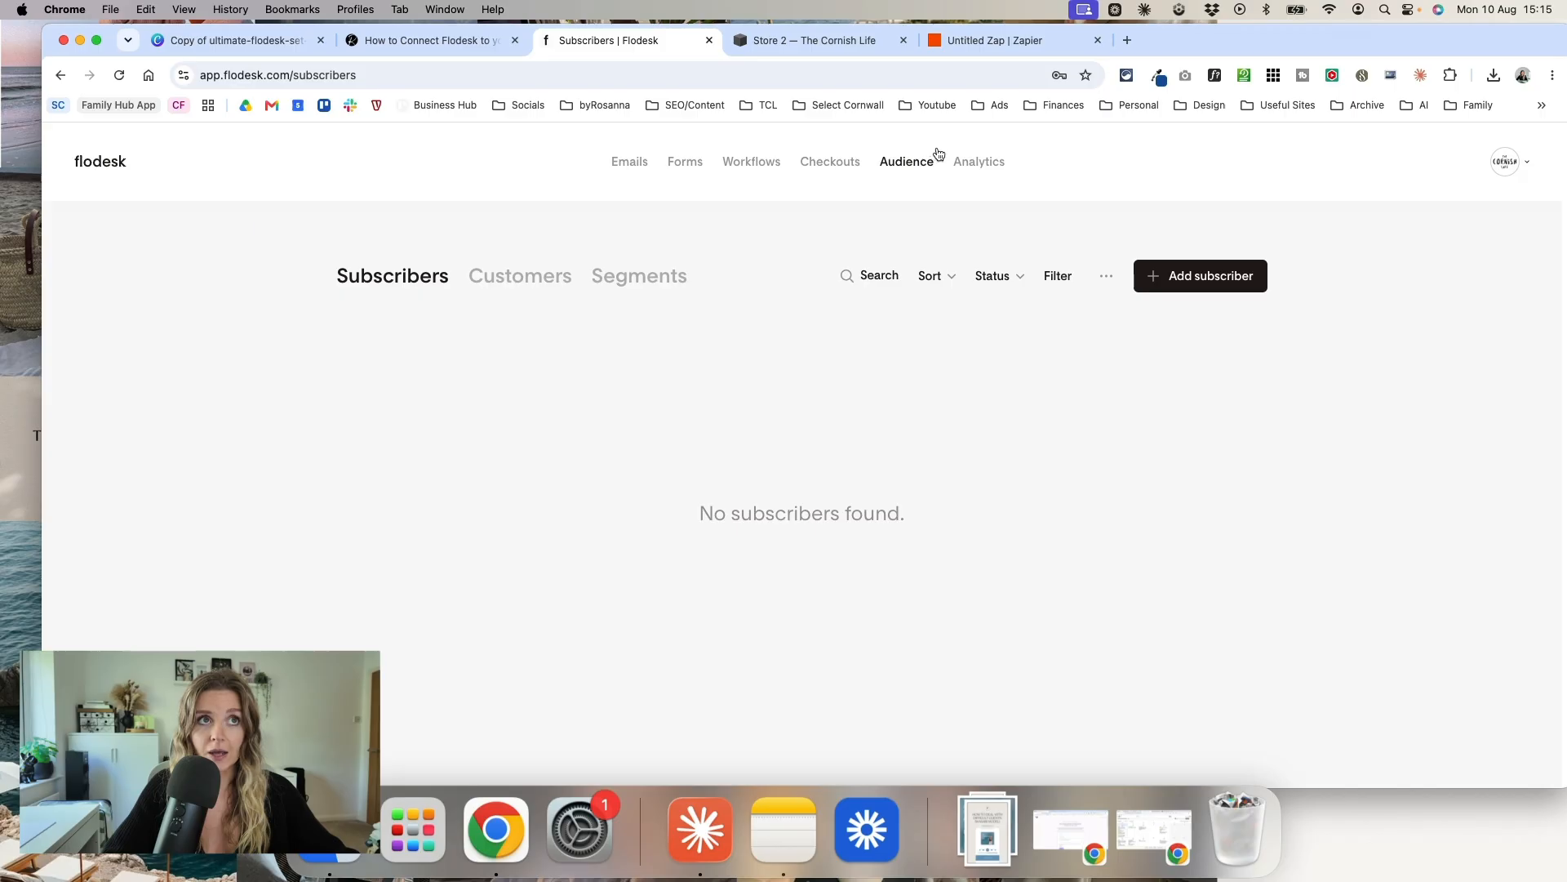
{"action": "left_click", "coordinate": [1505, 161]}
{"action": "left_click", "coordinate": [1402, 495]}
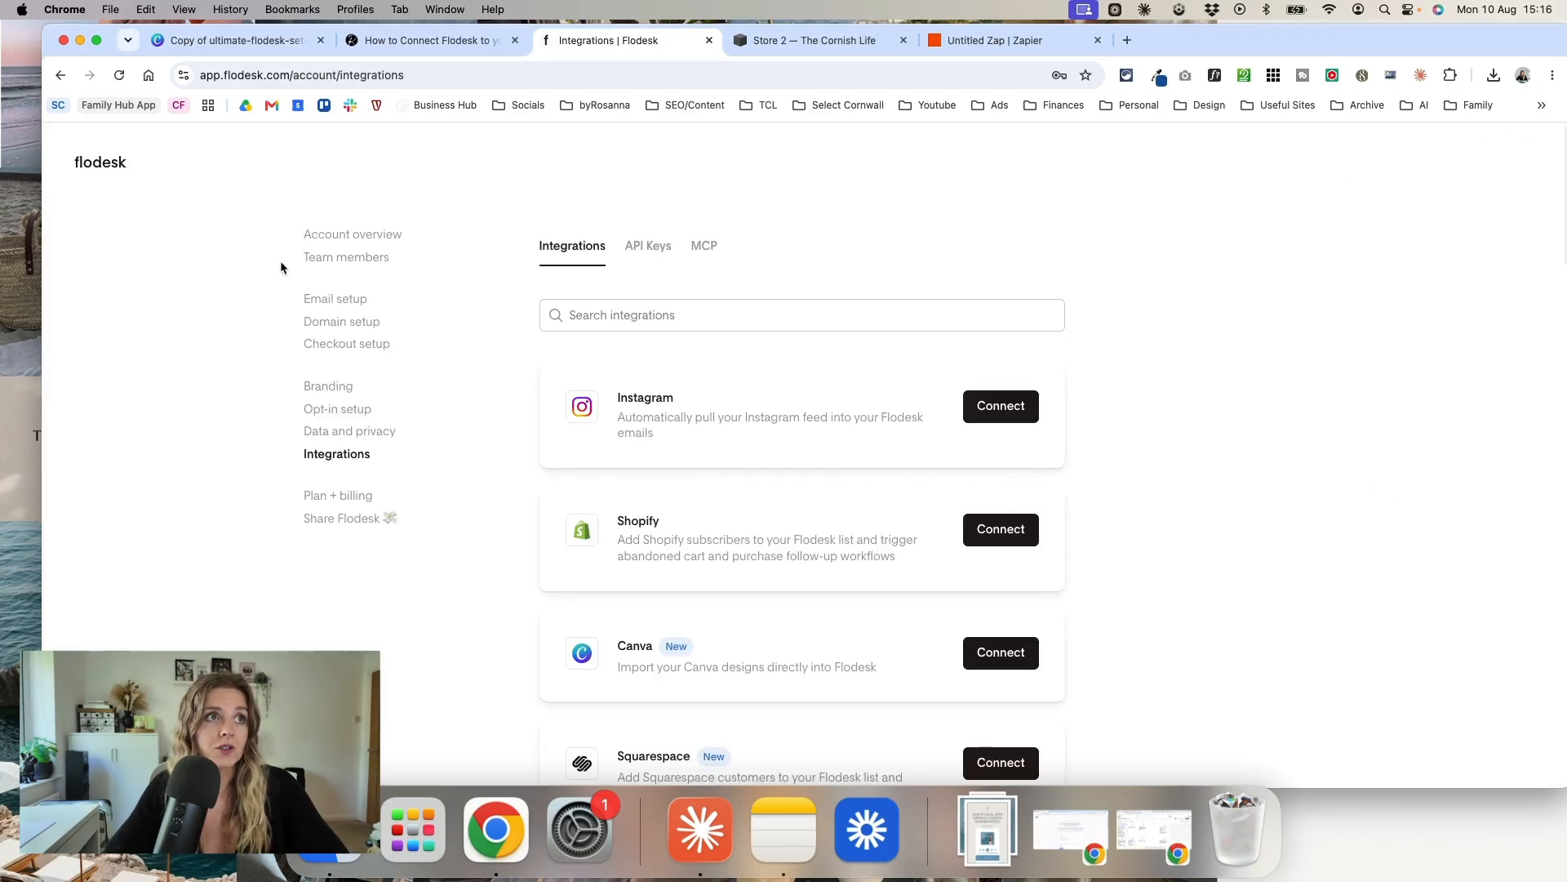
{"action": "left_click", "coordinate": [619, 307]}
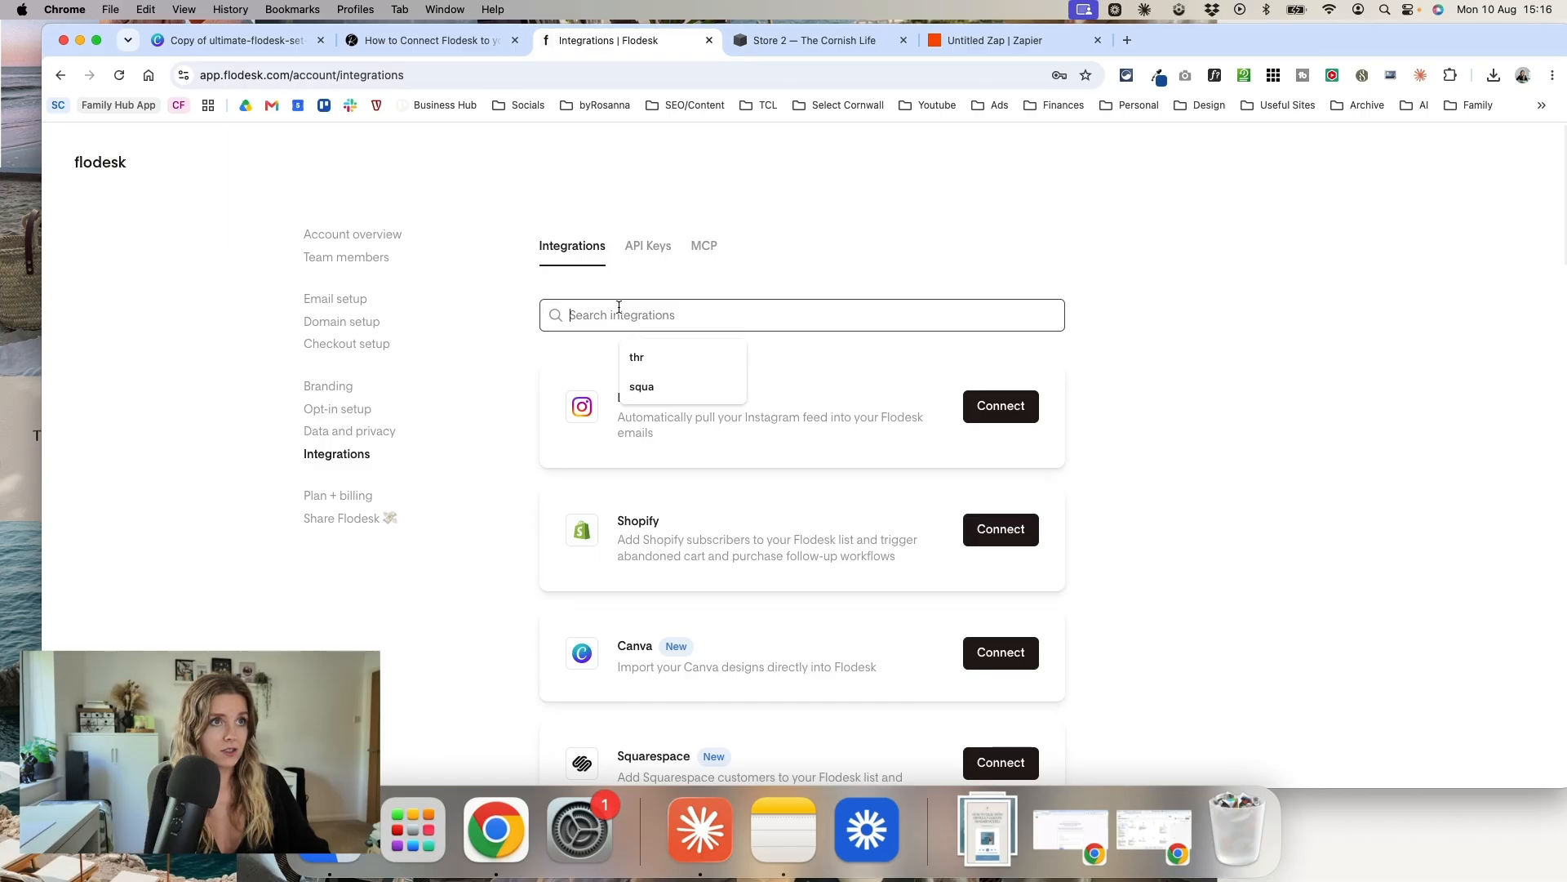
{"action": "type", "text": "squ"}
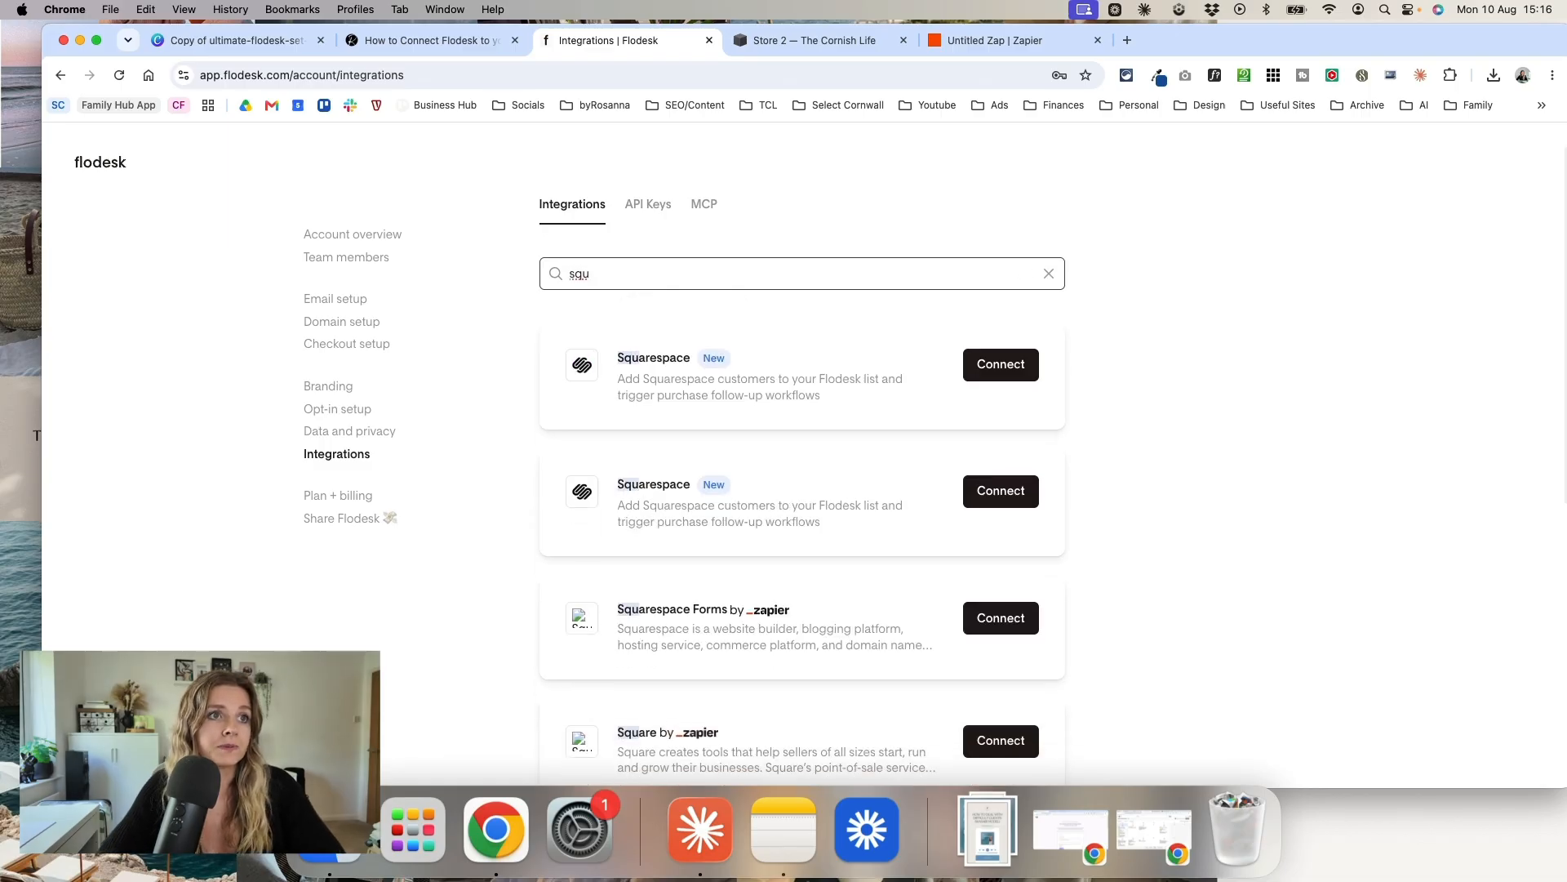
Step: Connect the Squarespace integration to The Cornish Life site and allow Flodesk the requested permissions
{"action": "left_click", "coordinate": [1001, 364]}
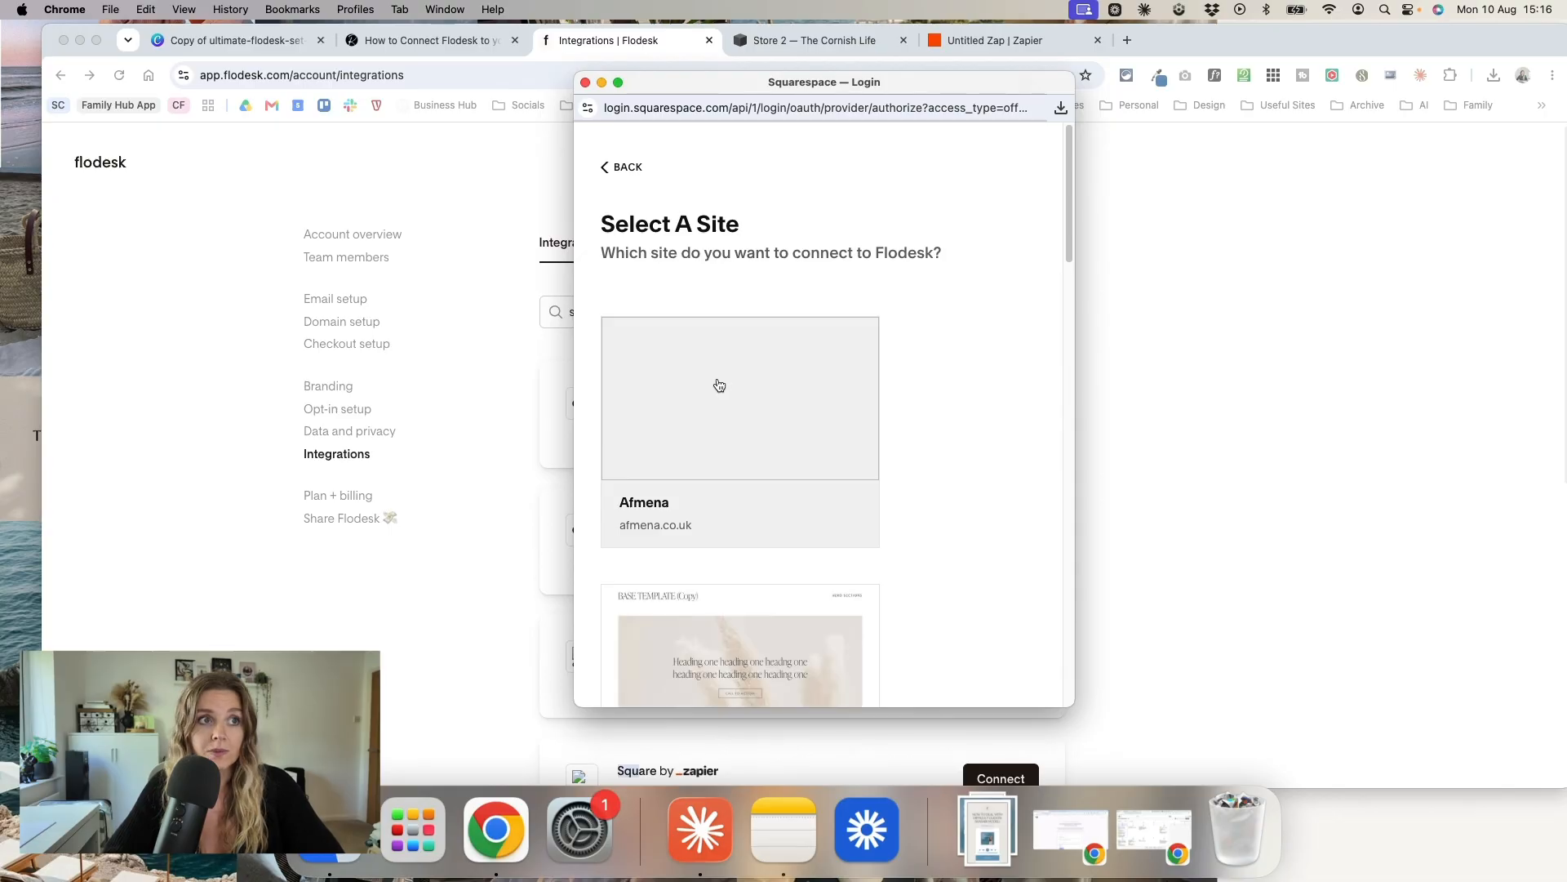
{"action": "scroll", "coordinate": [952, 514], "scroll_direction": "down", "scroll_amount": 2}
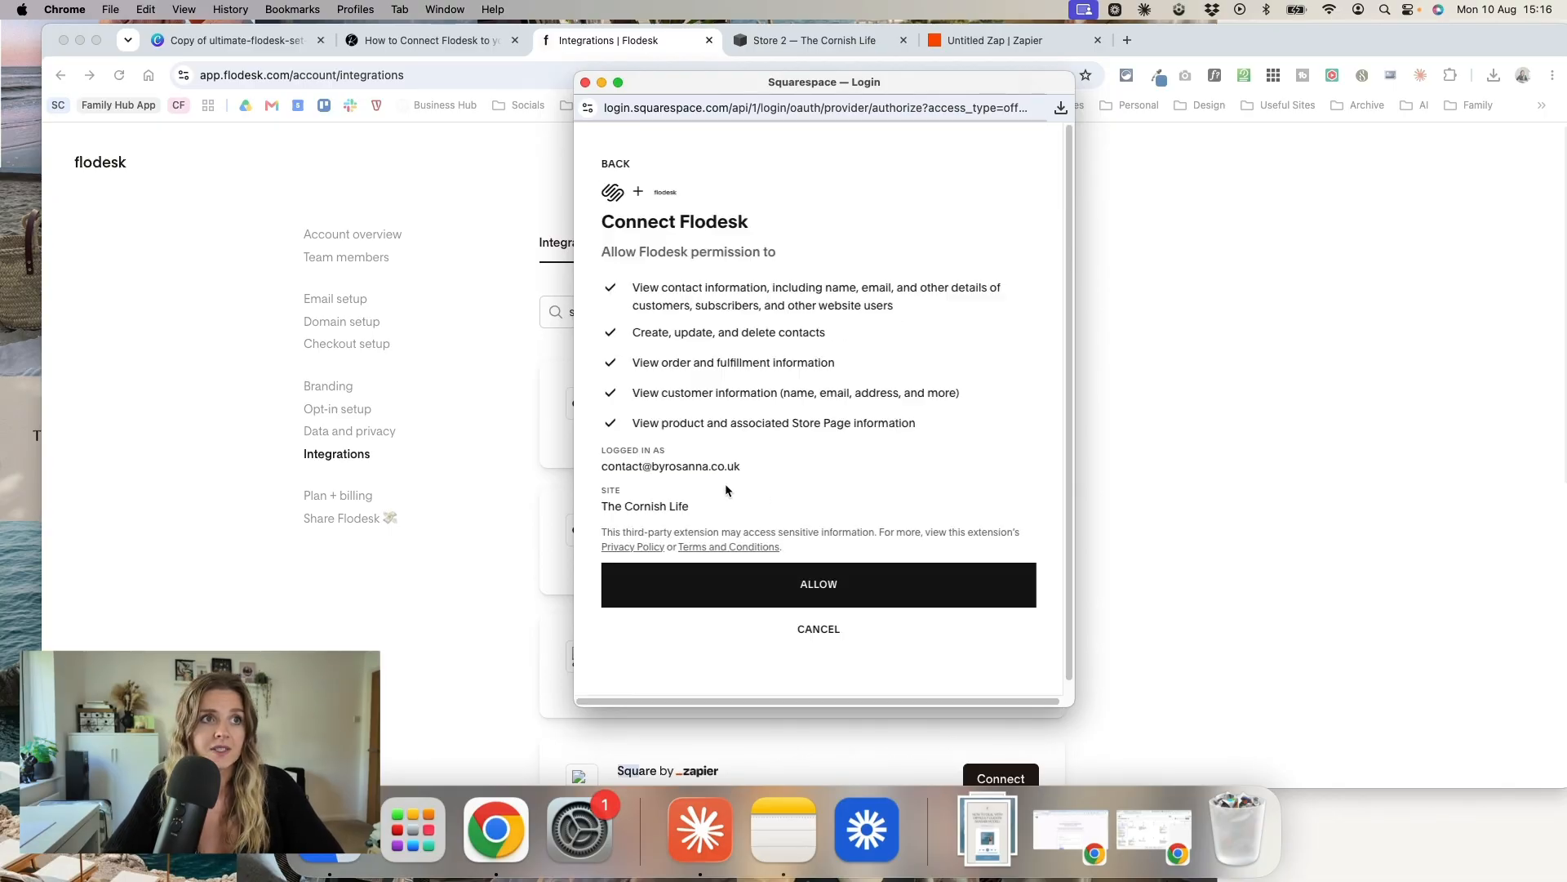
{"action": "left_click", "coordinate": [827, 595]}
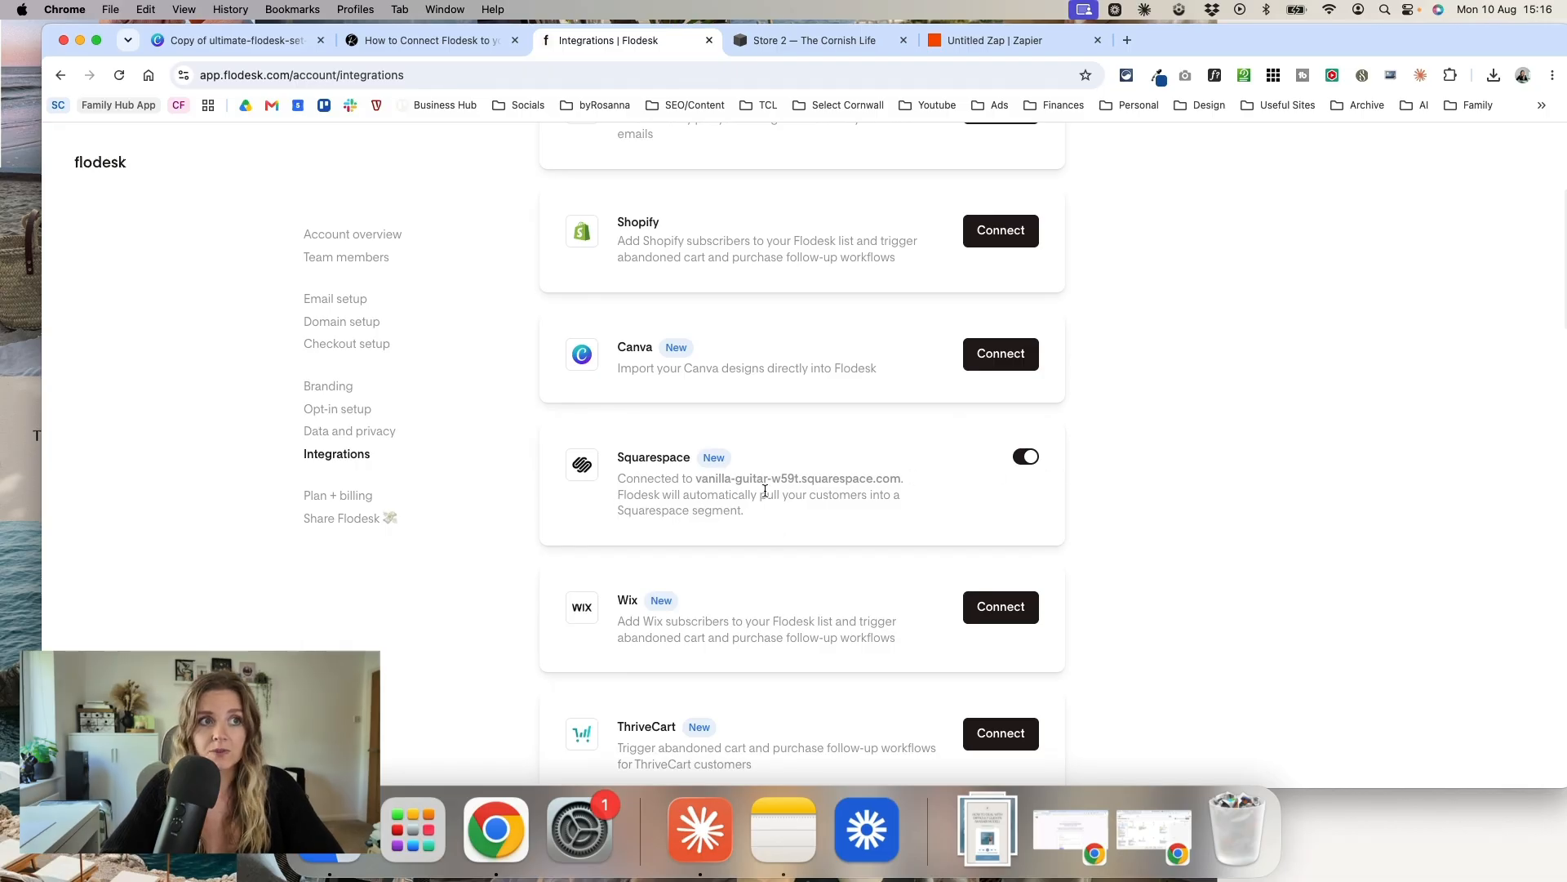
Step: Leave the integrations, revisit the Squarespace Shop products, and examine the Audience segments in Flodesk
{"action": "scroll", "coordinate": [763, 494], "scroll_direction": "up", "scroll_amount": 5}
{"action": "left_click", "coordinate": [101, 161]}
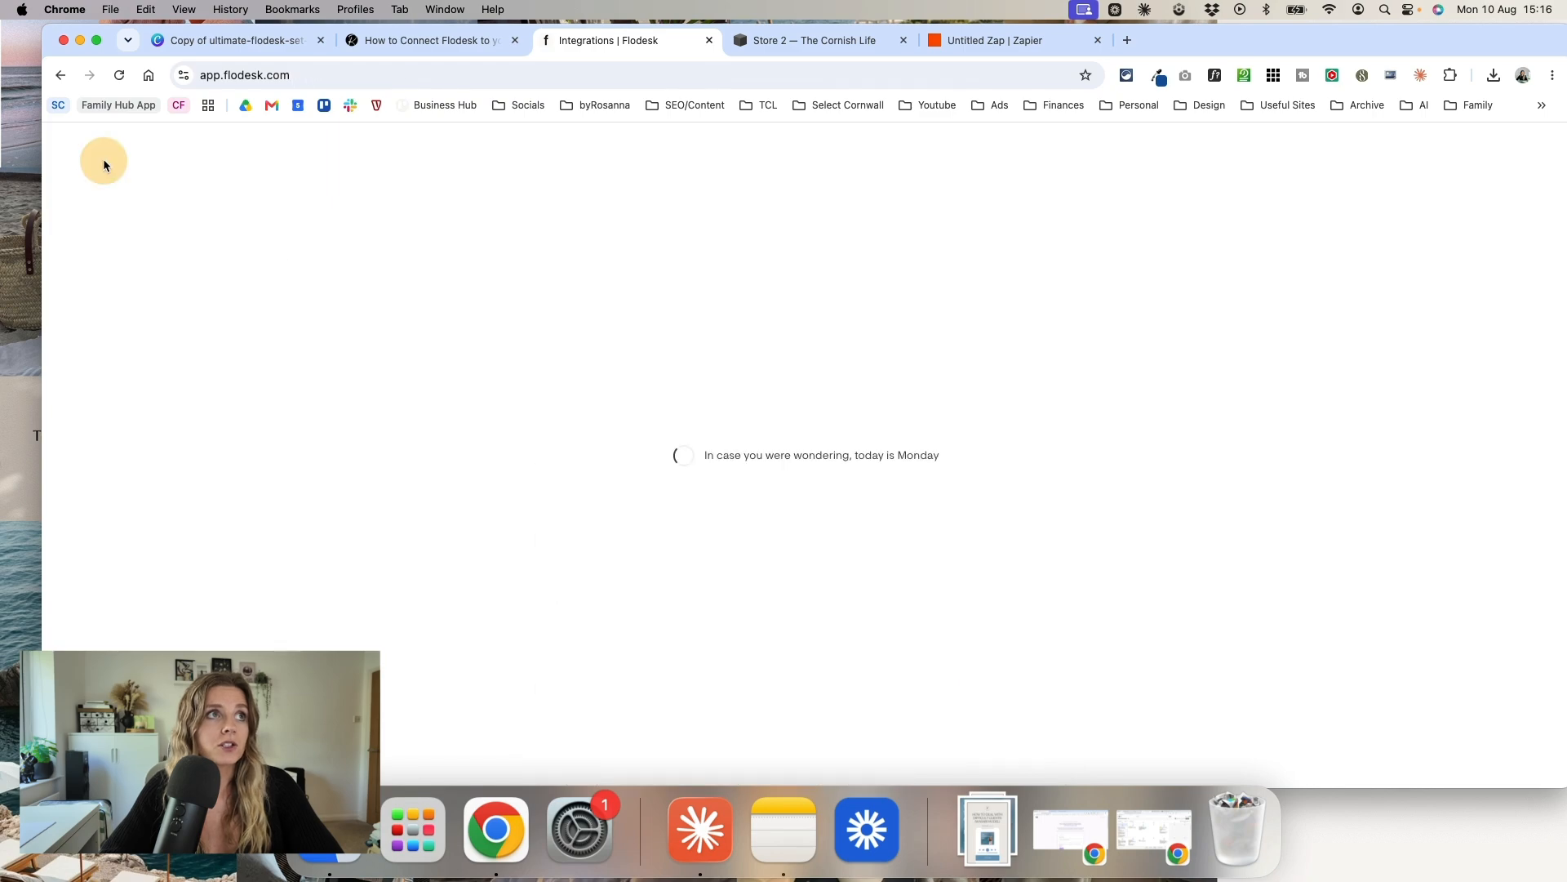
{"action": "left_click", "coordinate": [780, 43]}
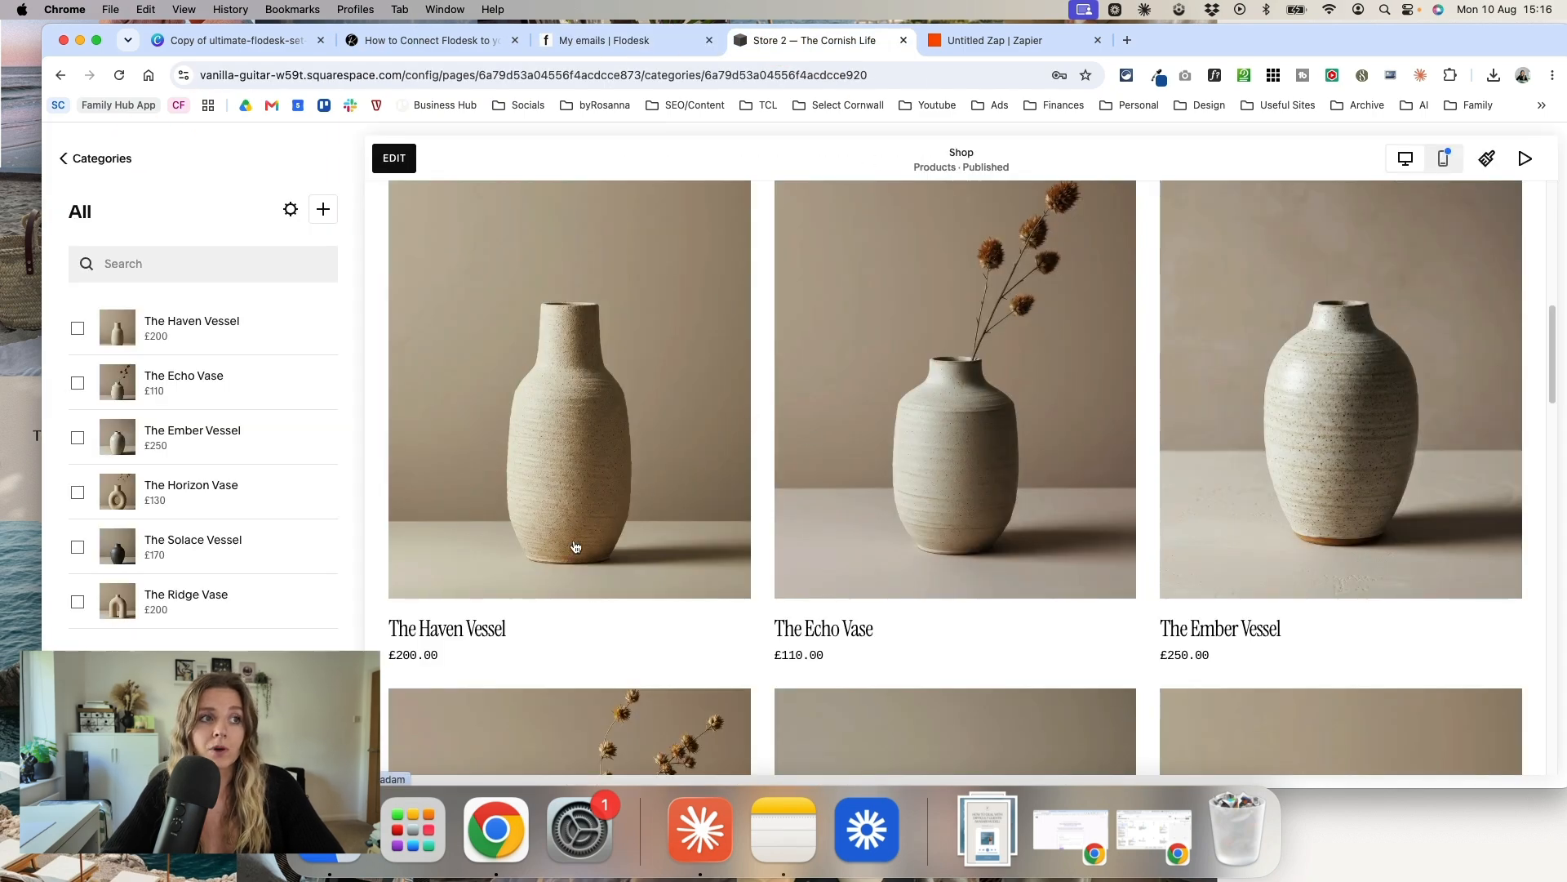
{"action": "left_click", "coordinate": [604, 40]}
{"action": "left_click", "coordinate": [912, 180]}
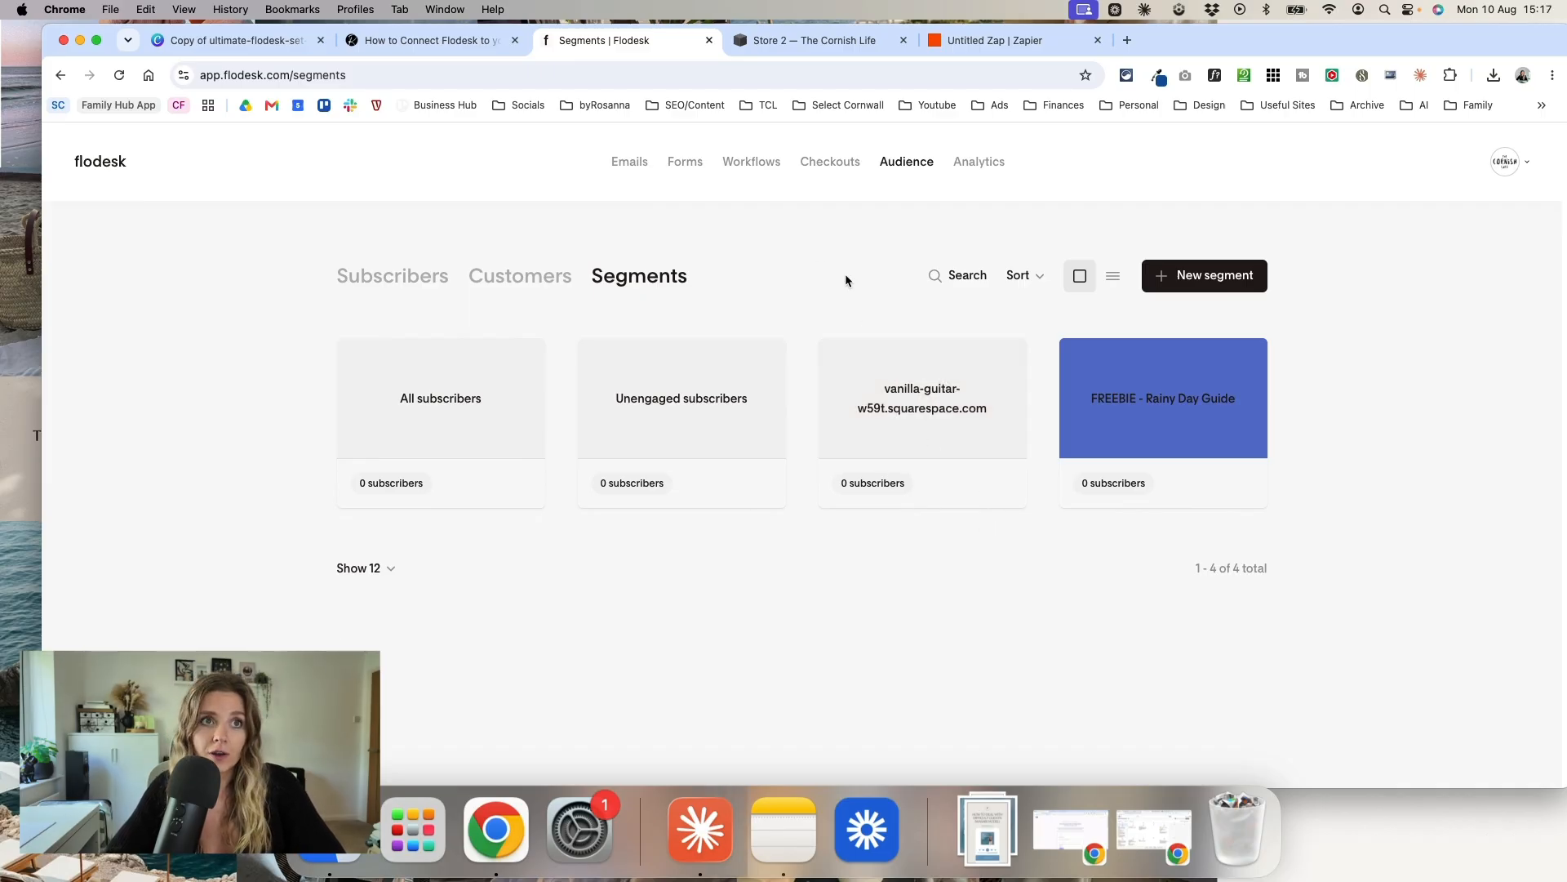
Step: Rename the vanilla-guitar-w59t.squarespace.com segment as Squarespace Customers, colour it light blue, and view its subscribers
{"action": "mouse_move", "coordinate": [1019, 452]}
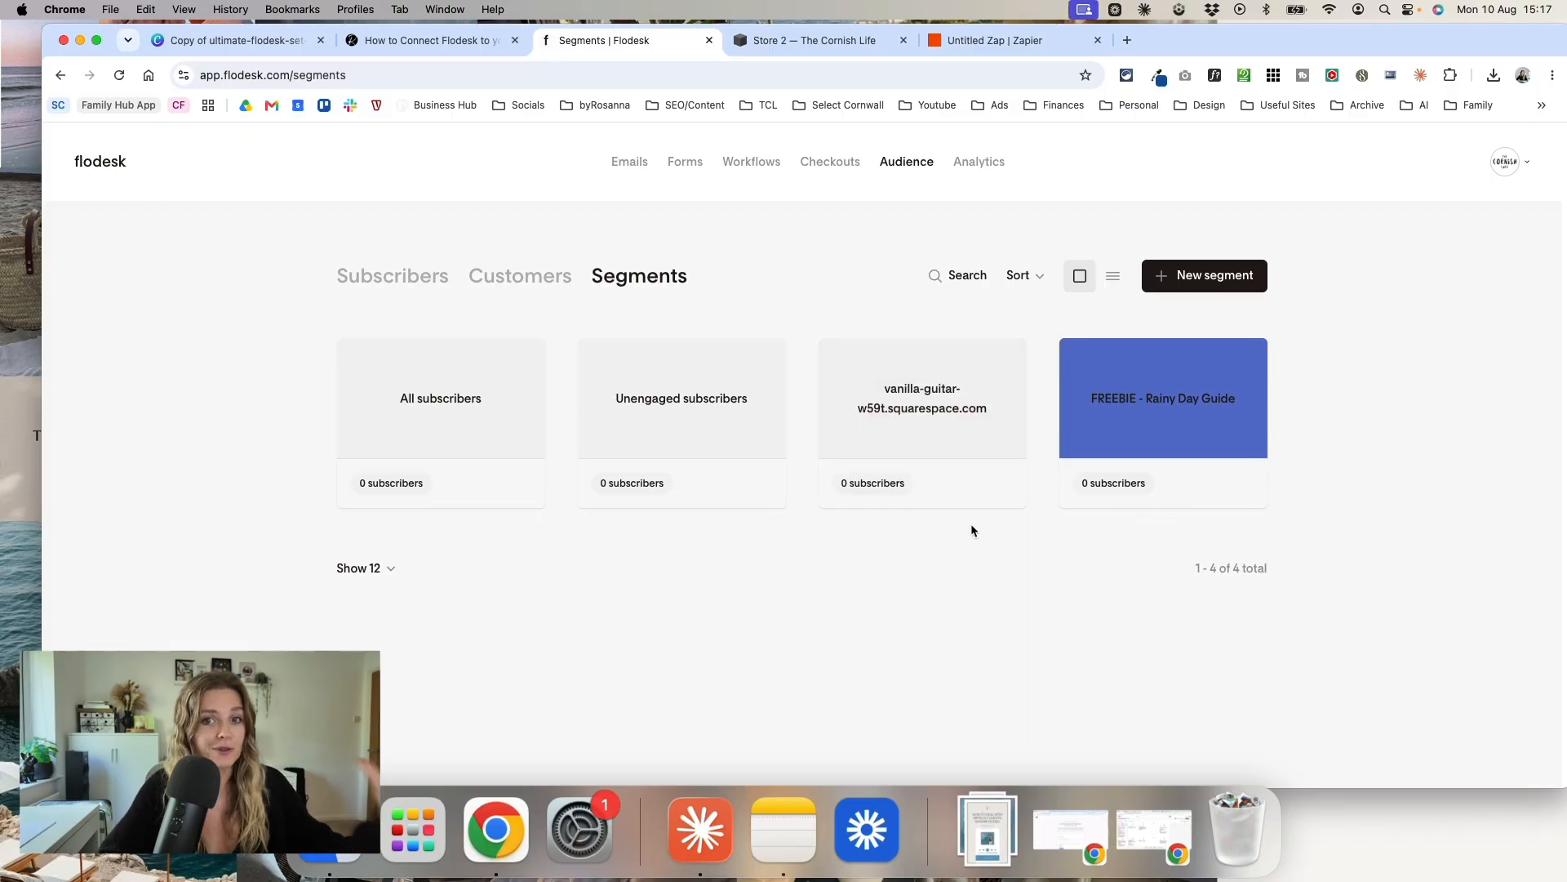
{"action": "mouse_move", "coordinate": [968, 504]}
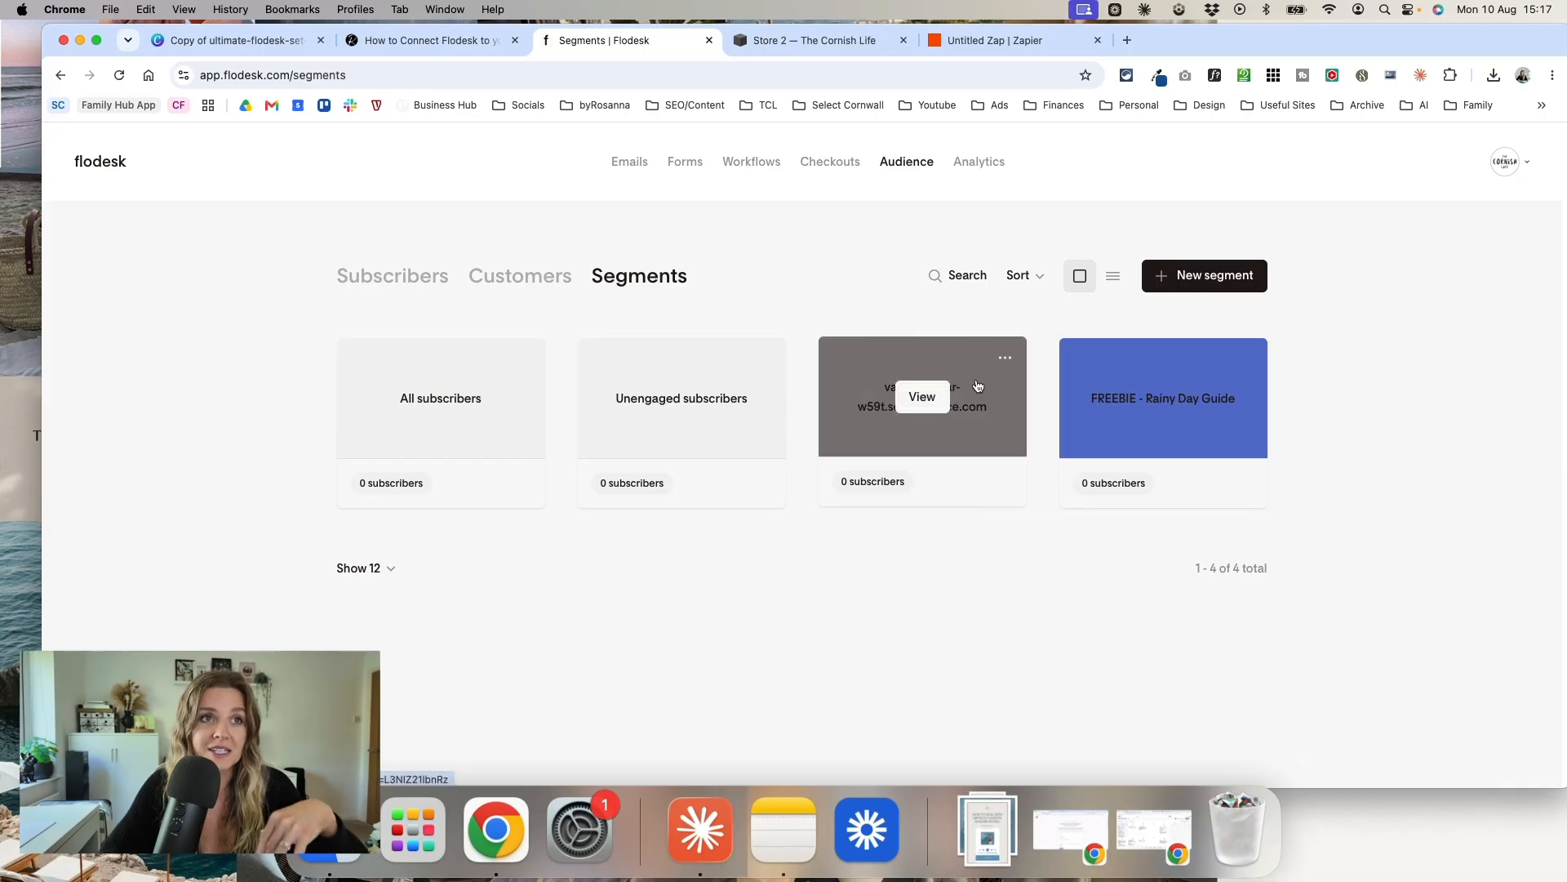
{"action": "left_click", "coordinate": [1005, 358]}
{"action": "left_click", "coordinate": [938, 394]}
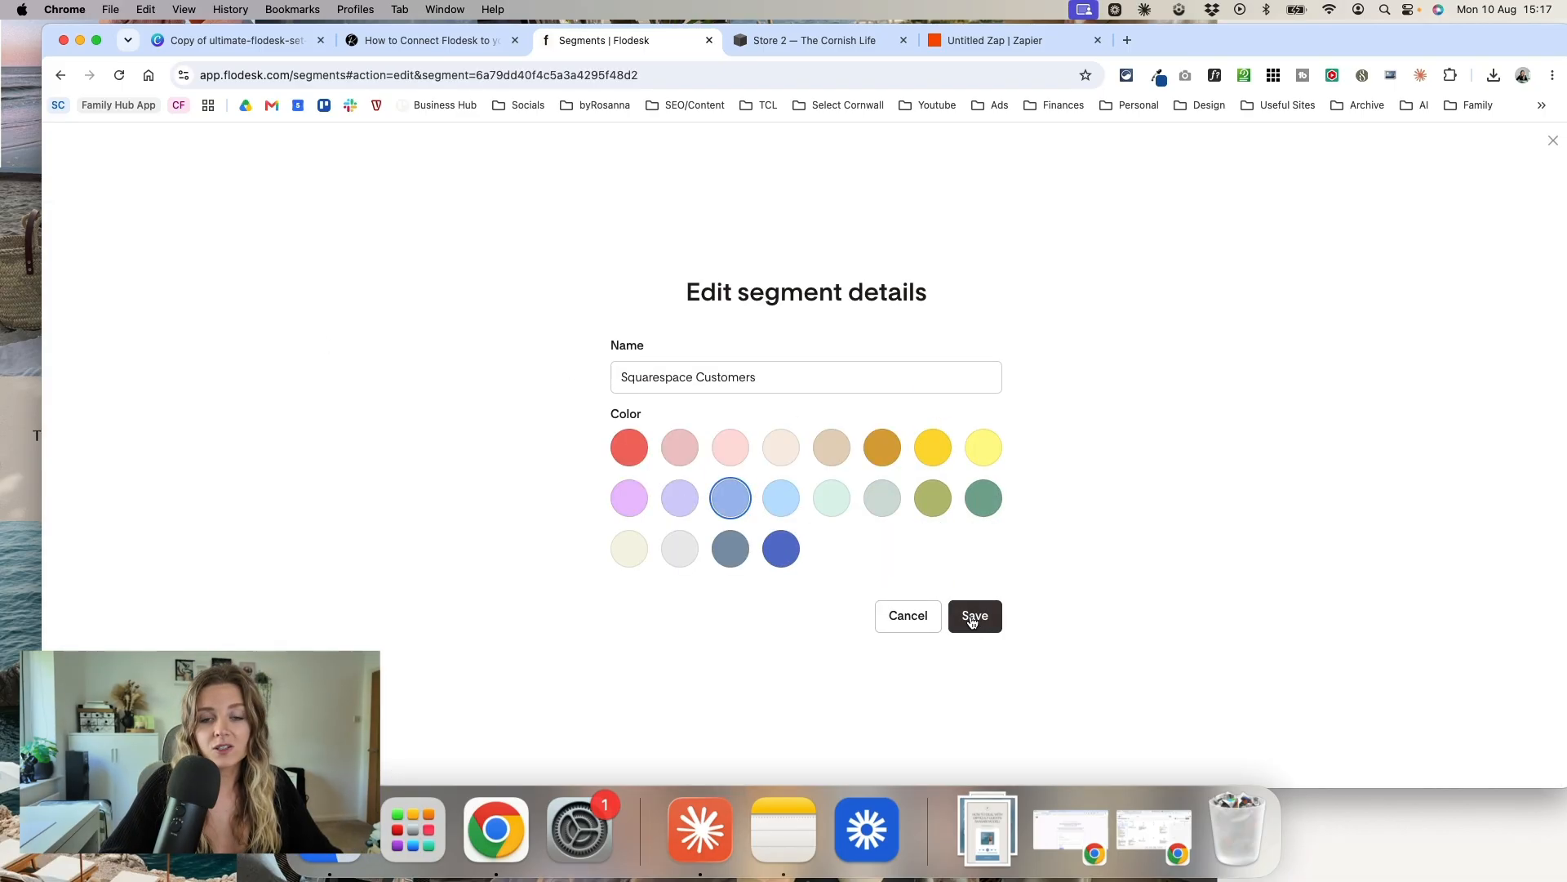
{"action": "left_click", "coordinate": [971, 618]}
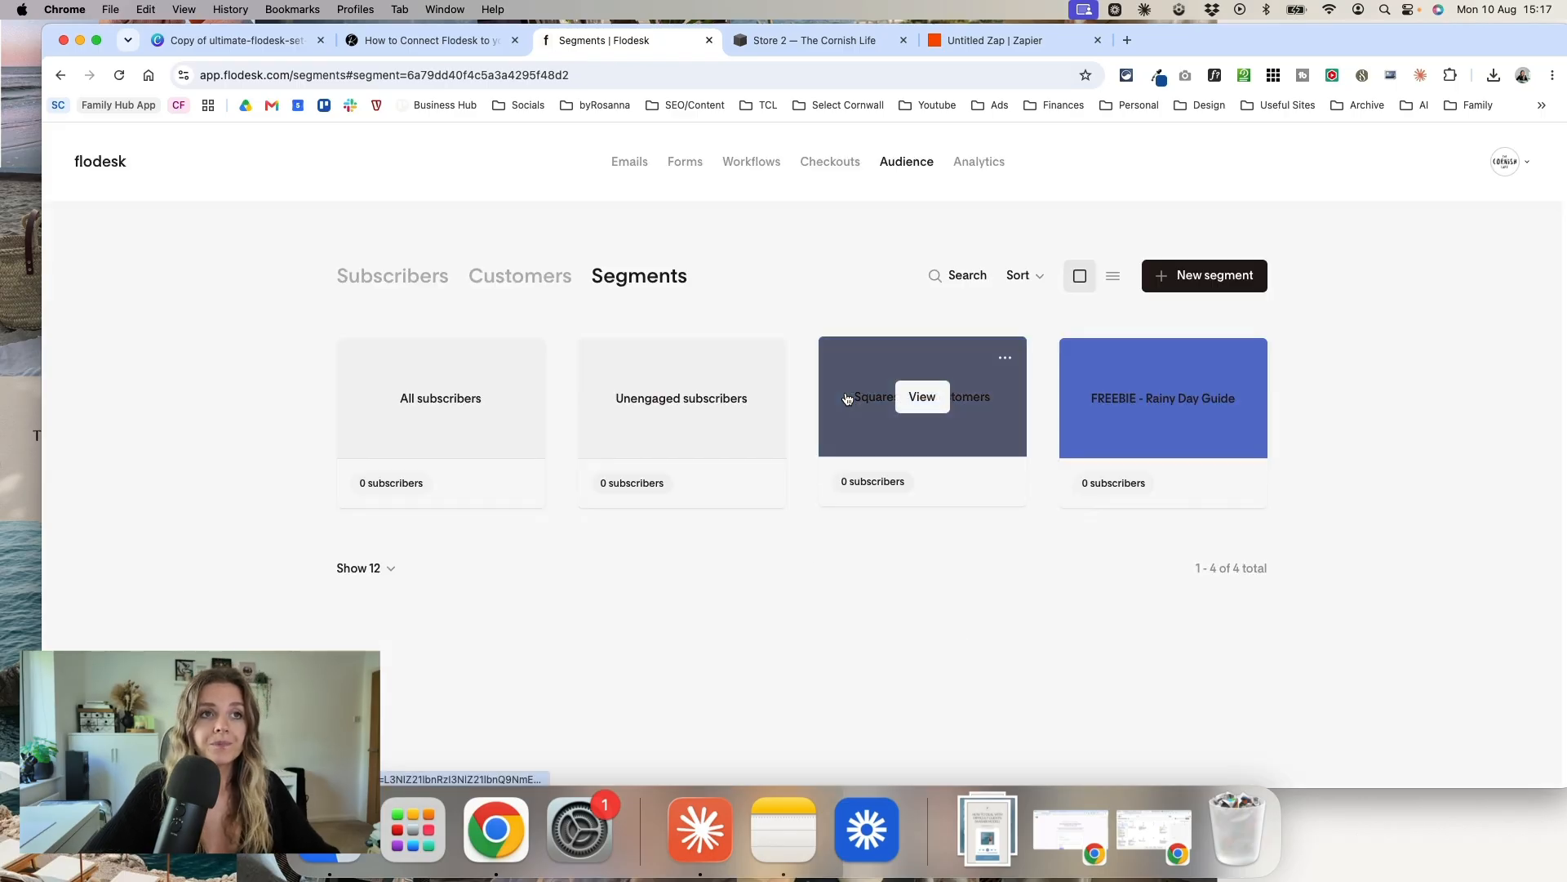
{"action": "left_click", "coordinate": [848, 399]}
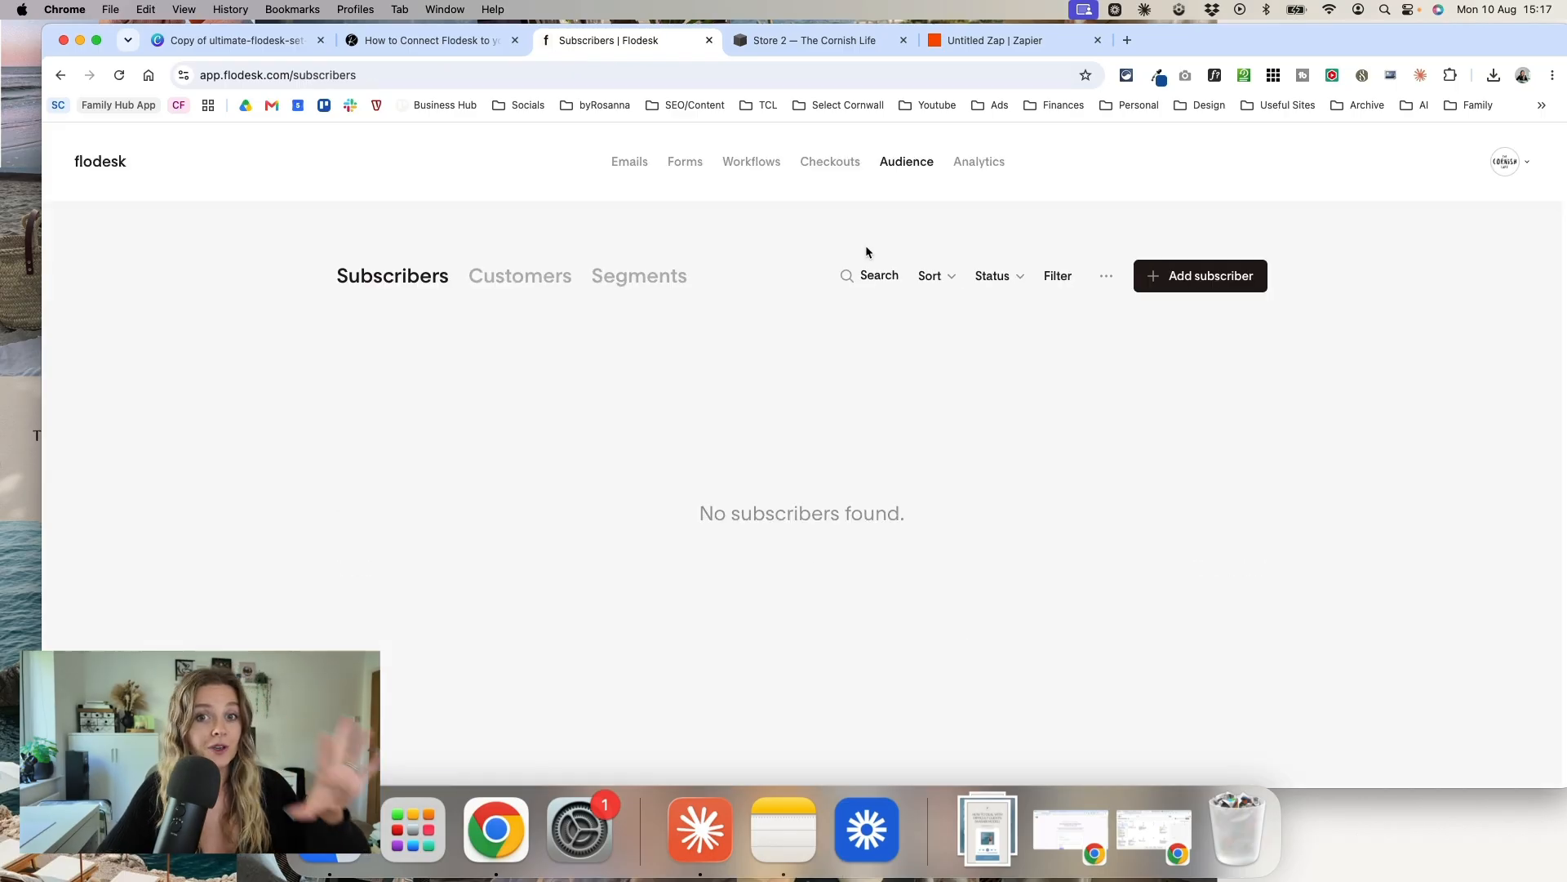
Step: Create a new workflow from the Purchase follow-up I template
{"action": "left_click", "coordinate": [739, 174]}
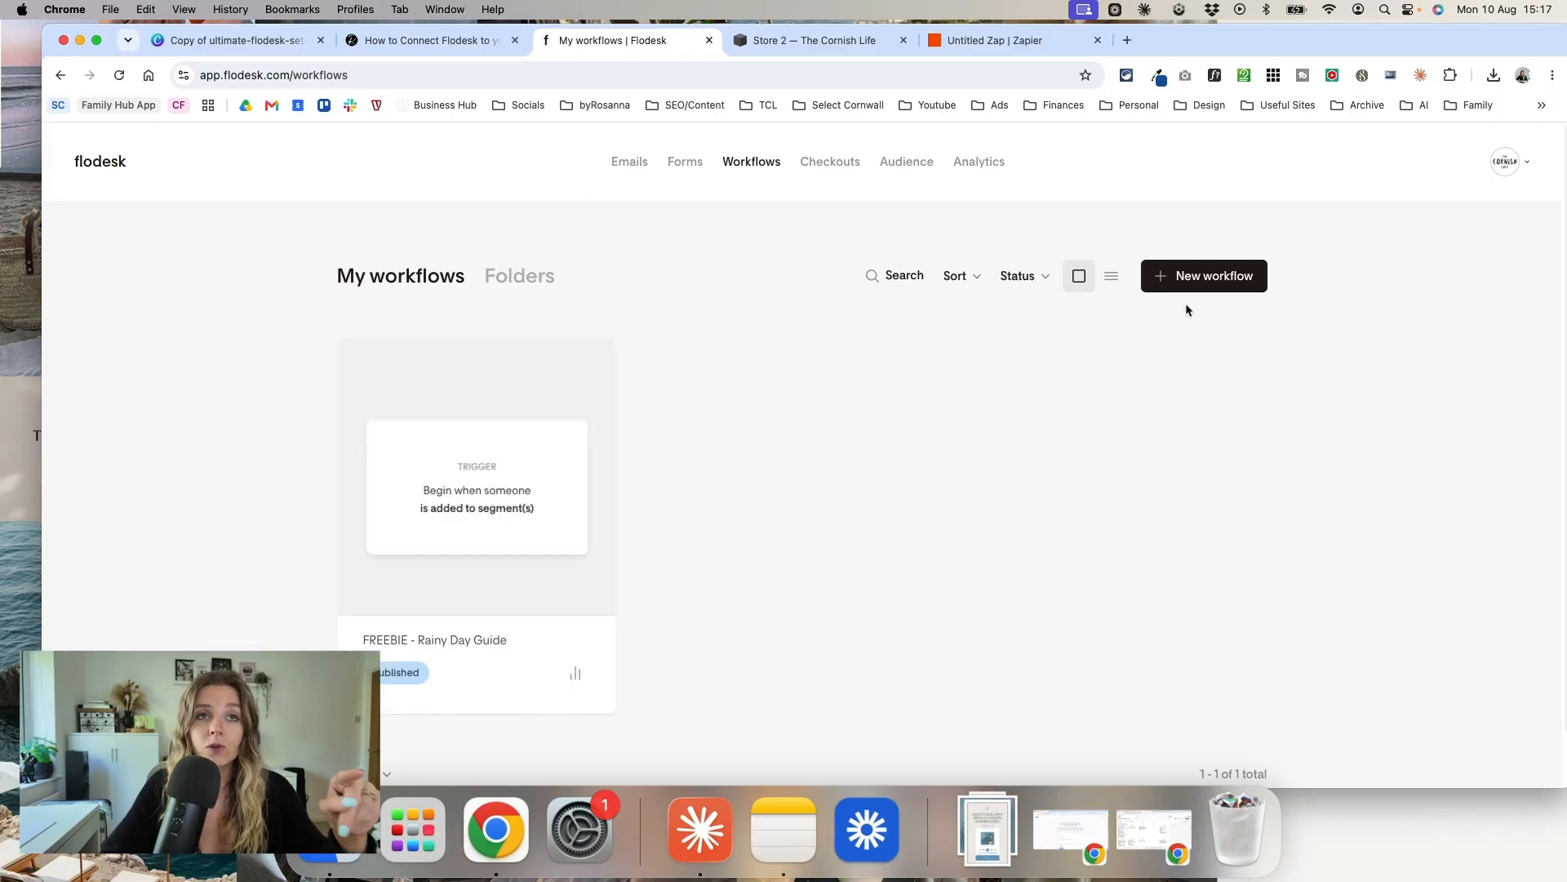
{"action": "left_click", "coordinate": [1253, 282]}
{"action": "left_click", "coordinate": [219, 477]}
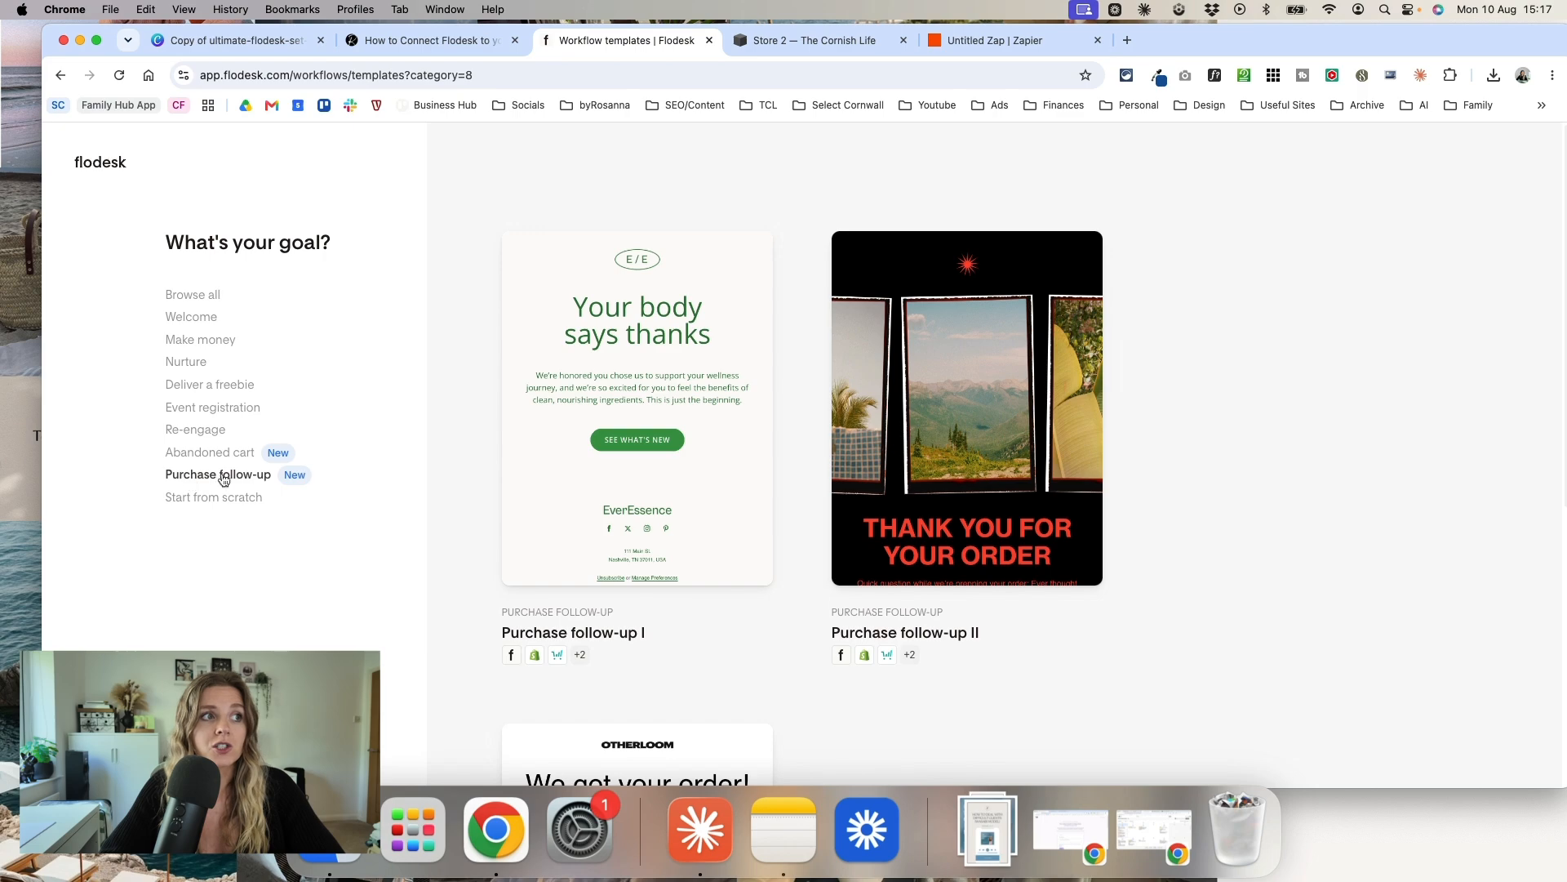
{"action": "mouse_move", "coordinate": [542, 488]}
{"action": "mouse_move", "coordinate": [928, 455]}
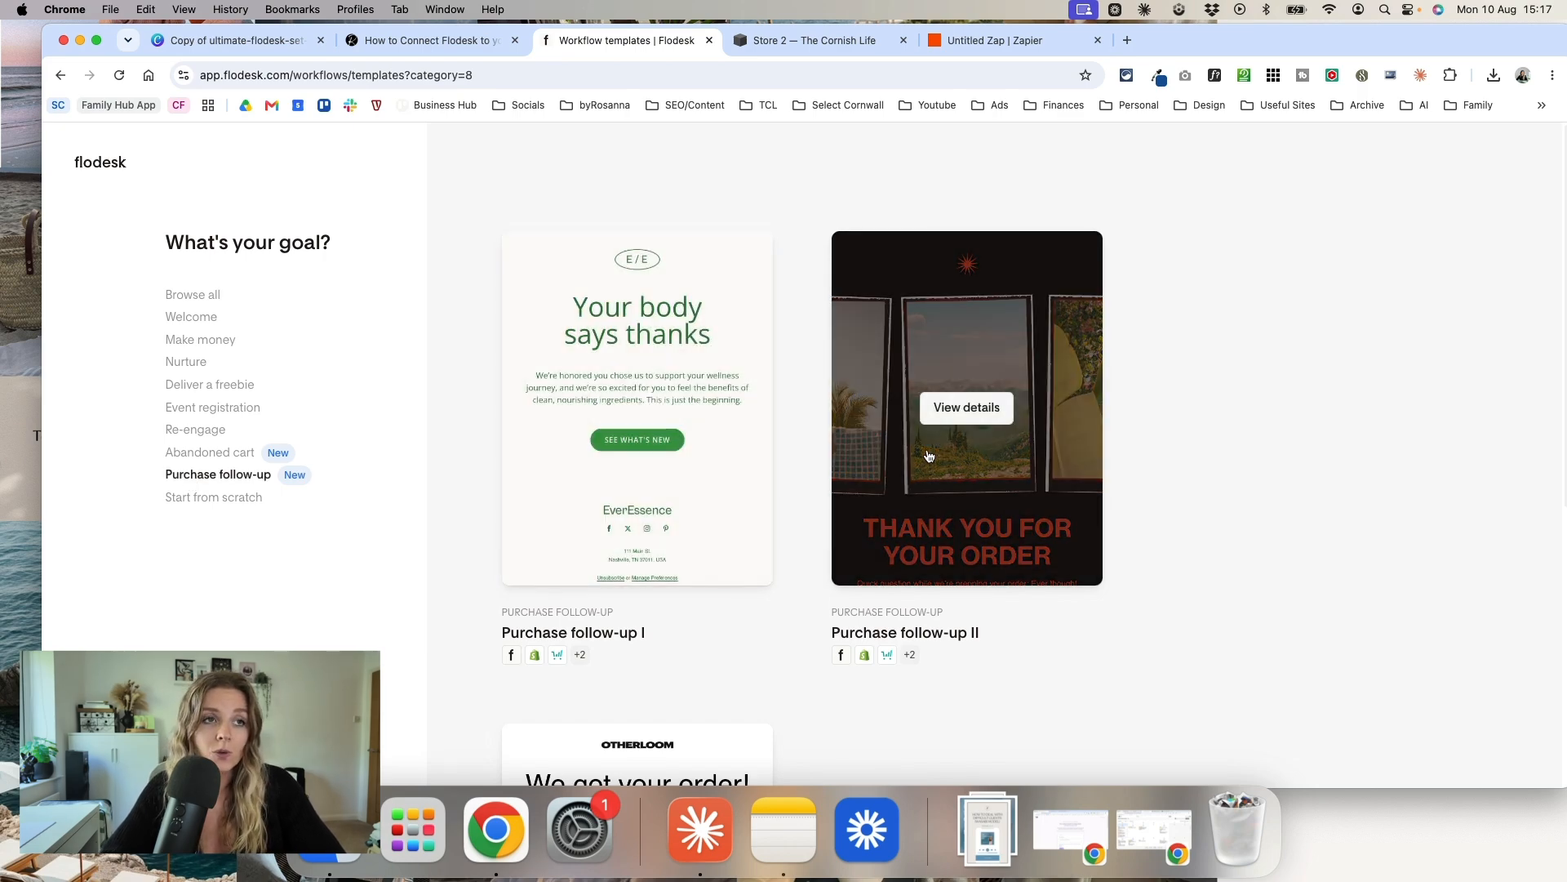
{"action": "mouse_move", "coordinate": [663, 433]}
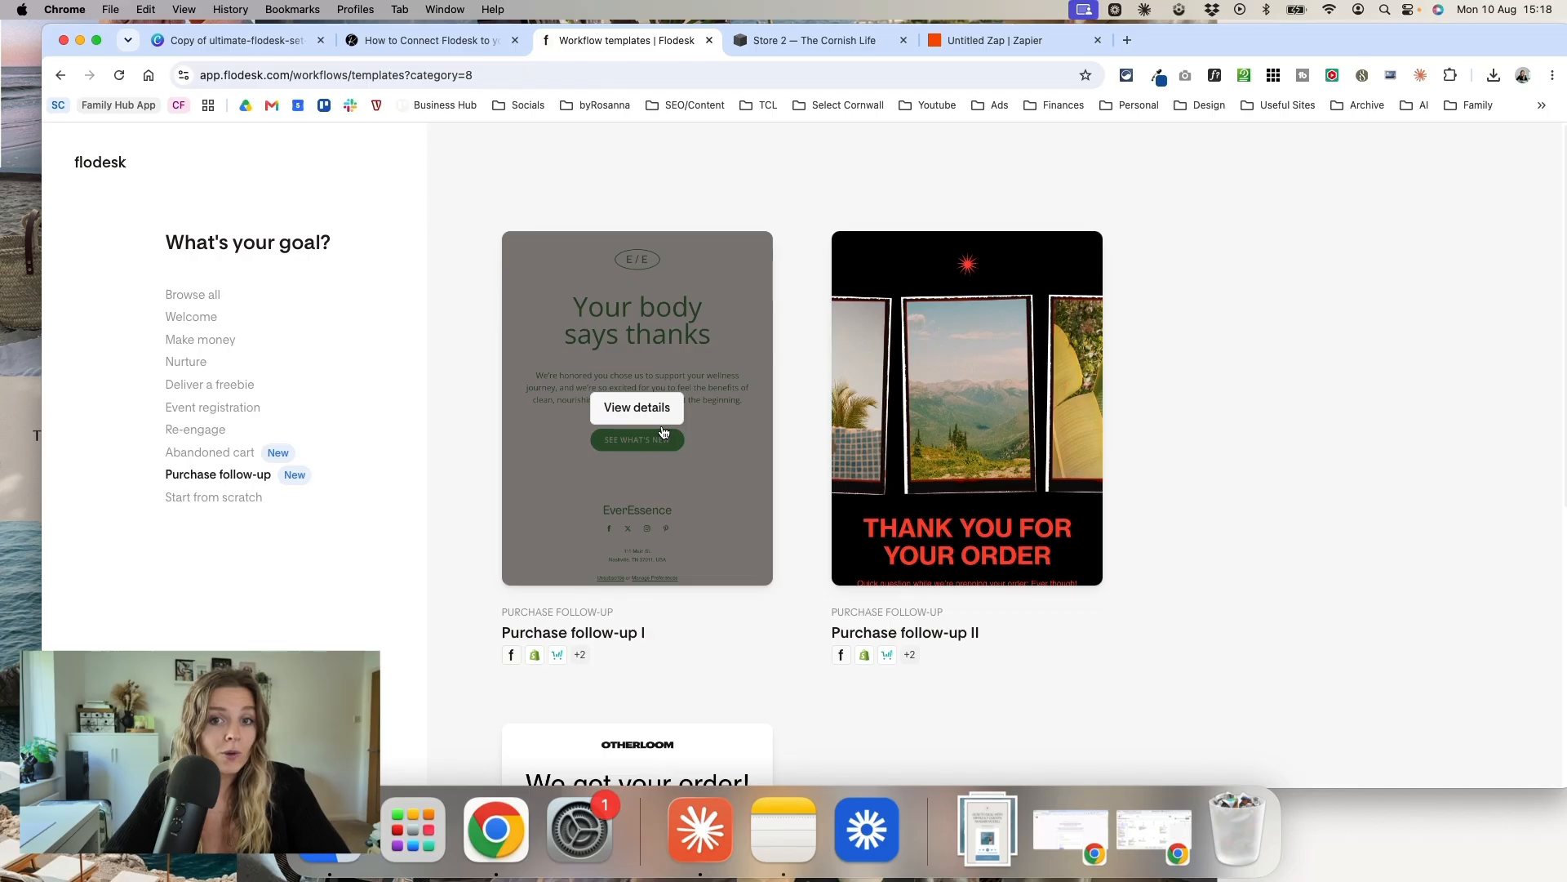
{"action": "left_click", "coordinate": [613, 414]}
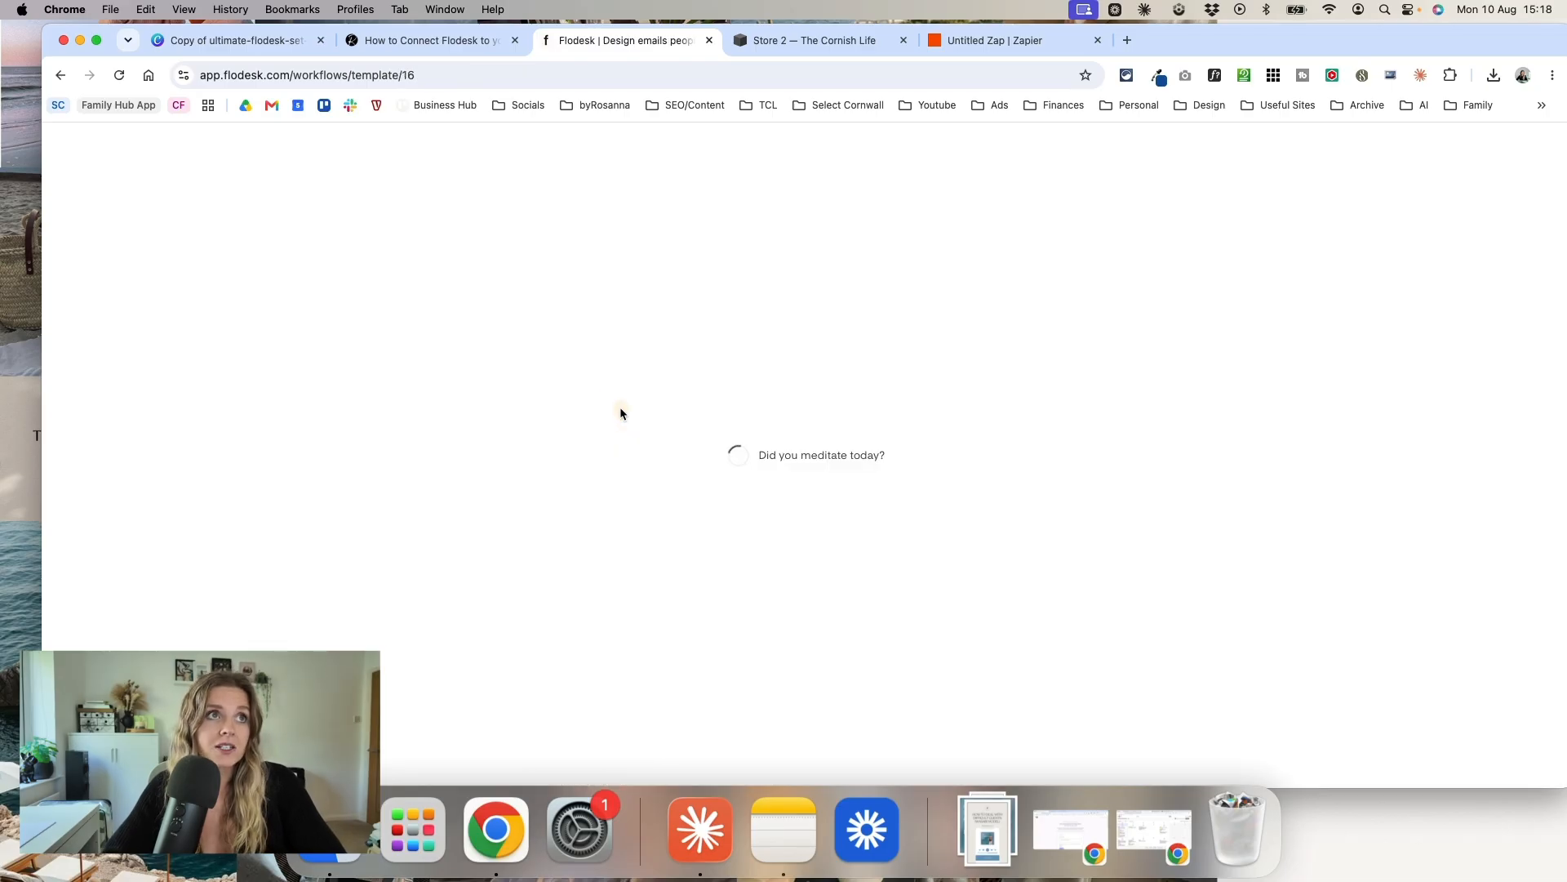
{"action": "left_click", "coordinate": [959, 563]}
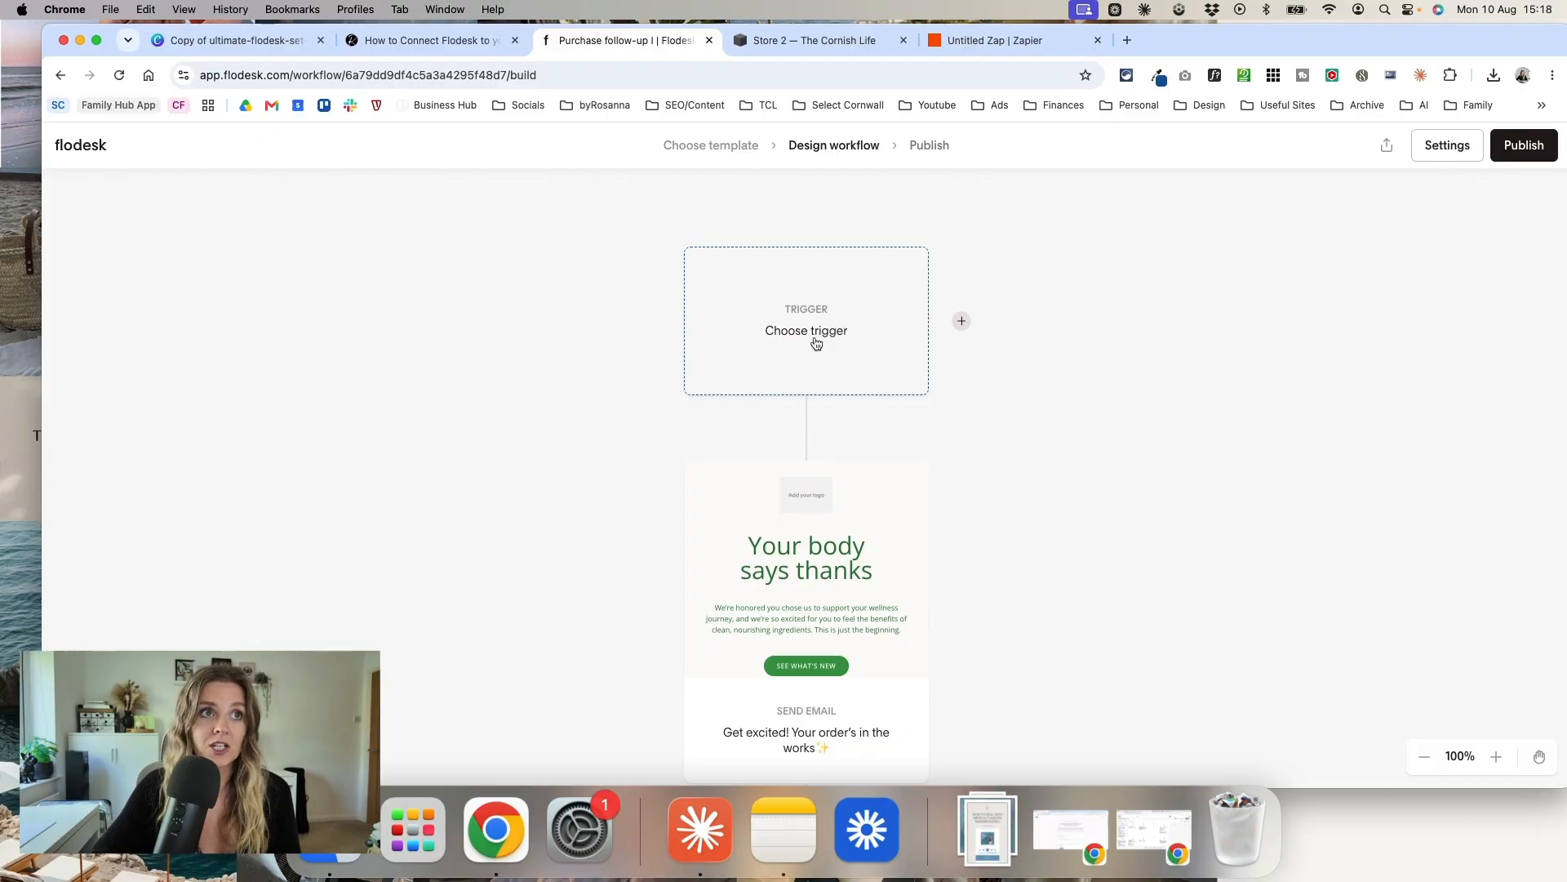
Step: Set the workflow trigger to Makes a purchase on The Cornish Life store
{"action": "left_click", "coordinate": [815, 343]}
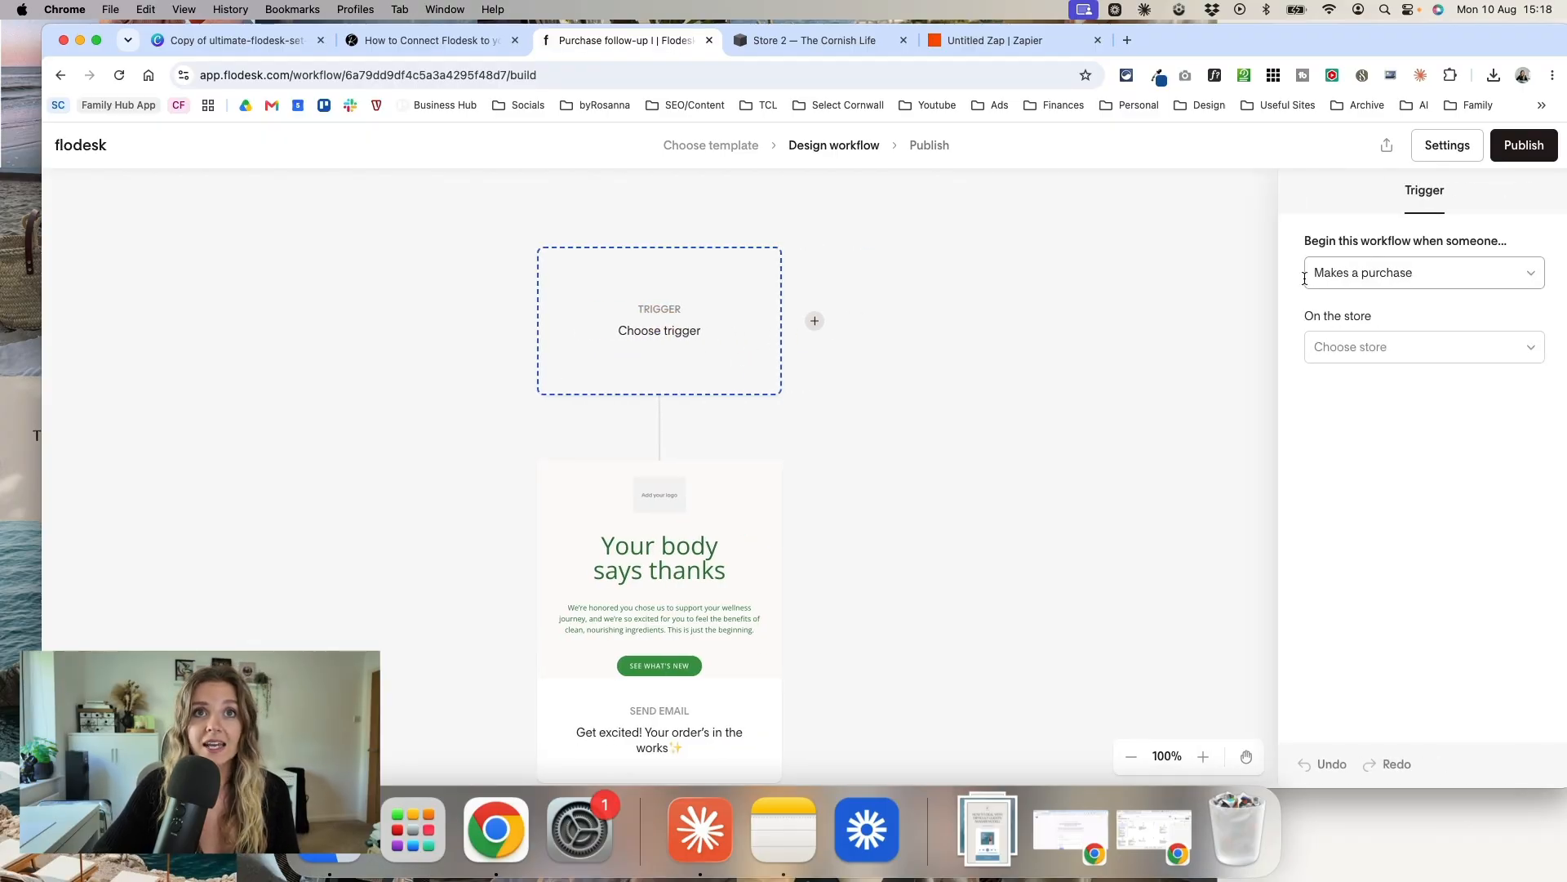
{"action": "left_click", "coordinate": [1360, 262]}
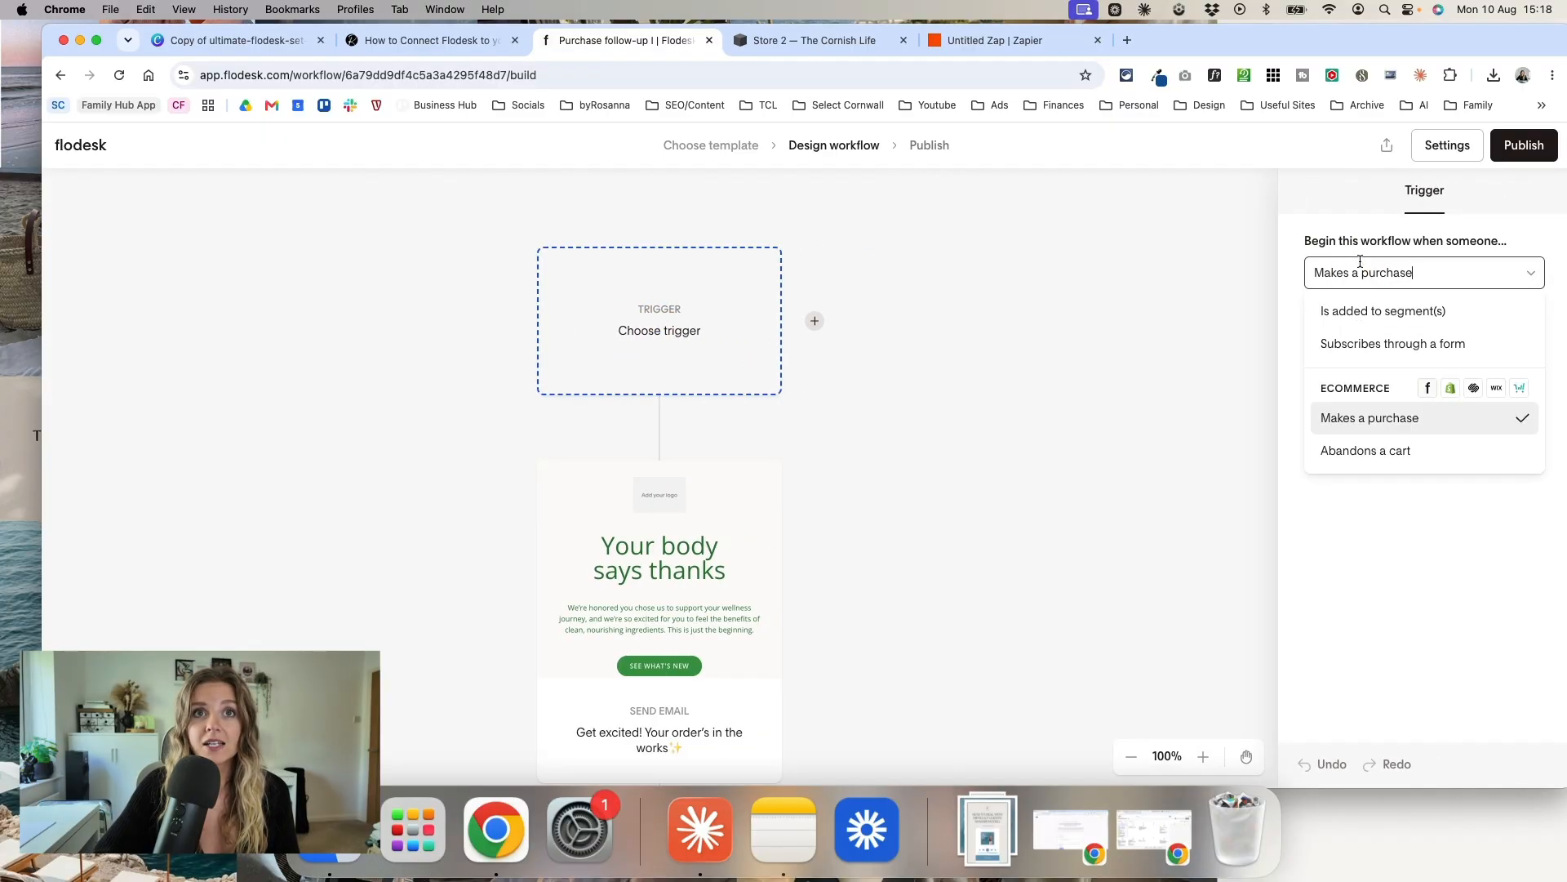
{"action": "left_click", "coordinate": [1390, 420]}
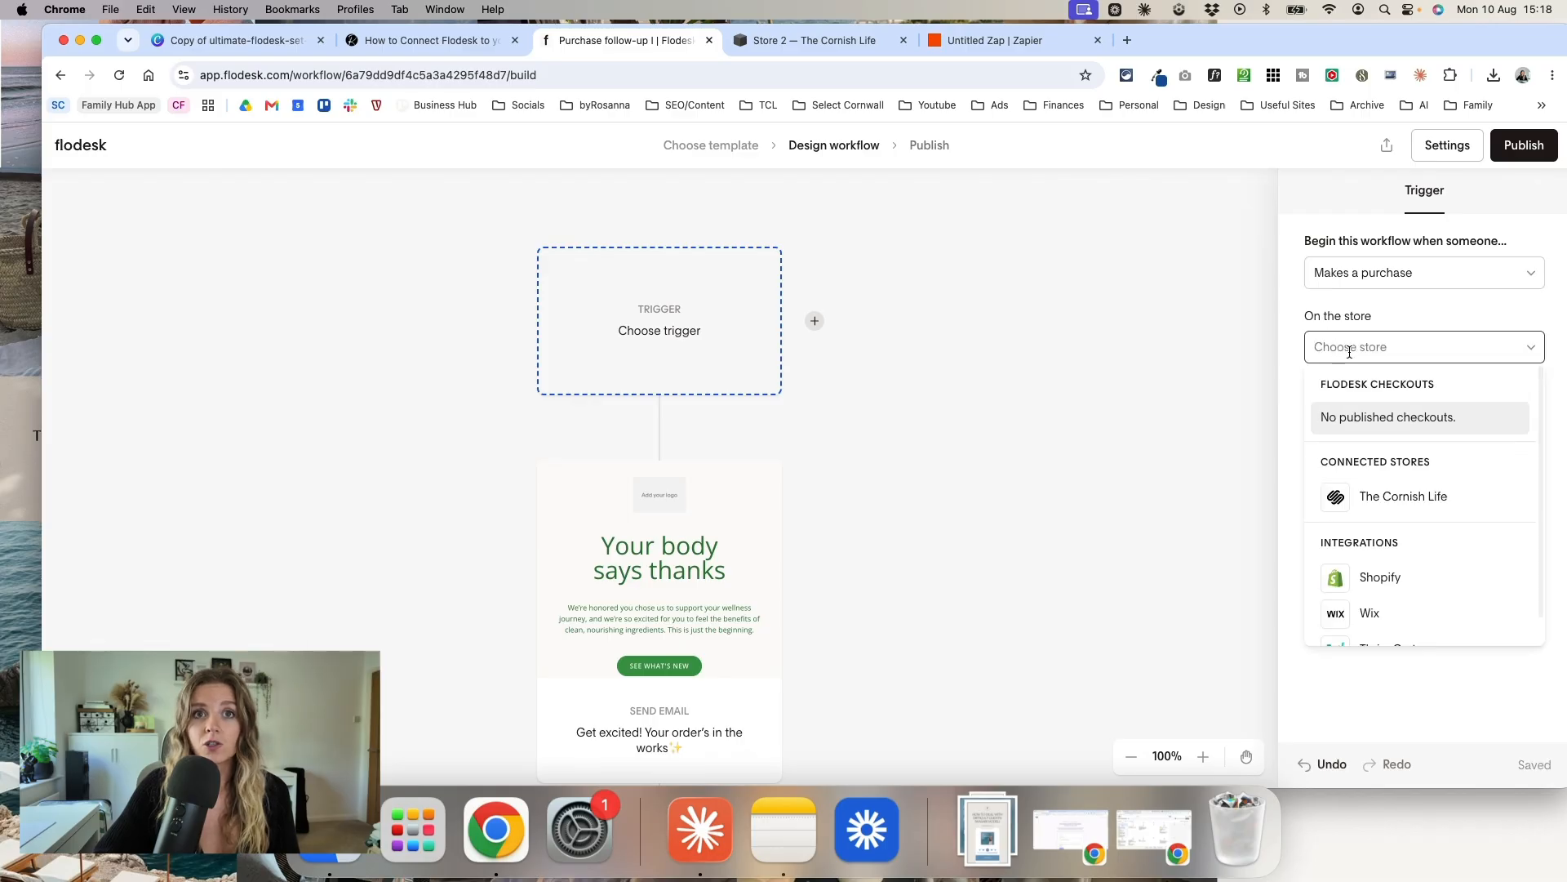
{"action": "left_click", "coordinate": [1411, 500]}
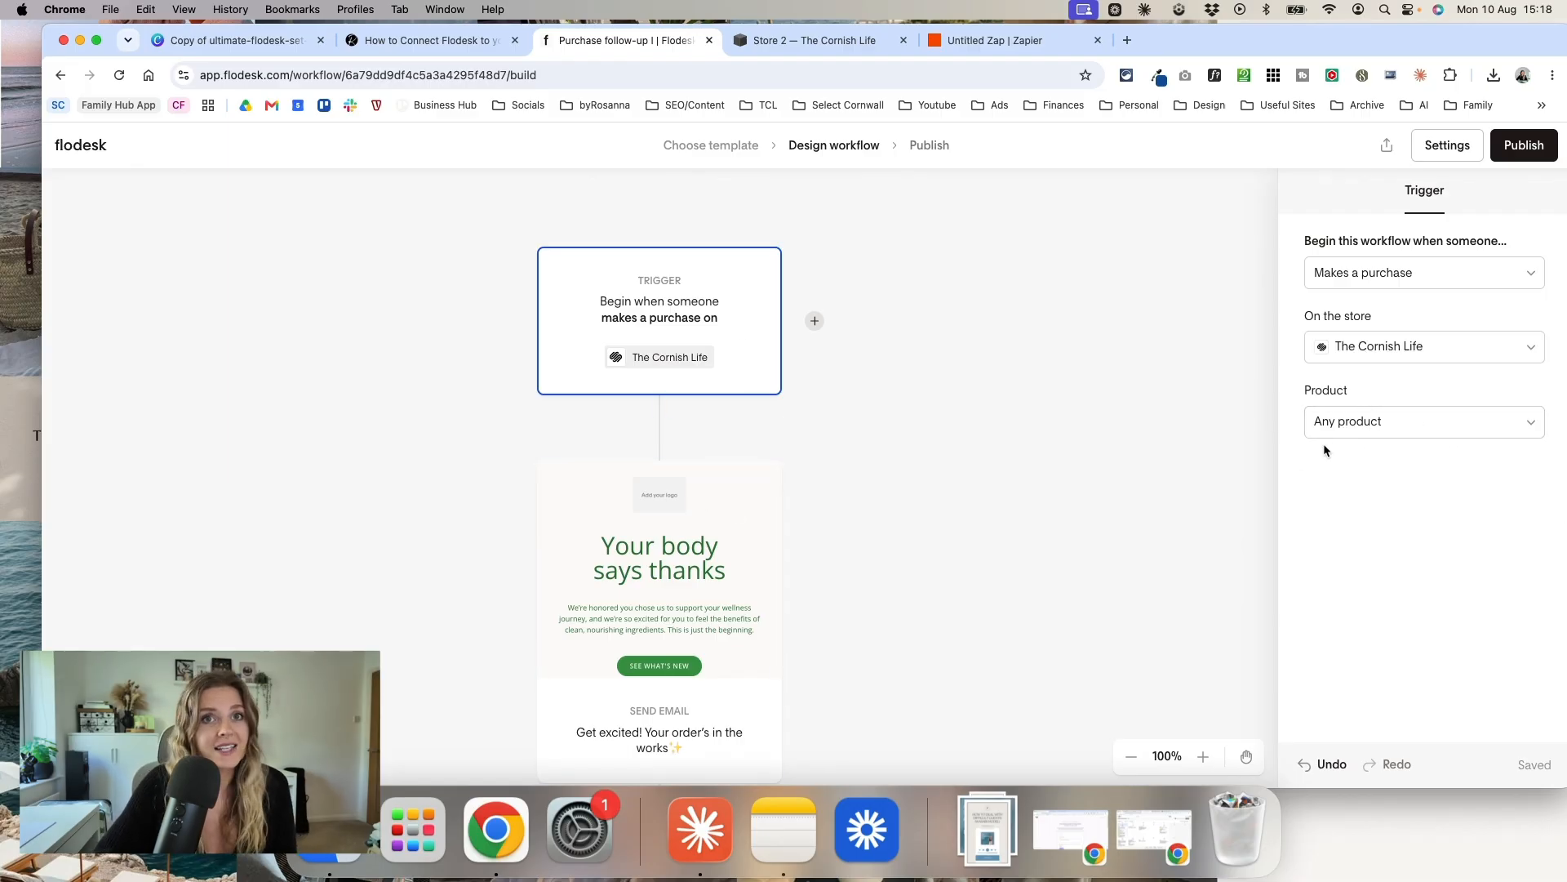
Step: Try limiting the trigger to The Ridge Vase, and switch the product back to Any product
{"action": "left_click", "coordinate": [1433, 437]}
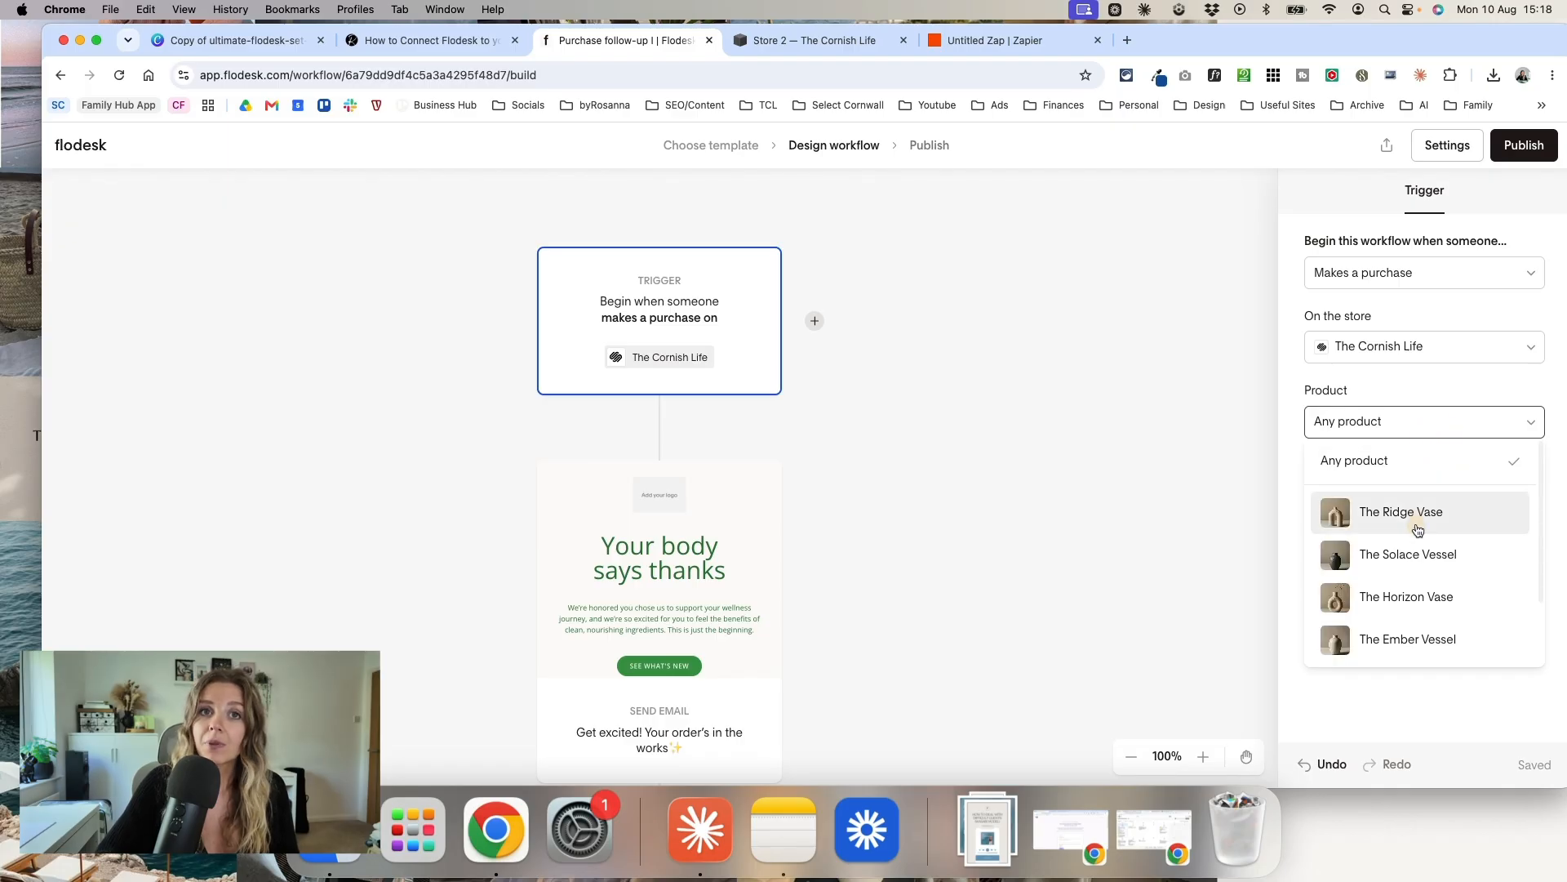
{"action": "left_click", "coordinate": [1418, 522]}
{"action": "left_click", "coordinate": [1419, 423]}
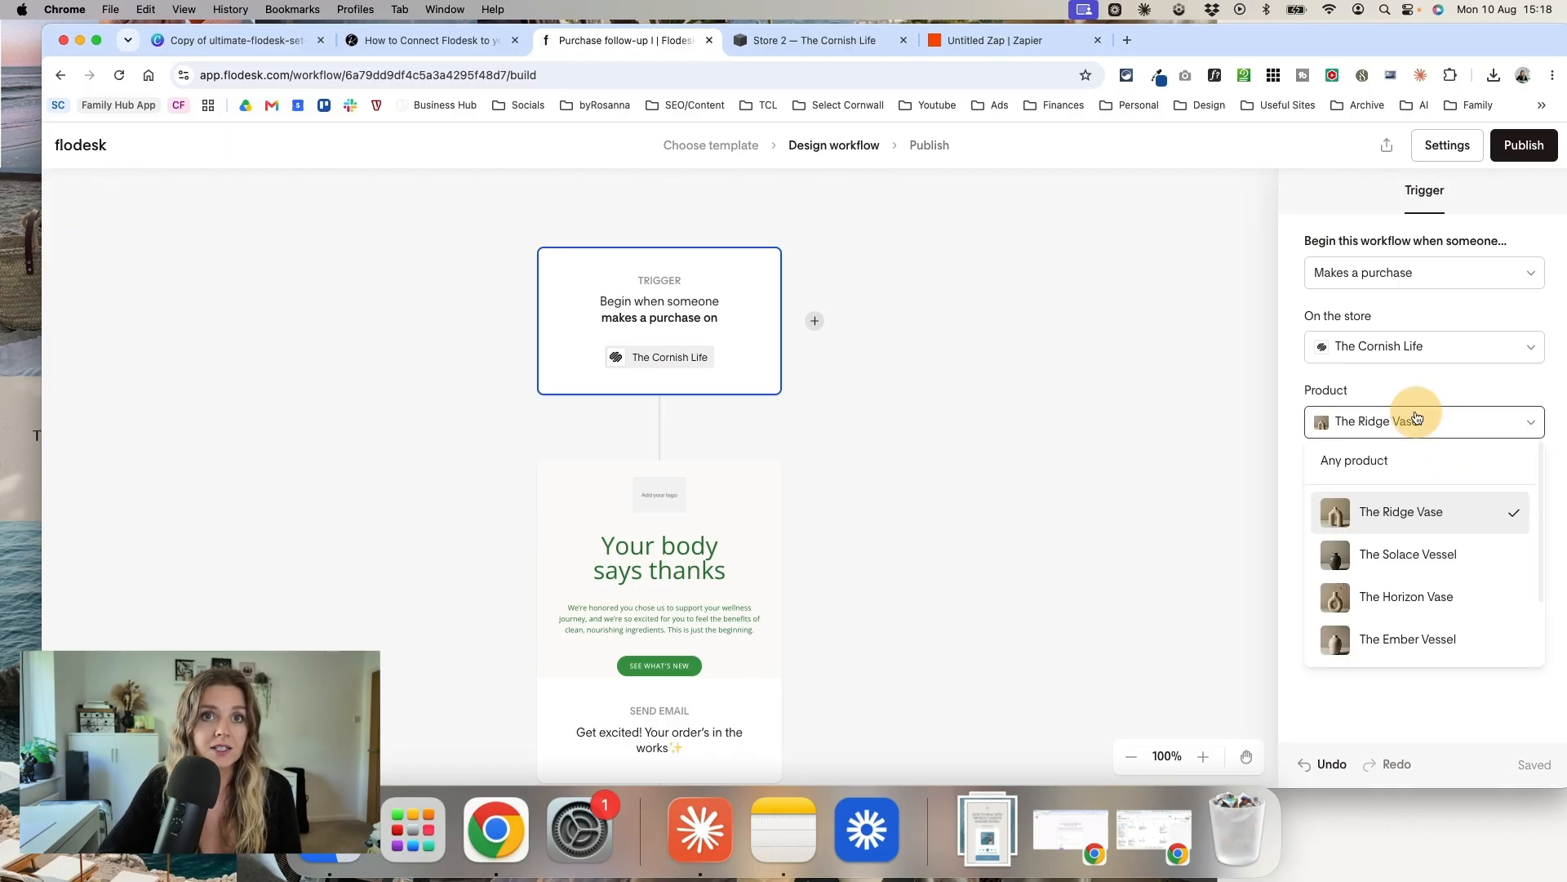
{"action": "left_click", "coordinate": [1397, 462]}
Step: Insert a time delay between the trigger and the first email, and delete that delay again
{"action": "scroll", "coordinate": [707, 561], "scroll_direction": "down", "scroll_amount": 1}
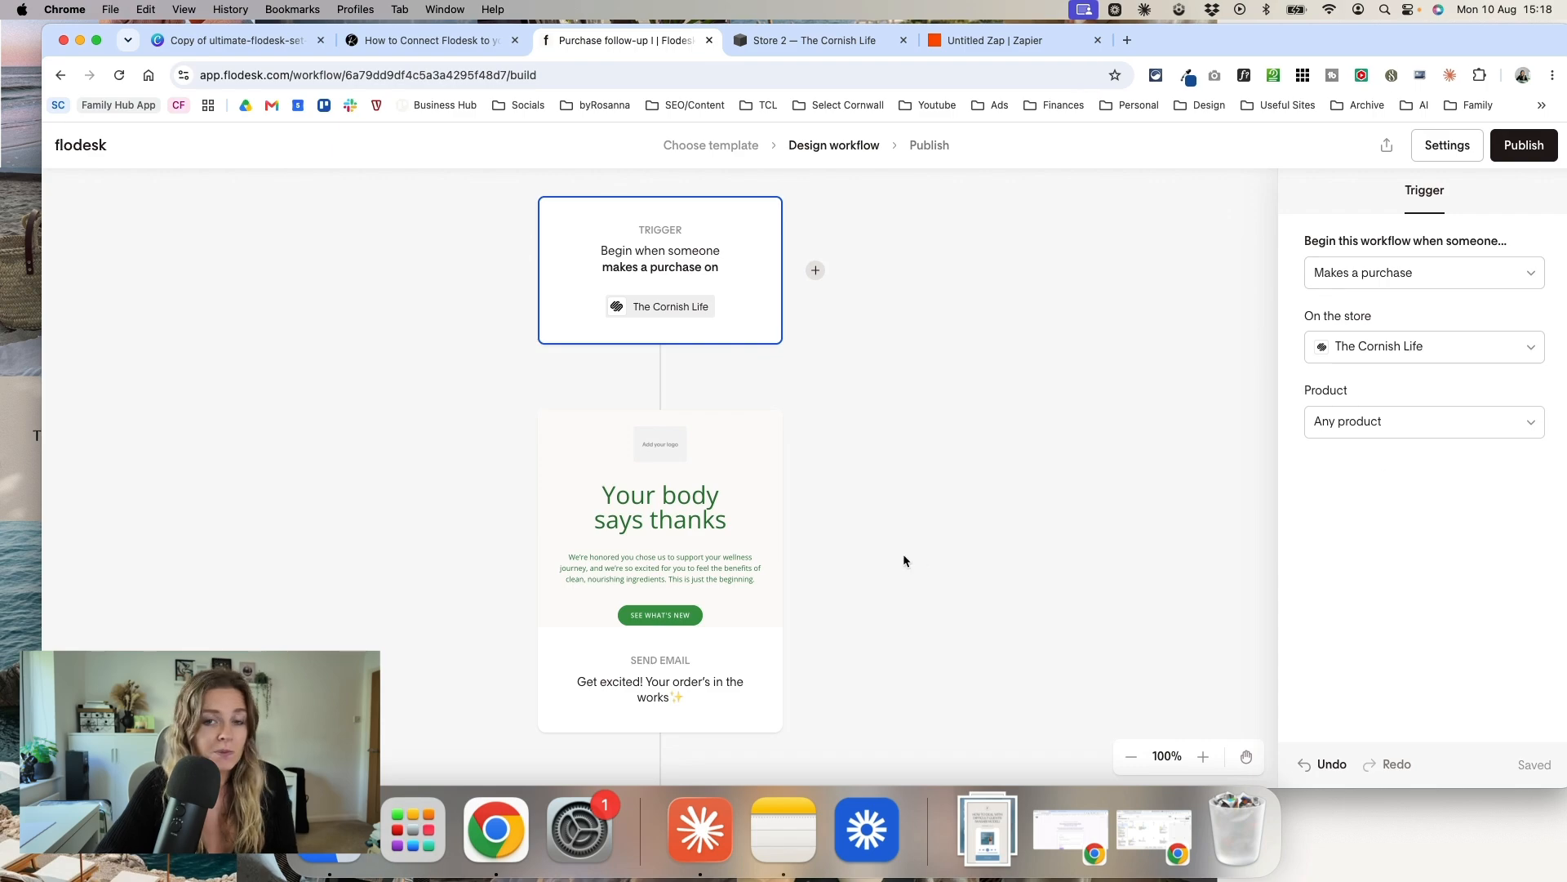
{"action": "scroll", "coordinate": [640, 568], "scroll_direction": "down", "scroll_amount": 1}
{"action": "scroll", "coordinate": [640, 567], "scroll_direction": "down", "scroll_amount": 1}
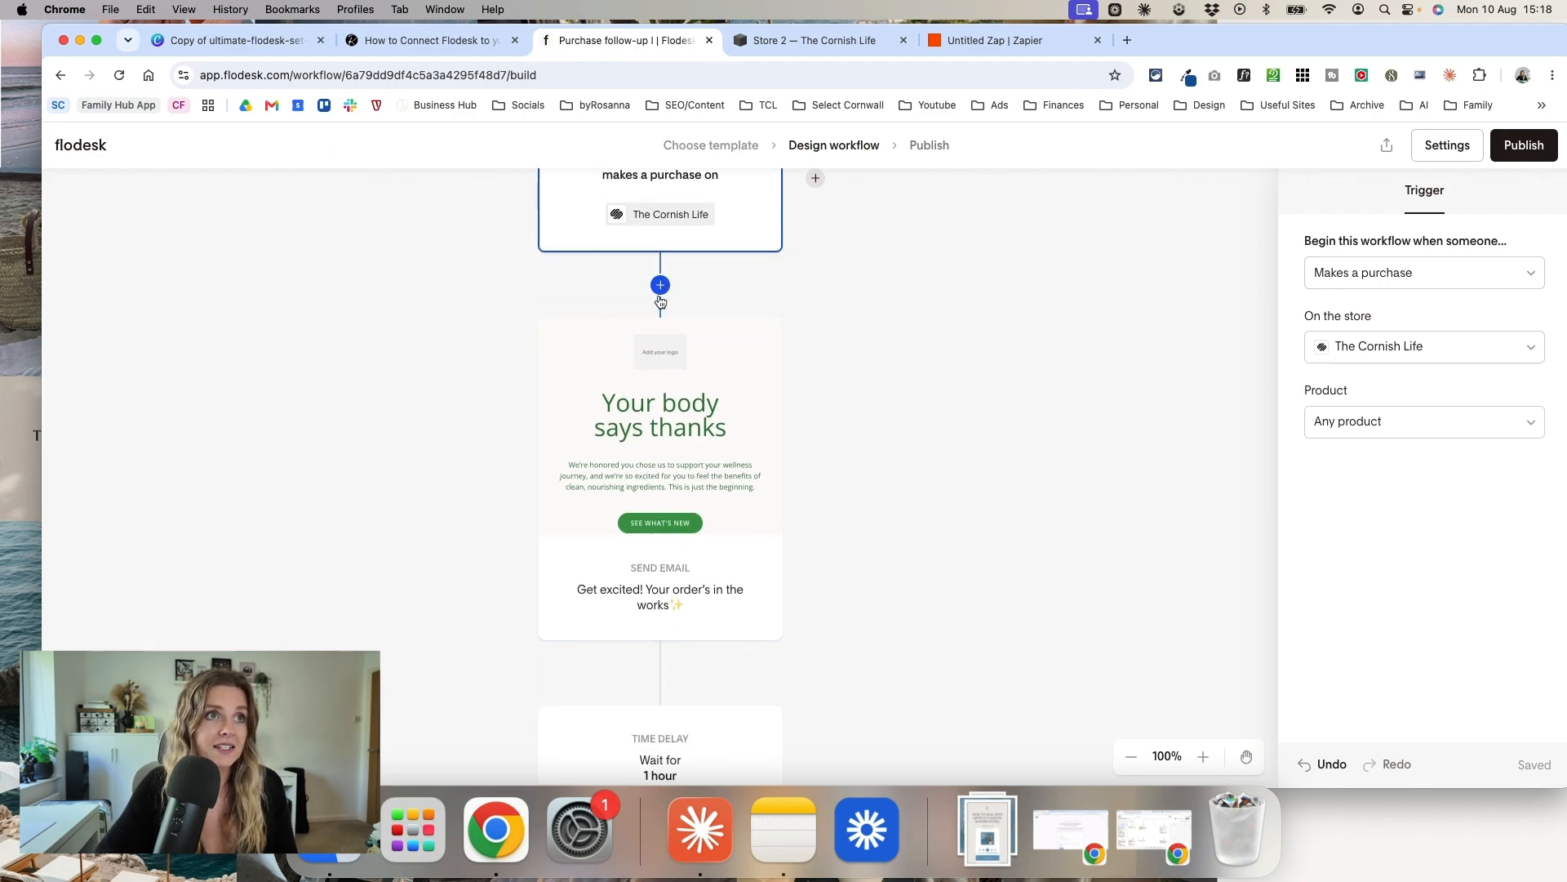
{"action": "scroll", "coordinate": [661, 384], "scroll_direction": "up", "scroll_amount": 1}
{"action": "left_click", "coordinate": [659, 365]}
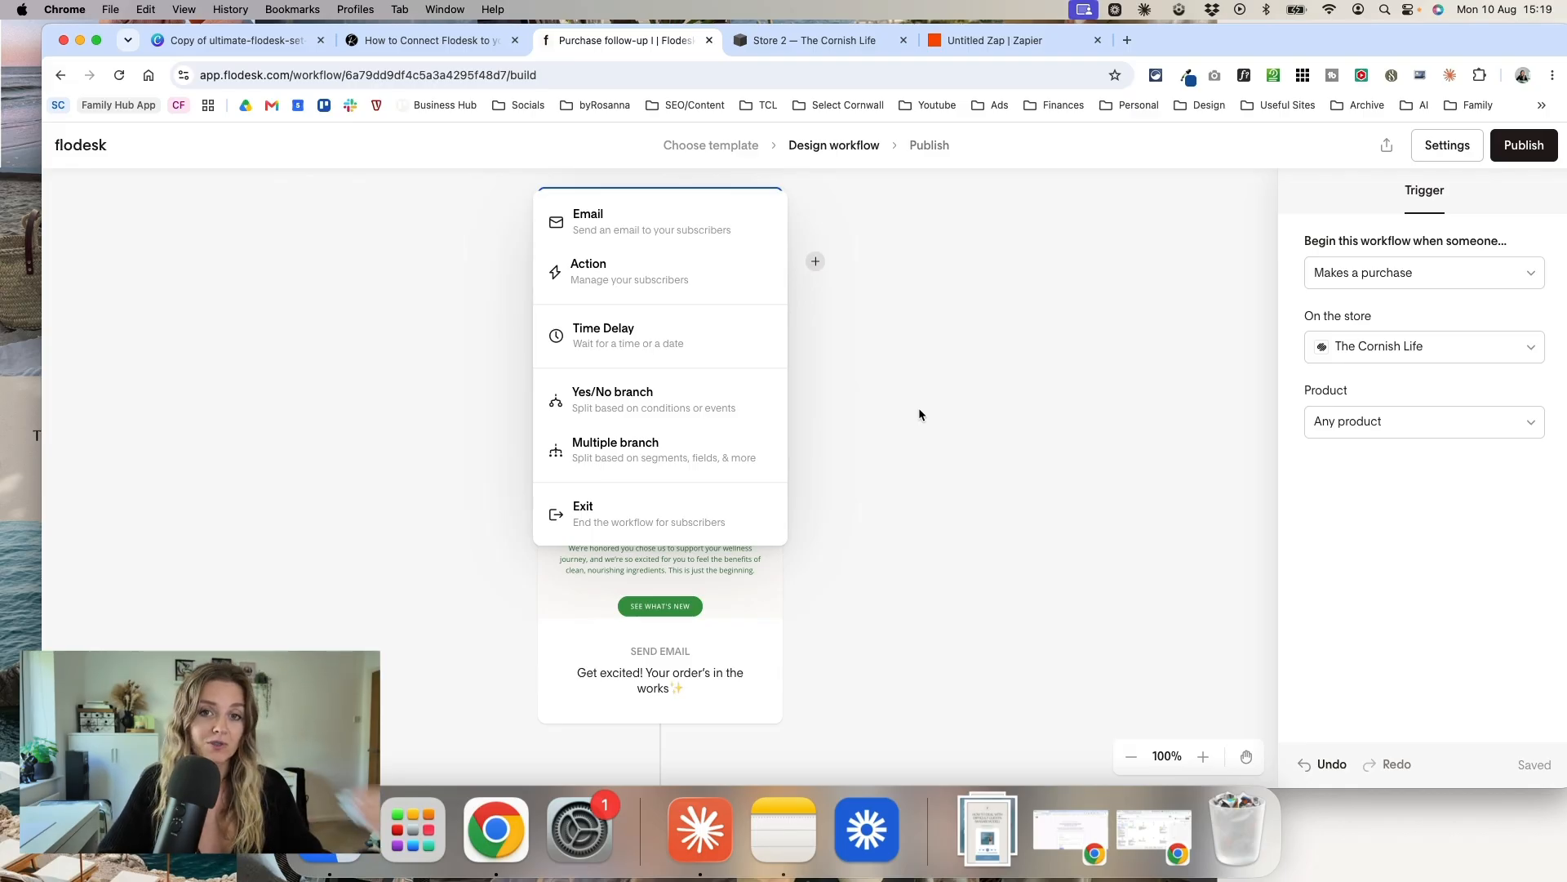
{"action": "left_click", "coordinate": [648, 336]}
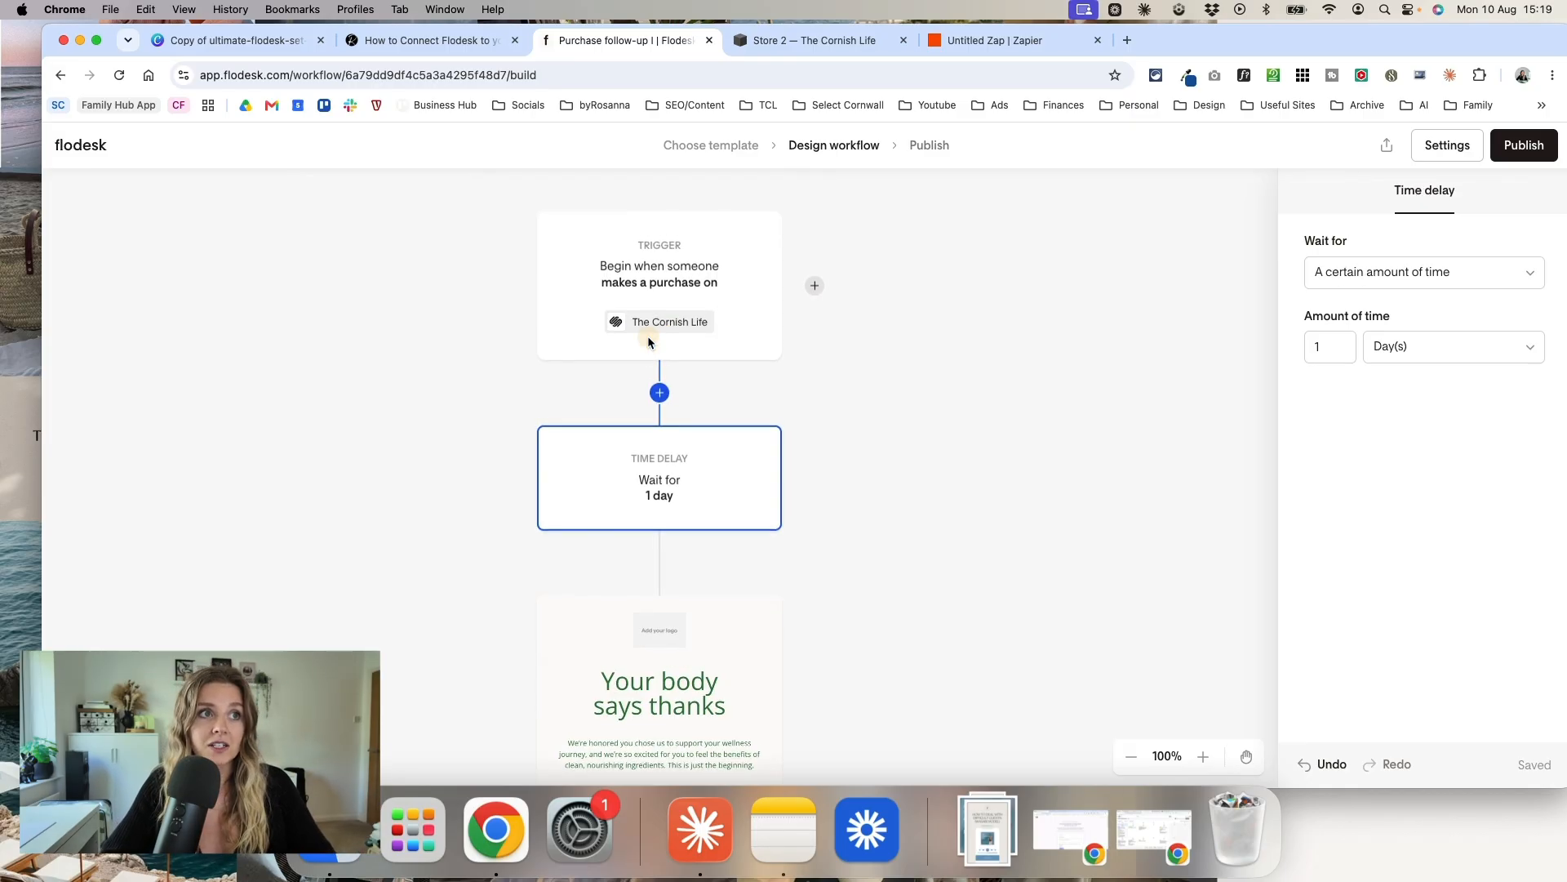
{"action": "left_click", "coordinate": [742, 445]}
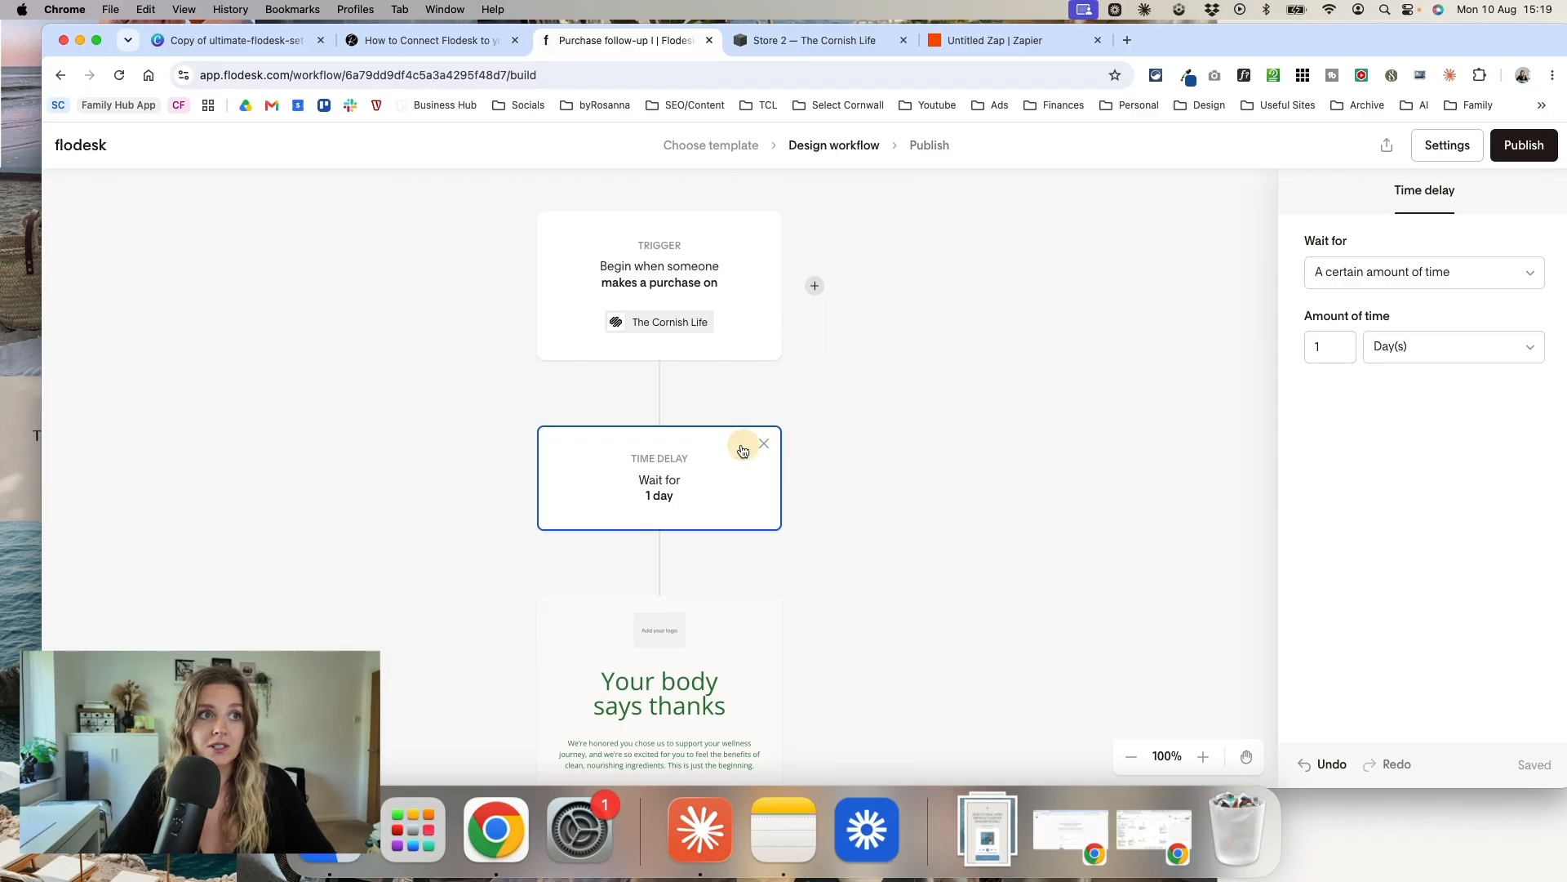
{"action": "left_click", "coordinate": [758, 452]}
{"action": "left_click", "coordinate": [939, 495]}
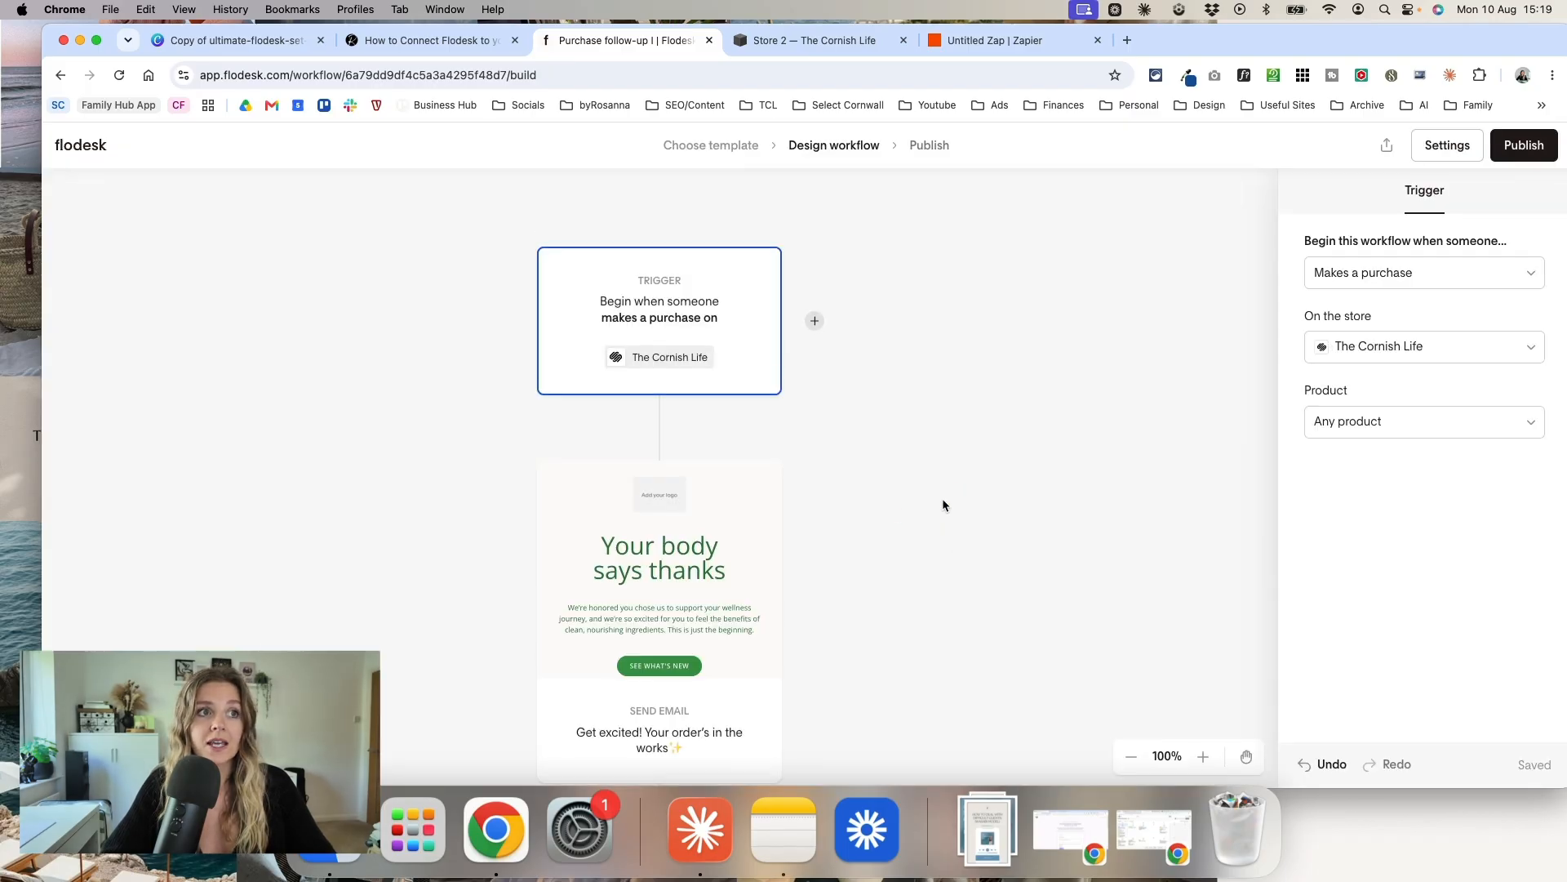
Step: Open and finish the first email's design, and look through the workflow's remaining time delays and emails
{"action": "scroll", "coordinate": [688, 547], "scroll_direction": "down", "scroll_amount": 3}
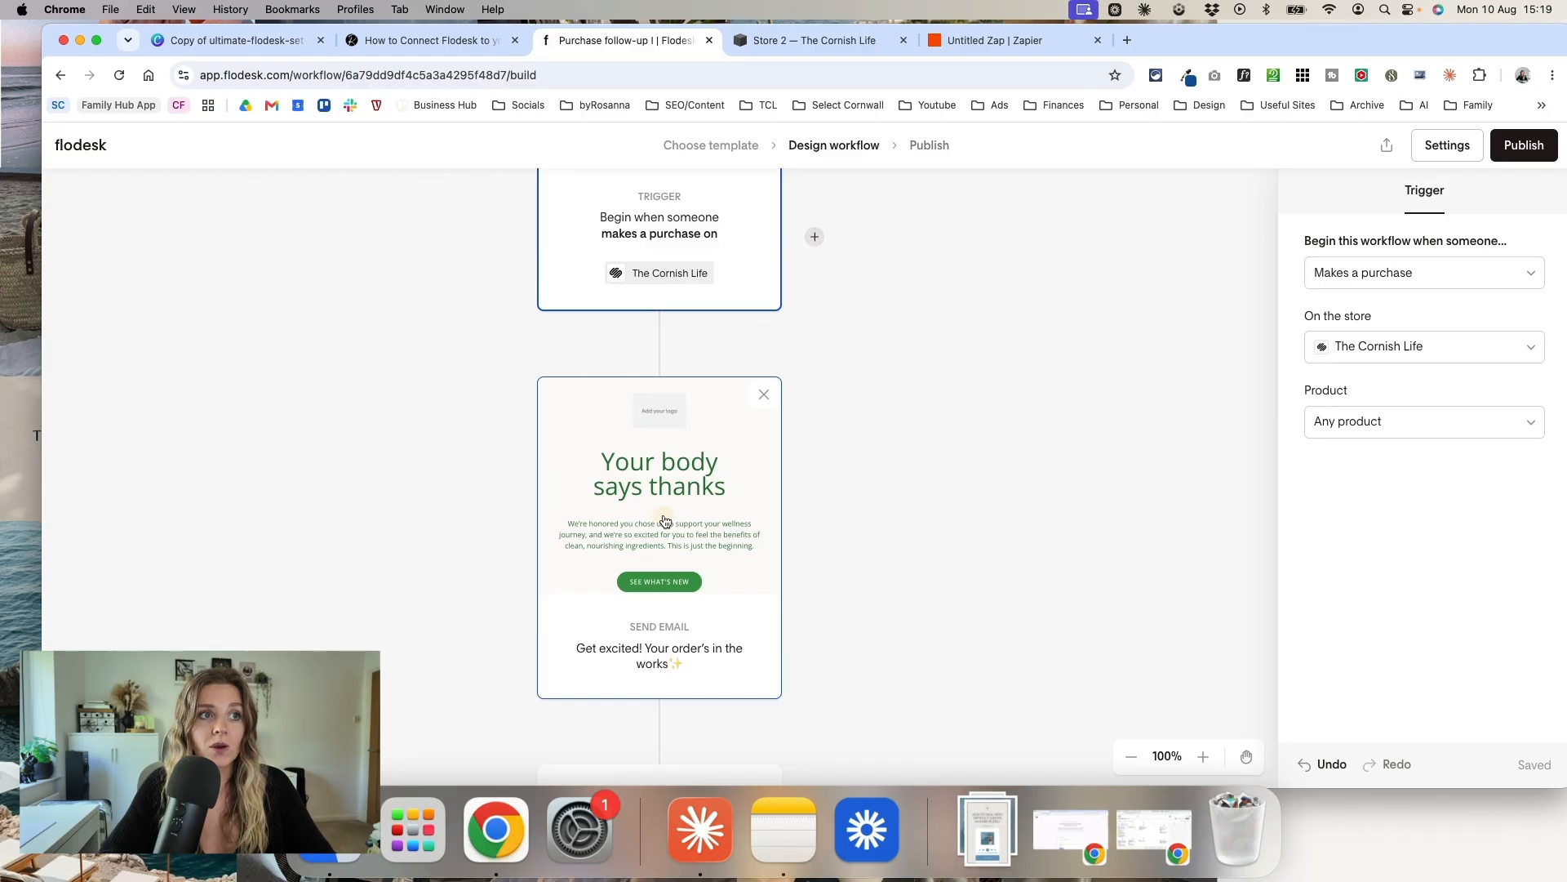
{"action": "left_click", "coordinate": [661, 523]}
{"action": "left_click", "coordinate": [1435, 414]}
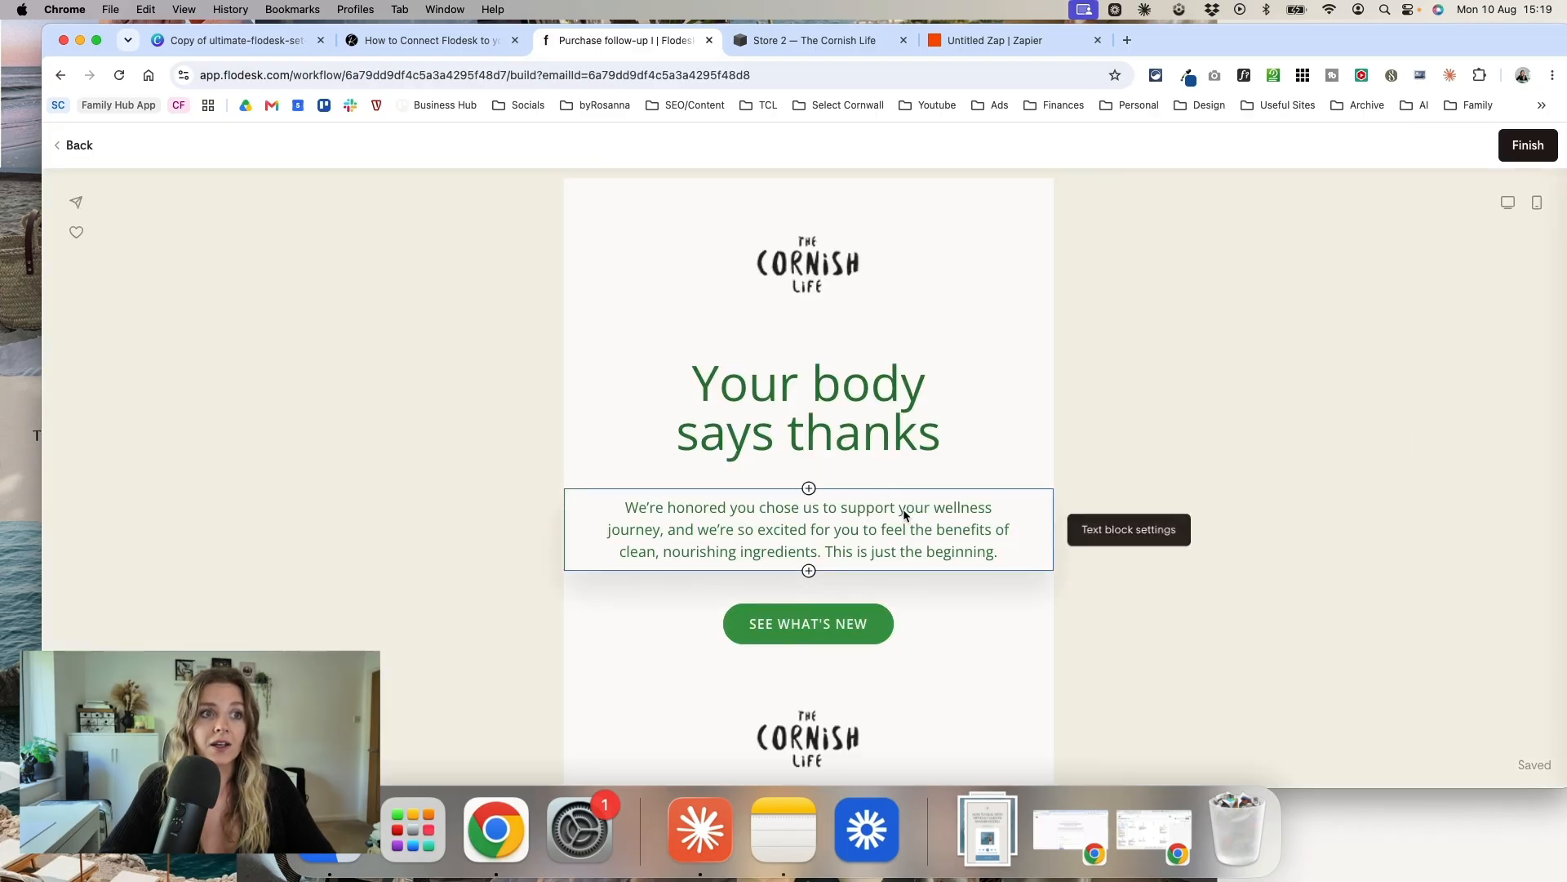
{"action": "scroll", "coordinate": [903, 514], "scroll_direction": "down", "scroll_amount": 2}
{"action": "left_click", "coordinate": [1528, 146]}
{"action": "scroll", "coordinate": [898, 460], "scroll_direction": "down", "scroll_amount": 4}
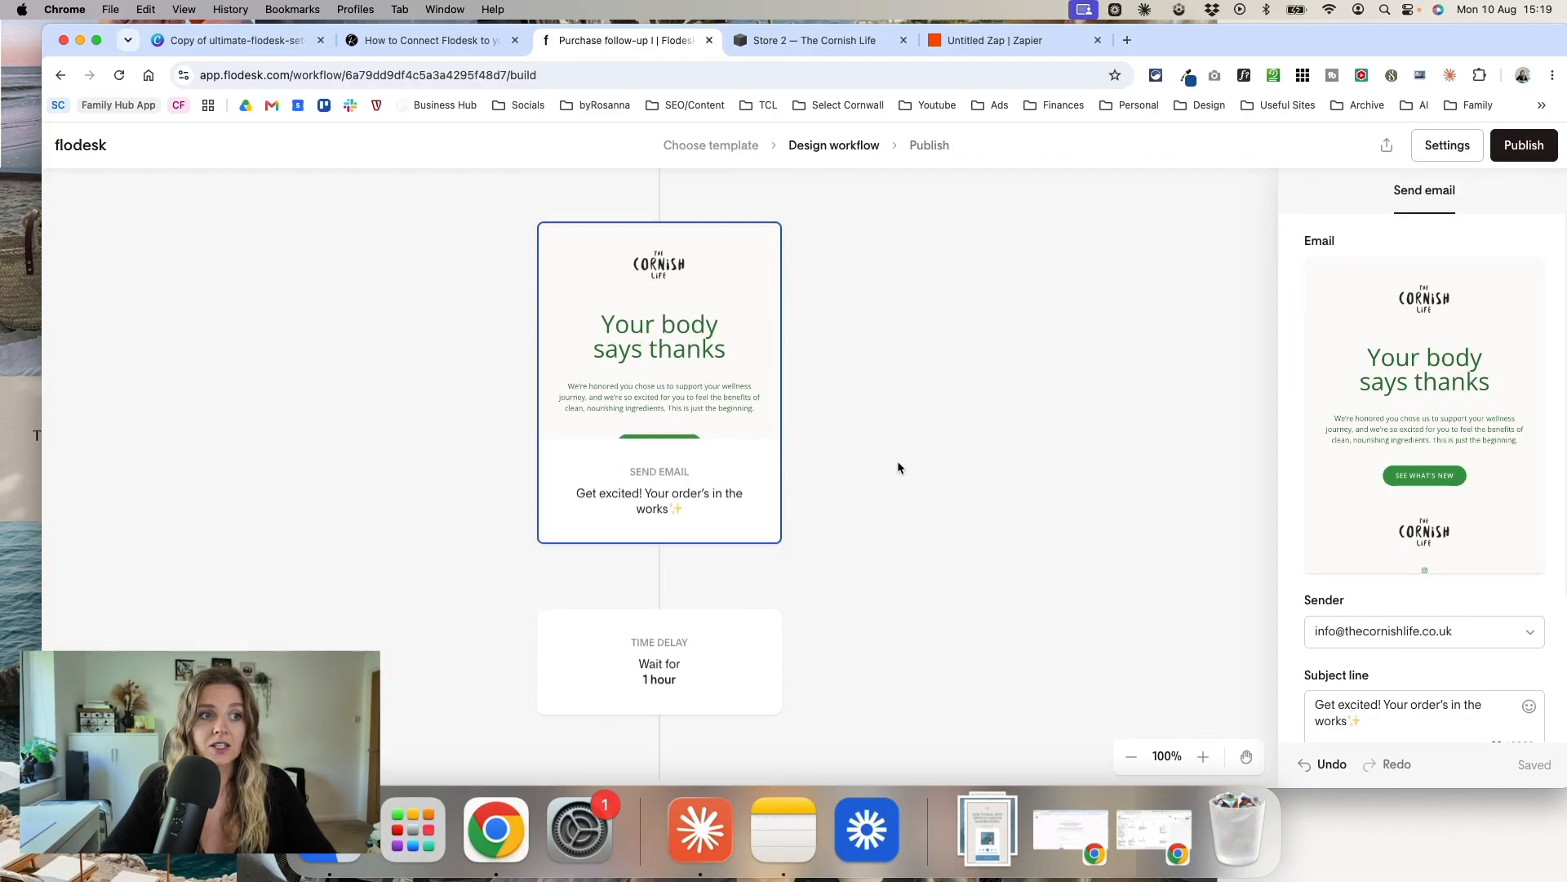
{"action": "scroll", "coordinate": [735, 571], "scroll_direction": "up", "scroll_amount": 3}
{"action": "scroll", "coordinate": [671, 638], "scroll_direction": "down", "scroll_amount": 5}
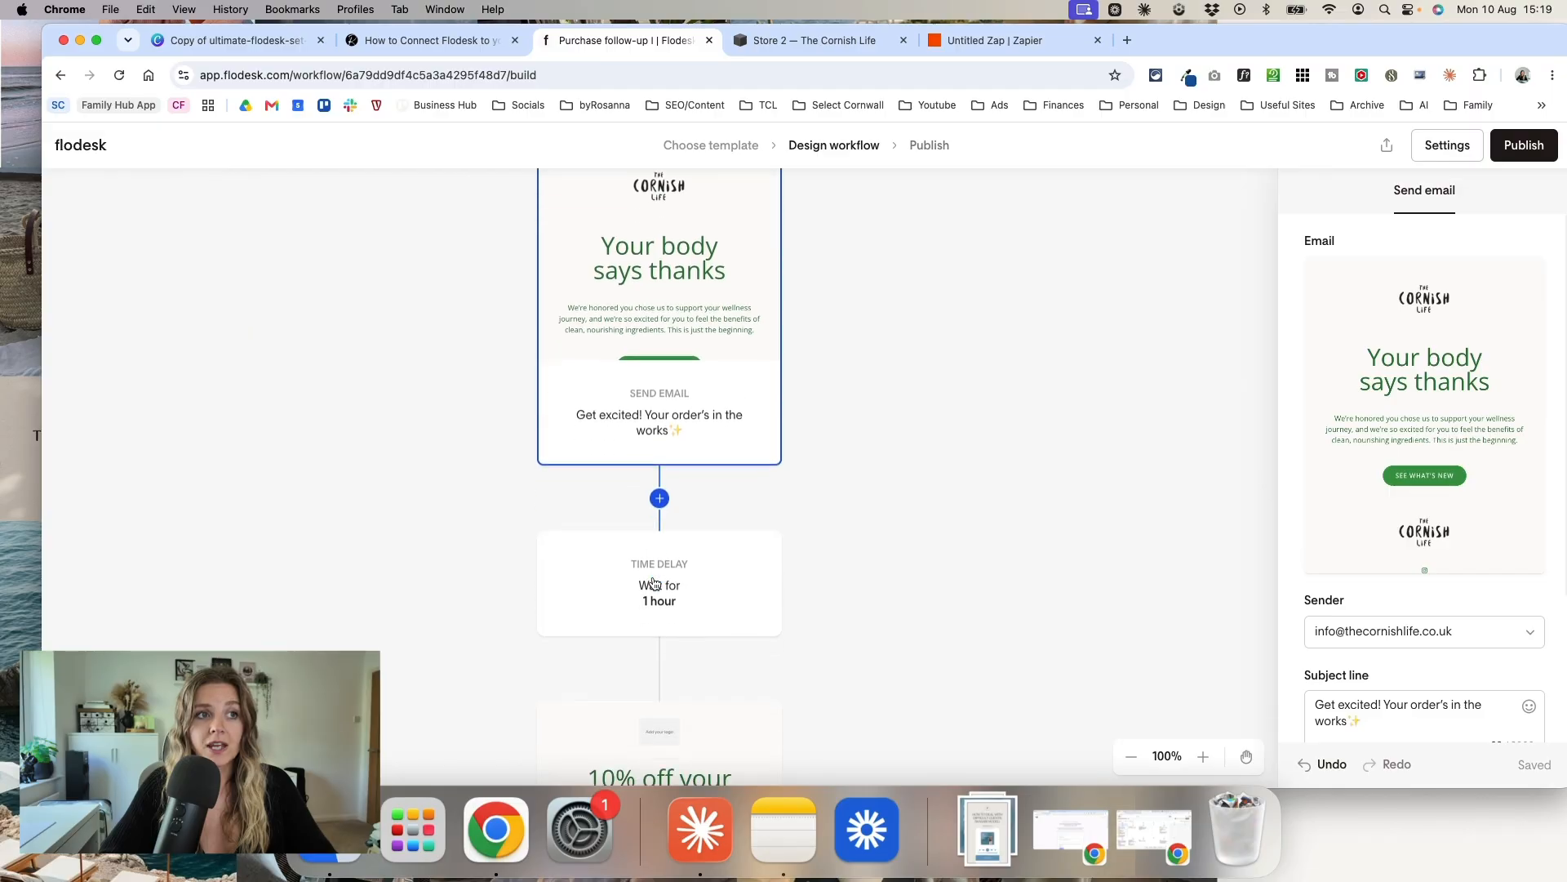
{"action": "scroll", "coordinate": [680, 608], "scroll_direction": "down", "scroll_amount": 9}
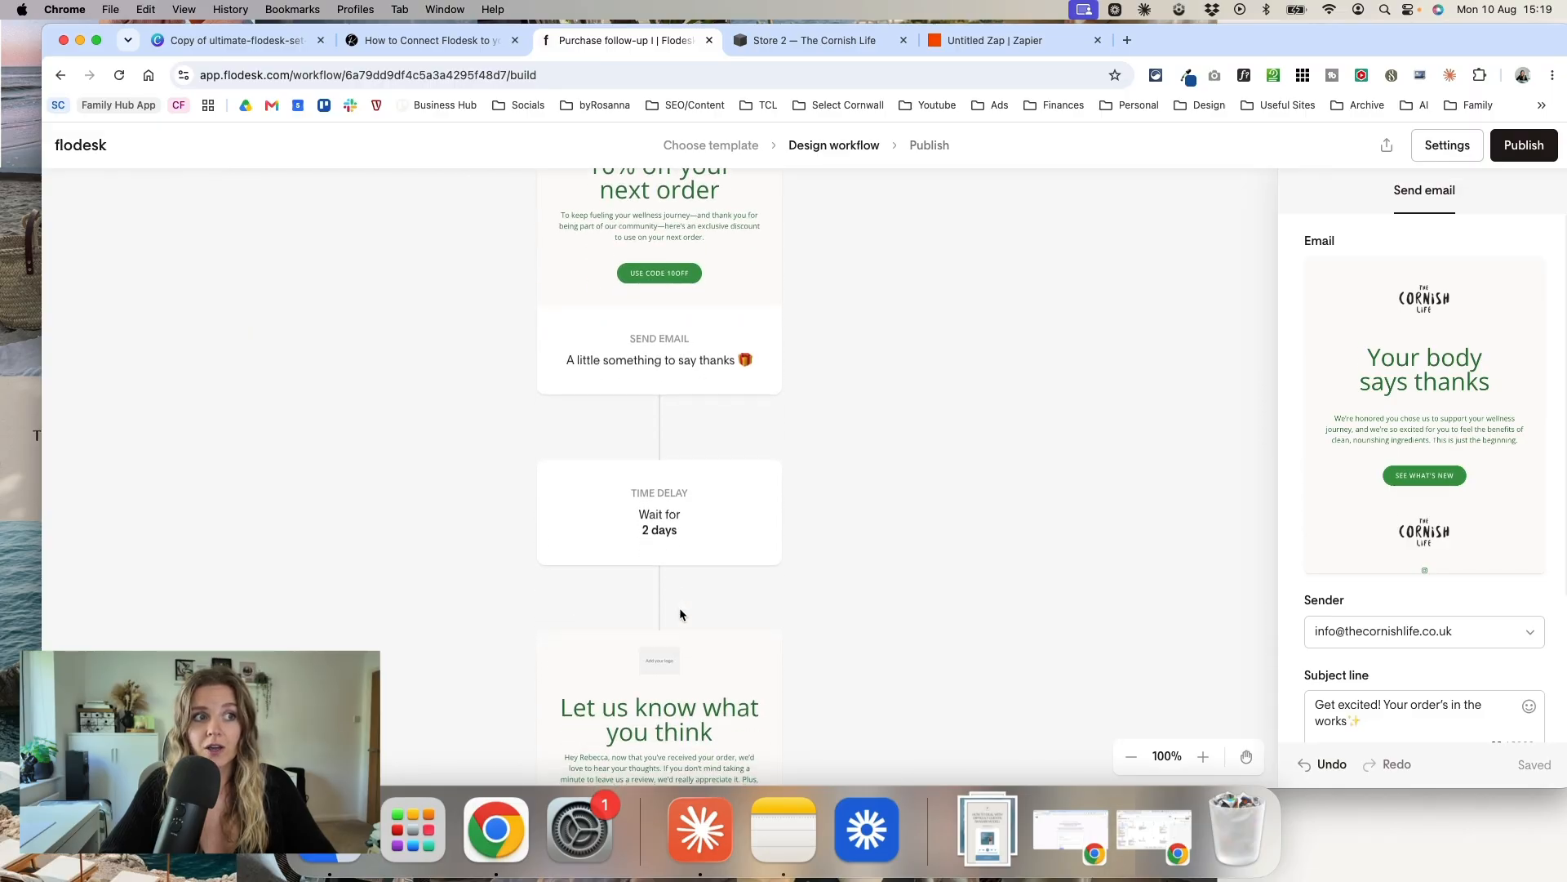
{"action": "scroll", "coordinate": [680, 607], "scroll_direction": "up", "scroll_amount": 6}
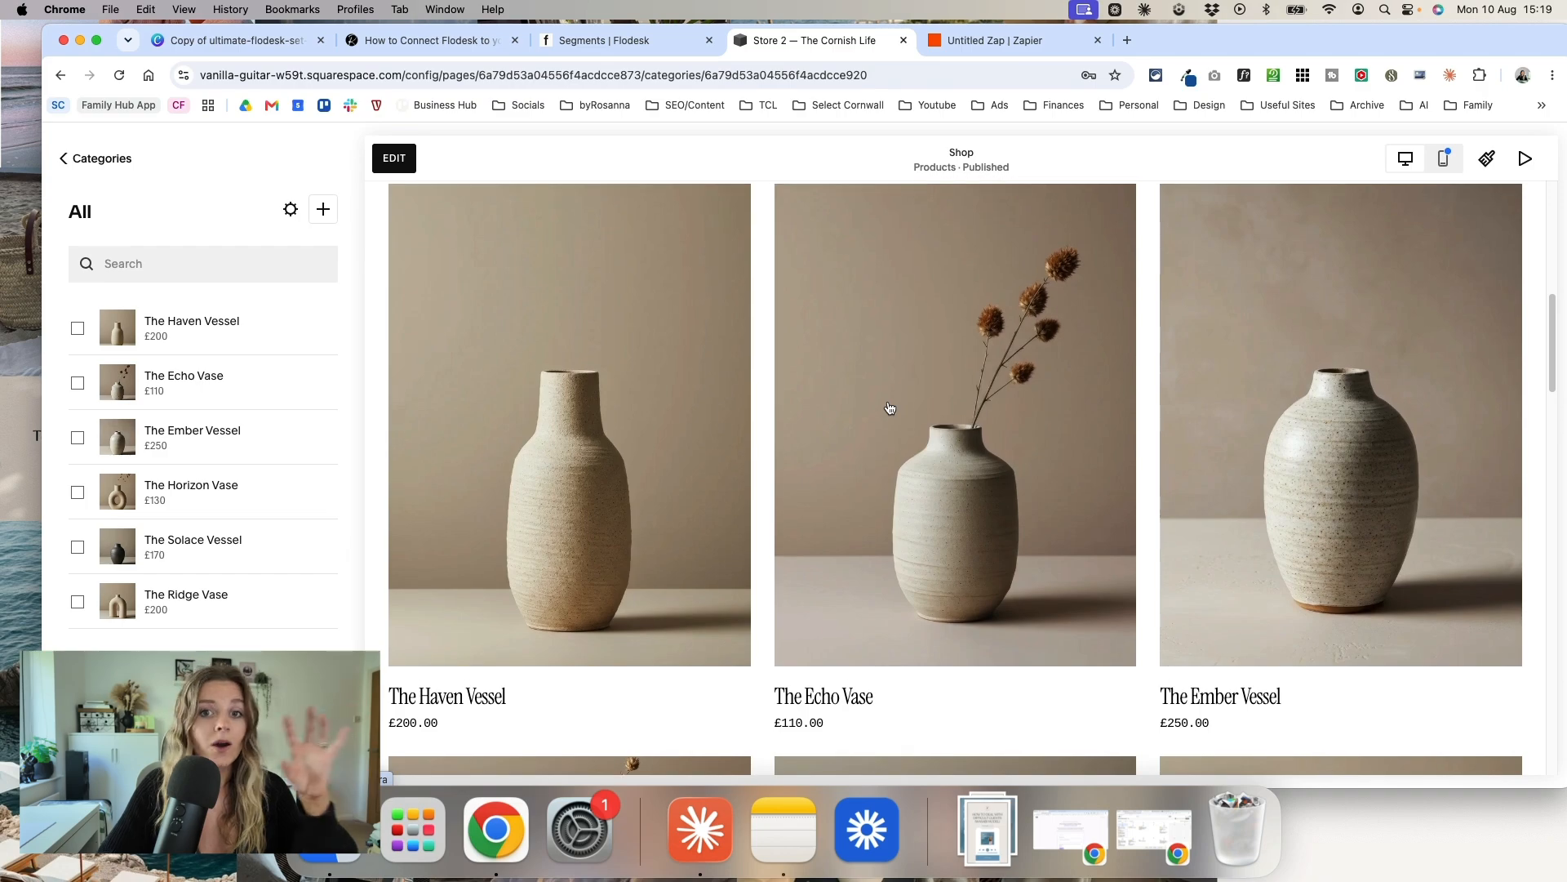
Step: Return from the Squarespace Shop to Flodesk and reopen the Purchase follow-up I draft workflow
{"action": "scroll", "coordinate": [888, 405], "scroll_direction": "down", "scroll_amount": 1}
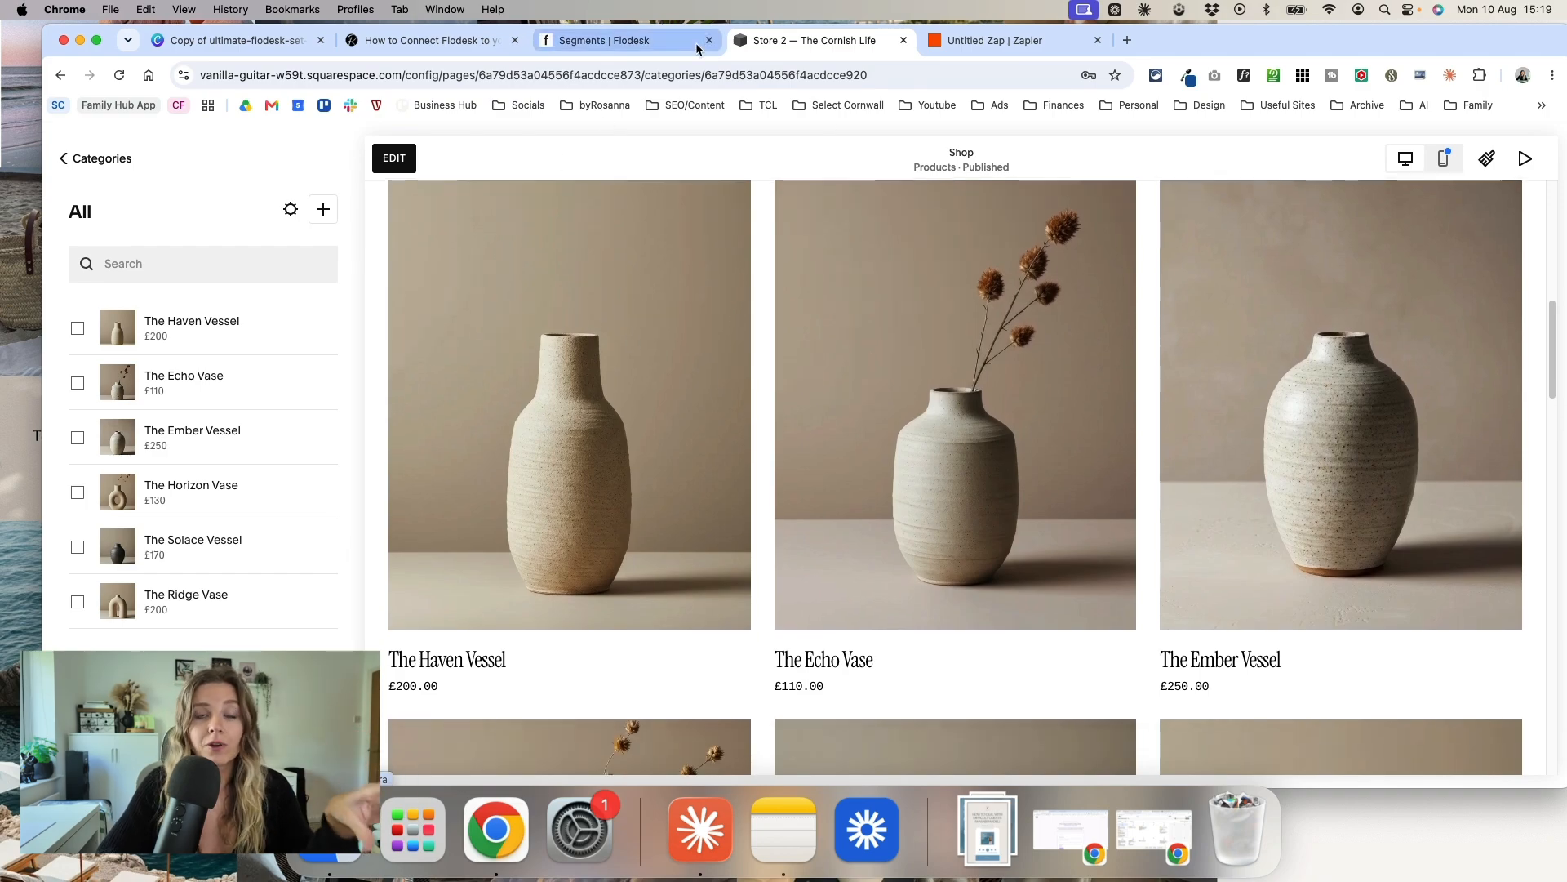
{"action": "left_click", "coordinate": [657, 41]}
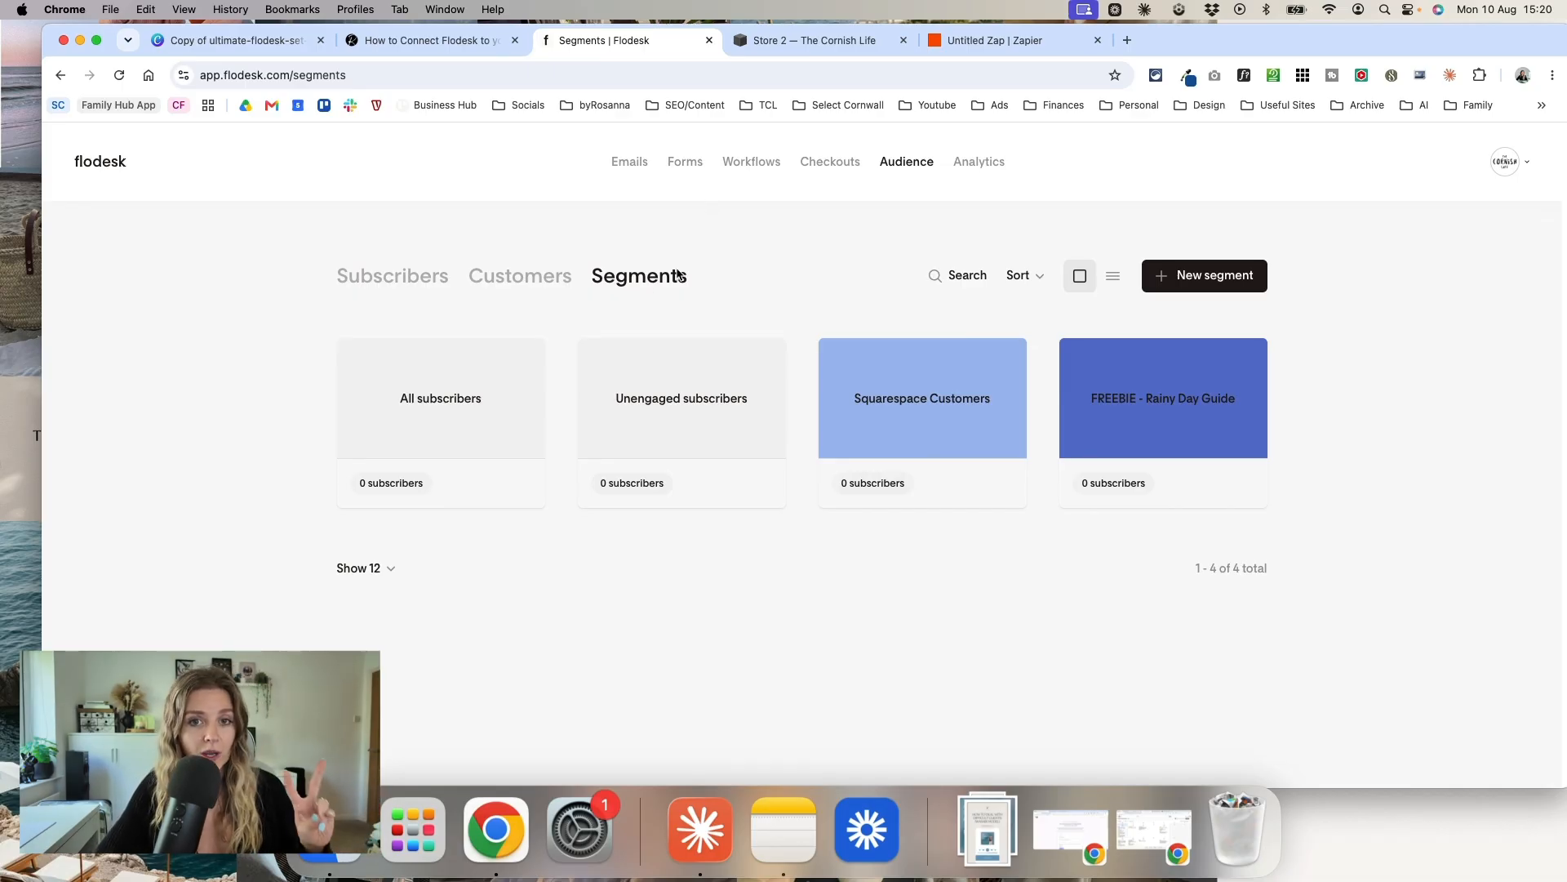
{"action": "left_click", "coordinate": [751, 161]}
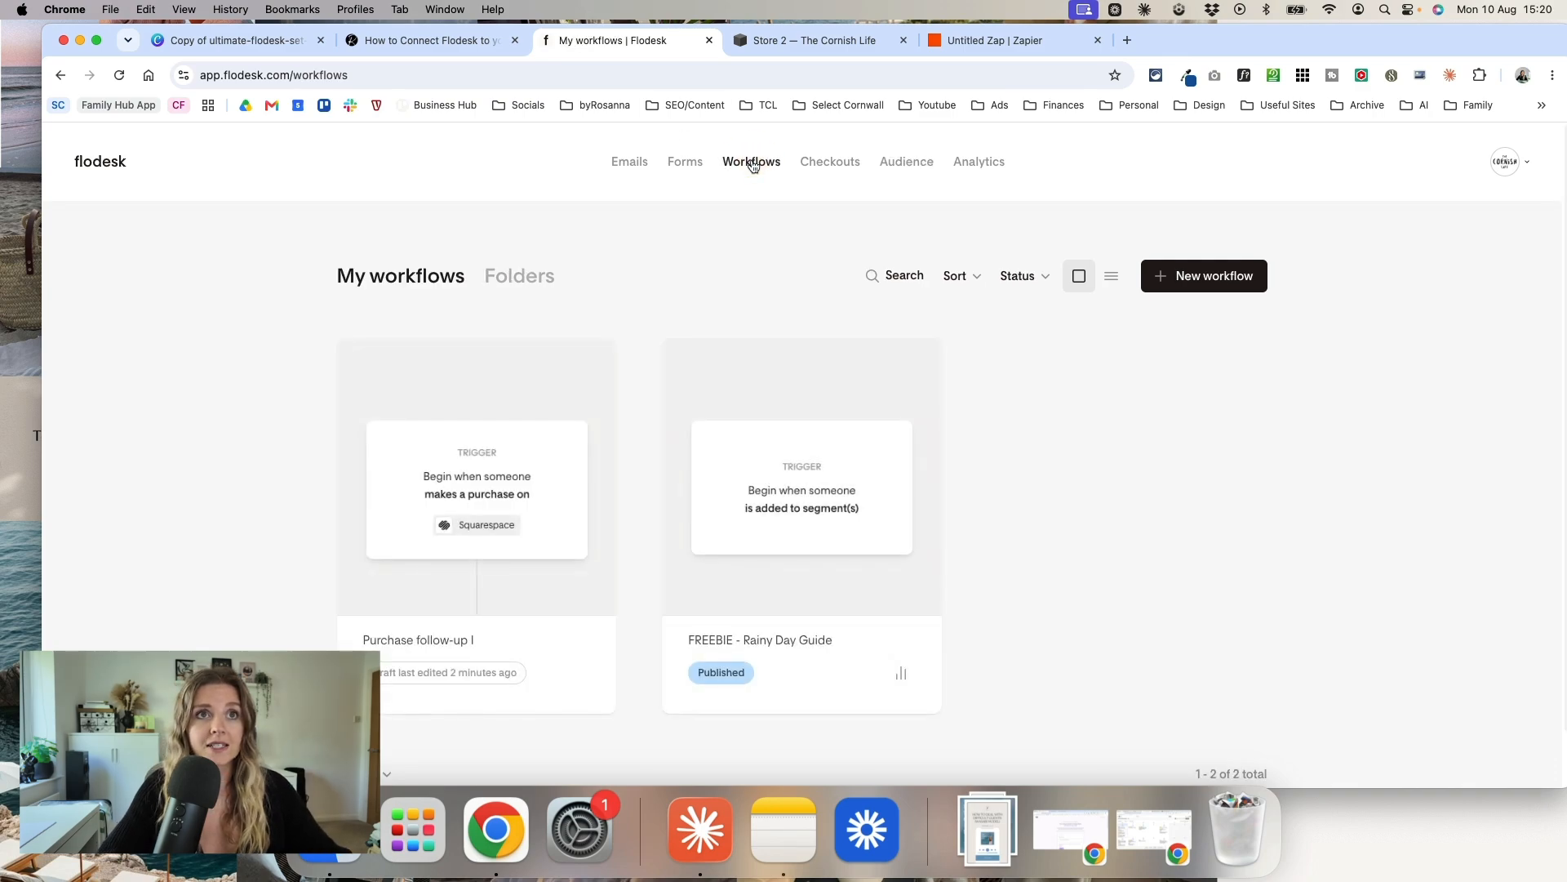
{"action": "left_click", "coordinate": [477, 506]}
Step: Limit the purchase trigger to the product The Ridge Vase
{"action": "left_click", "coordinate": [718, 315]}
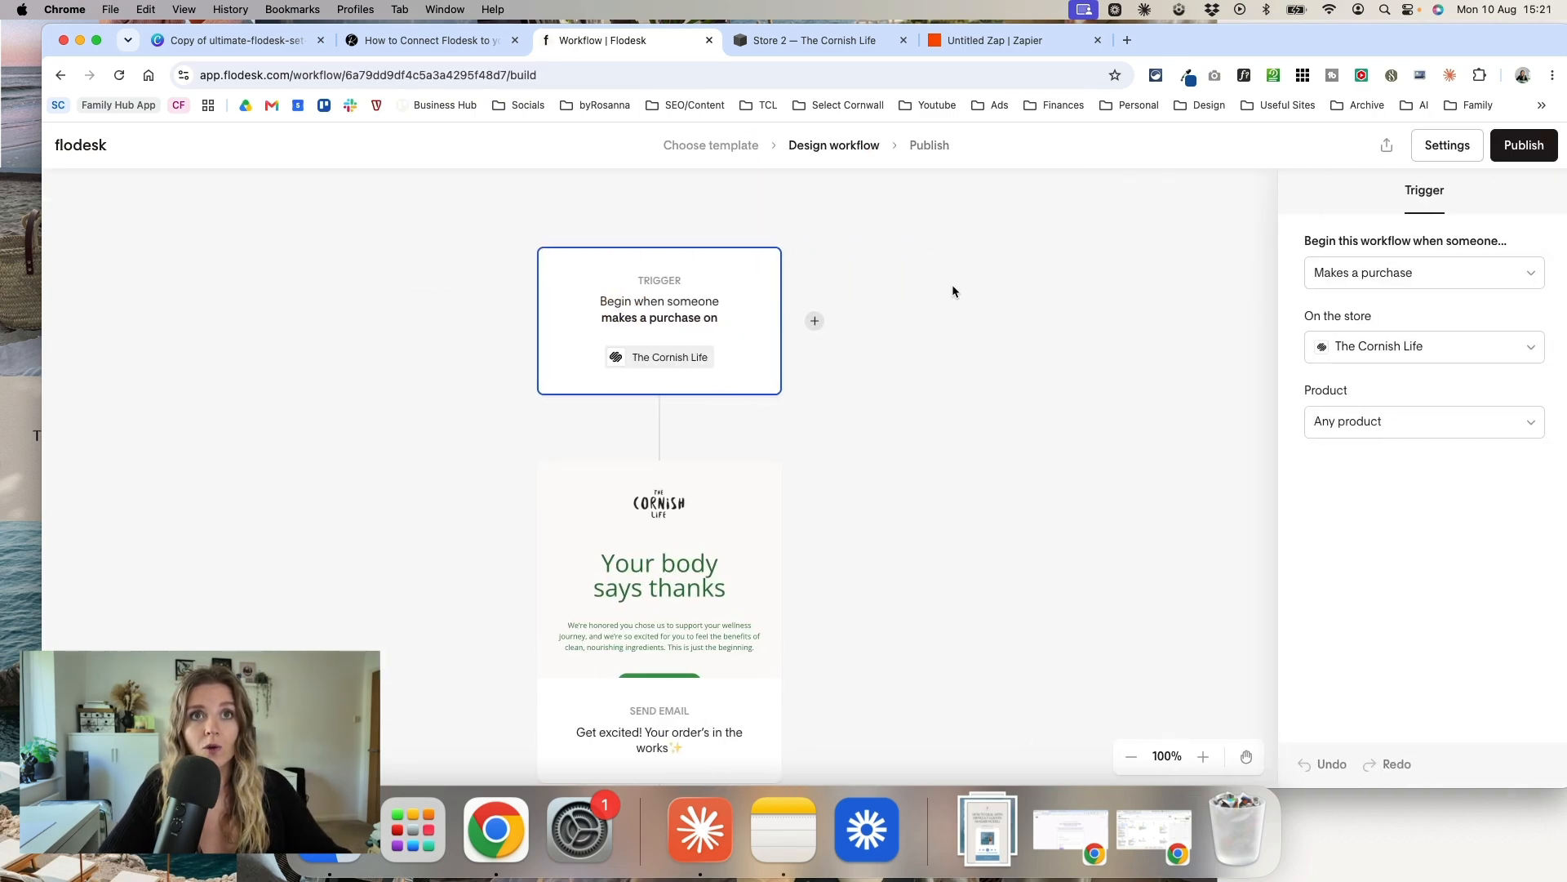
{"action": "left_click", "coordinate": [1372, 425]}
{"action": "left_click", "coordinate": [1378, 511]}
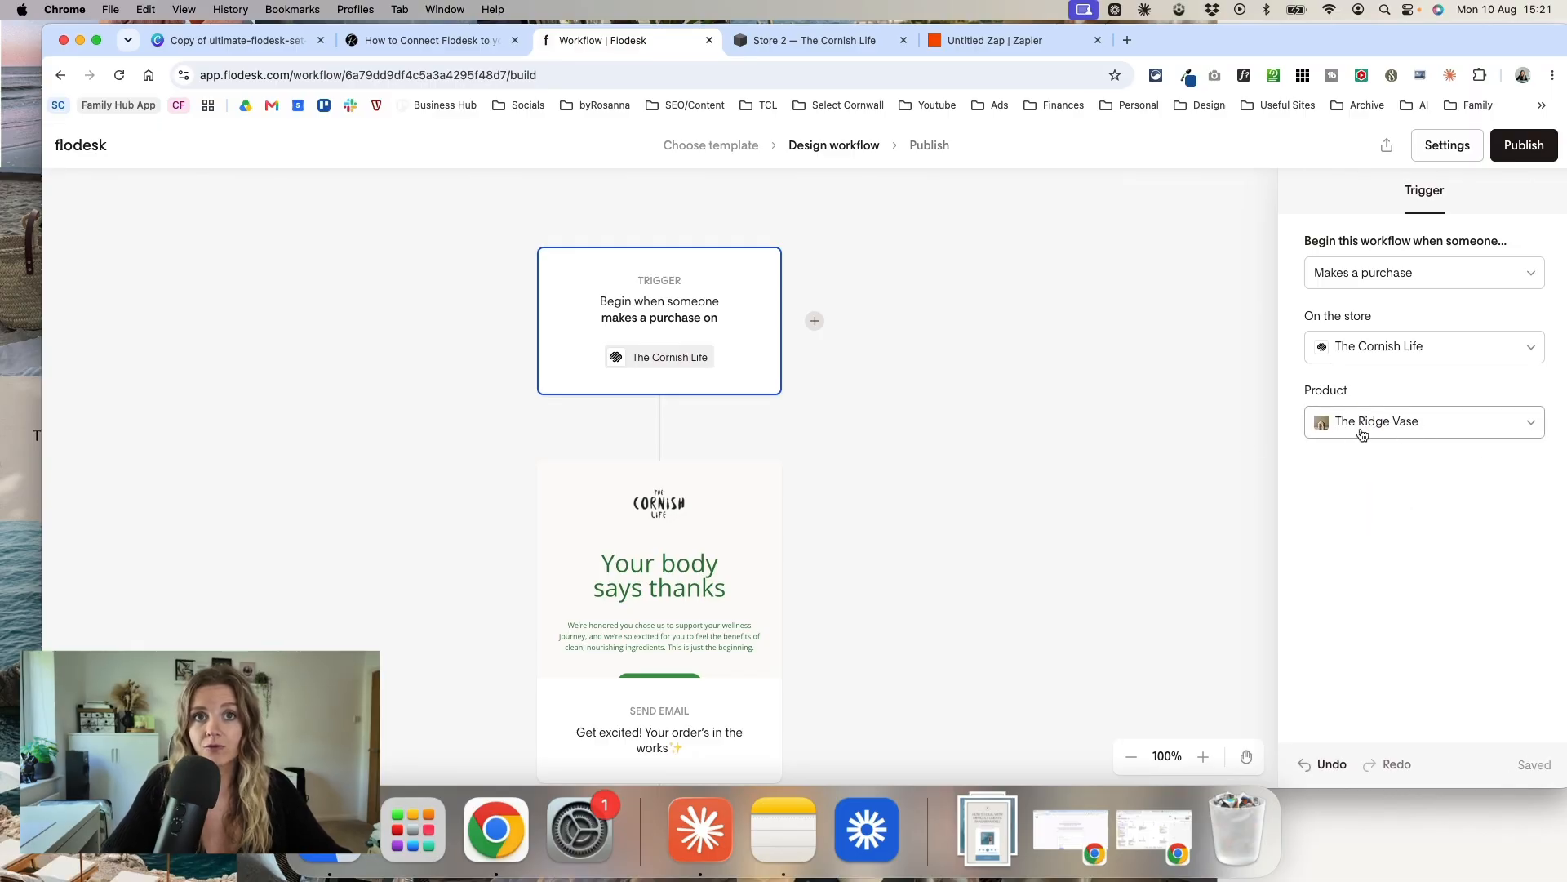
Step: Delete all the emails and time delays between the purchase trigger and the workflow's exit
{"action": "left_click", "coordinate": [767, 480]}
{"action": "left_click", "coordinate": [923, 488]}
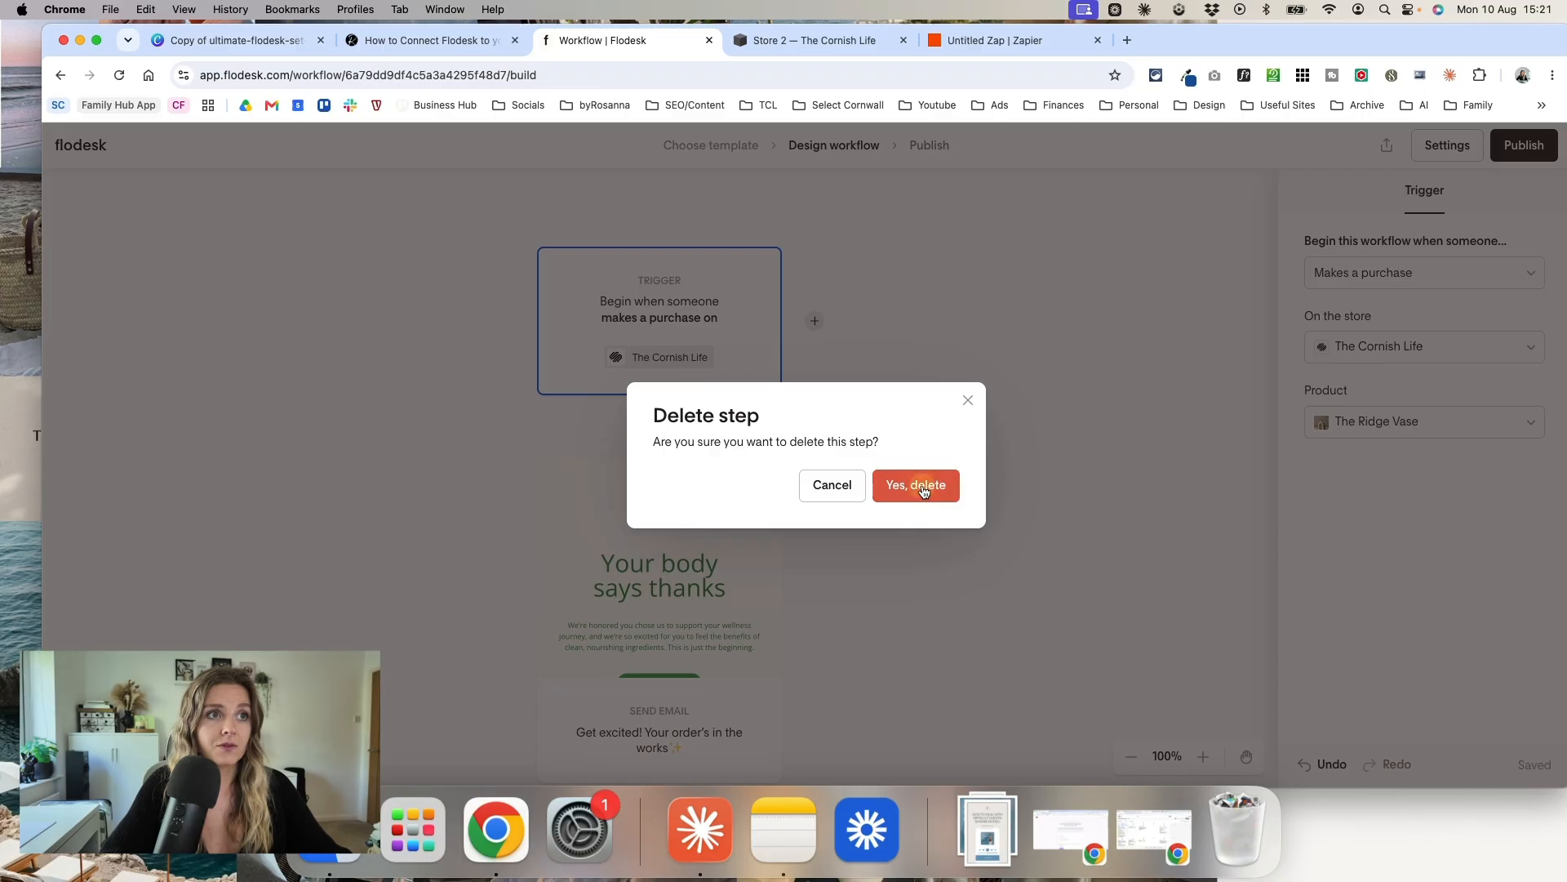
{"action": "left_click", "coordinate": [763, 478]}
{"action": "left_click", "coordinate": [909, 493]}
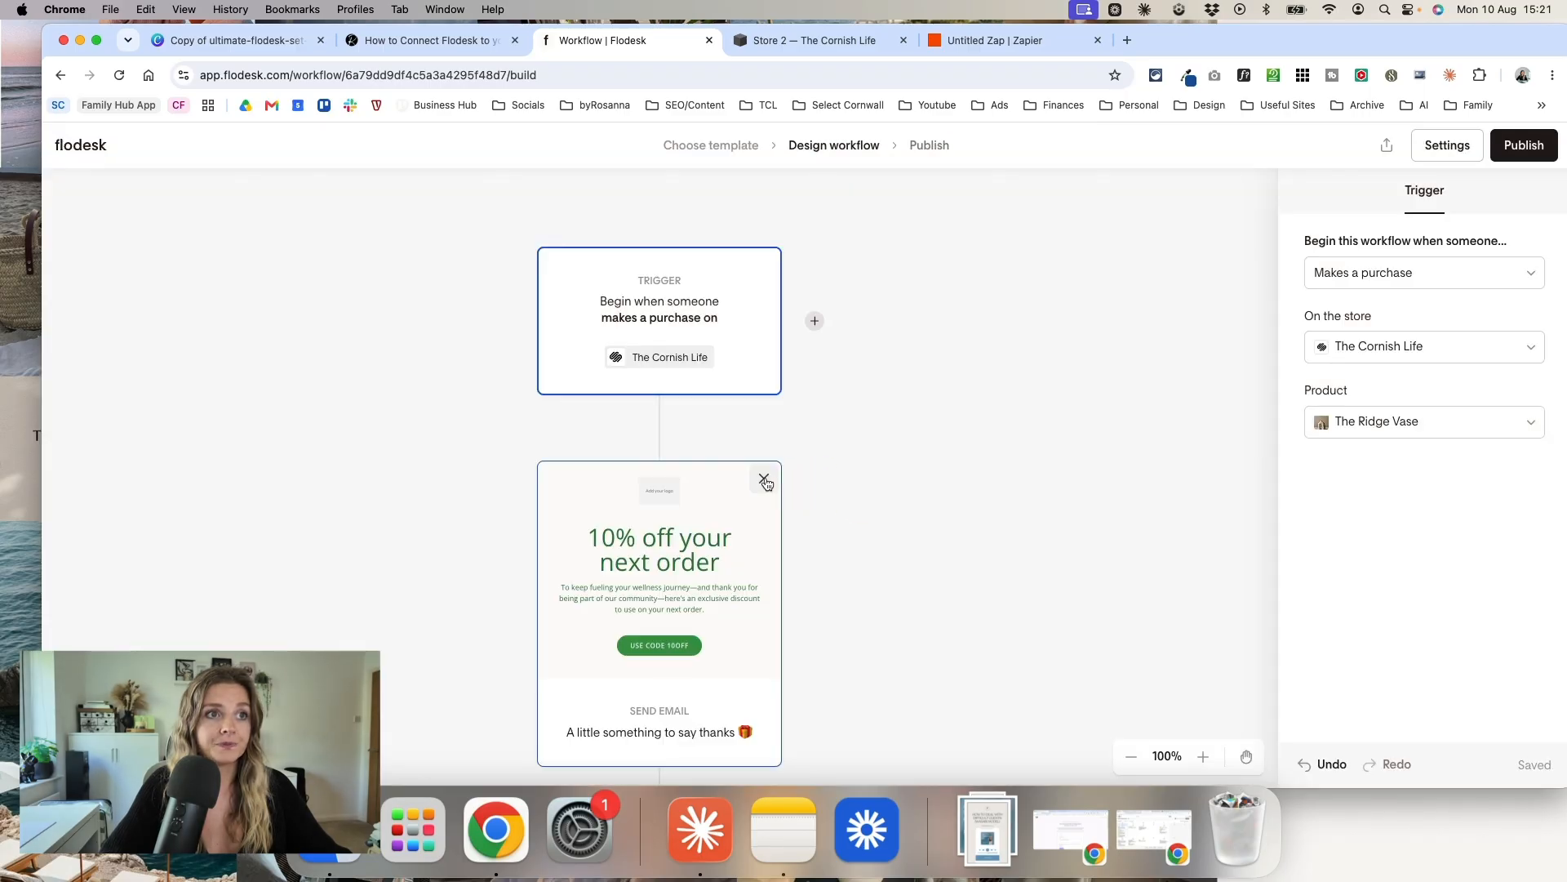
{"action": "left_click", "coordinate": [766, 483]}
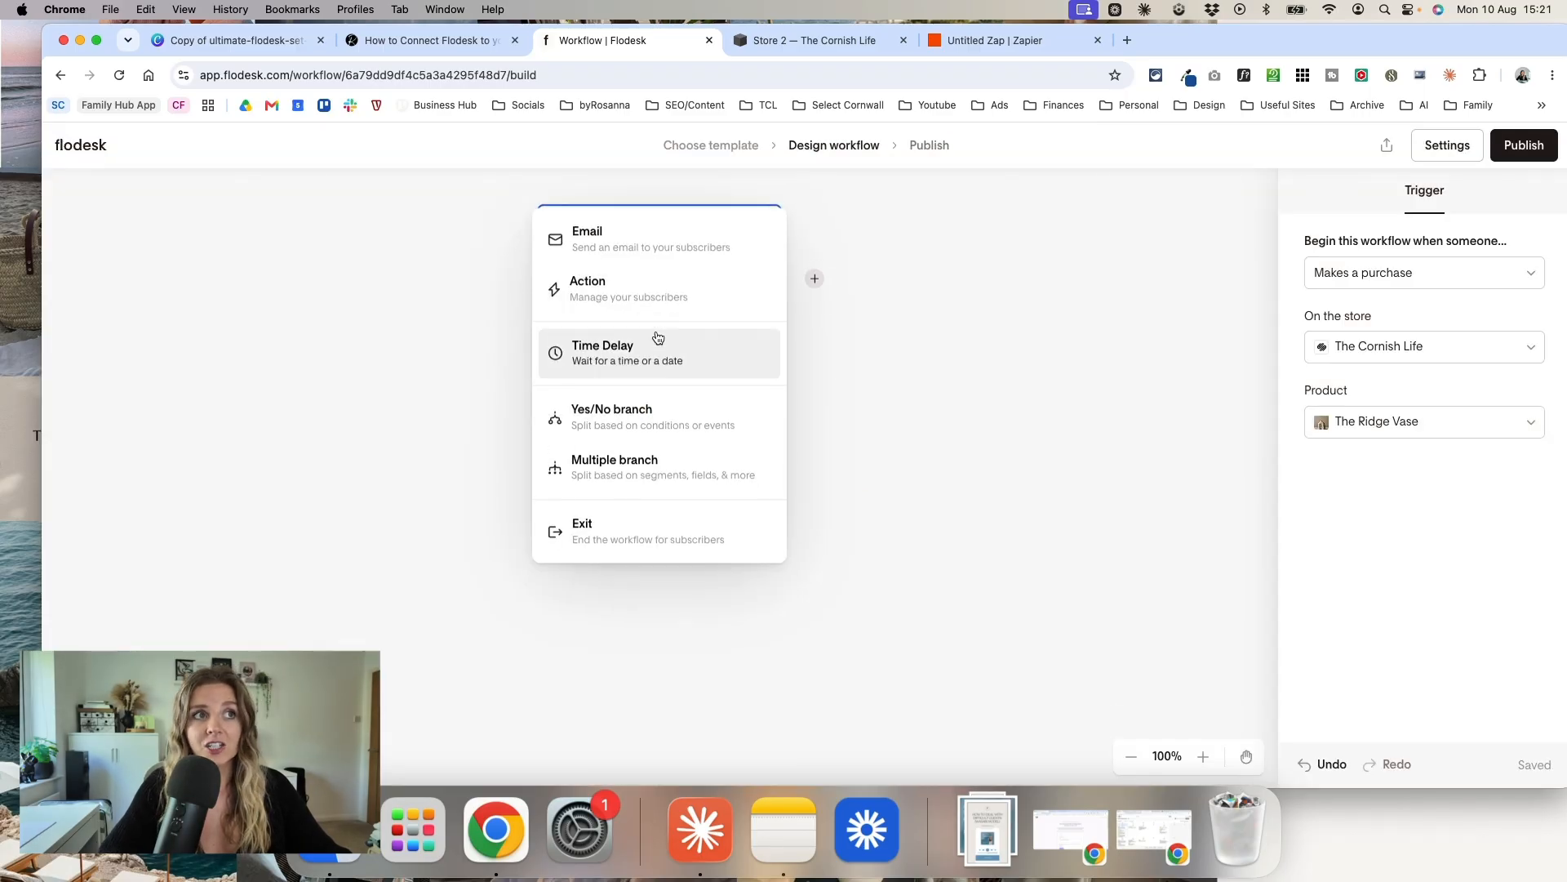
Step: Add an action after the purchase trigger that adds subscribers to a new segment named Ridge Vase
{"action": "left_click", "coordinate": [663, 288]}
{"action": "left_click", "coordinate": [1358, 272]}
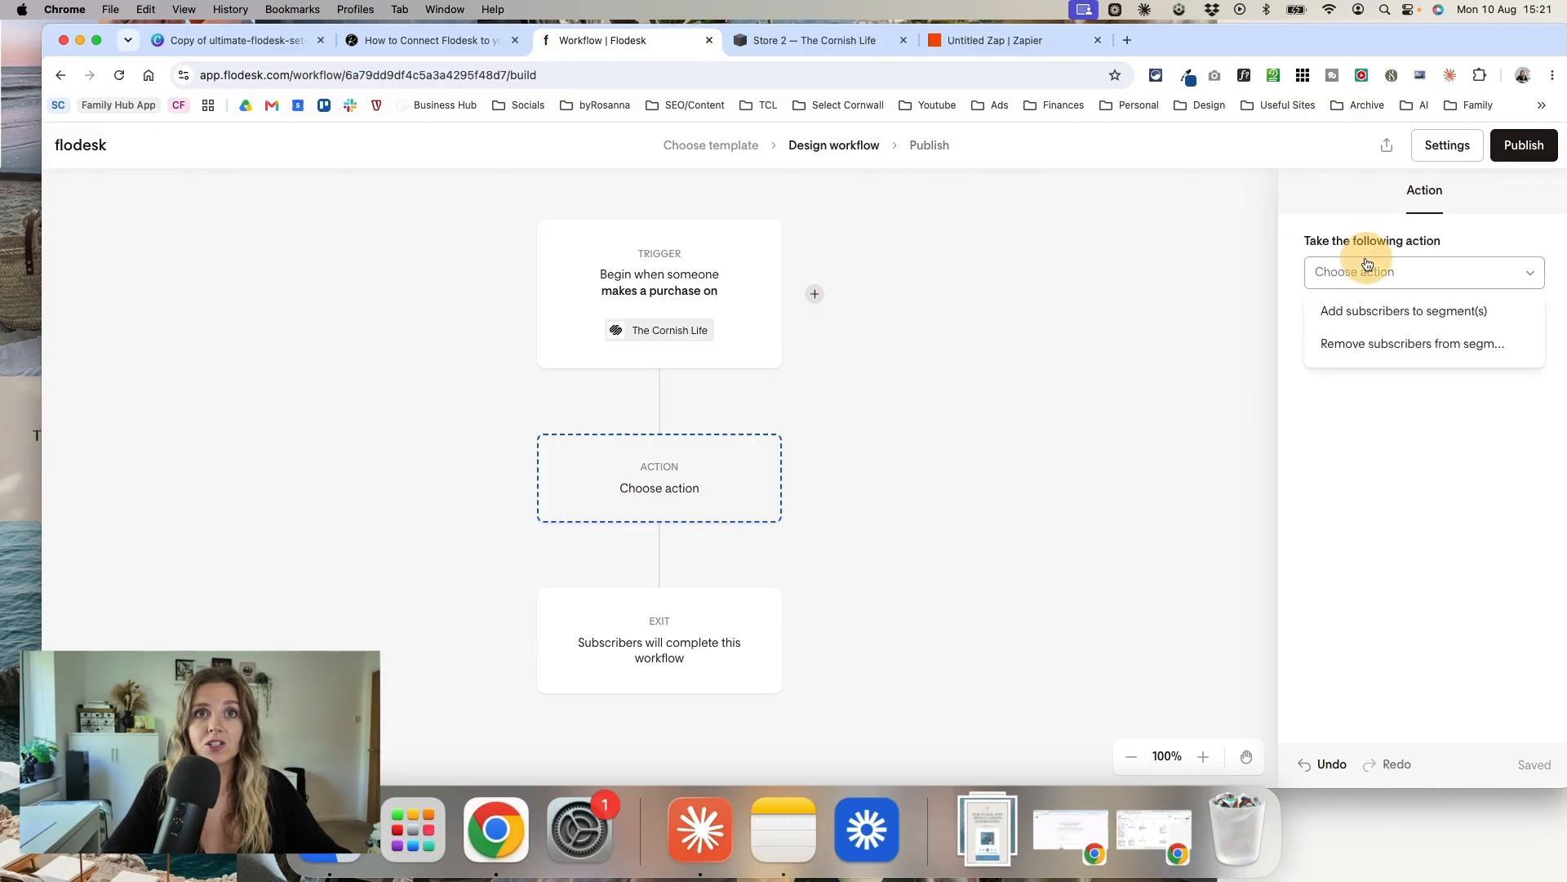
{"action": "left_click", "coordinate": [1376, 311]}
{"action": "left_click", "coordinate": [1365, 348]}
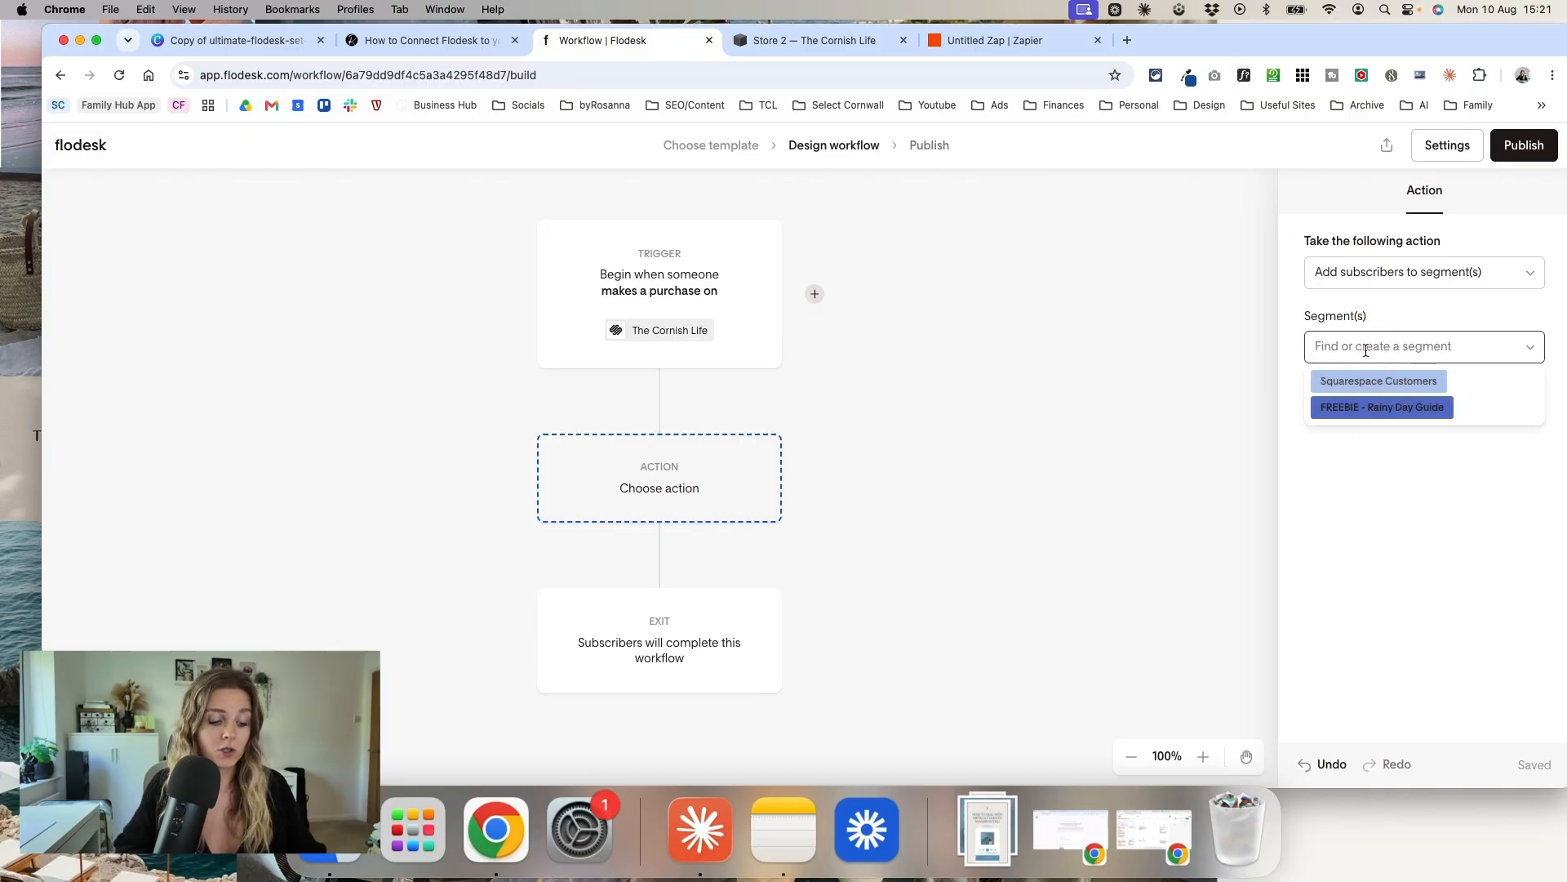
{"action": "type", "text": "Rudge V"}
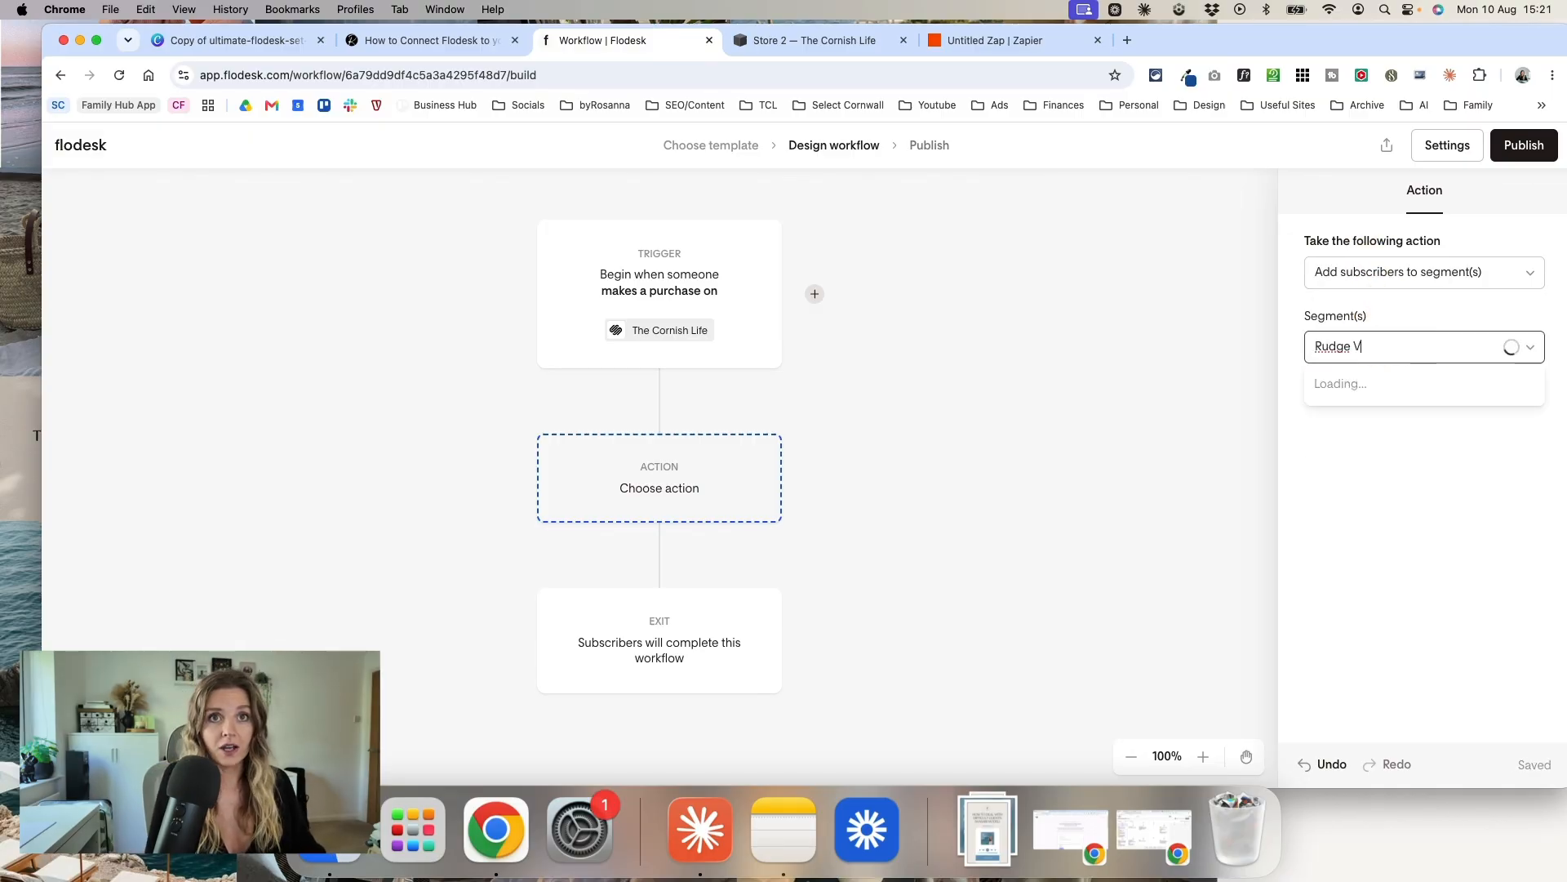
{"action": "key", "text": "BackSpace"}
{"action": "key", "text": "BackSpace"}
{"action": "key", "text": "BackSpace"}
{"action": "type", "text": "idge"}
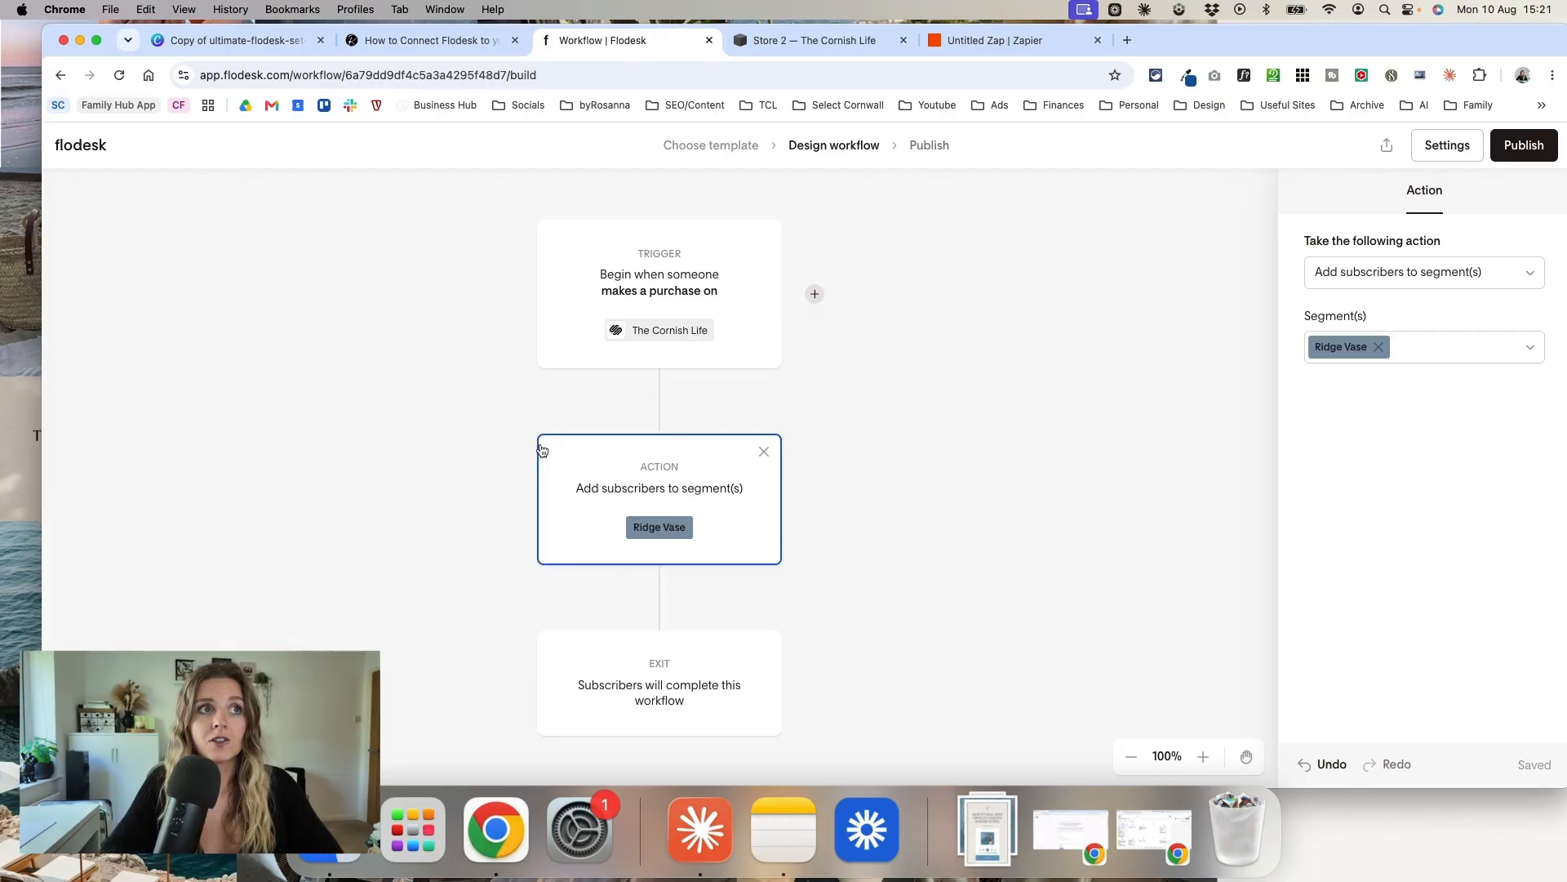
Step: Select the workflow's trigger, and on the Squarespace checkout page switch the news and updates sign-up option on, off and on again
{"action": "left_click", "coordinate": [623, 293]}
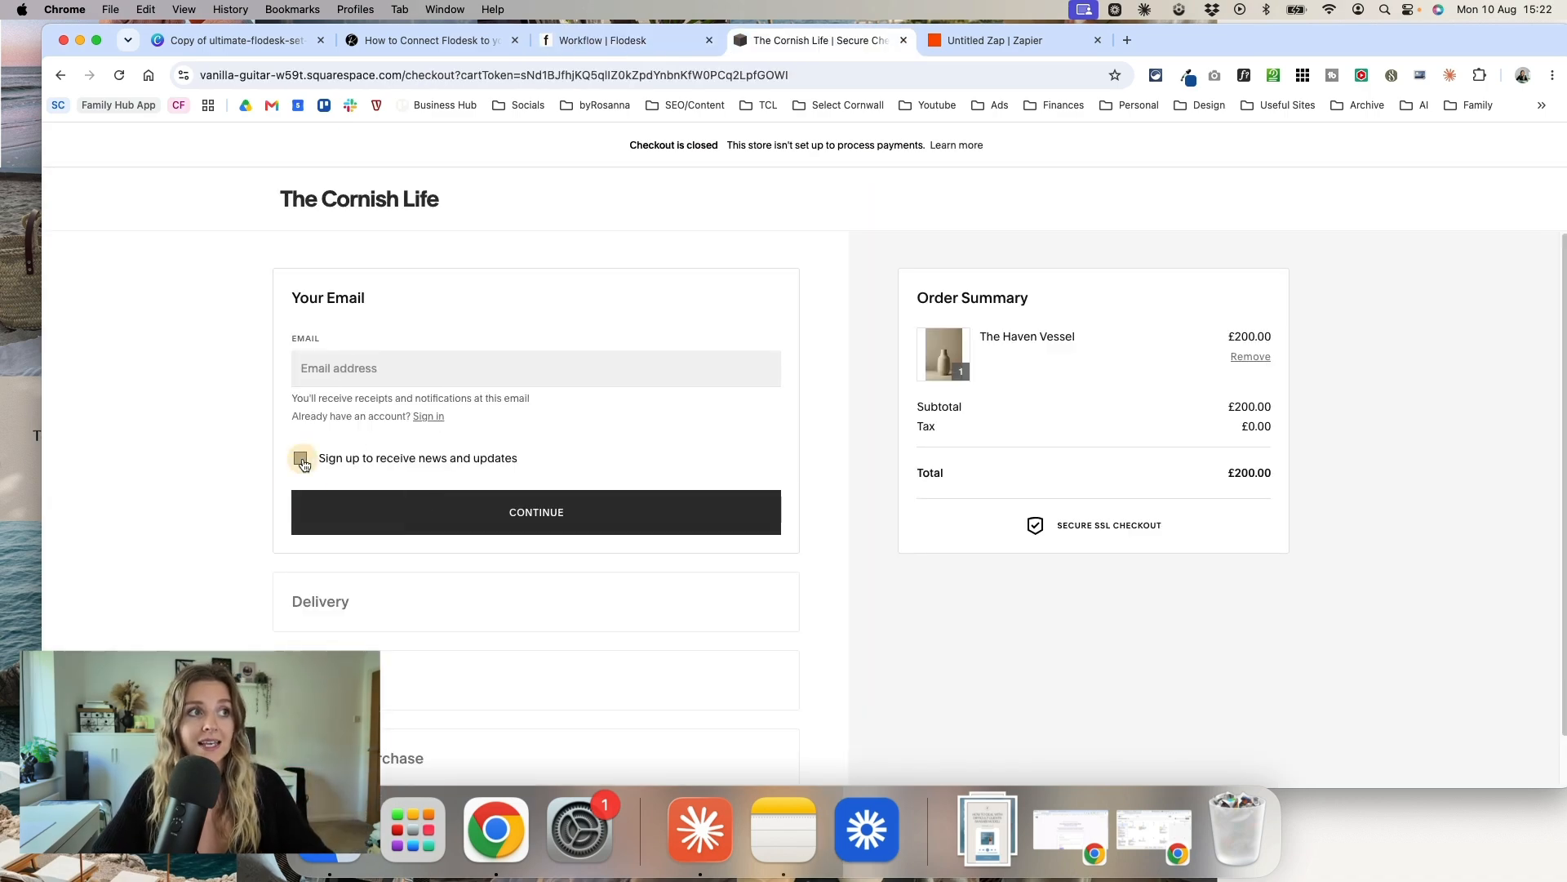
{"action": "left_click", "coordinate": [300, 458]}
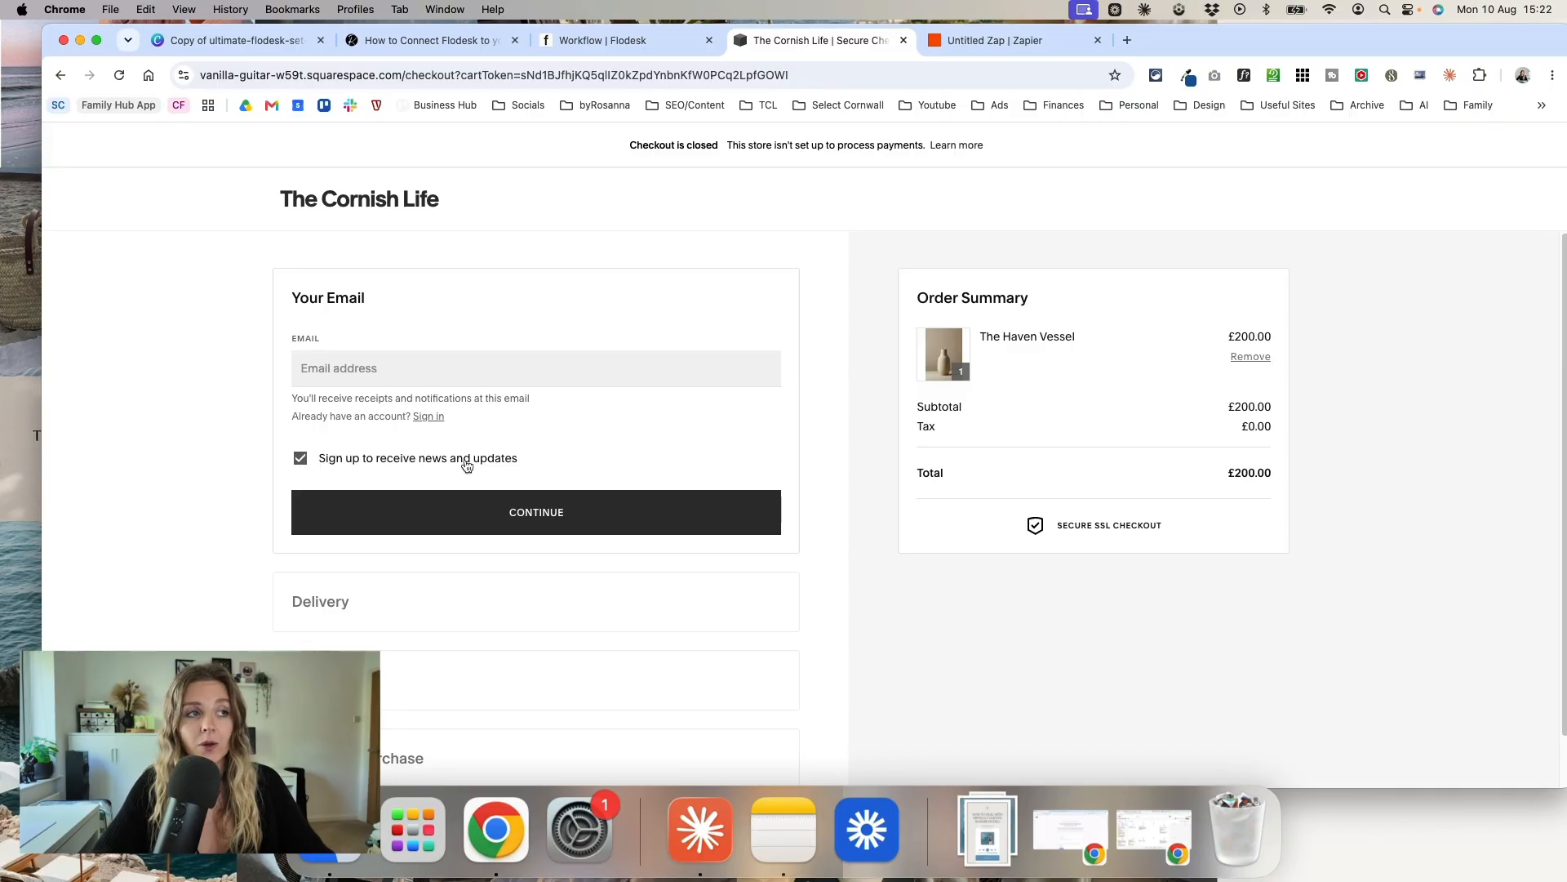
{"action": "left_click", "coordinate": [318, 462]}
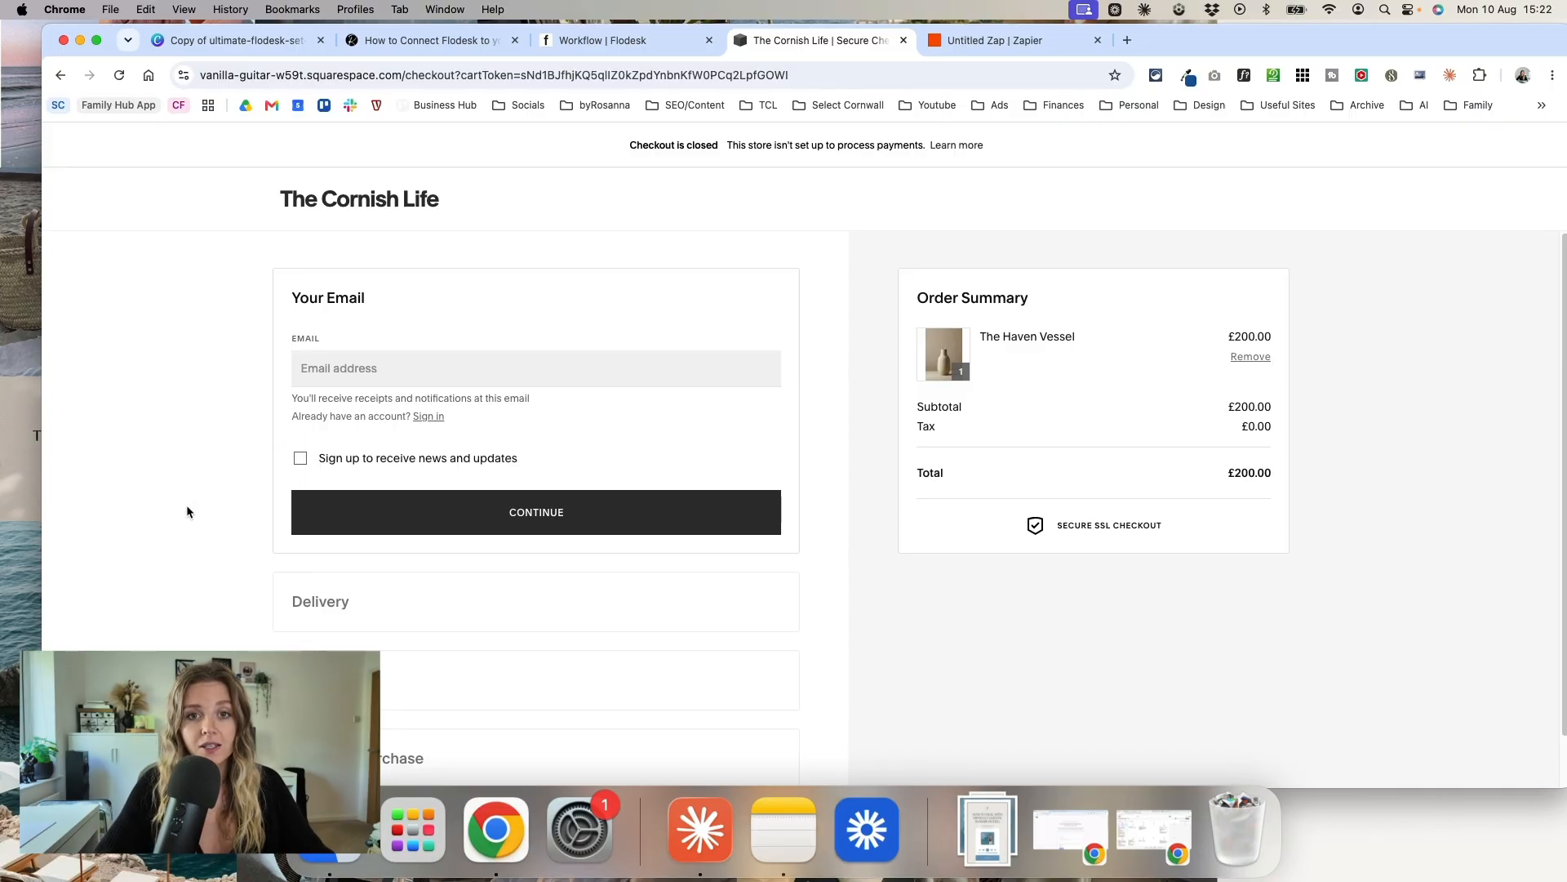
{"action": "left_click", "coordinate": [299, 475]}
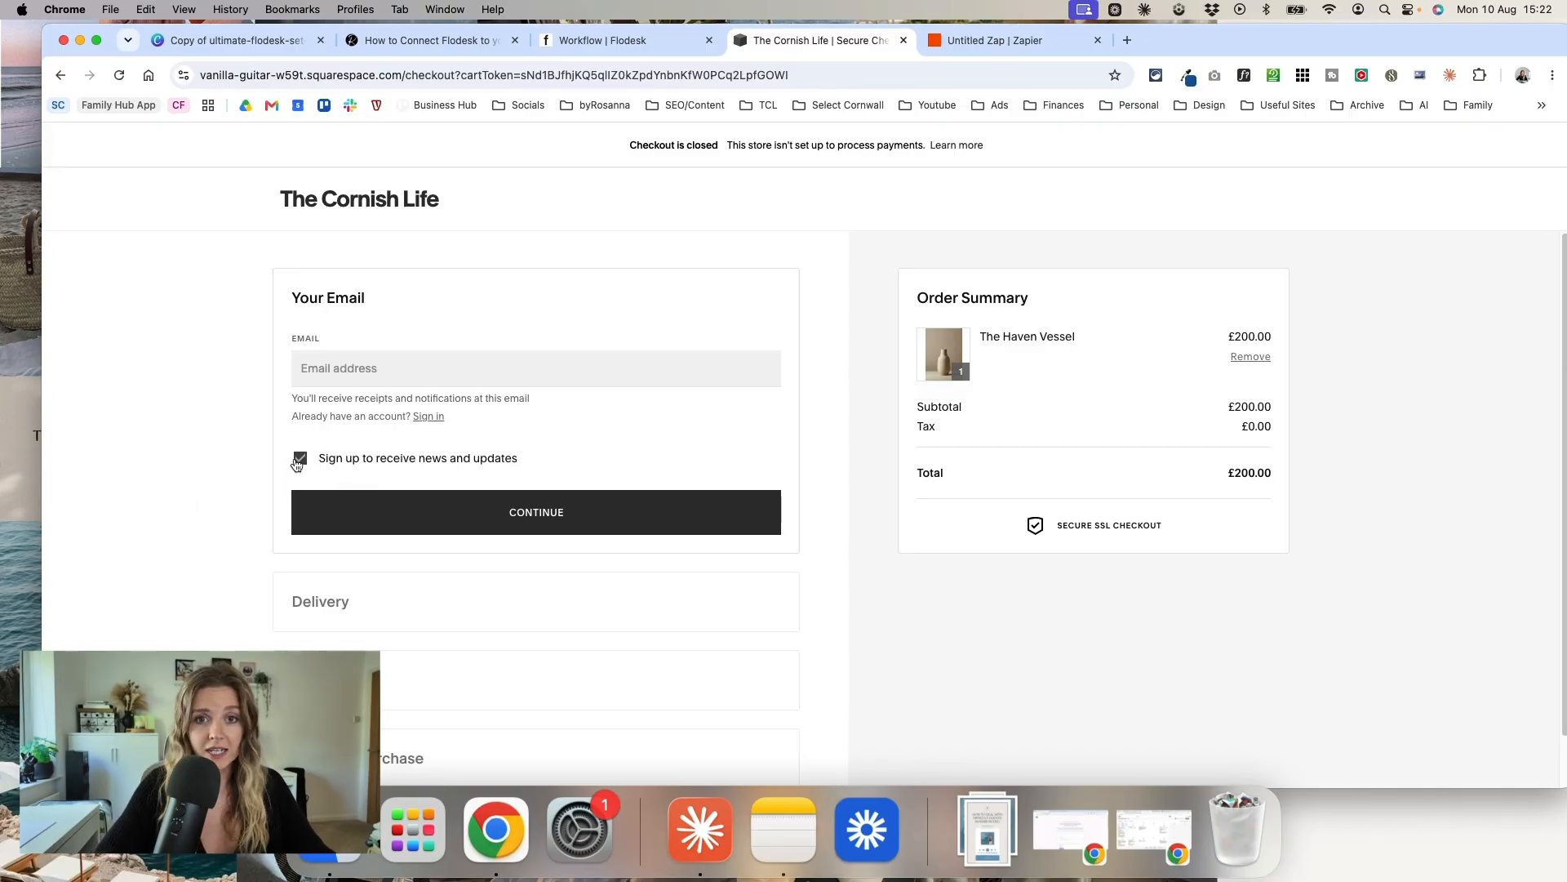
Step: Review the Ridge Vase segment action in the Flodesk workflow, and leave the Squarespace checkout's news and updates sign-up option unticked
{"action": "left_click", "coordinate": [603, 40]}
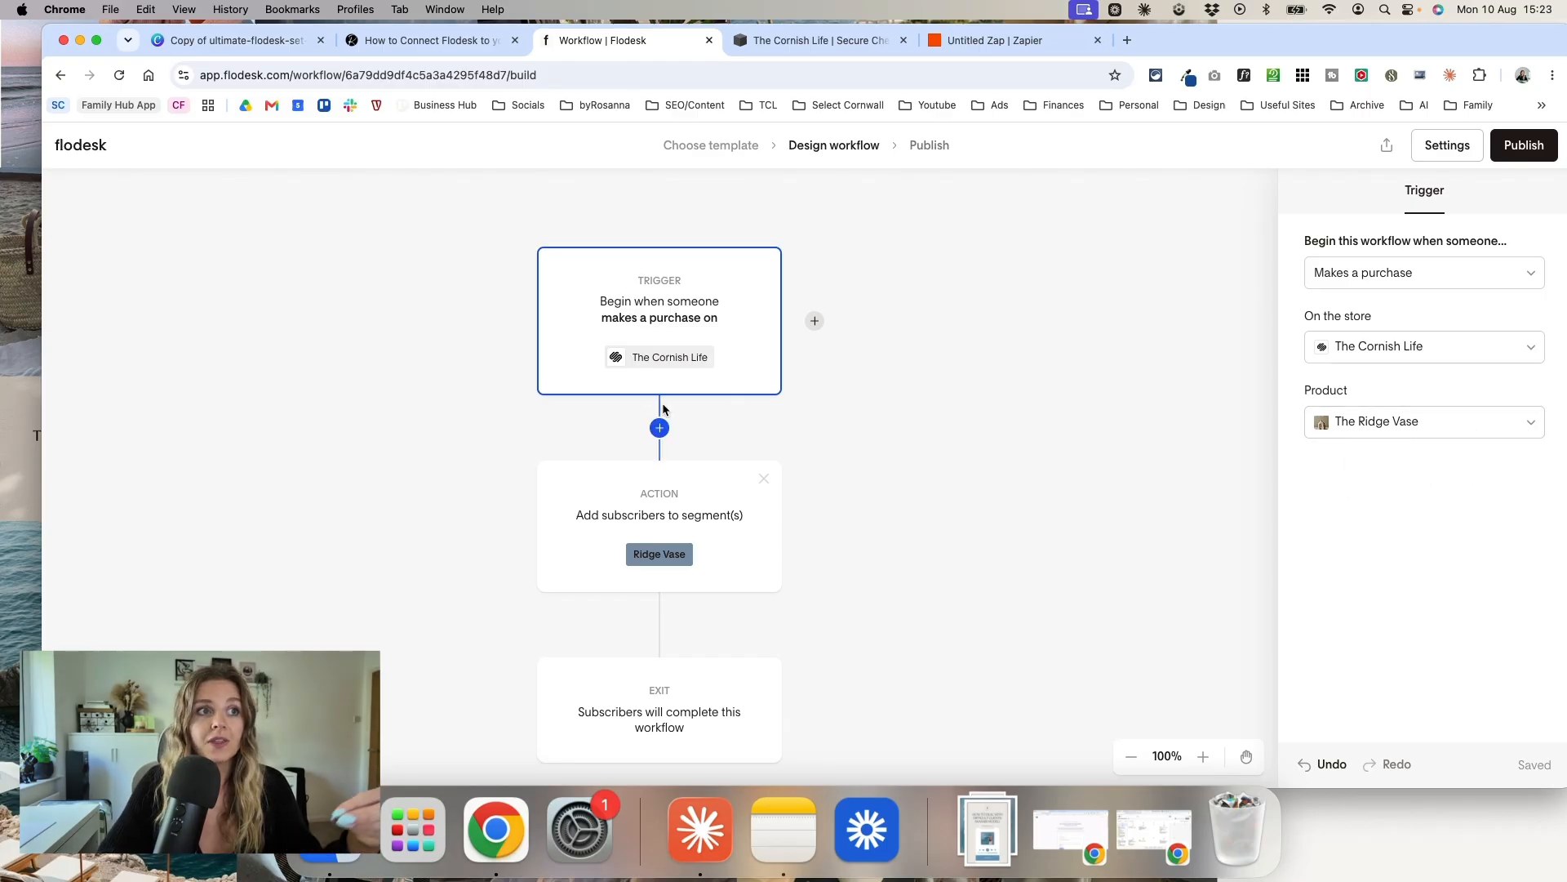
{"action": "left_click", "coordinate": [683, 550]}
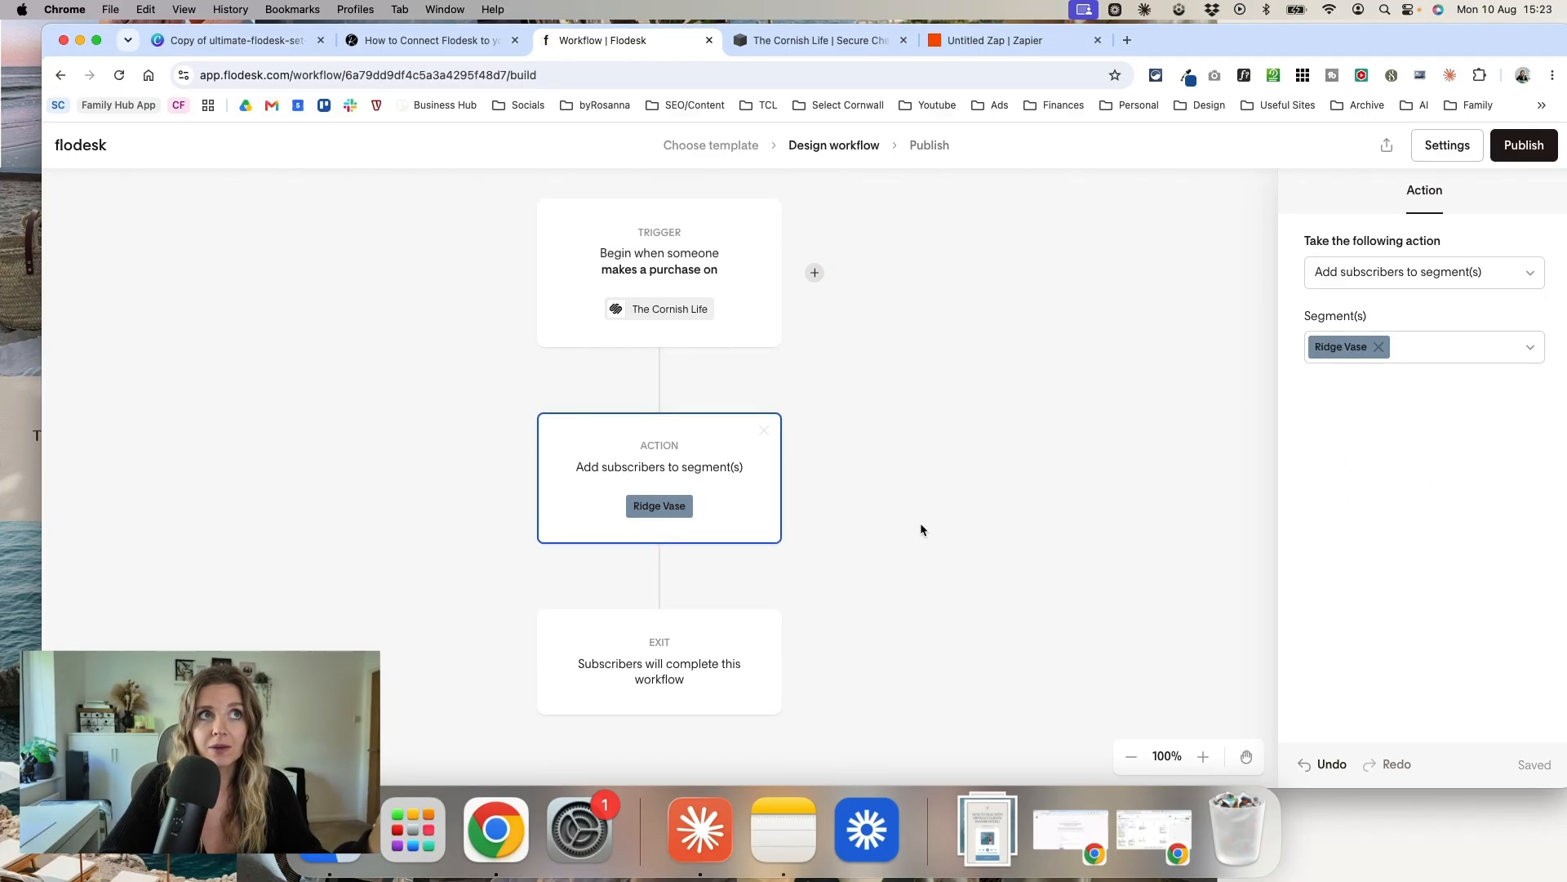
{"action": "left_click", "coordinate": [816, 40]}
{"action": "left_click", "coordinate": [439, 321]}
{"action": "left_click", "coordinate": [305, 462]}
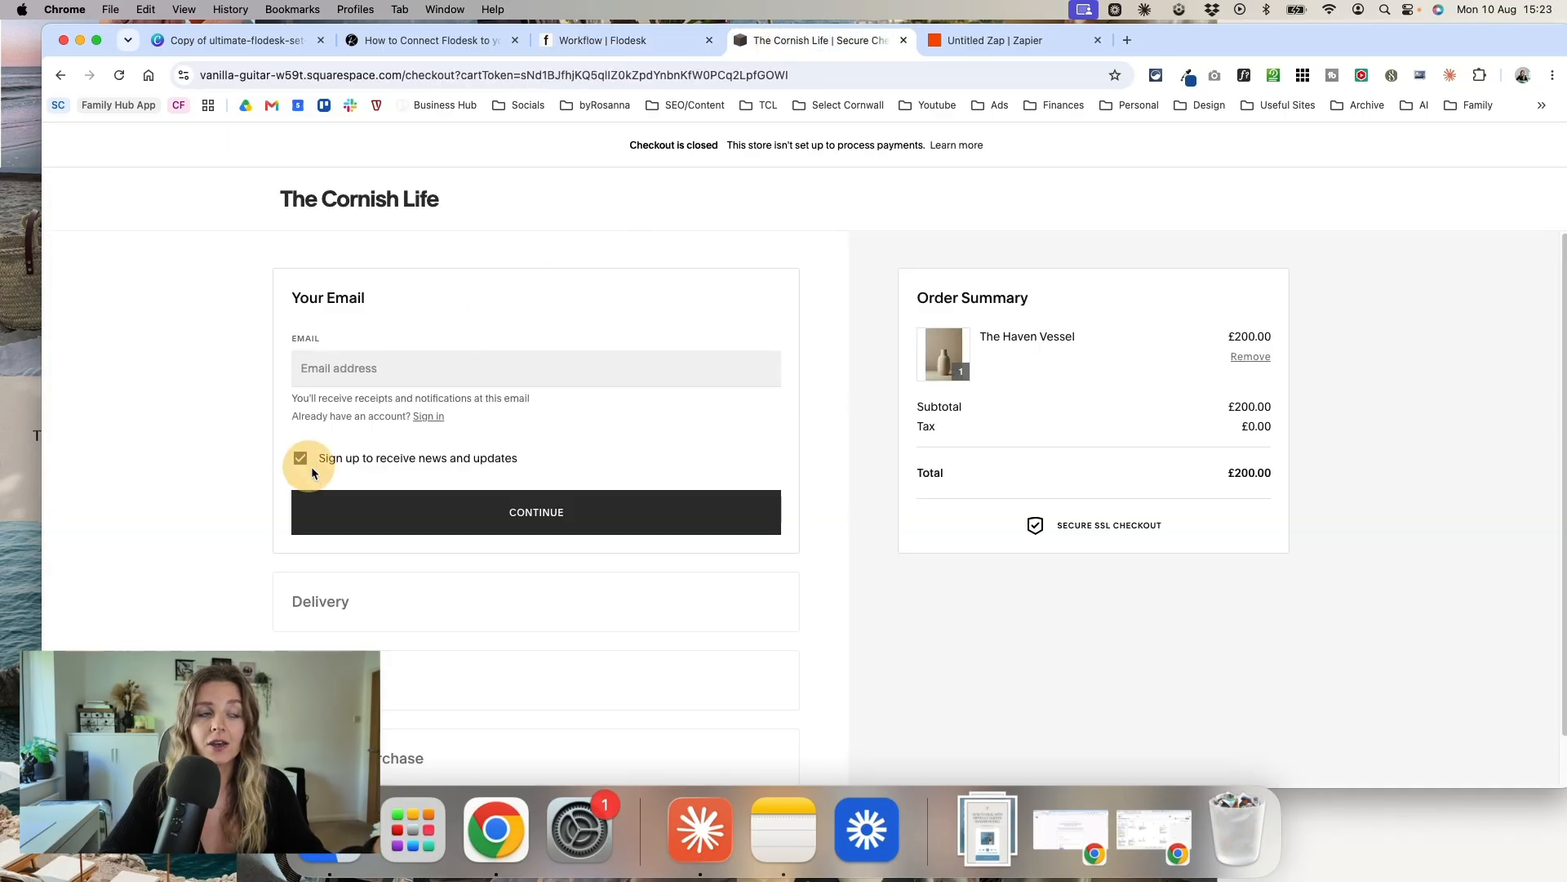
{"action": "left_click", "coordinate": [304, 462]}
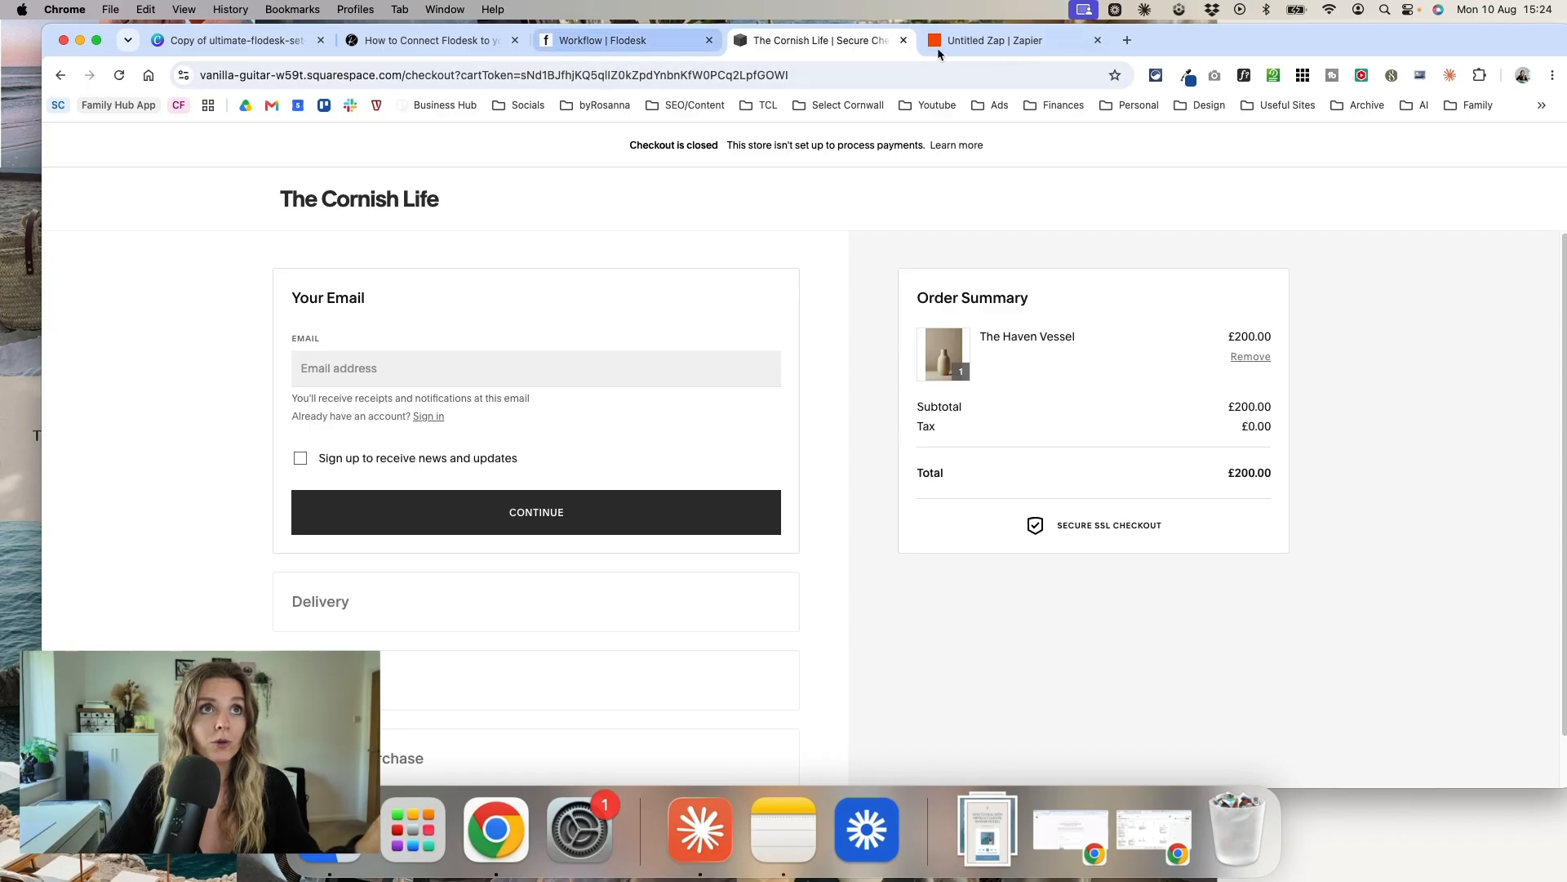
Step: Switch to Zapier and set the Zap's trigger to Squarespace Commerce with the New Order event
{"action": "left_click", "coordinate": [1002, 42]}
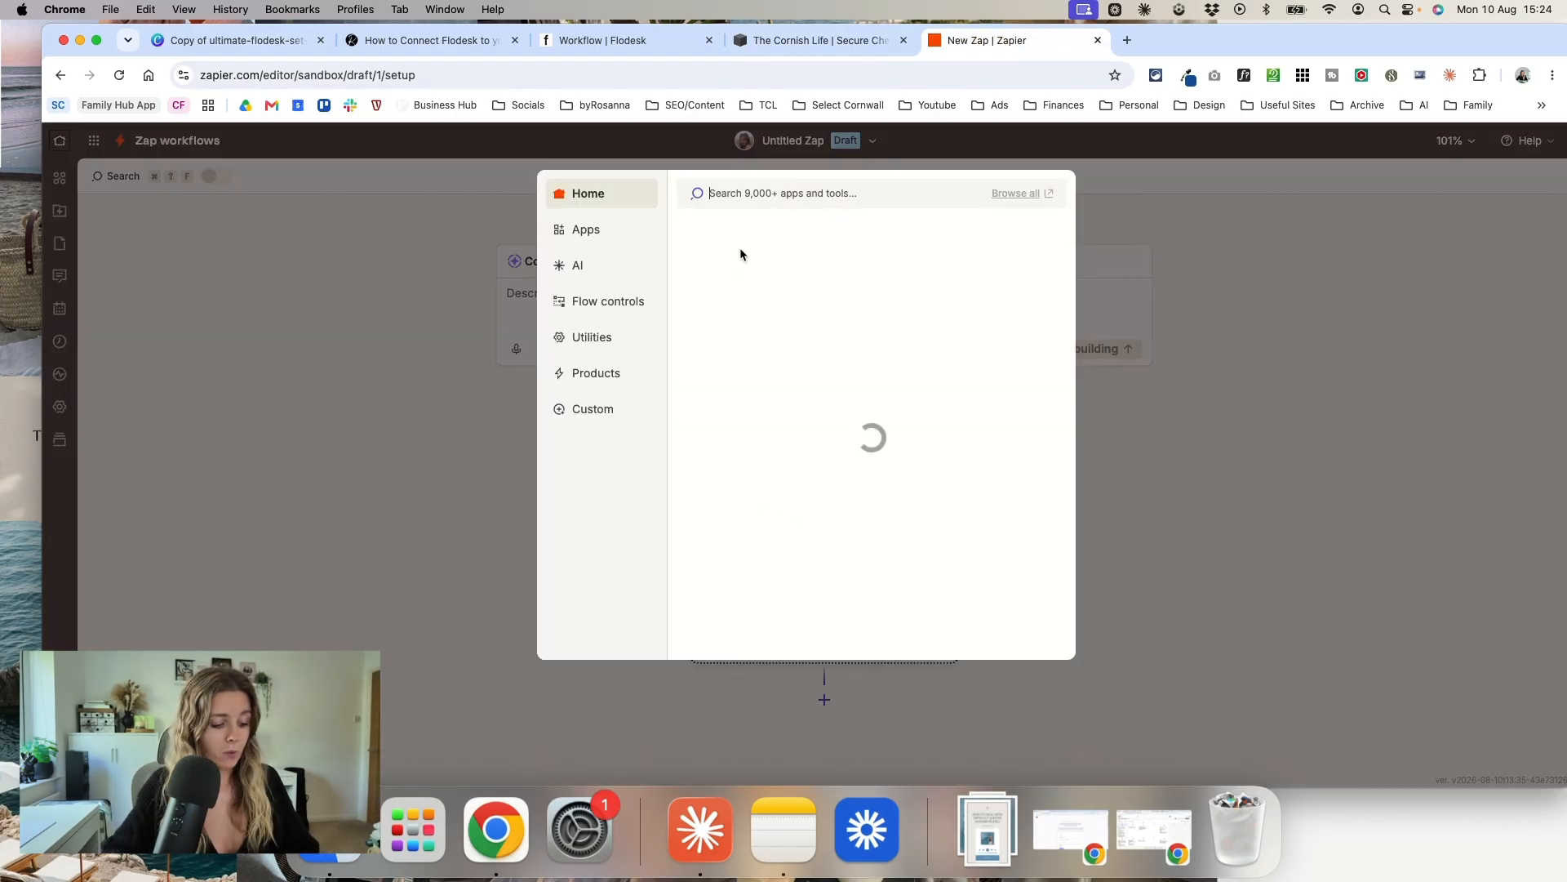
{"action": "type", "text": "square"}
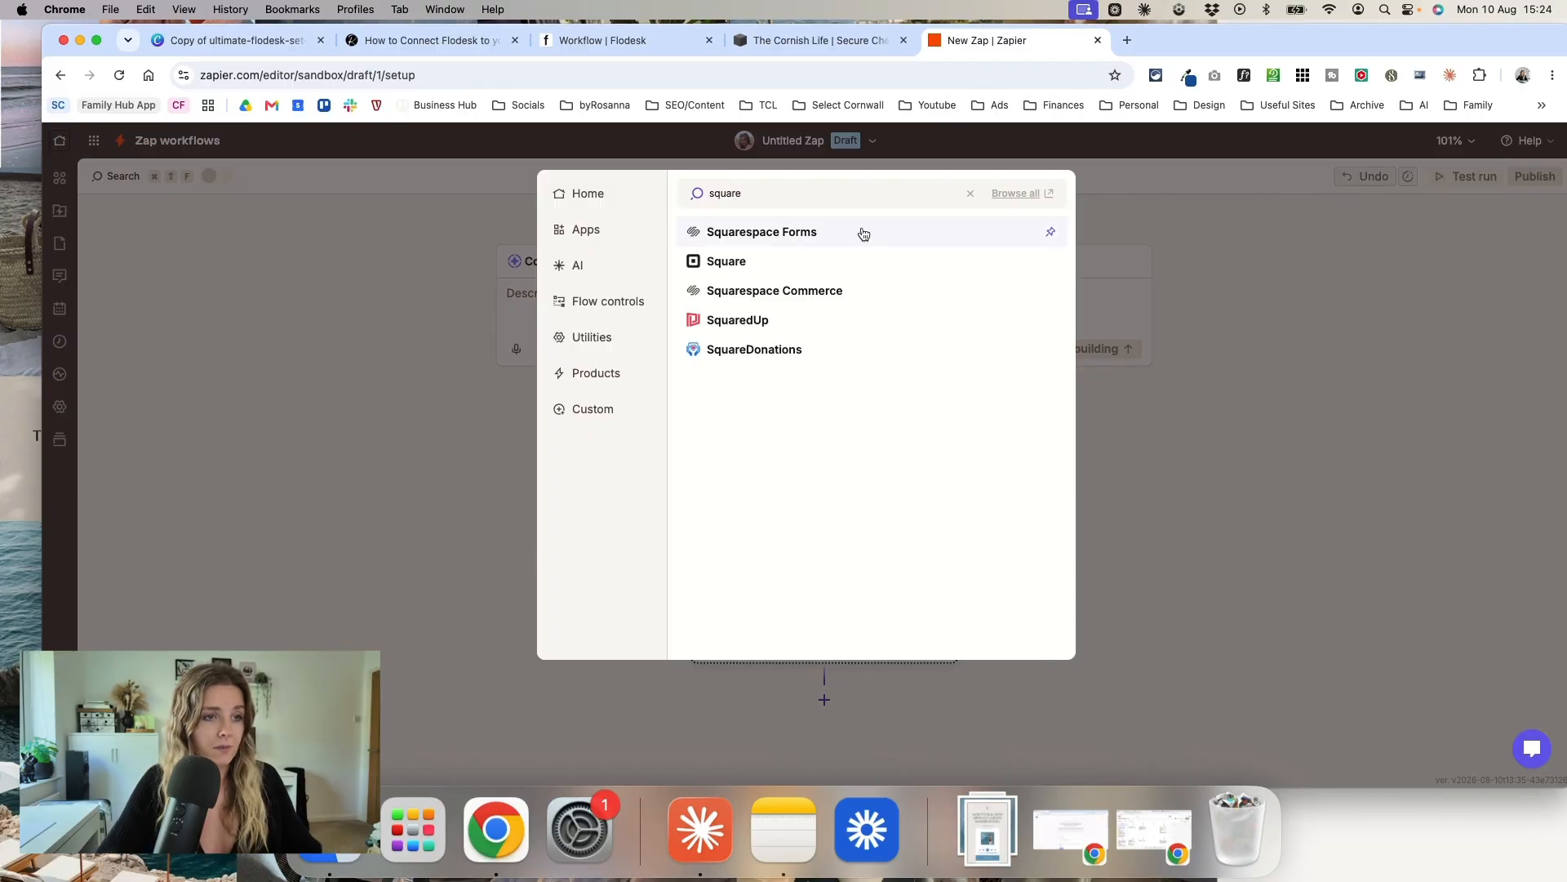
{"action": "type", "text": "s"}
{"action": "left_click", "coordinate": [791, 263]}
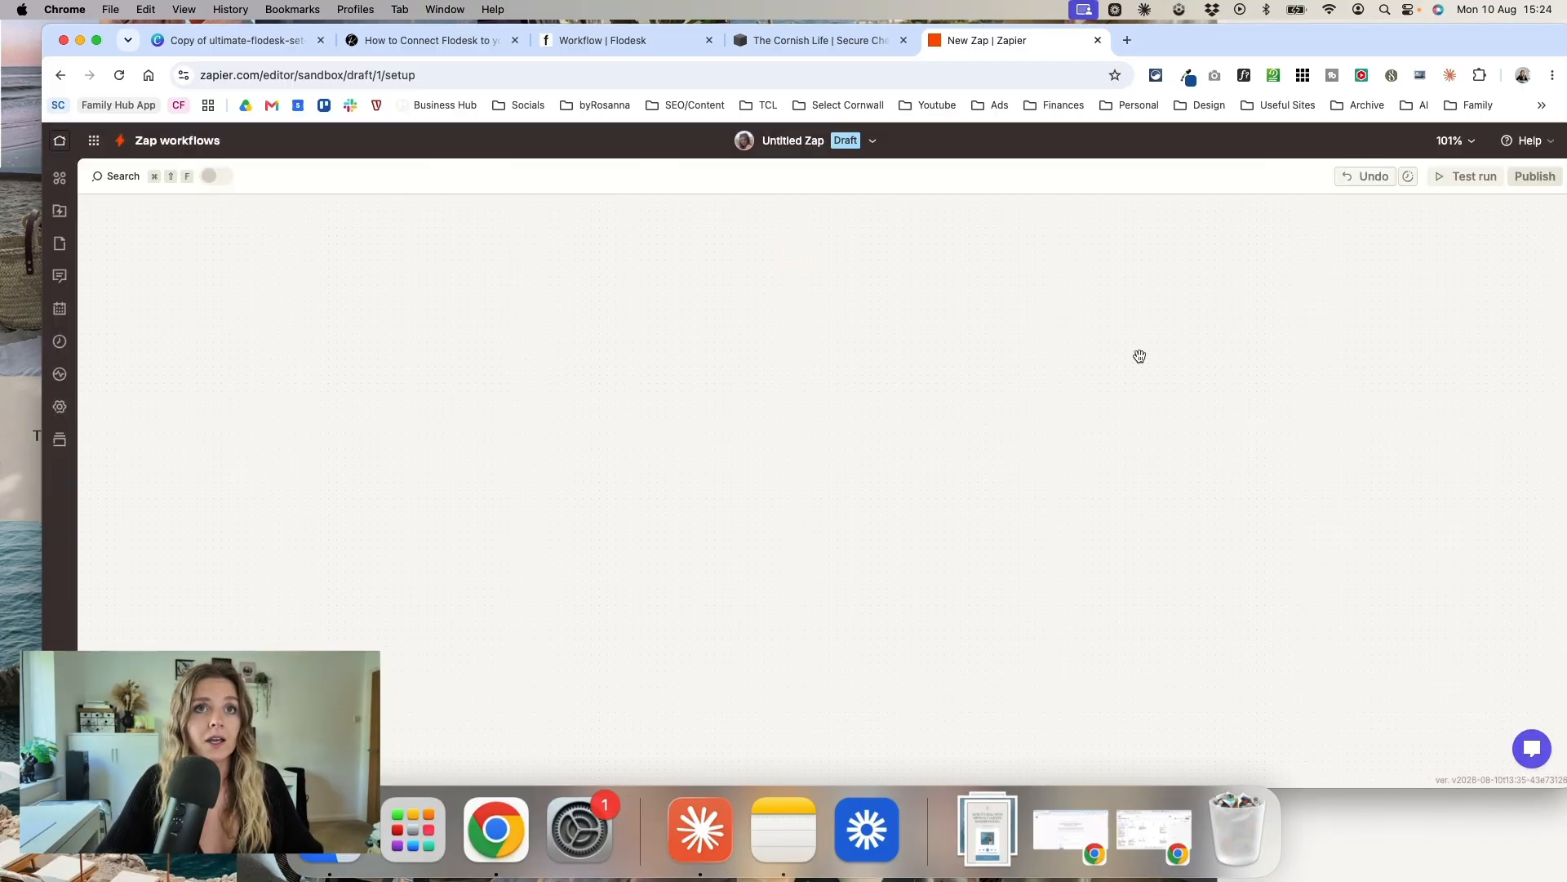
{"action": "left_click", "coordinate": [1147, 464]}
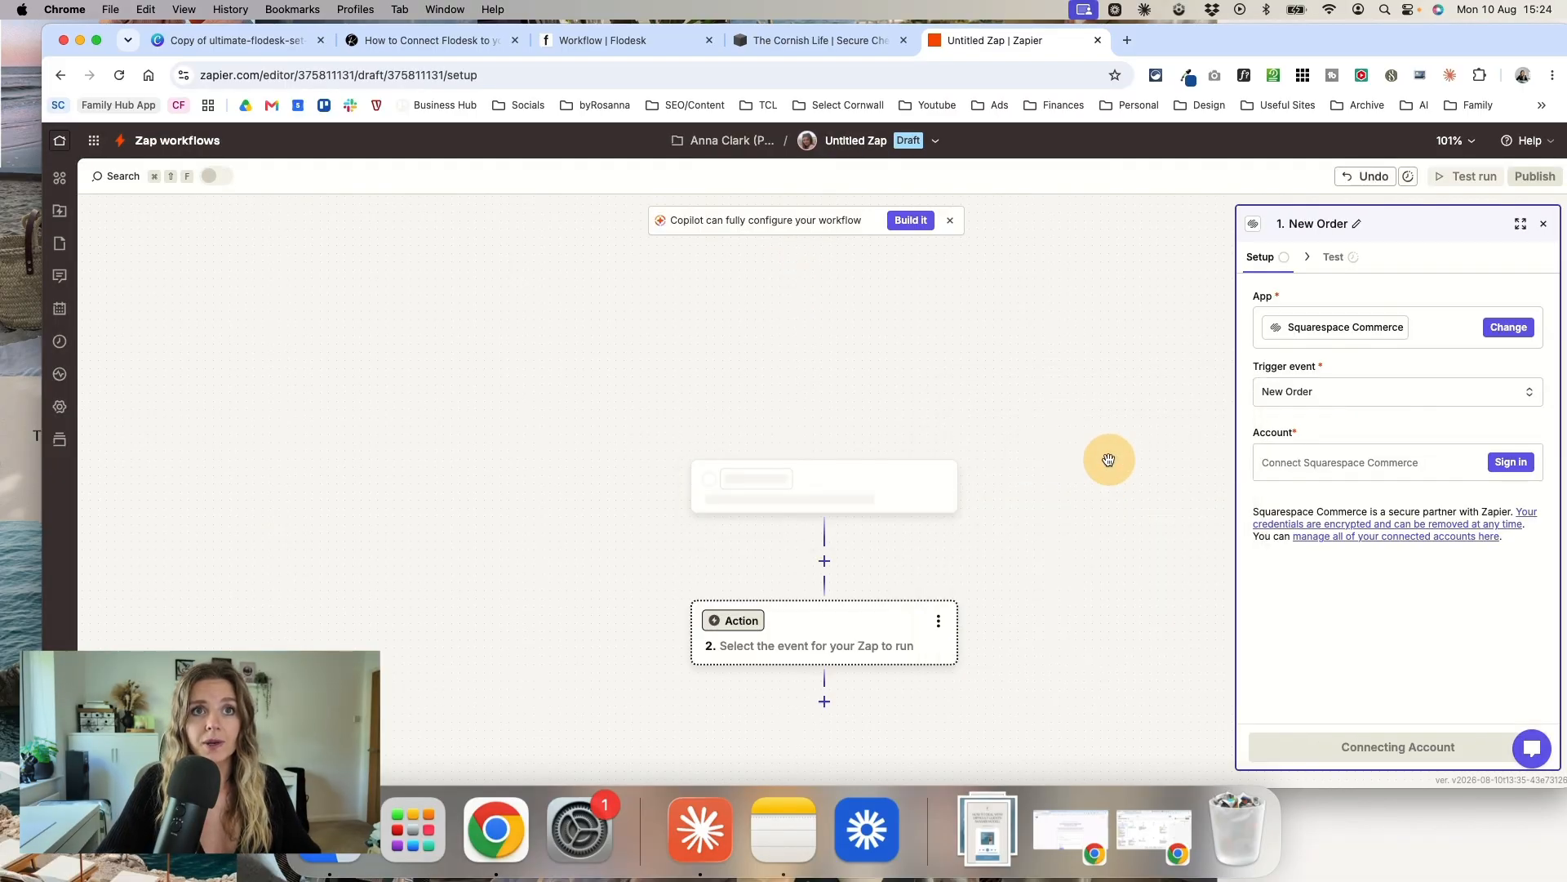
Step: Set the Zap's action to Flodesk with the Create/Update Subscriber event, using the connected account with 29 Zaps, and look through its segment choices
{"action": "left_click", "coordinate": [1358, 474]}
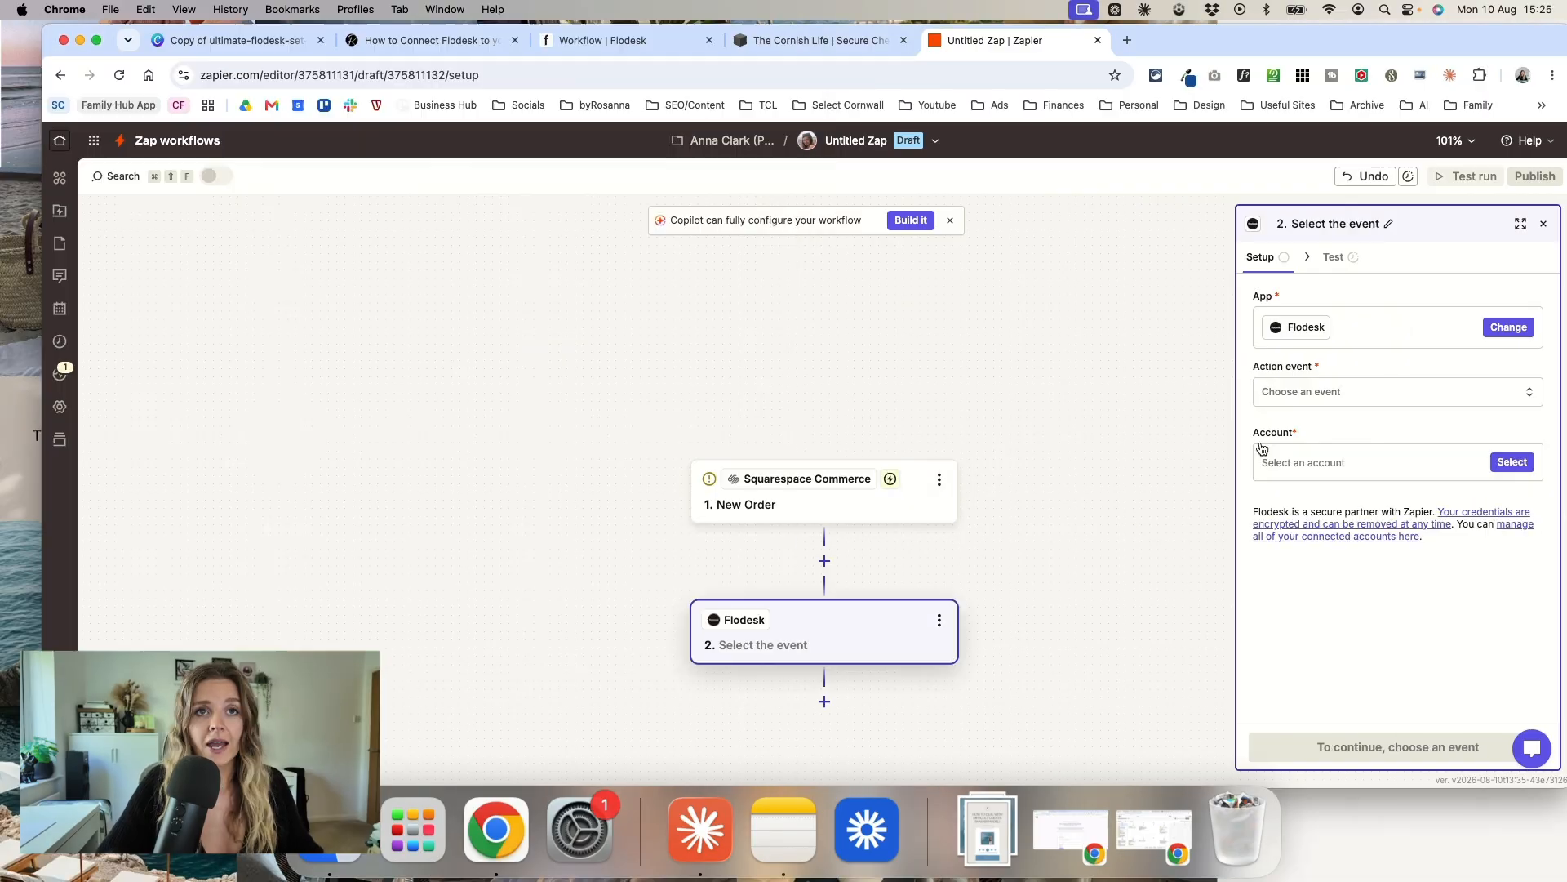
{"action": "left_click", "coordinate": [1301, 391]}
{"action": "left_click", "coordinate": [1066, 635]}
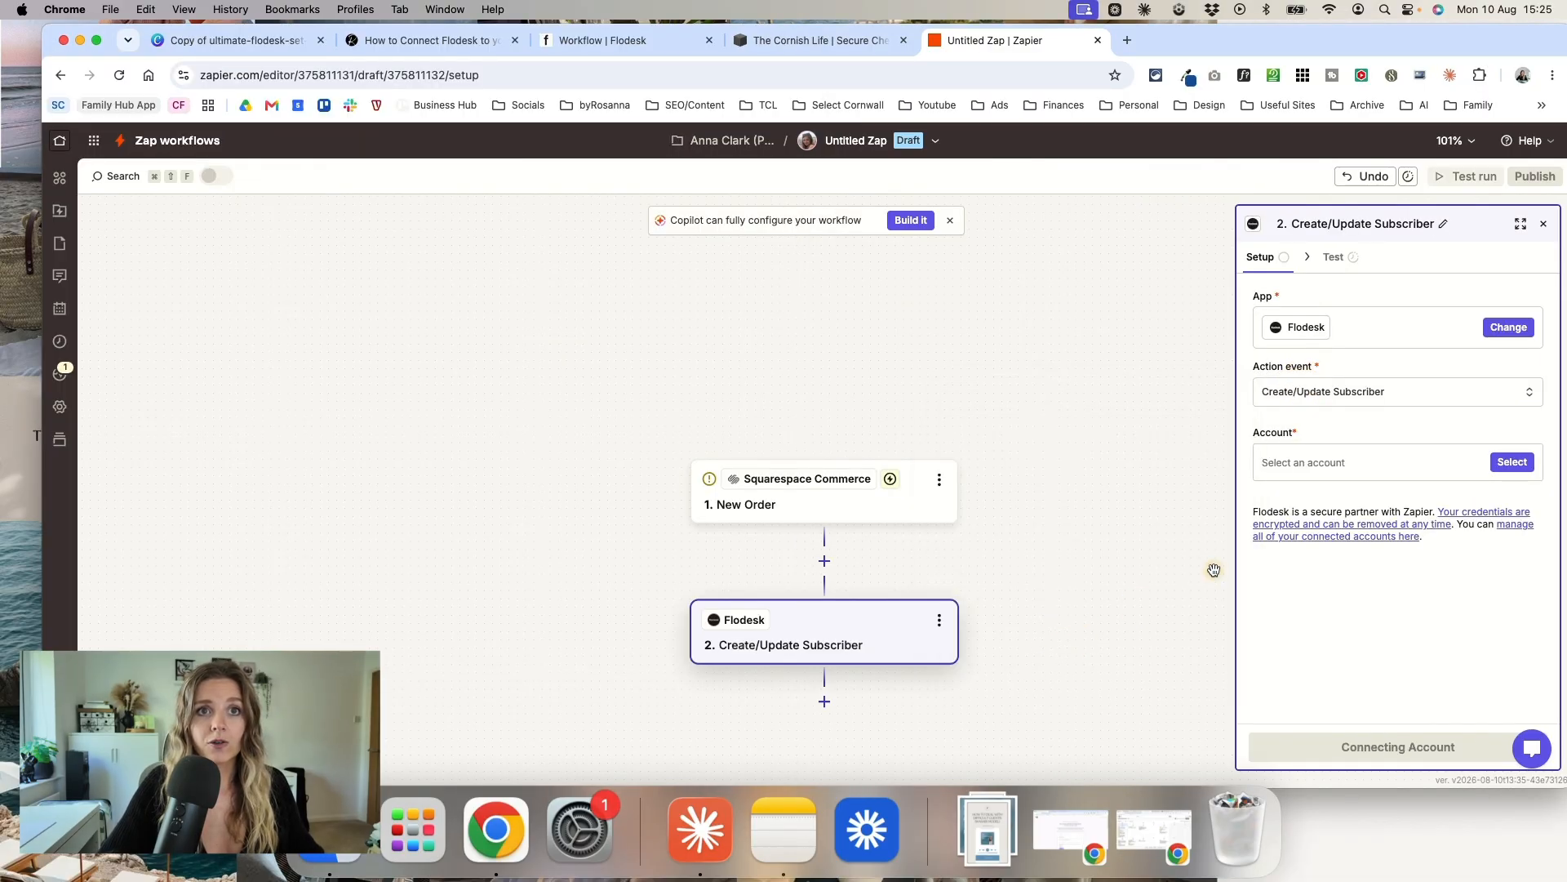
{"action": "left_click", "coordinate": [1513, 462]}
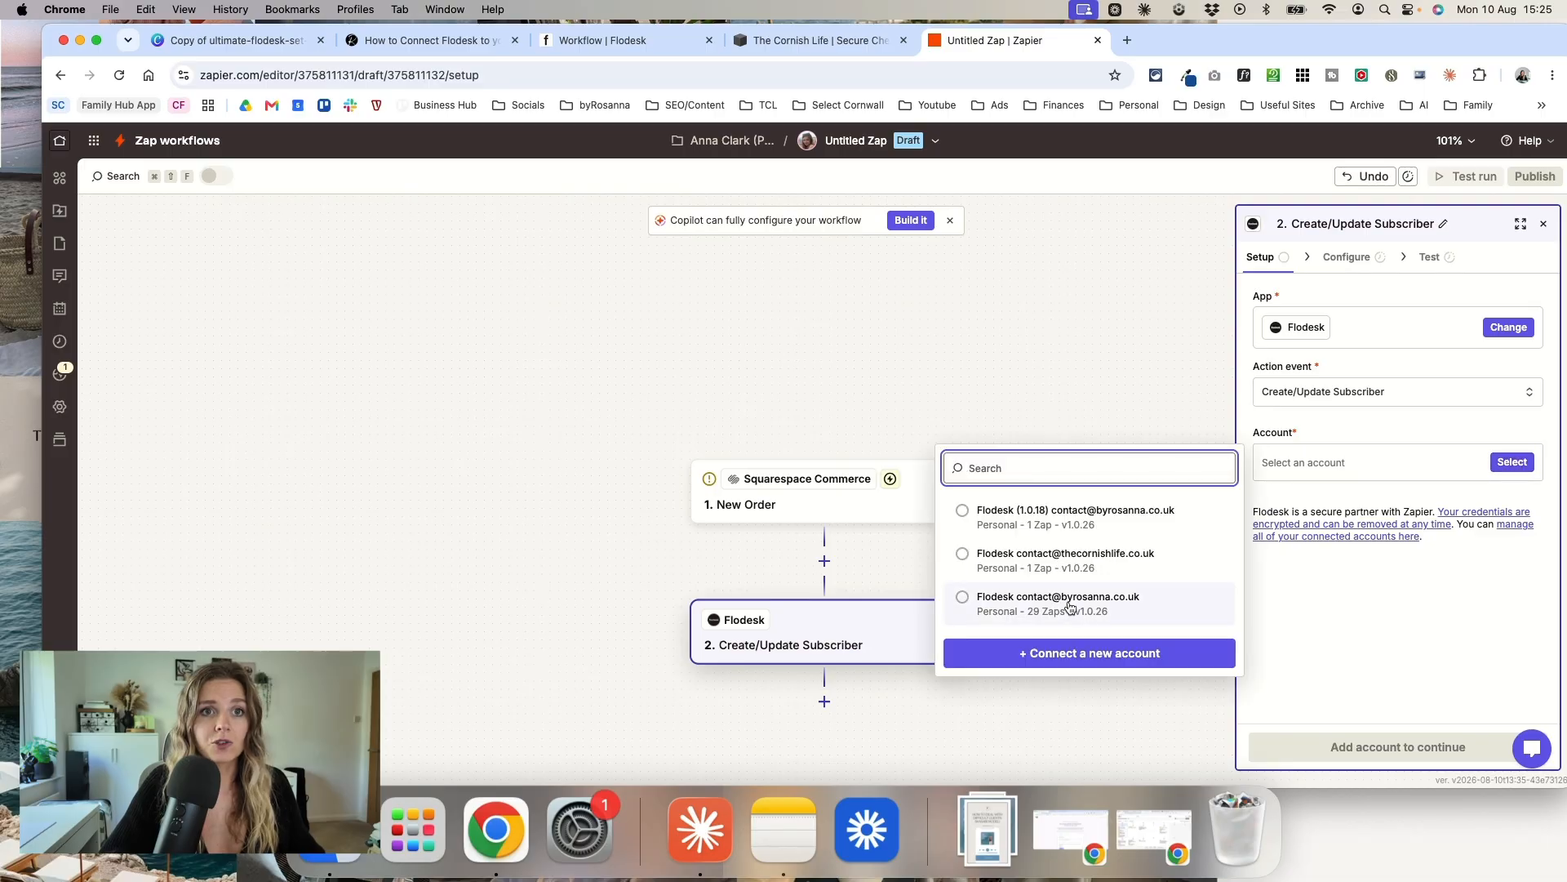
{"action": "left_click", "coordinate": [1069, 608]}
{"action": "left_click", "coordinate": [1316, 753]}
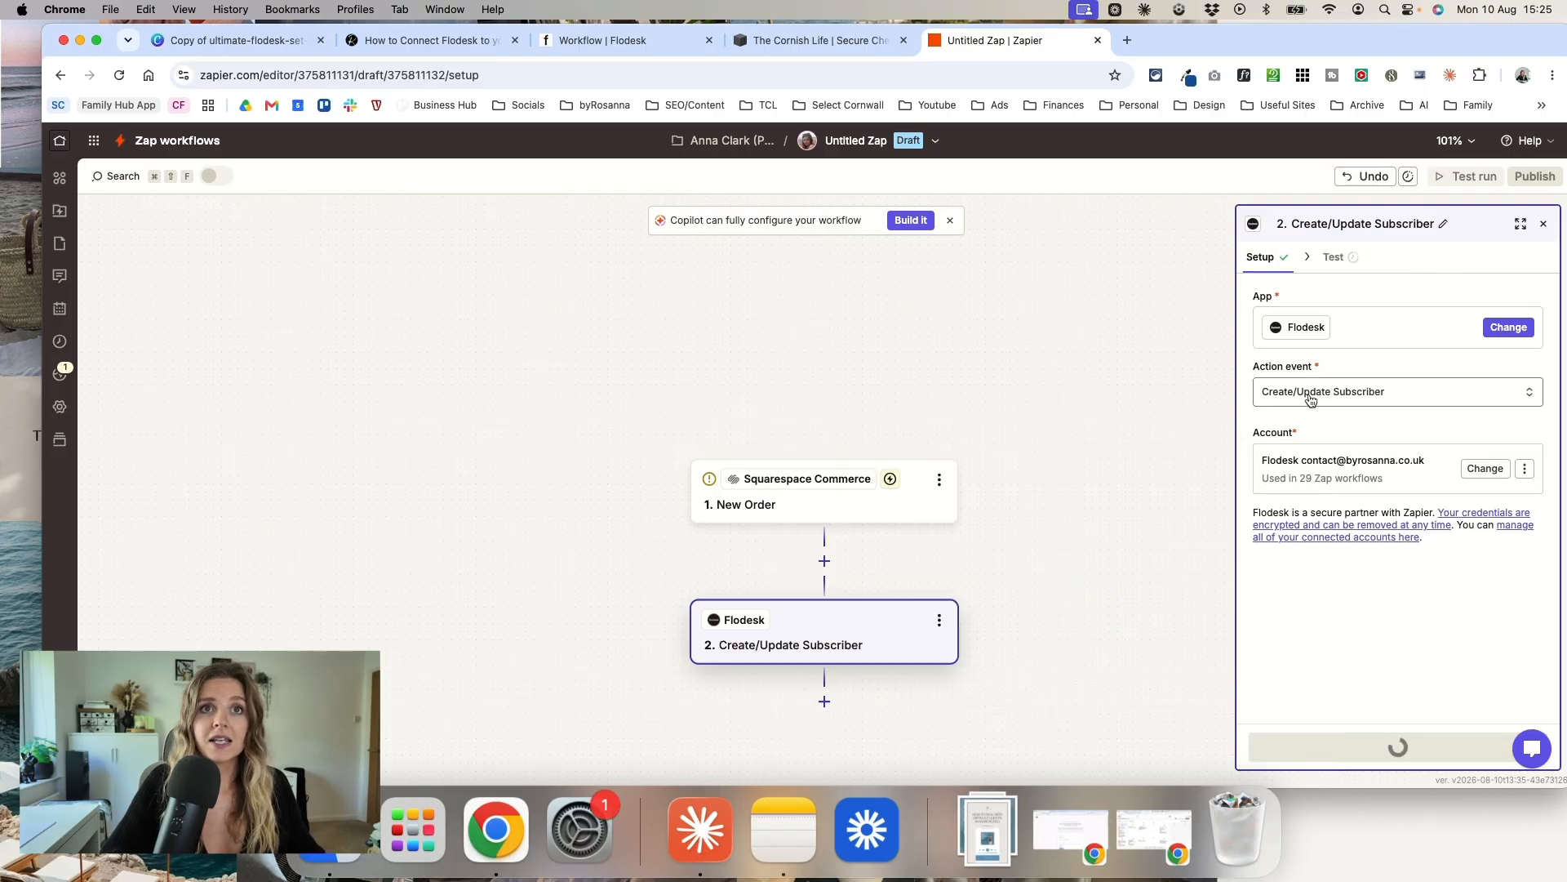
{"action": "left_click", "coordinate": [1369, 331]}
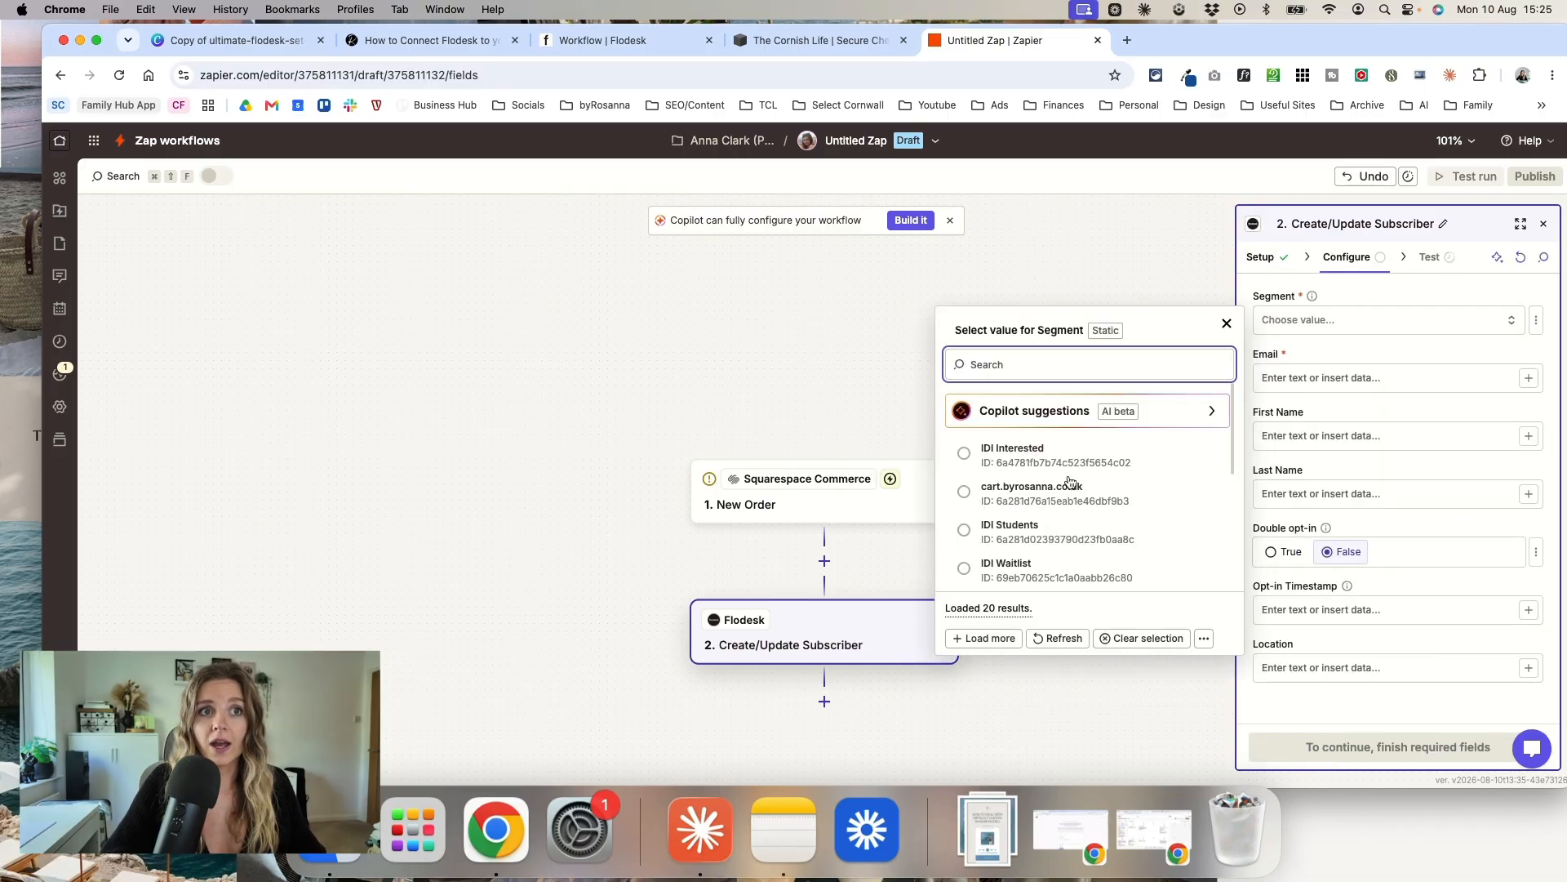
{"action": "left_click", "coordinate": [1226, 322]}
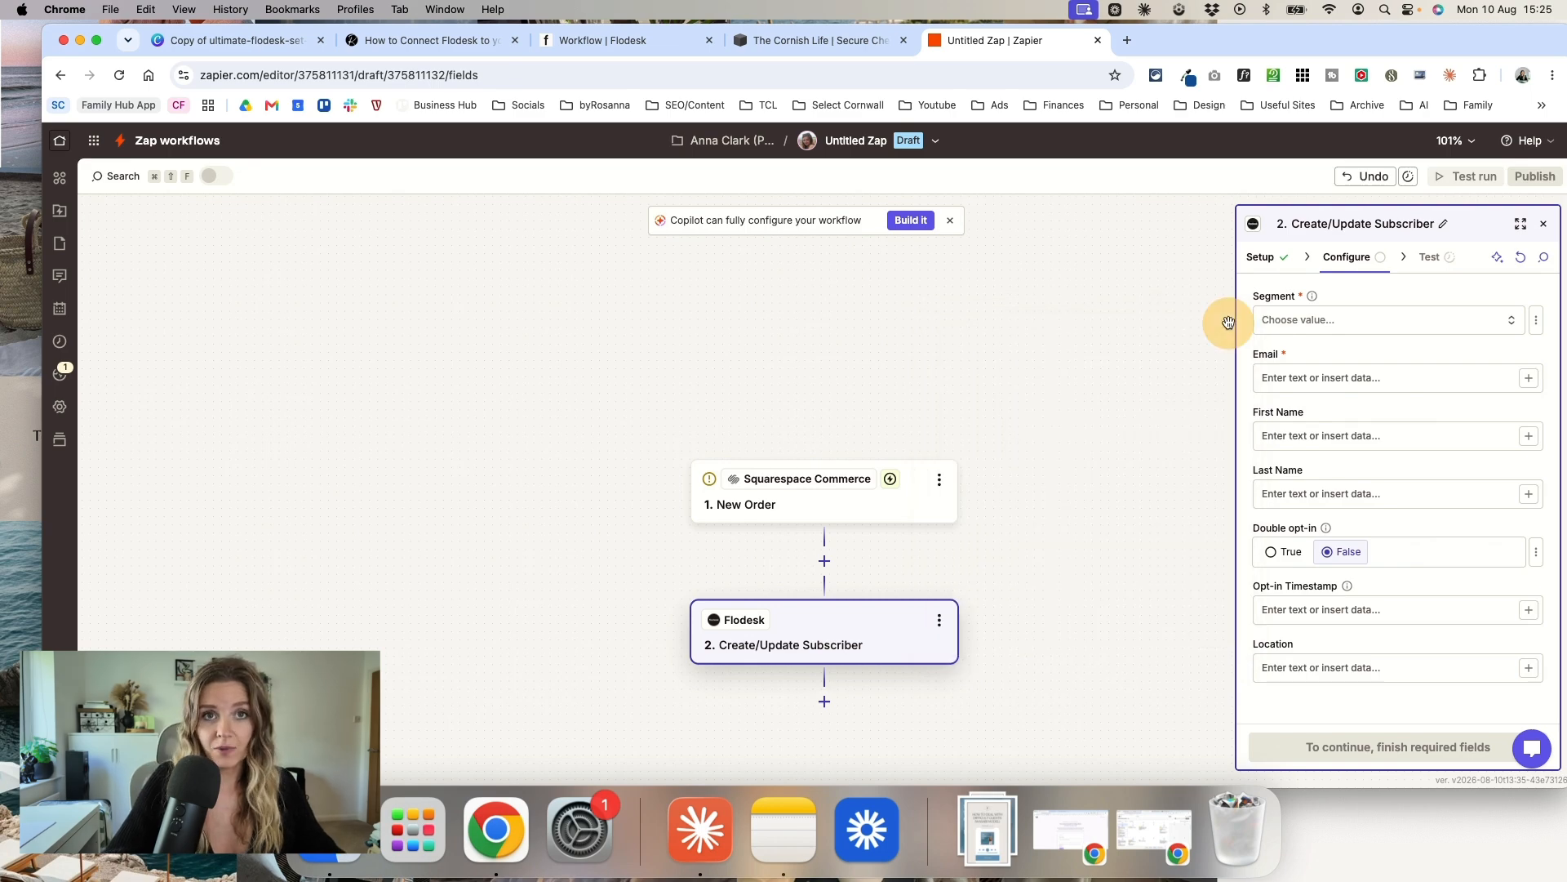
Step: Insert a Filter by Zapier step between the New Order trigger and the Flodesk action, and reopen the Create/Update Subscriber action
{"action": "left_click", "coordinate": [711, 475]}
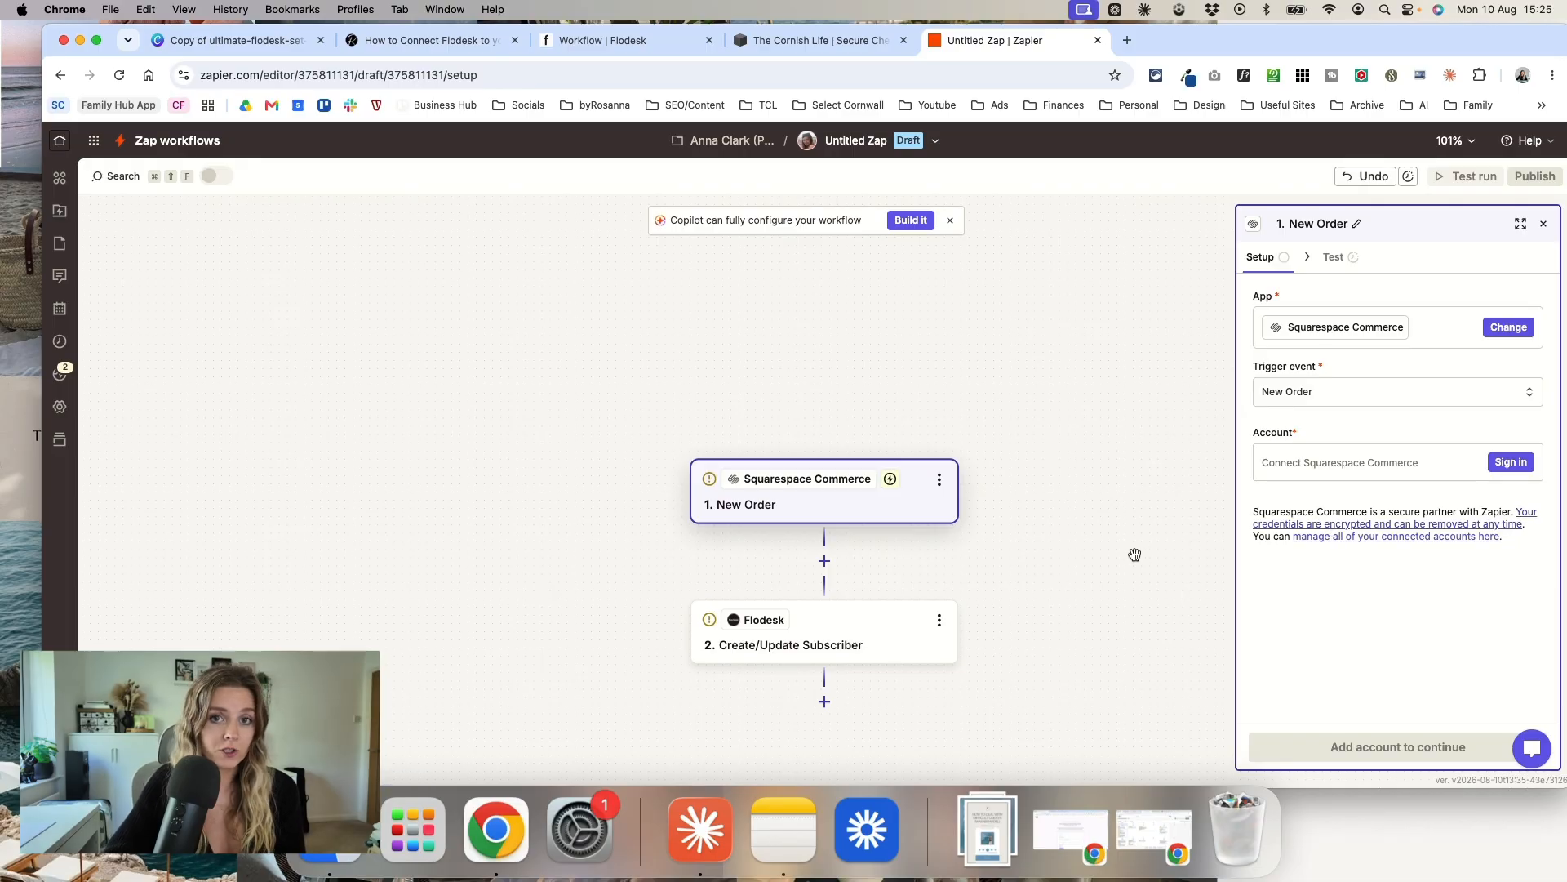
{"action": "left_click", "coordinate": [824, 563]}
{"action": "left_click", "coordinate": [921, 312]}
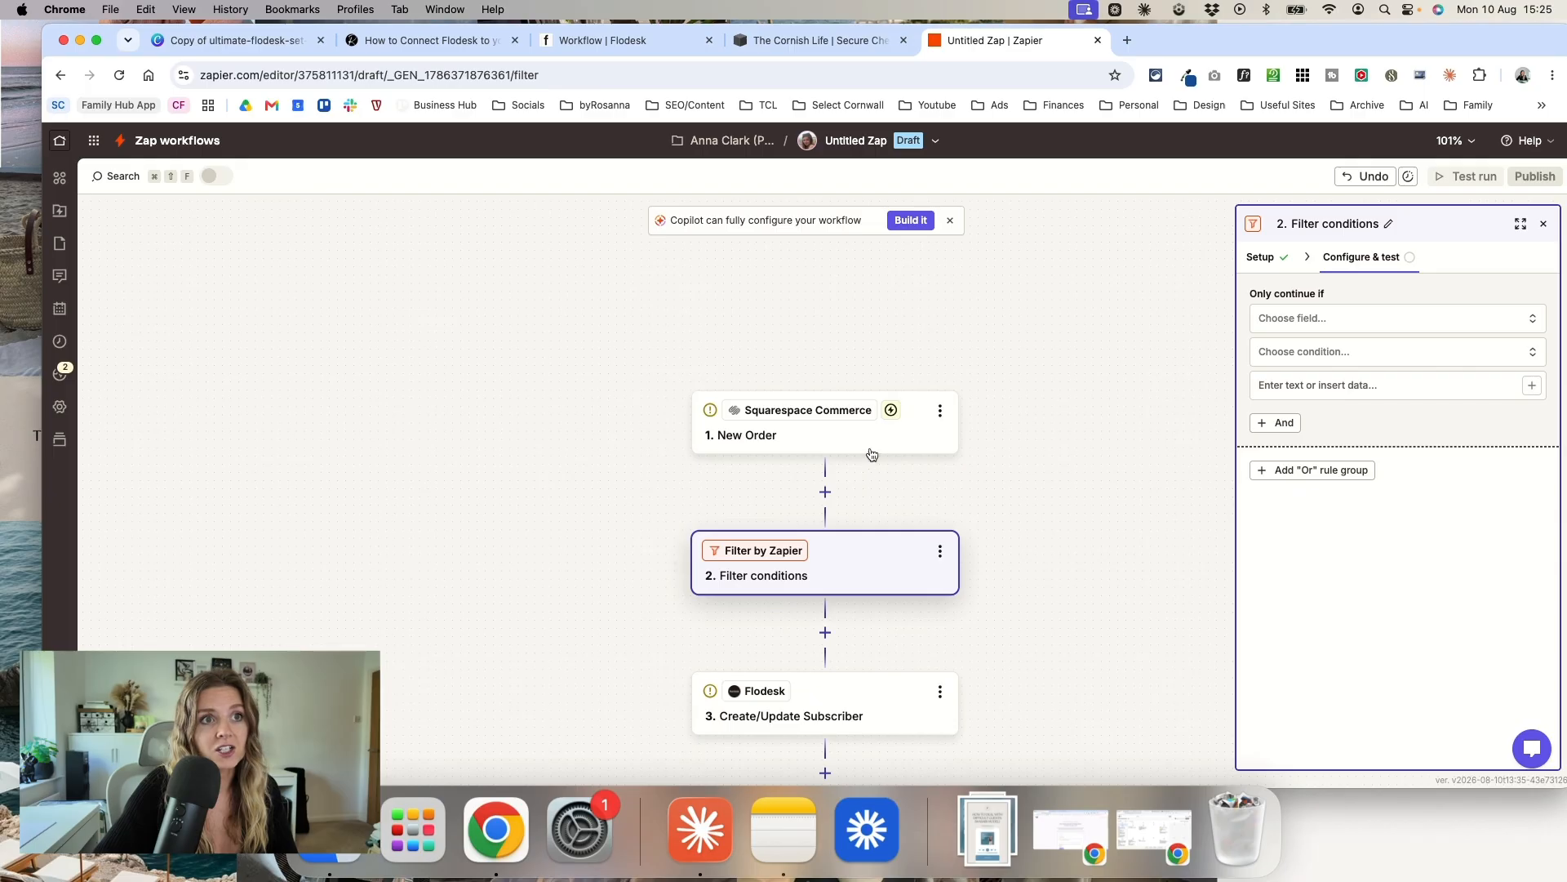
{"action": "scroll", "coordinate": [874, 620], "scroll_direction": "down", "scroll_amount": 1}
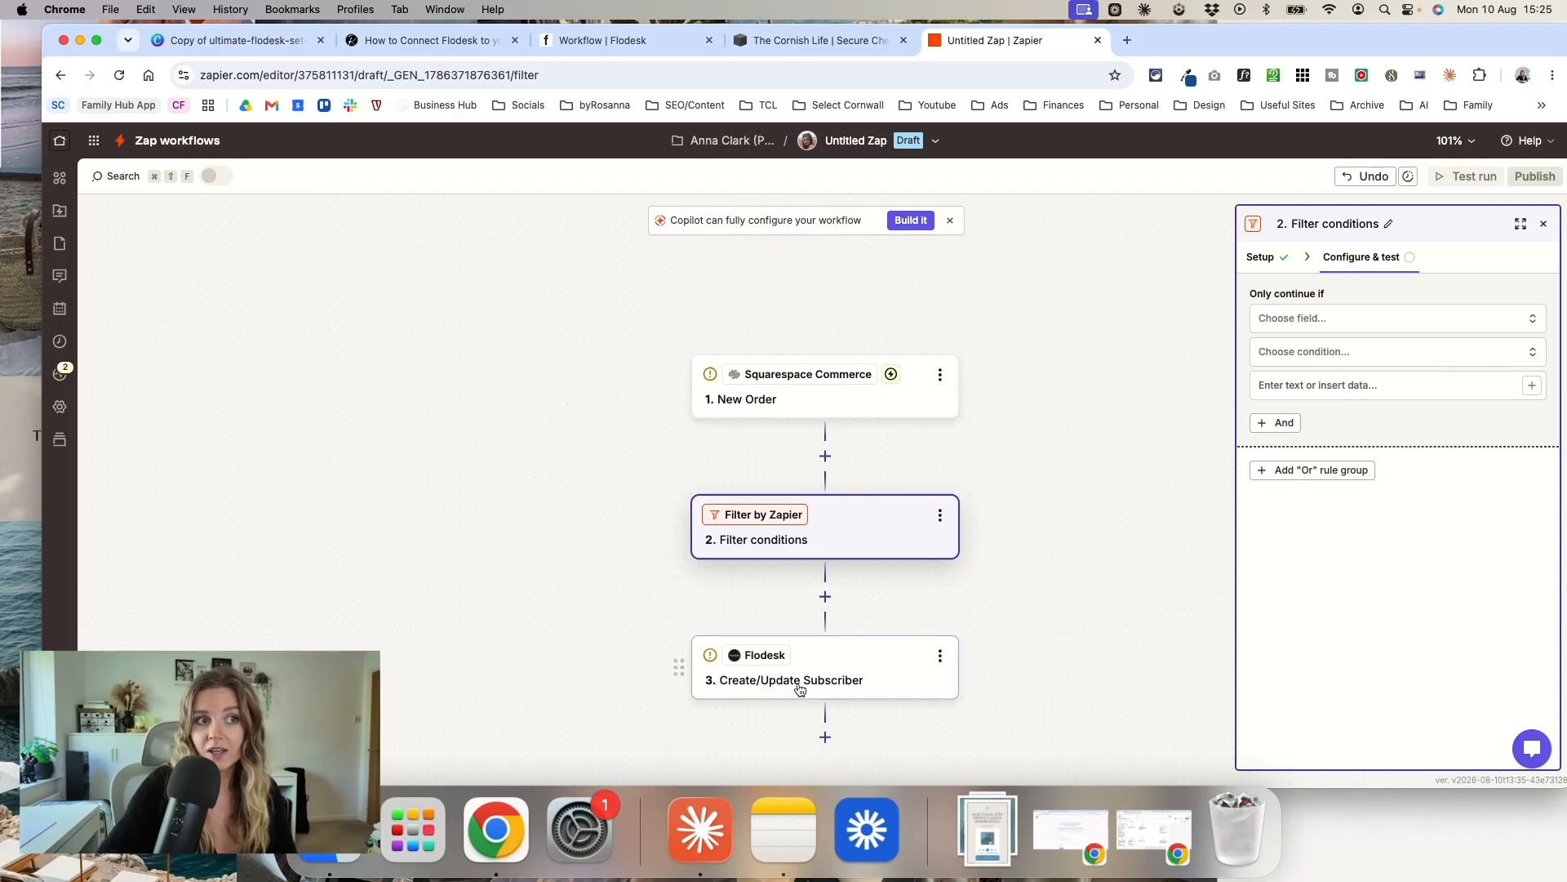
{"action": "left_click", "coordinate": [850, 684]}
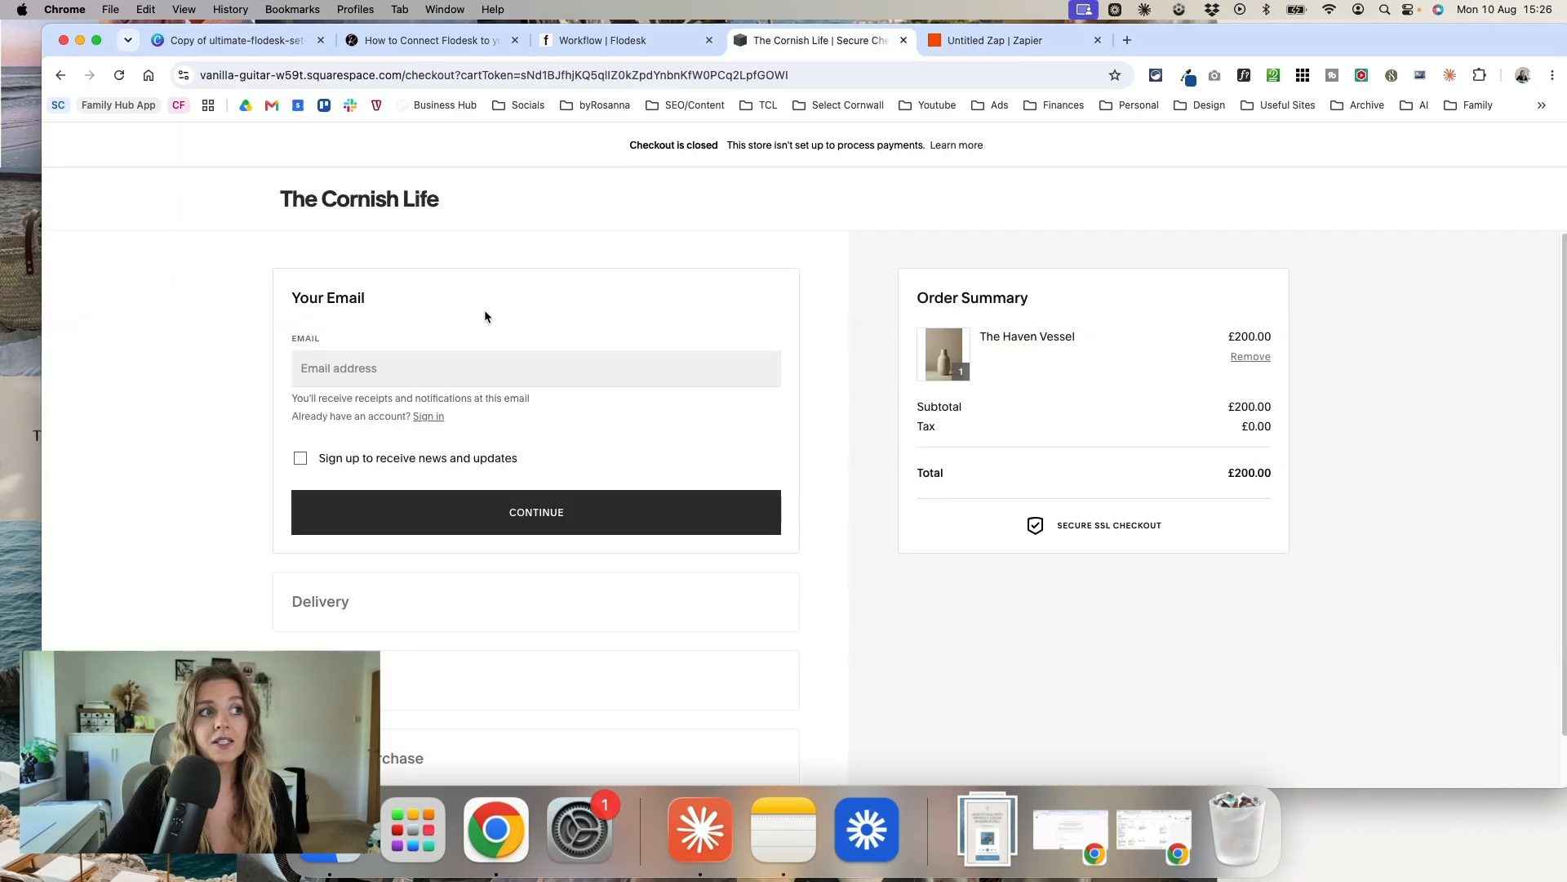
Step: Tick and untick the news and updates sign-up option on the Squarespace checkout page
{"action": "left_click", "coordinate": [302, 460]}
{"action": "left_click", "coordinate": [302, 460]}
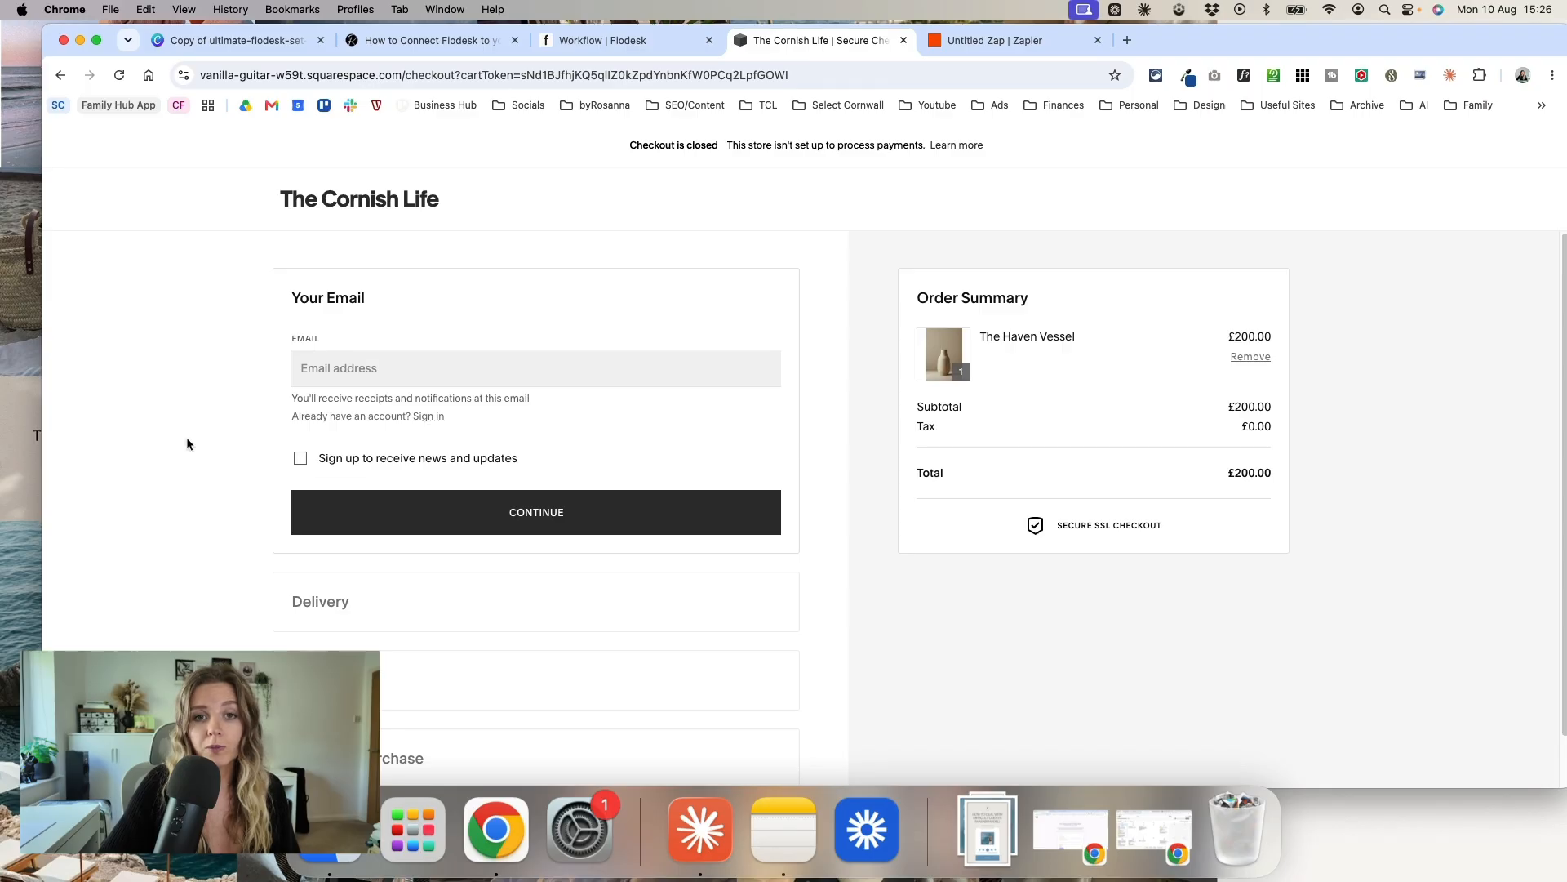
Step: Leave the Flodesk workflow editor, and set Double opt-in to True in the Zap's Create/Update Subscriber action
{"action": "left_click", "coordinate": [654, 42]}
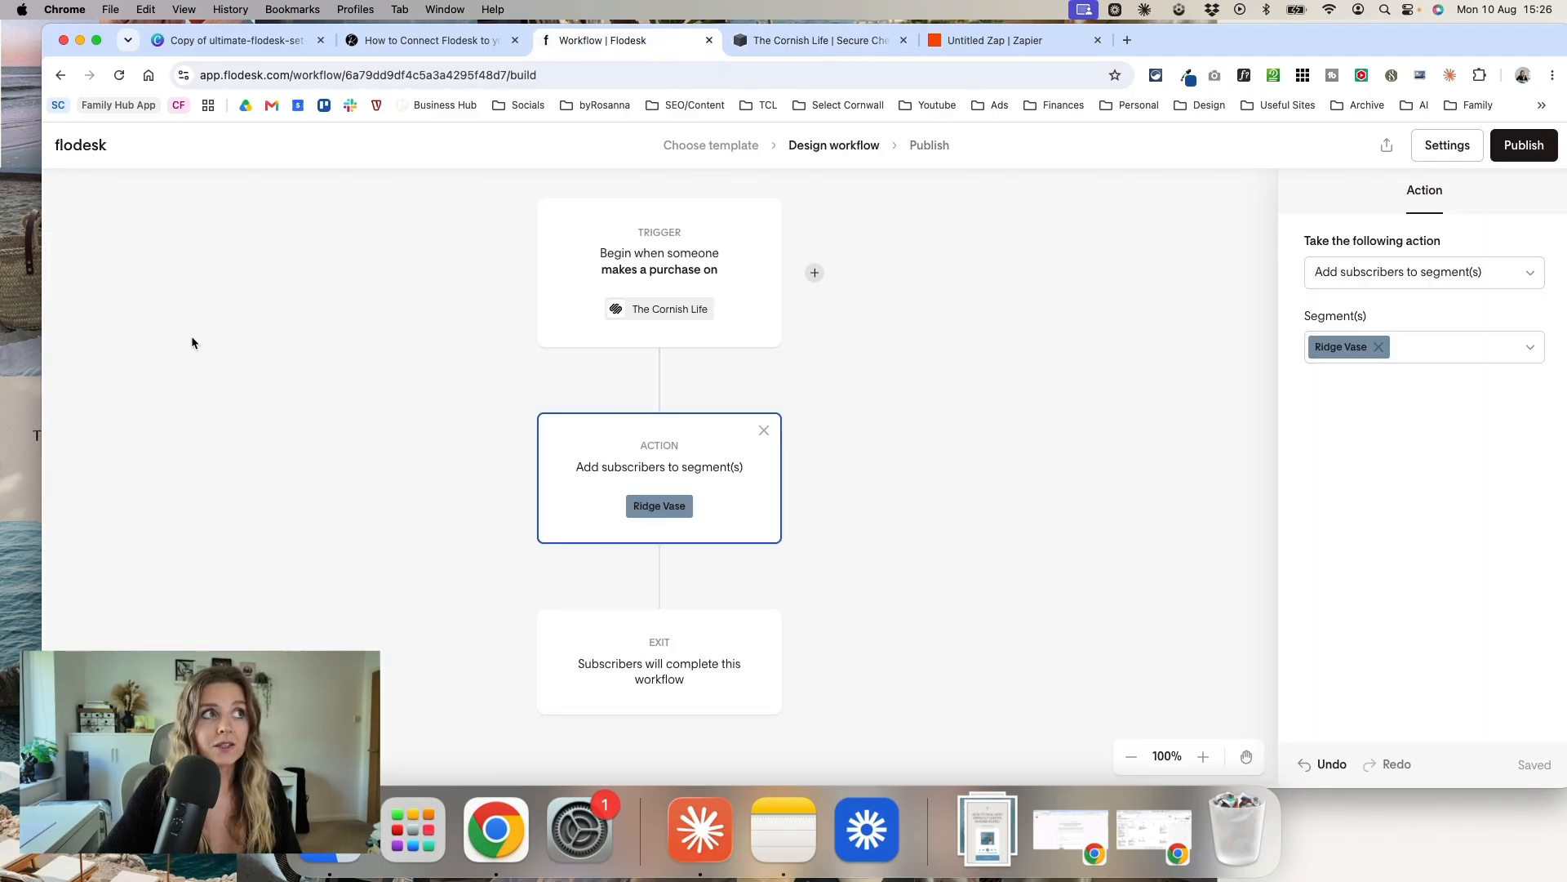
{"action": "left_click", "coordinate": [104, 147]}
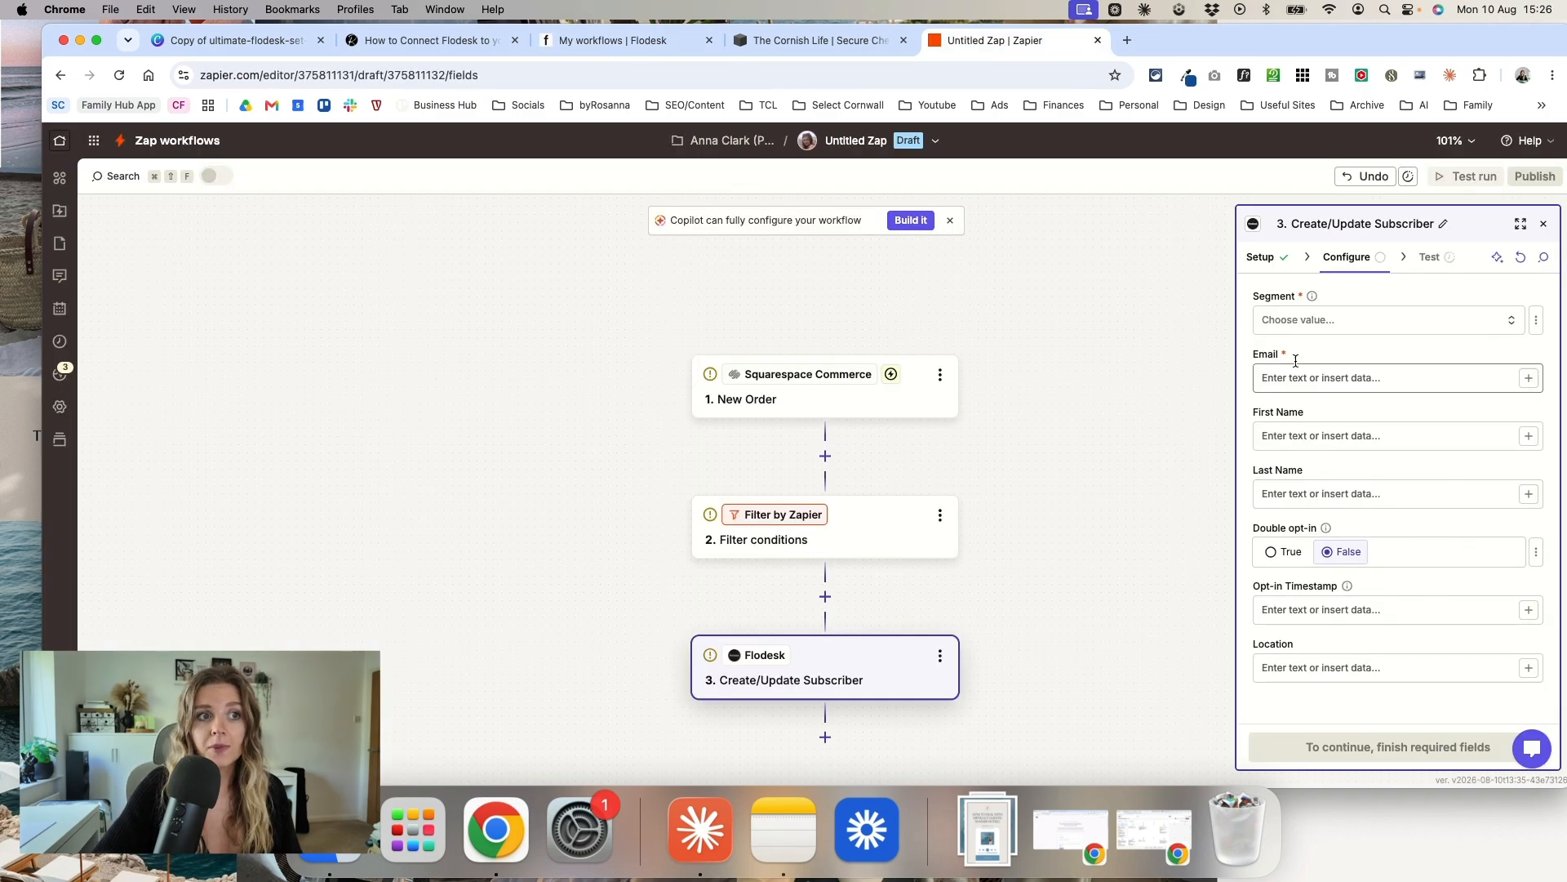
{"action": "left_click", "coordinate": [1280, 555]}
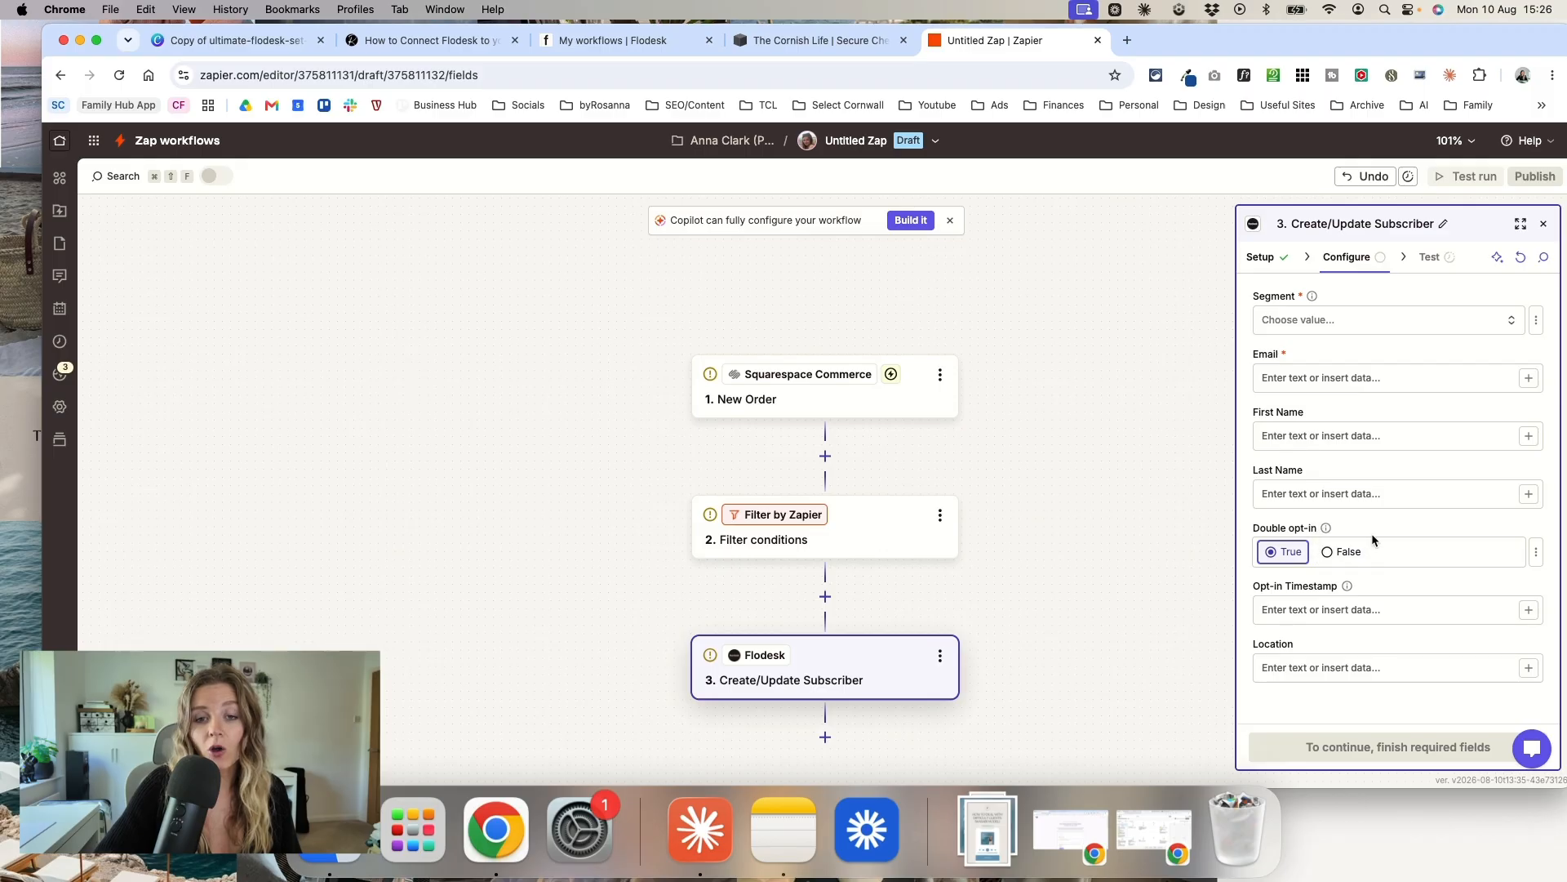